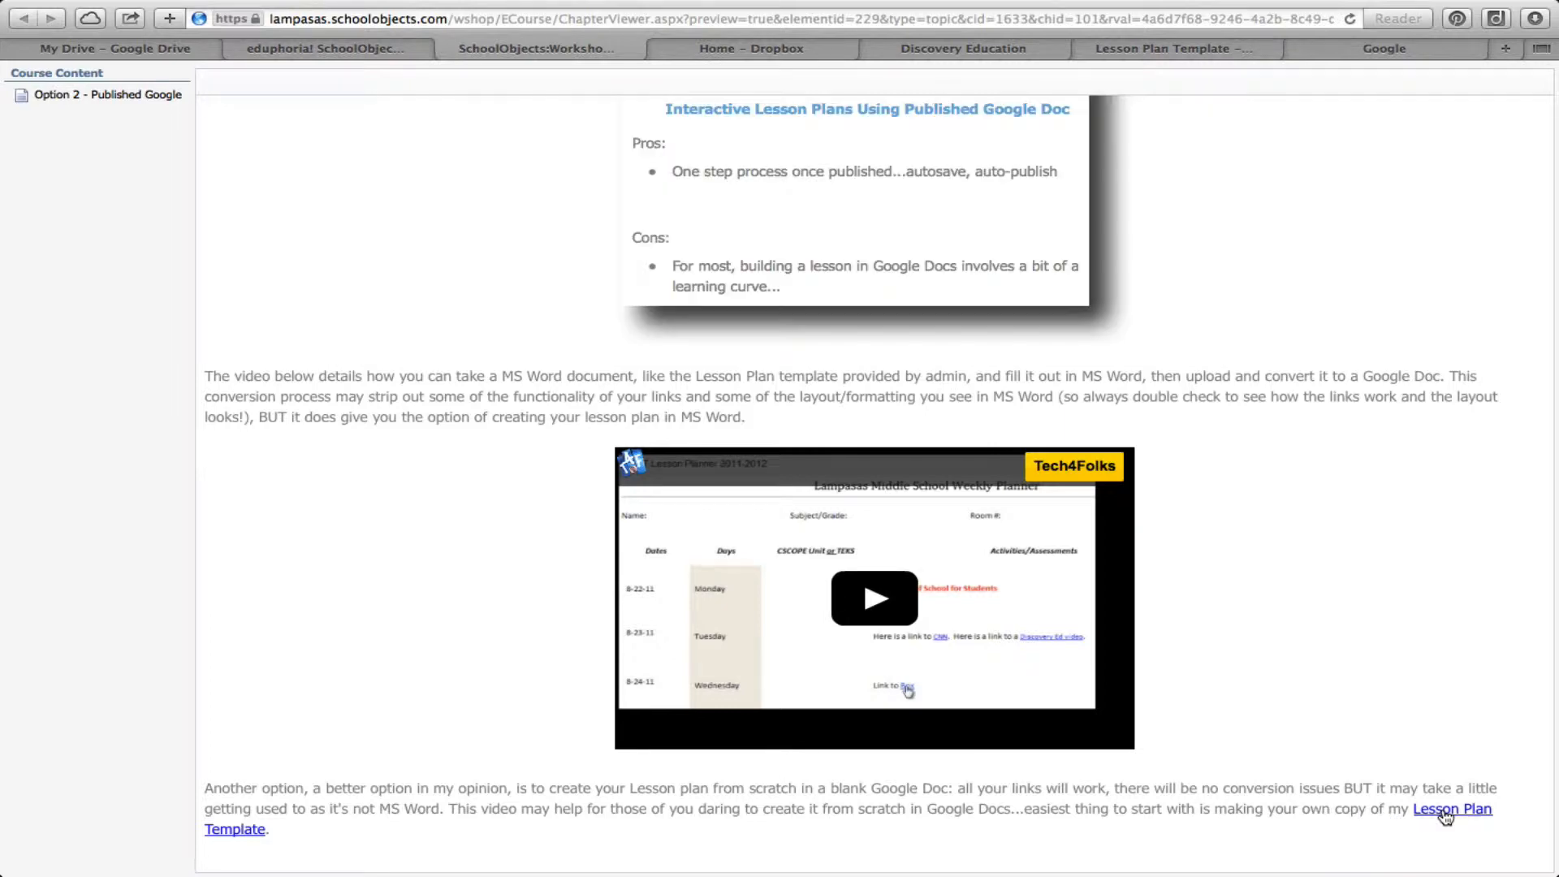
Open the Lesson Plan Template Google Doc linked from the SchoolObjects course page
{"action": "left_click", "coordinate": [1446, 812]}
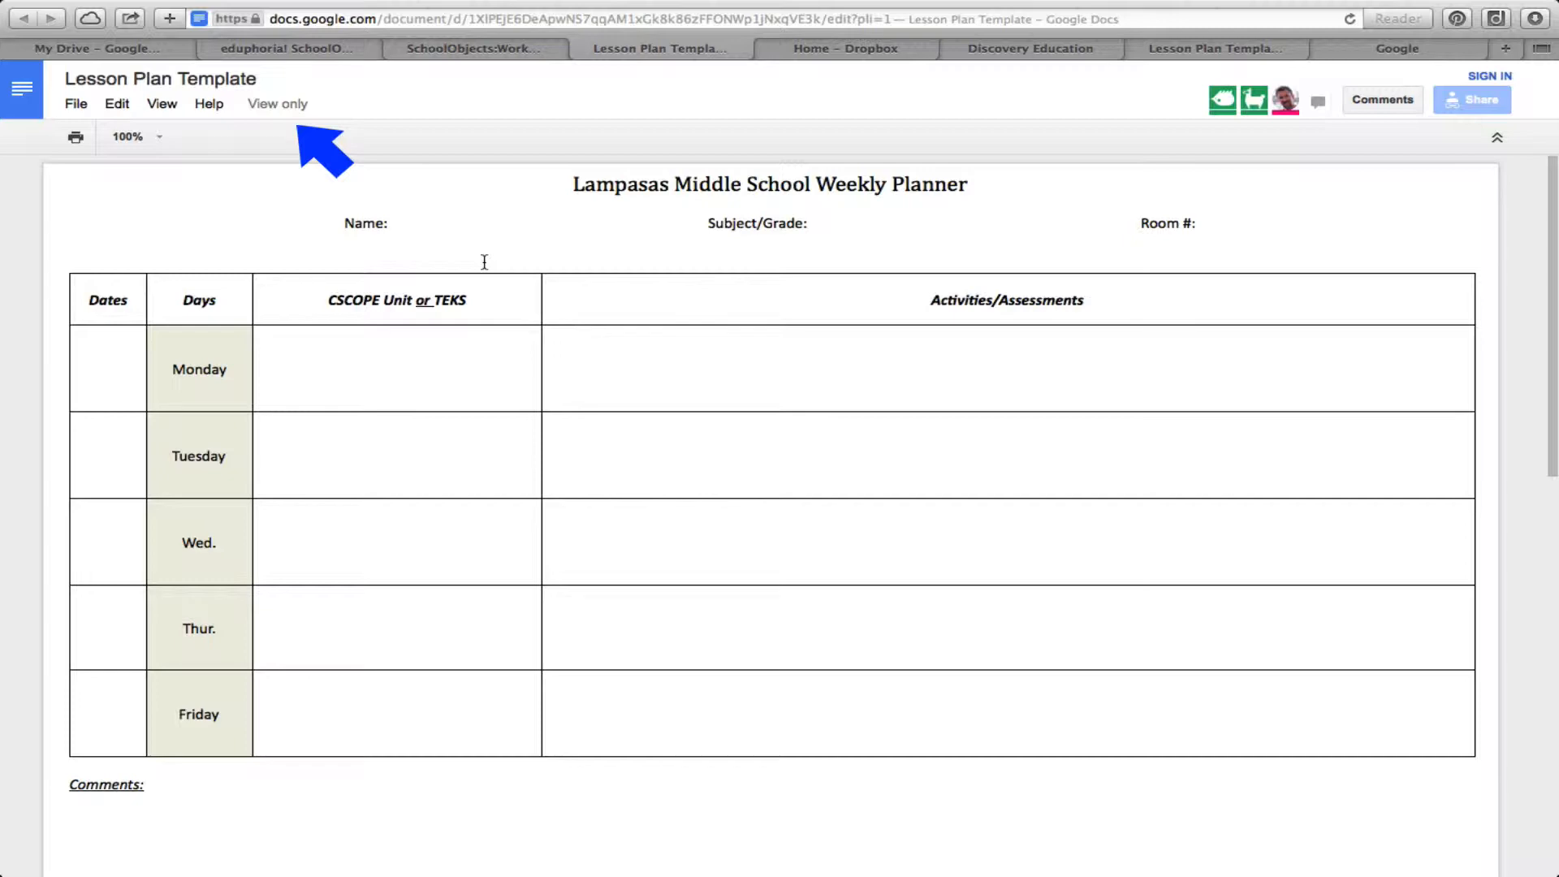
Sign in to Google with the school account and its password
{"action": "left_click", "coordinate": [1486, 79]}
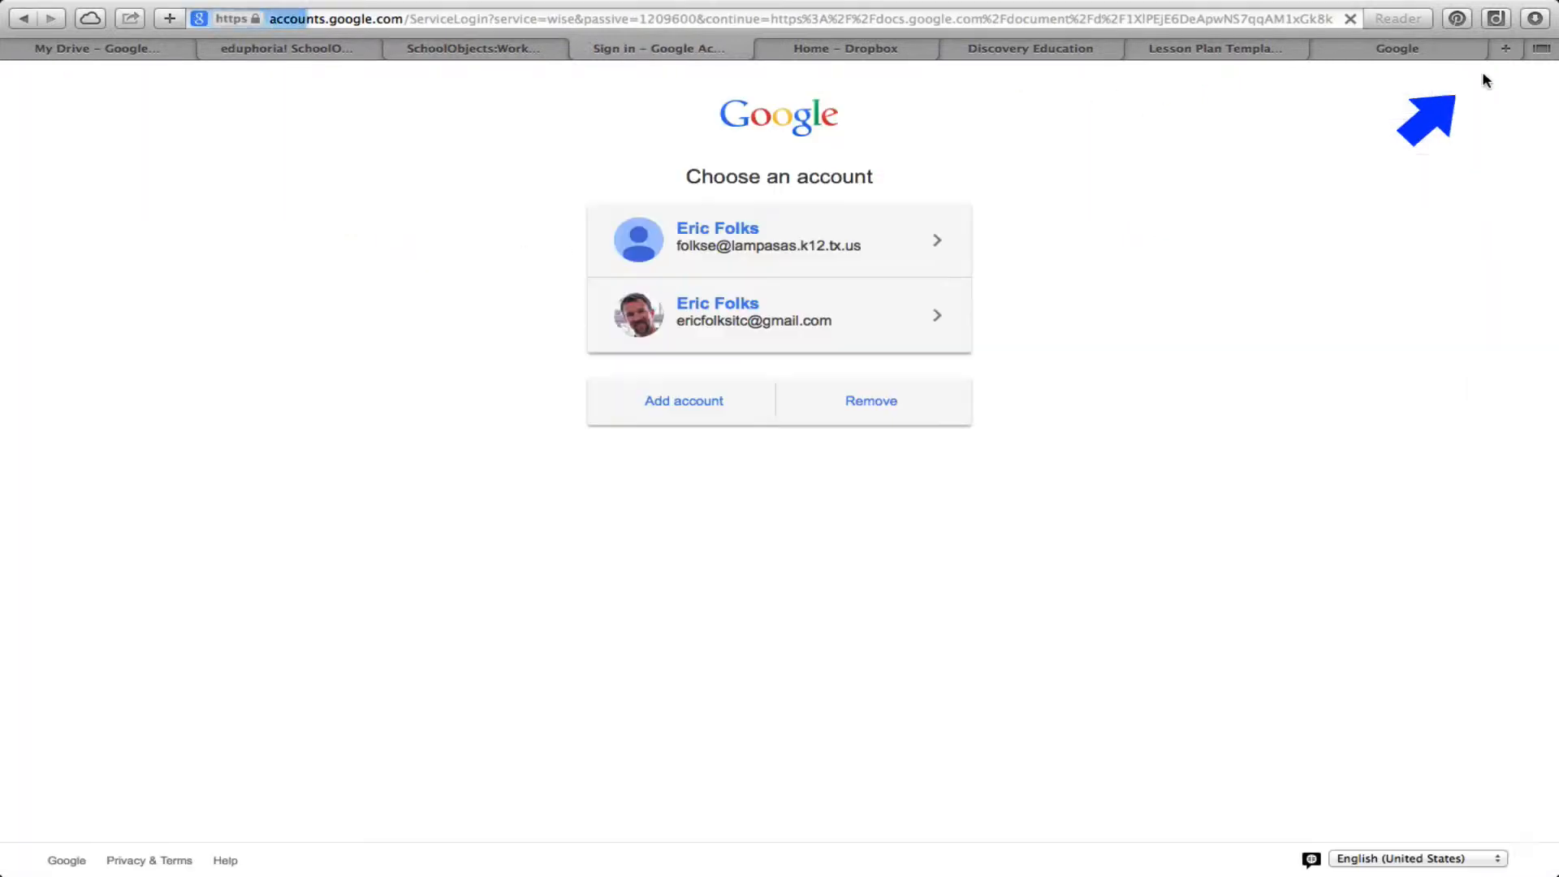
{"action": "left_click", "coordinate": [759, 245]}
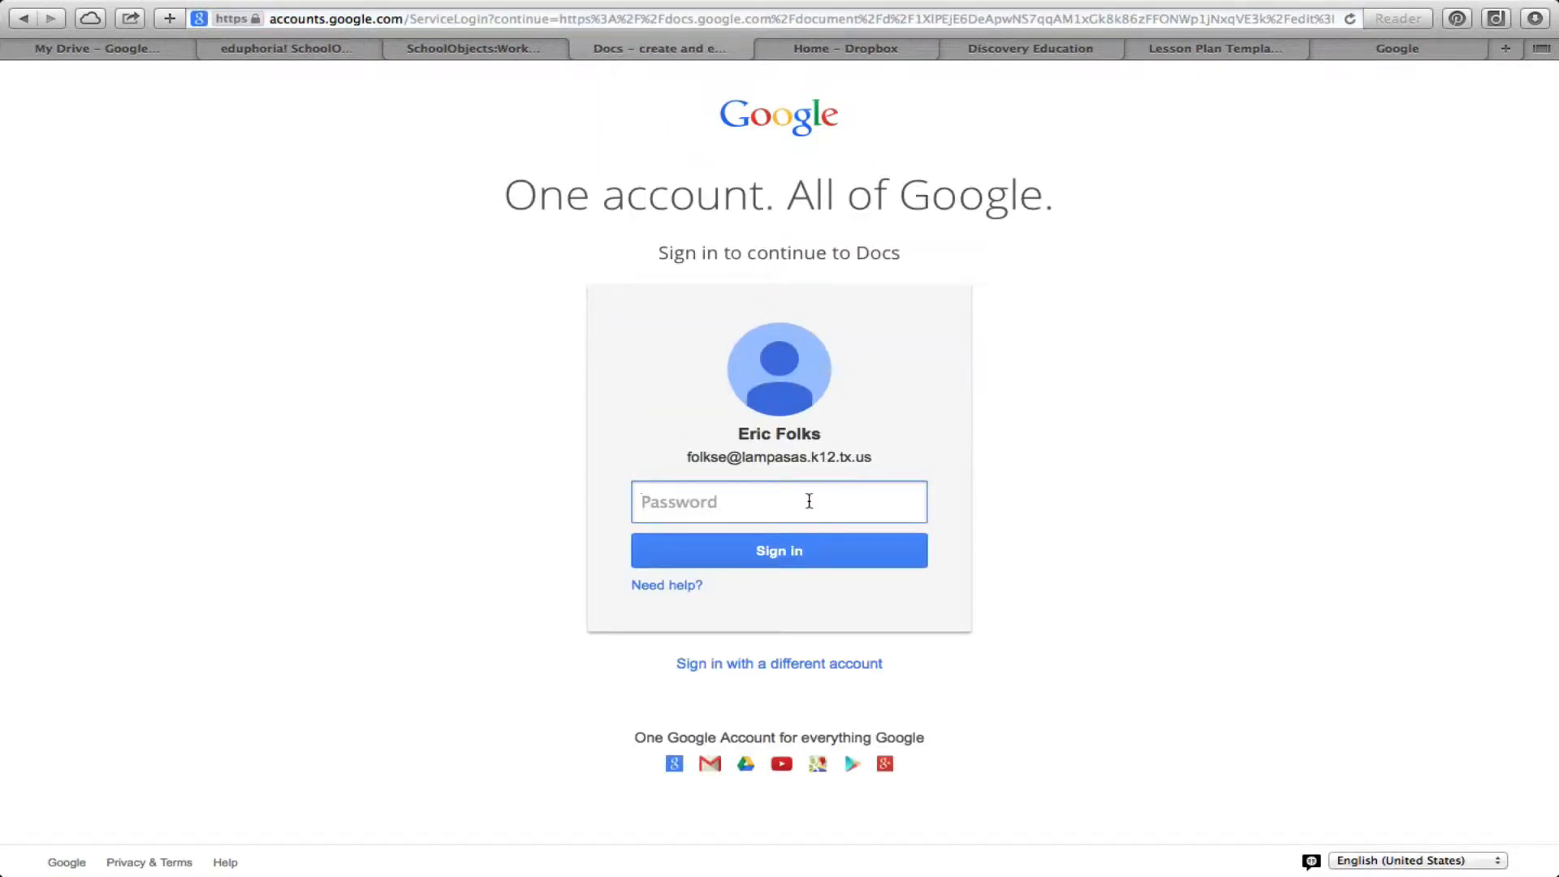
{"action": "type", "text": "•••••••••"}
{"action": "key", "text": "Return"}
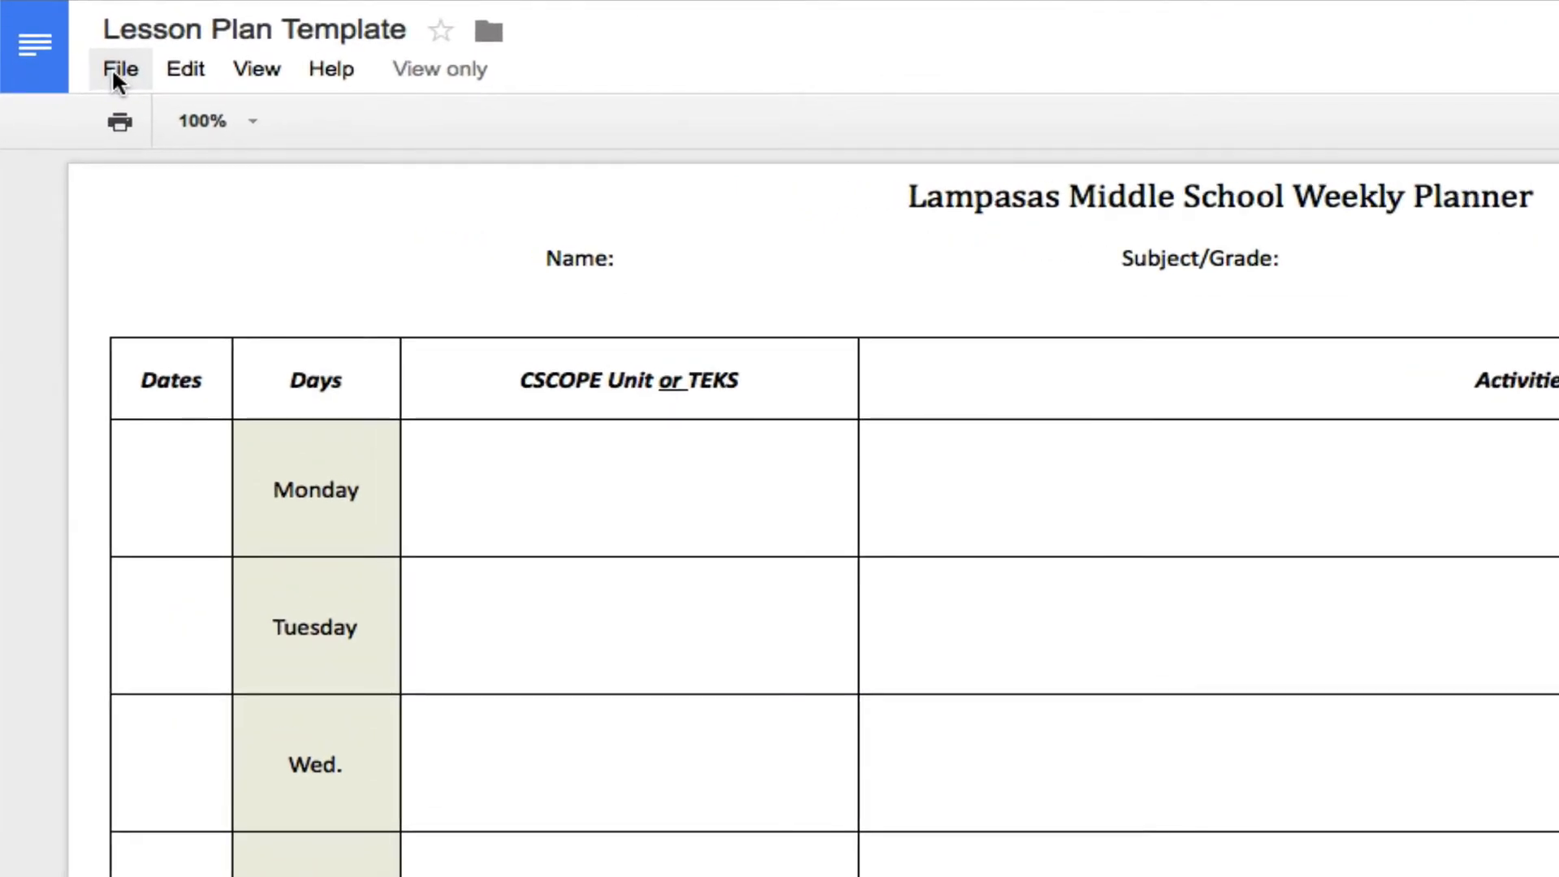
Make an editable copy titled with the teacher's surname plus 'COPY of Lesson Plan Template'
{"action": "left_click", "coordinate": [118, 69]}
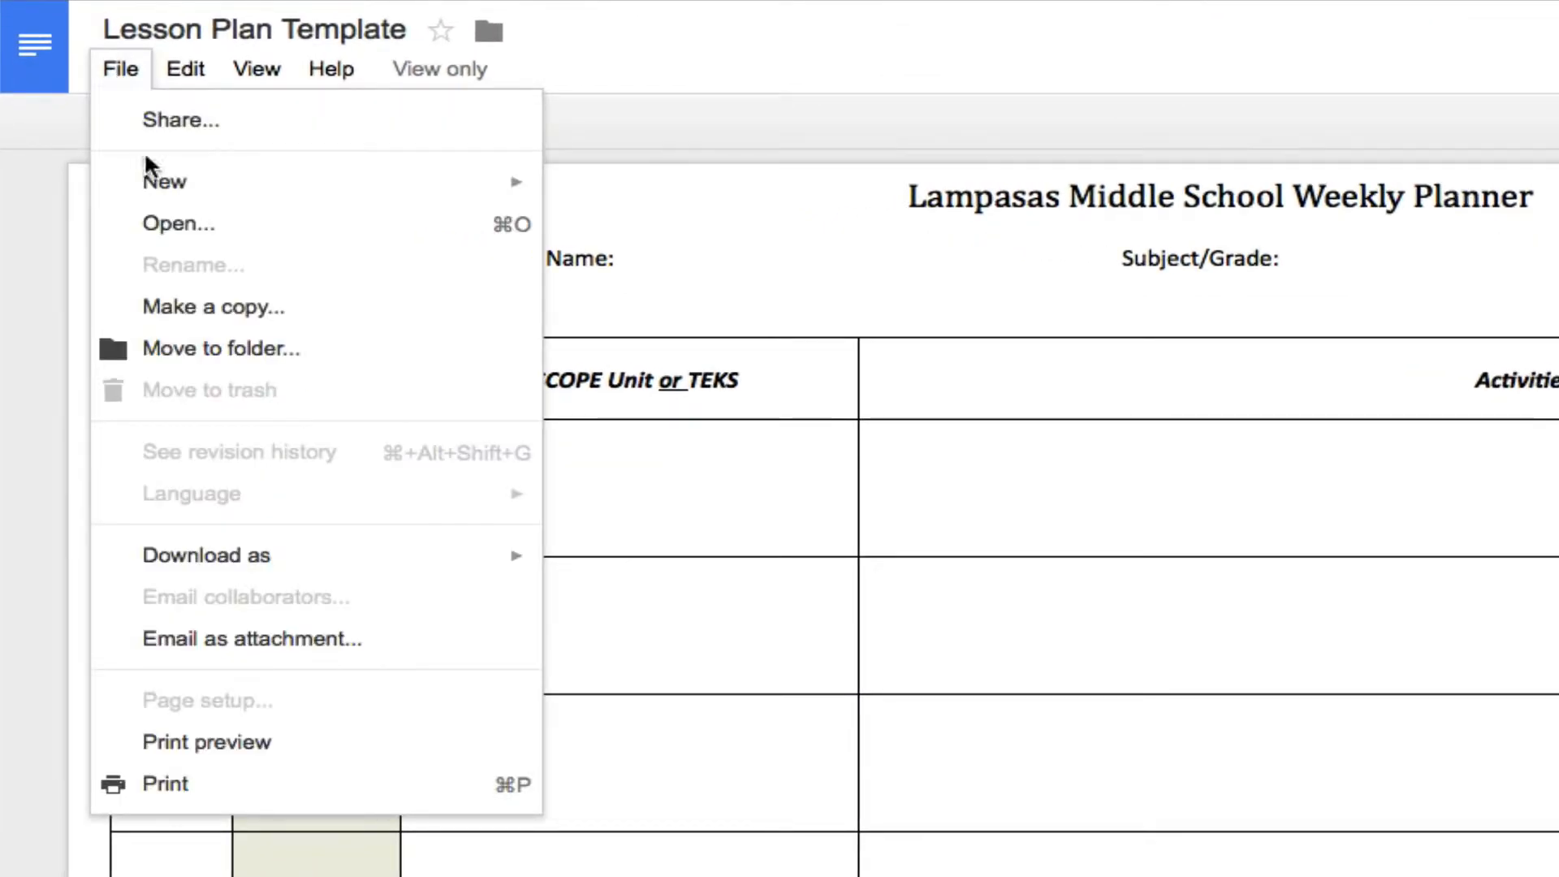
{"action": "left_click", "coordinate": [234, 325]}
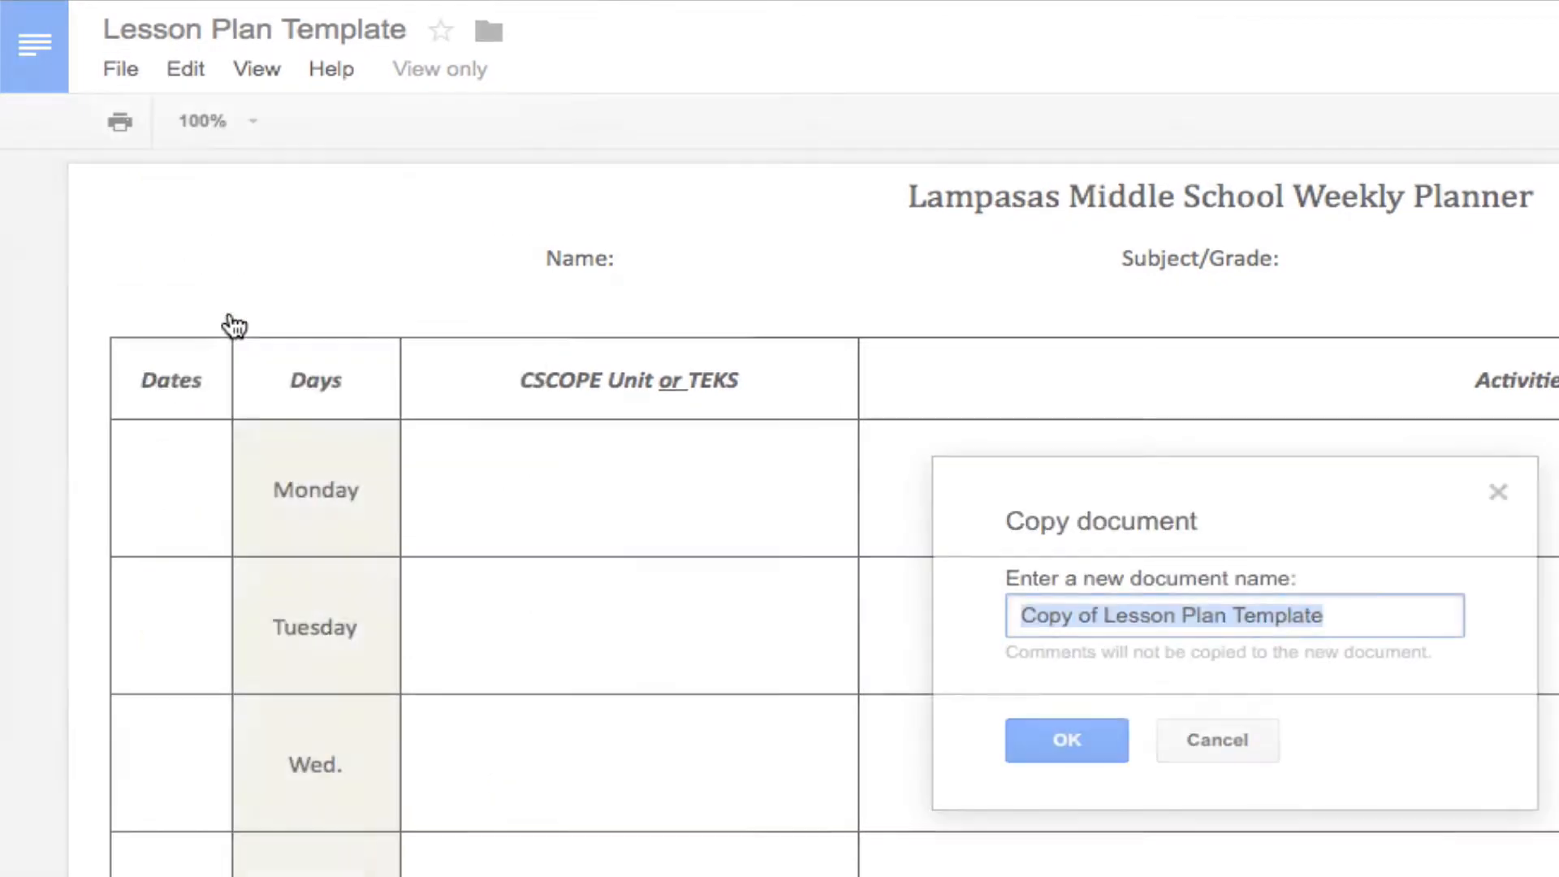
{"action": "left_click", "coordinate": [1098, 622]}
{"action": "key", "text": "BackSpace"}
{"action": "key", "text": "BackSpace"}
{"action": "key", "text": "BackSpace"}
{"action": "key", "text": "BackSpace"}
{"action": "key", "text": "BackSpace"}
{"action": "key", "text": "BackSpace"}
{"action": "key", "text": "BackSpace"}
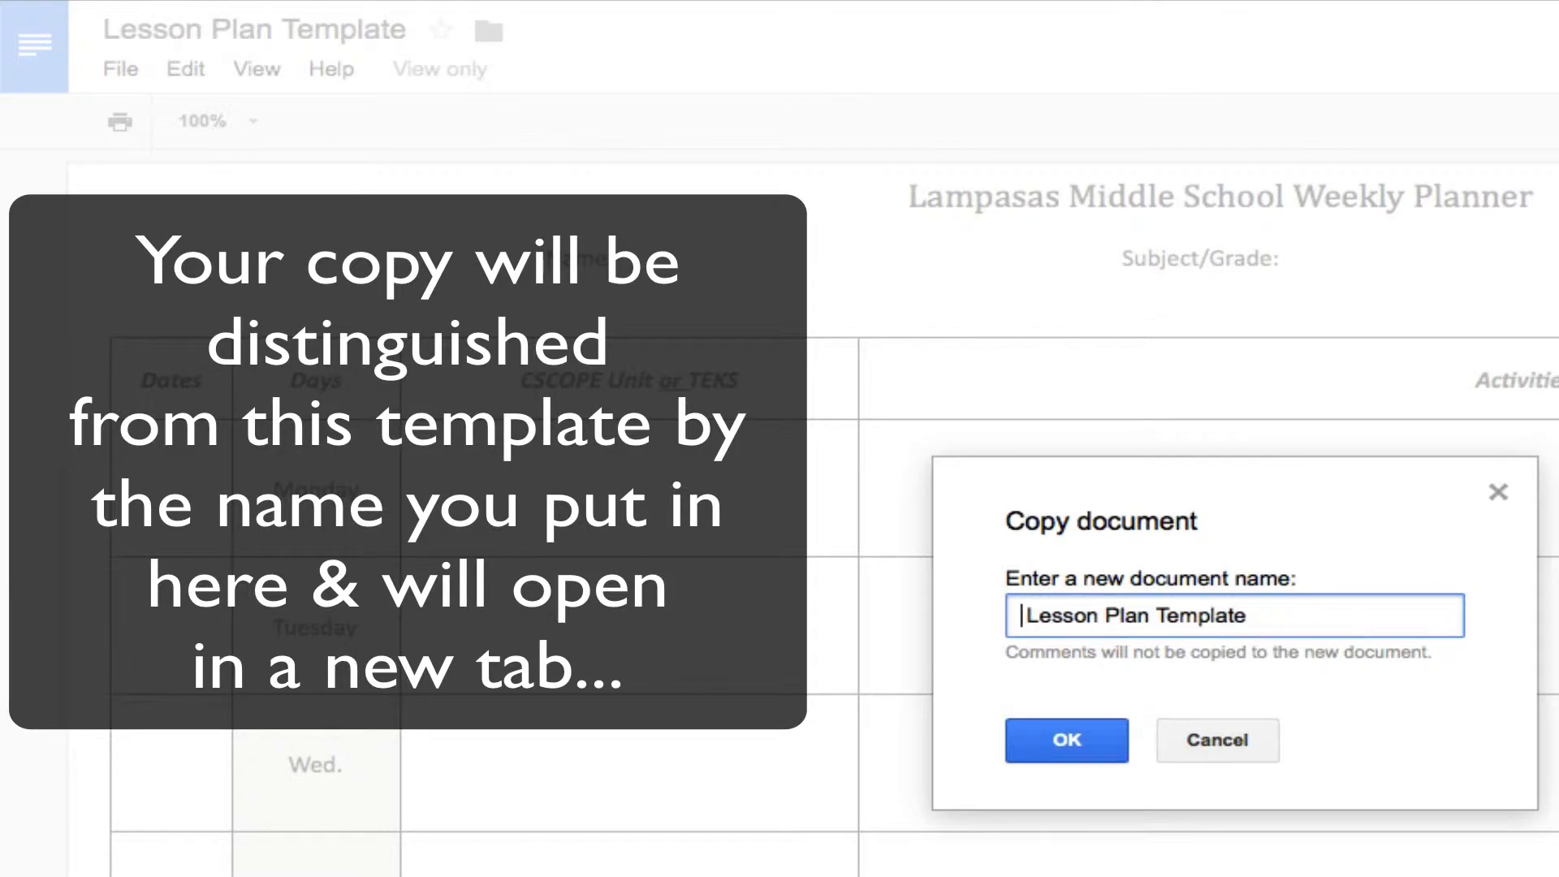
{"action": "type", "text": "FOLKS COPY"}
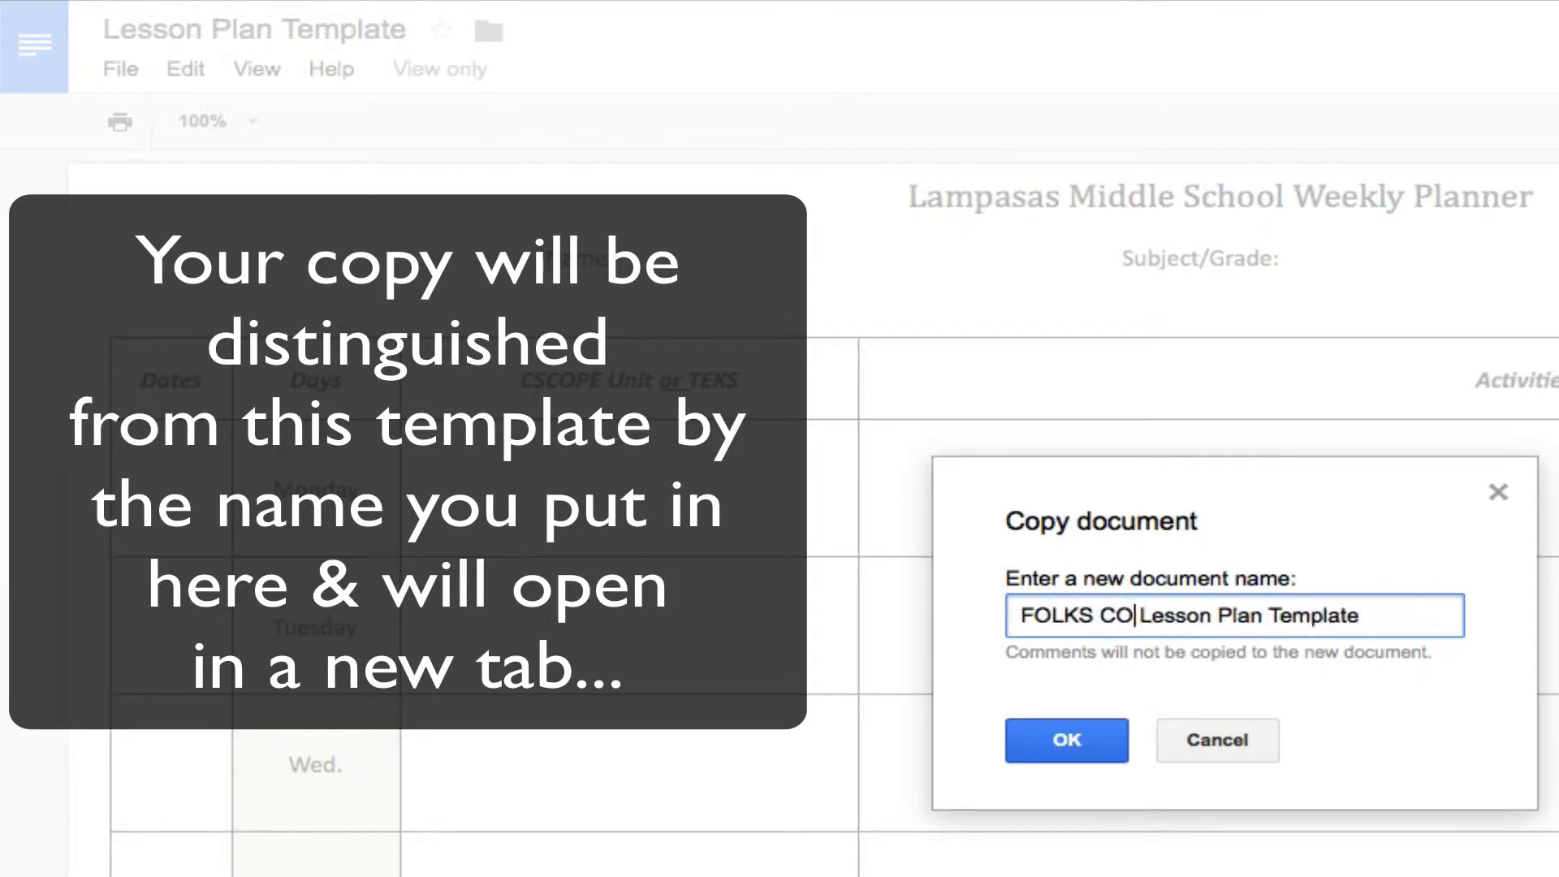
{"action": "type", "text": " of"}
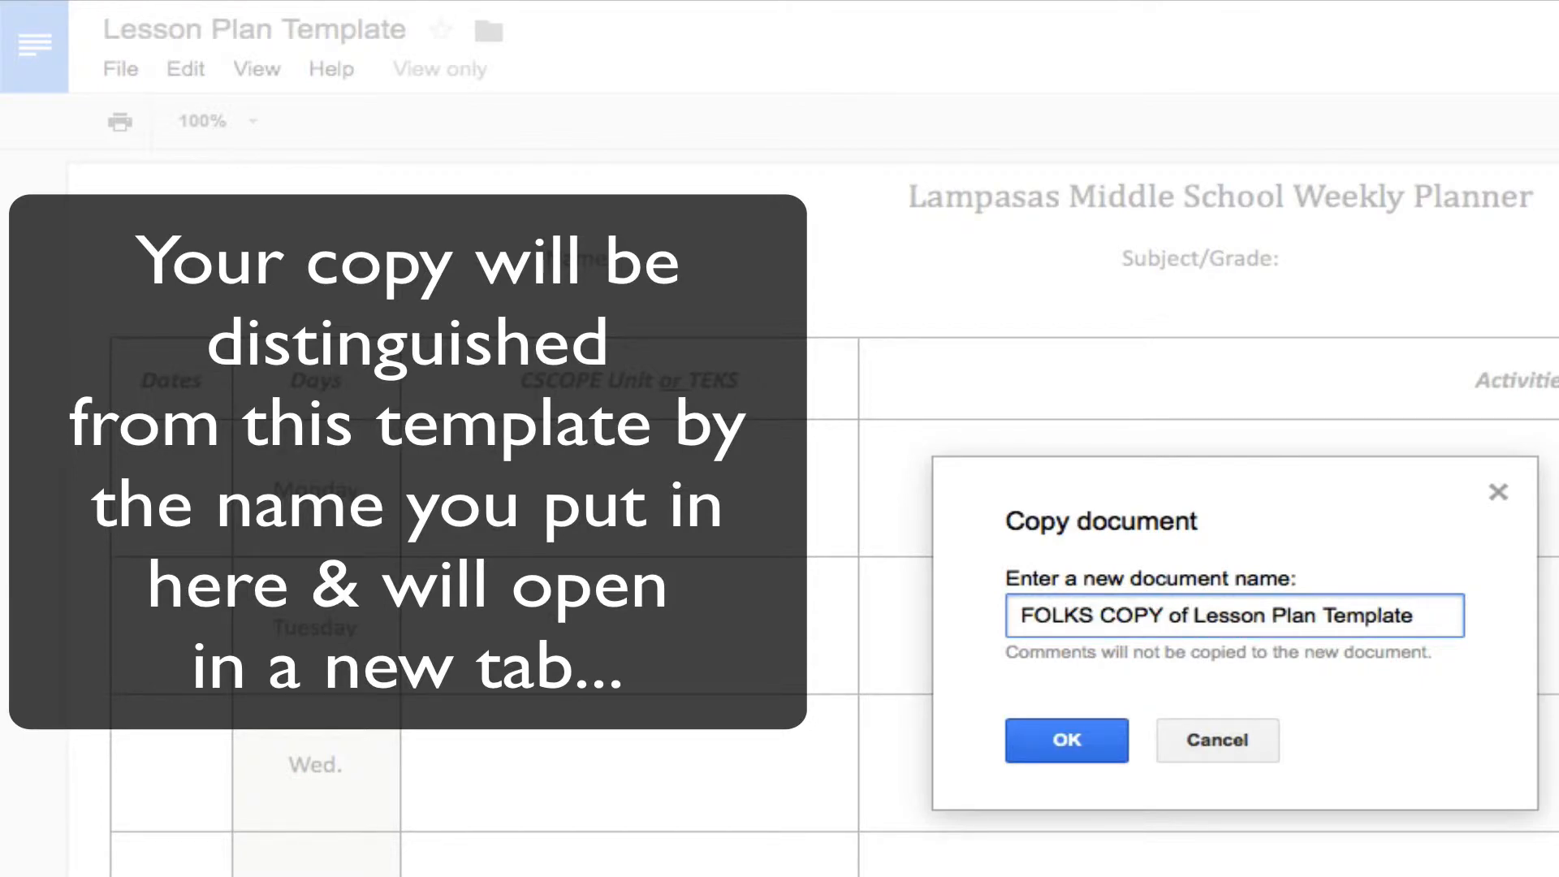
{"action": "left_click", "coordinate": [1087, 741]}
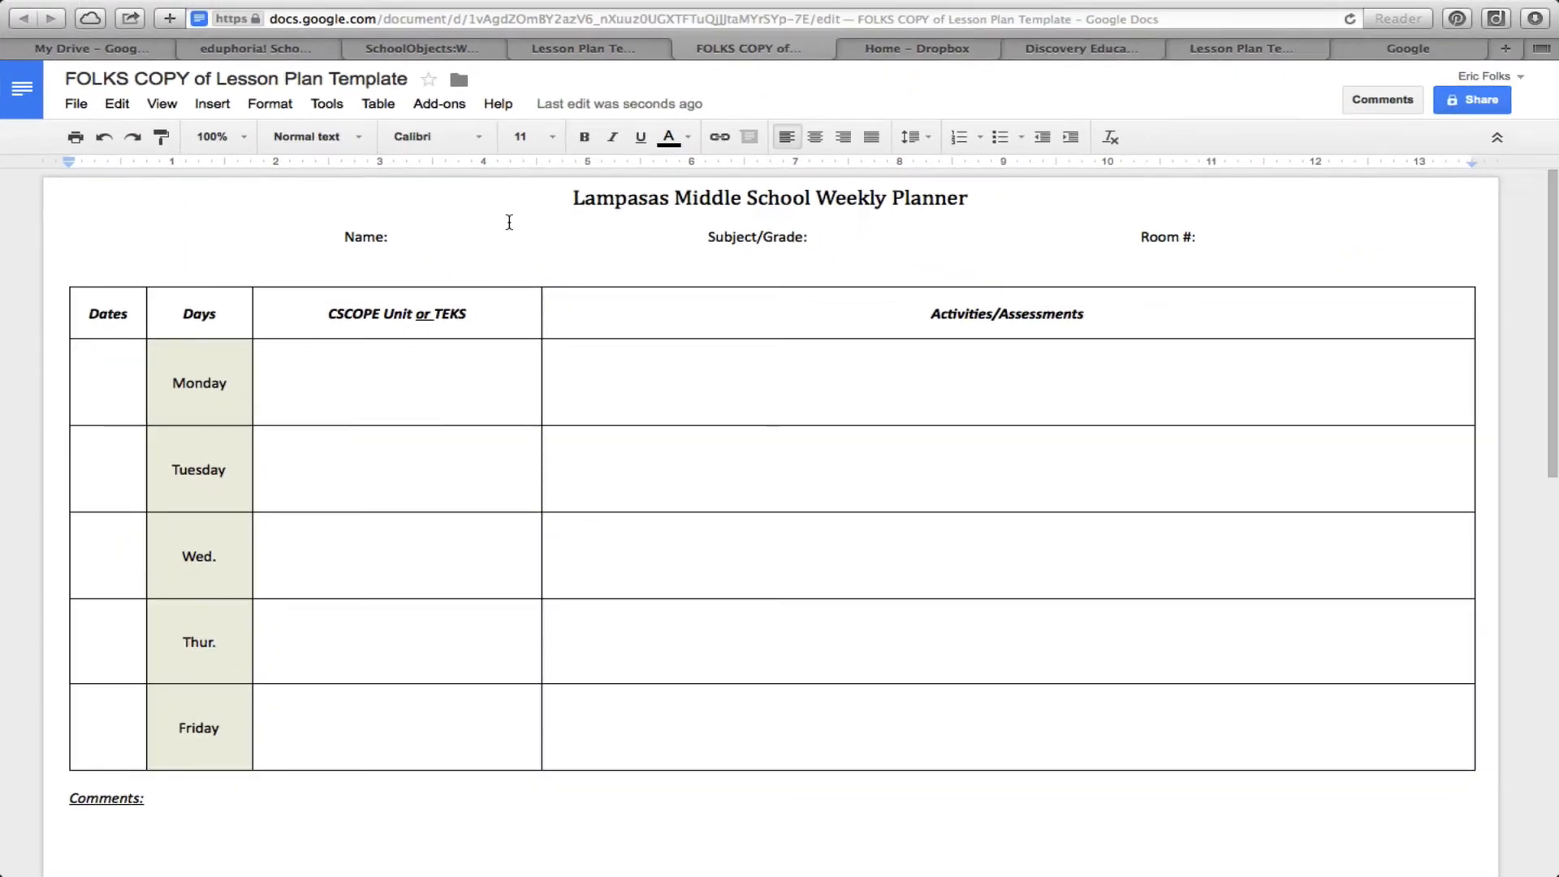
Replace 'Middle' with 'High' so the title reads Lampasas High School Weekly Planner
{"action": "scroll", "coordinate": [708, 433], "scroll_direction": "down", "scroll_amount": 7}
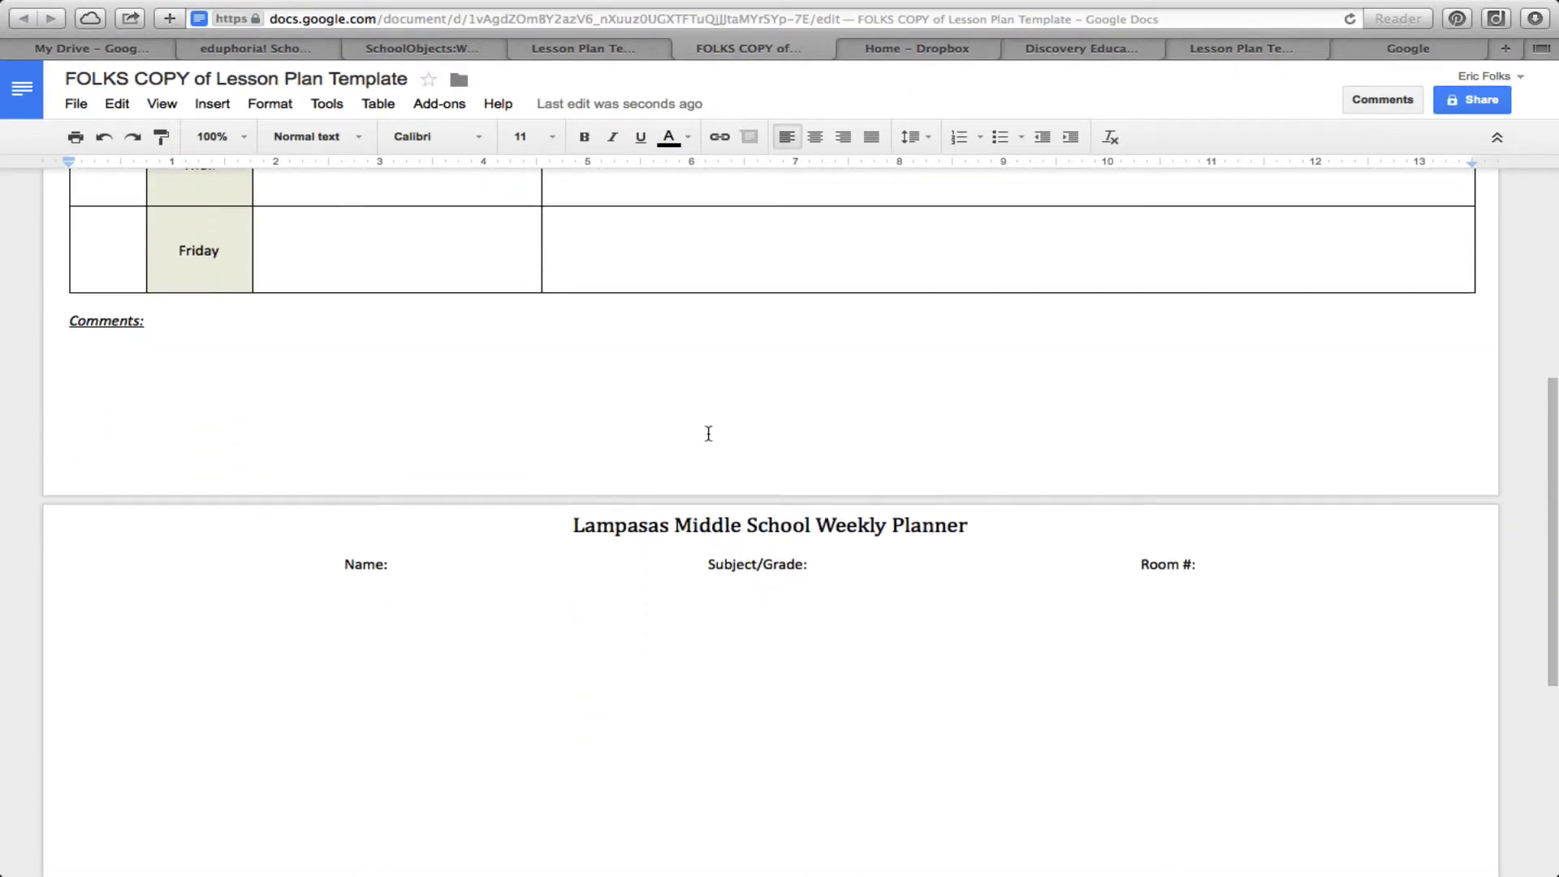
{"action": "scroll", "coordinate": [708, 434], "scroll_direction": "down", "scroll_amount": 4}
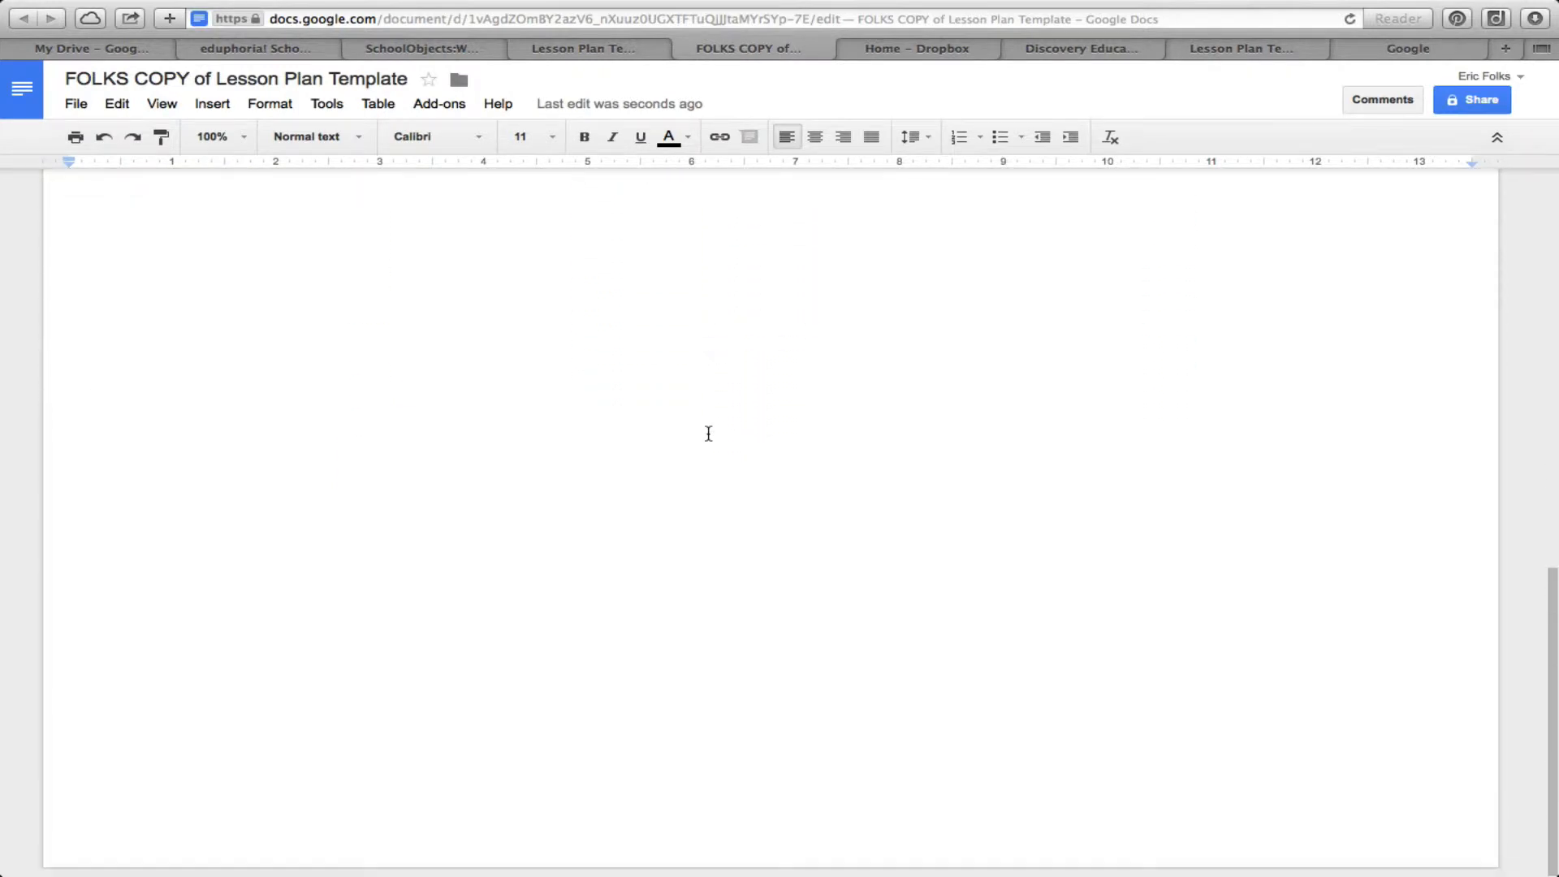
{"action": "double_click", "coordinate": [703, 193]}
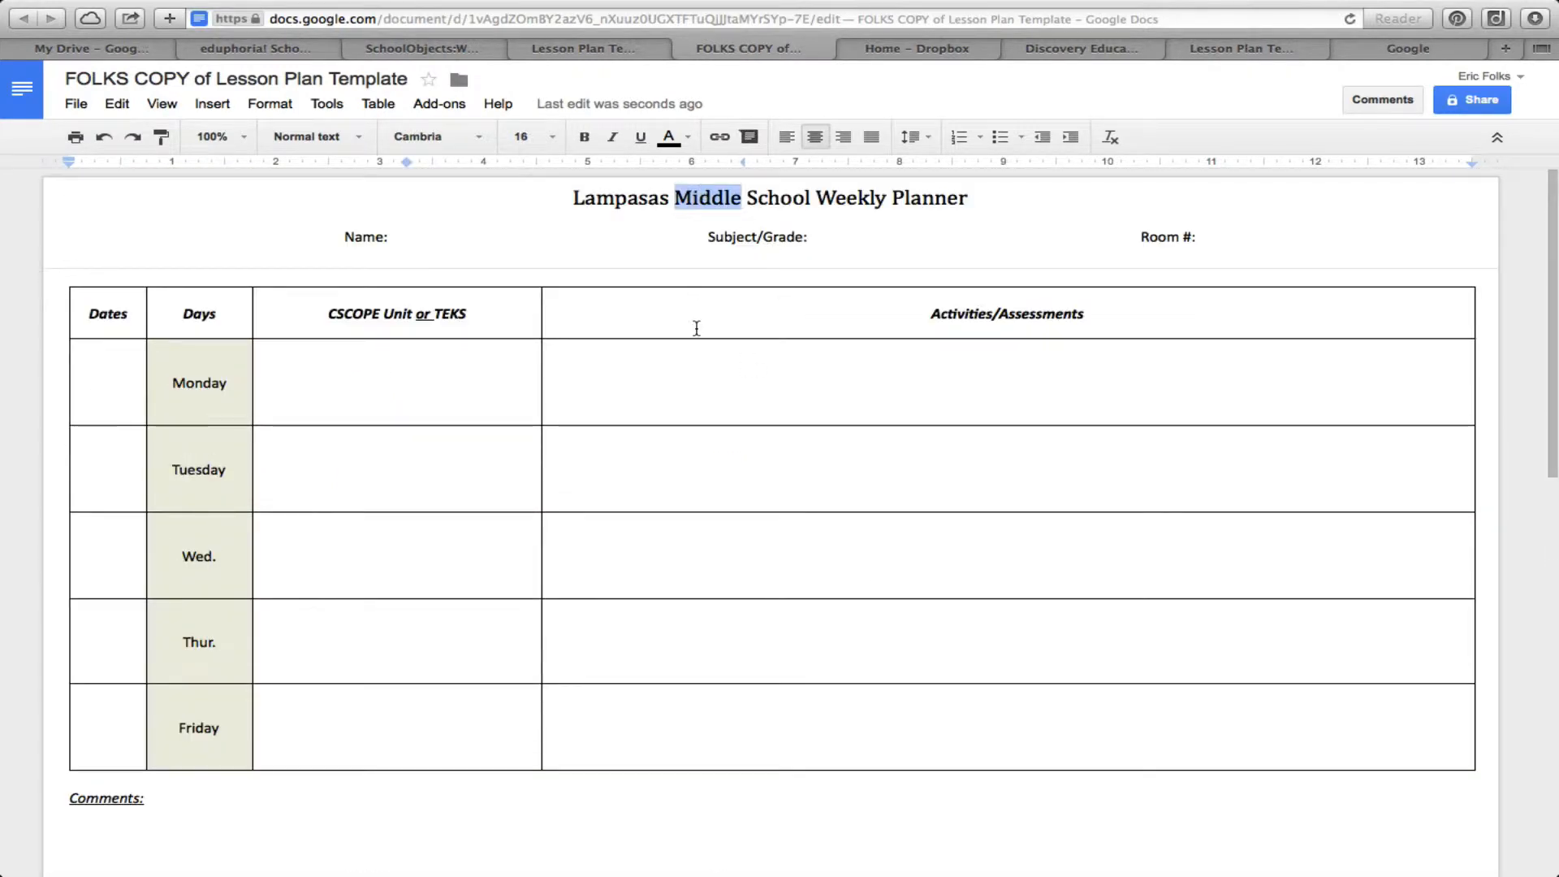
{"action": "type", "text": "High"}
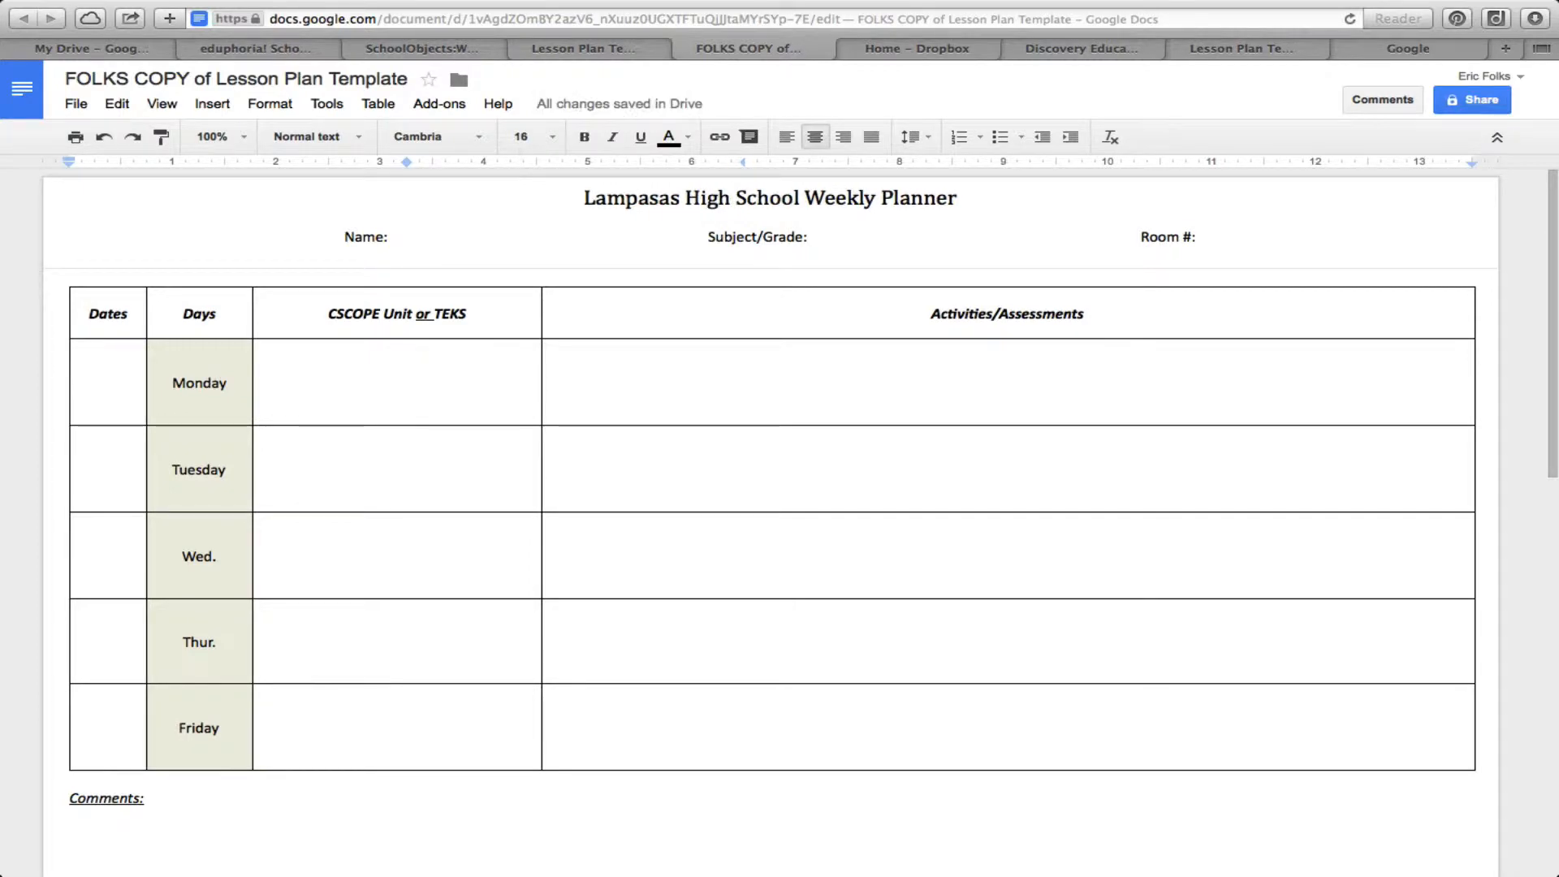
{"action": "scroll", "coordinate": [897, 477], "scroll_direction": "down", "scroll_amount": 1}
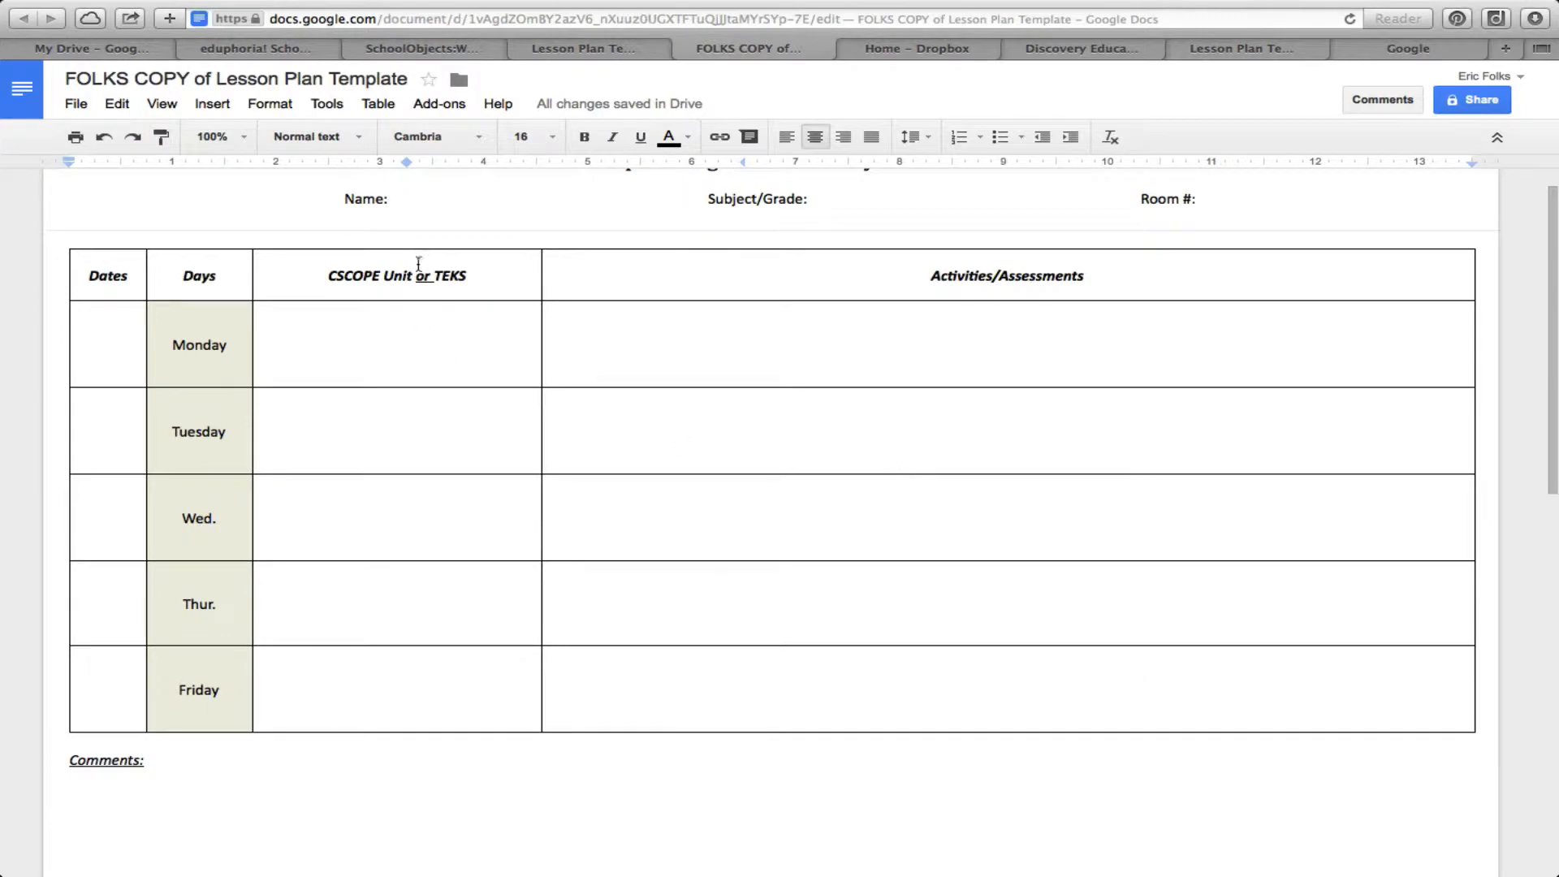
{"action": "scroll", "coordinate": [601, 495], "scroll_direction": "down", "scroll_amount": 1}
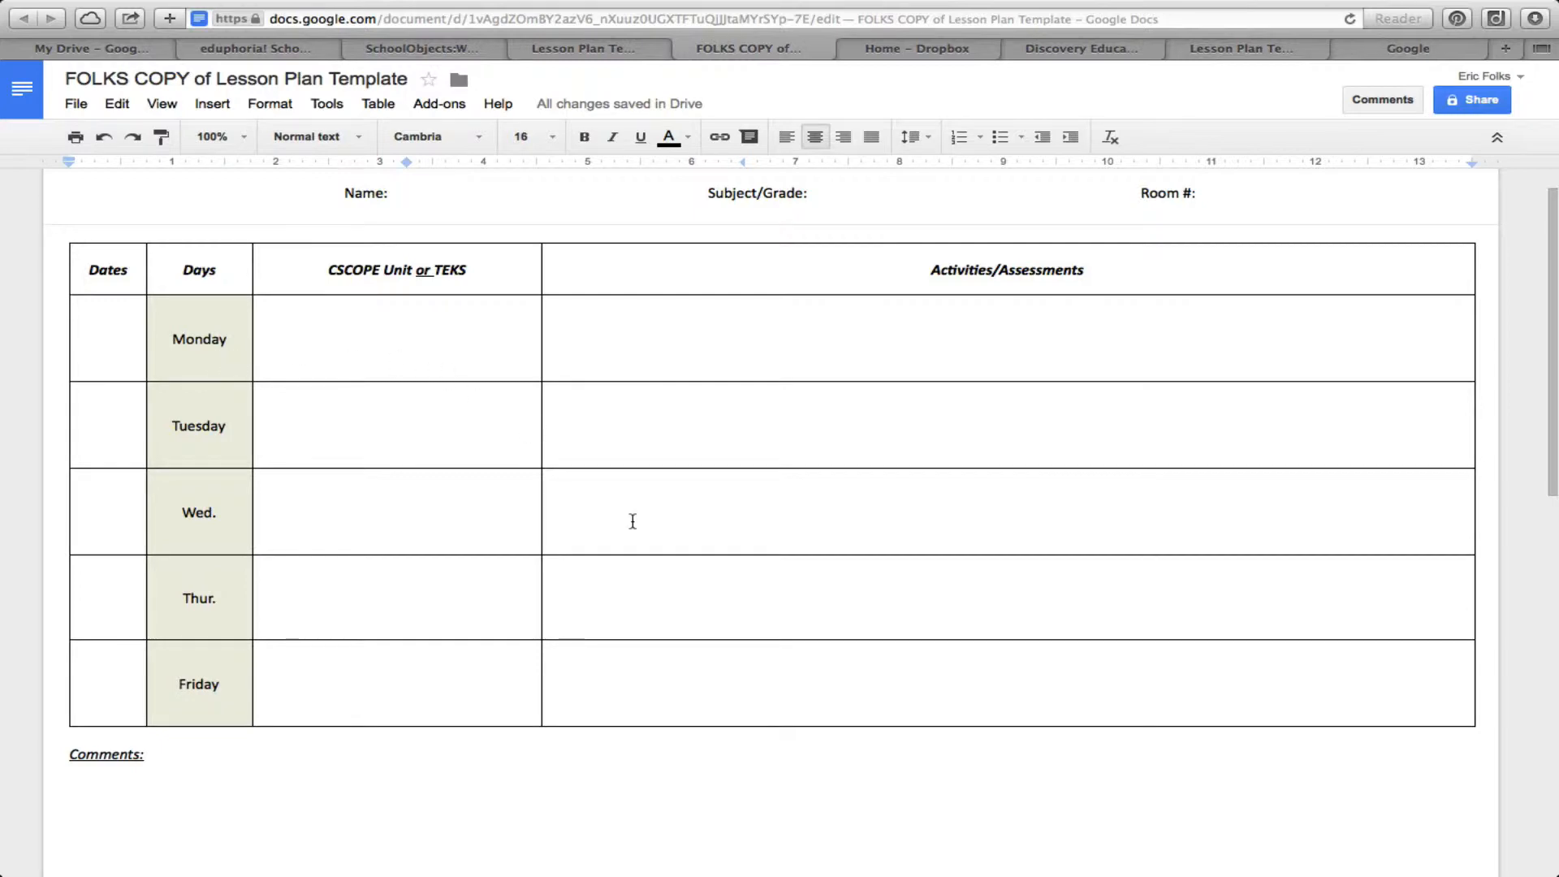
{"action": "scroll", "coordinate": [632, 520], "scroll_direction": "down", "scroll_amount": 4}
{"action": "scroll", "coordinate": [633, 512], "scroll_direction": "down", "scroll_amount": 20}
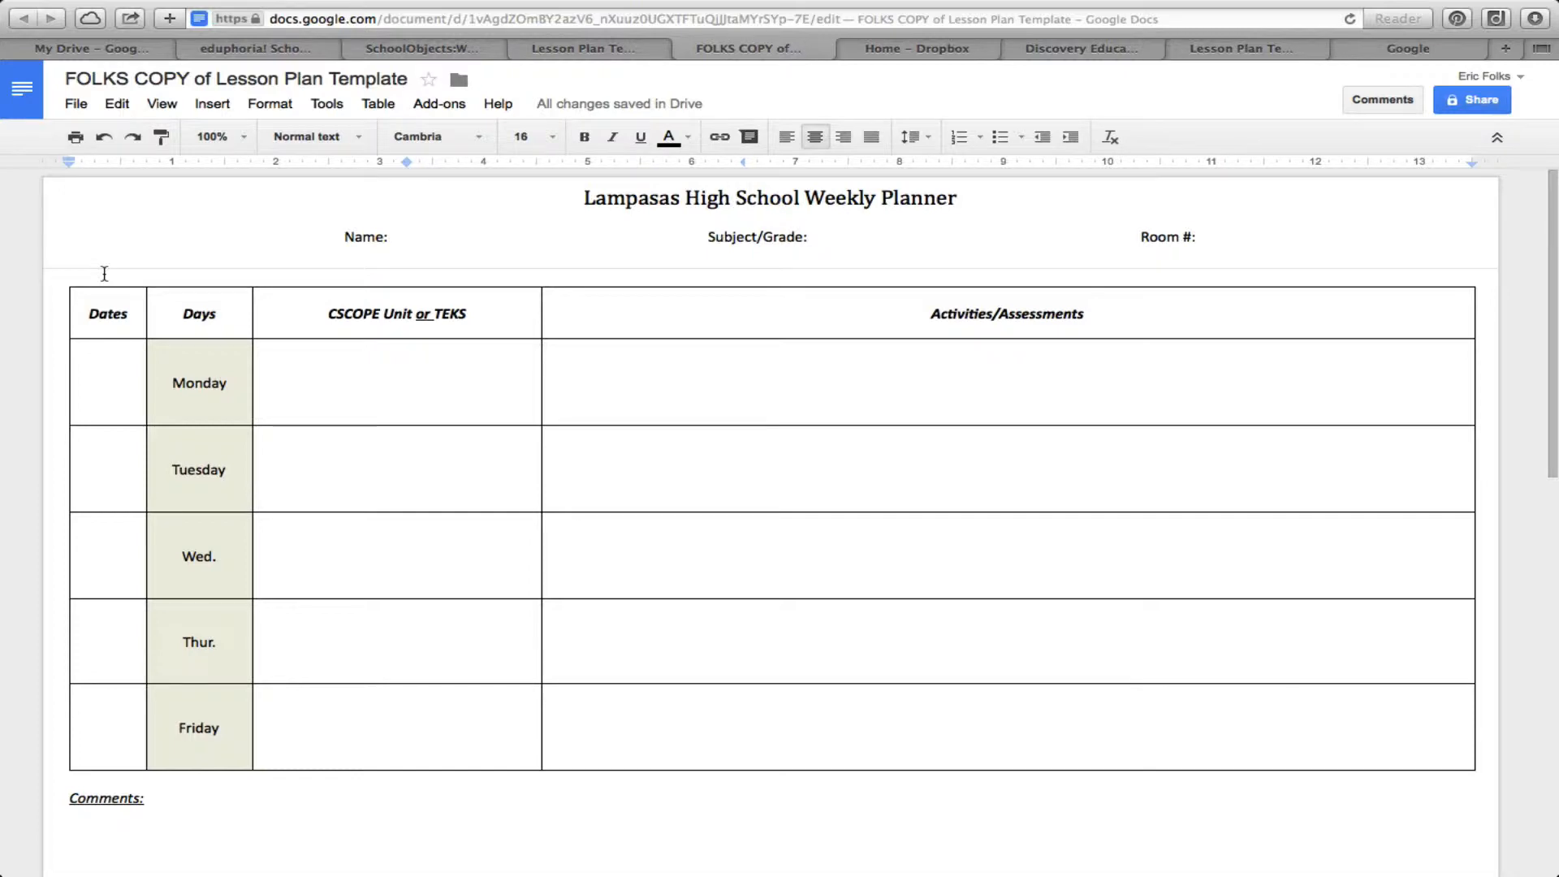
Select the weekly planner table and the Comments section below it for copying
{"action": "left_click", "coordinate": [104, 274]}
{"action": "left_click_drag", "start_coordinate": [104, 274], "coordinate": [106, 821]}
{"action": "key", "text": "ctrl+c"}
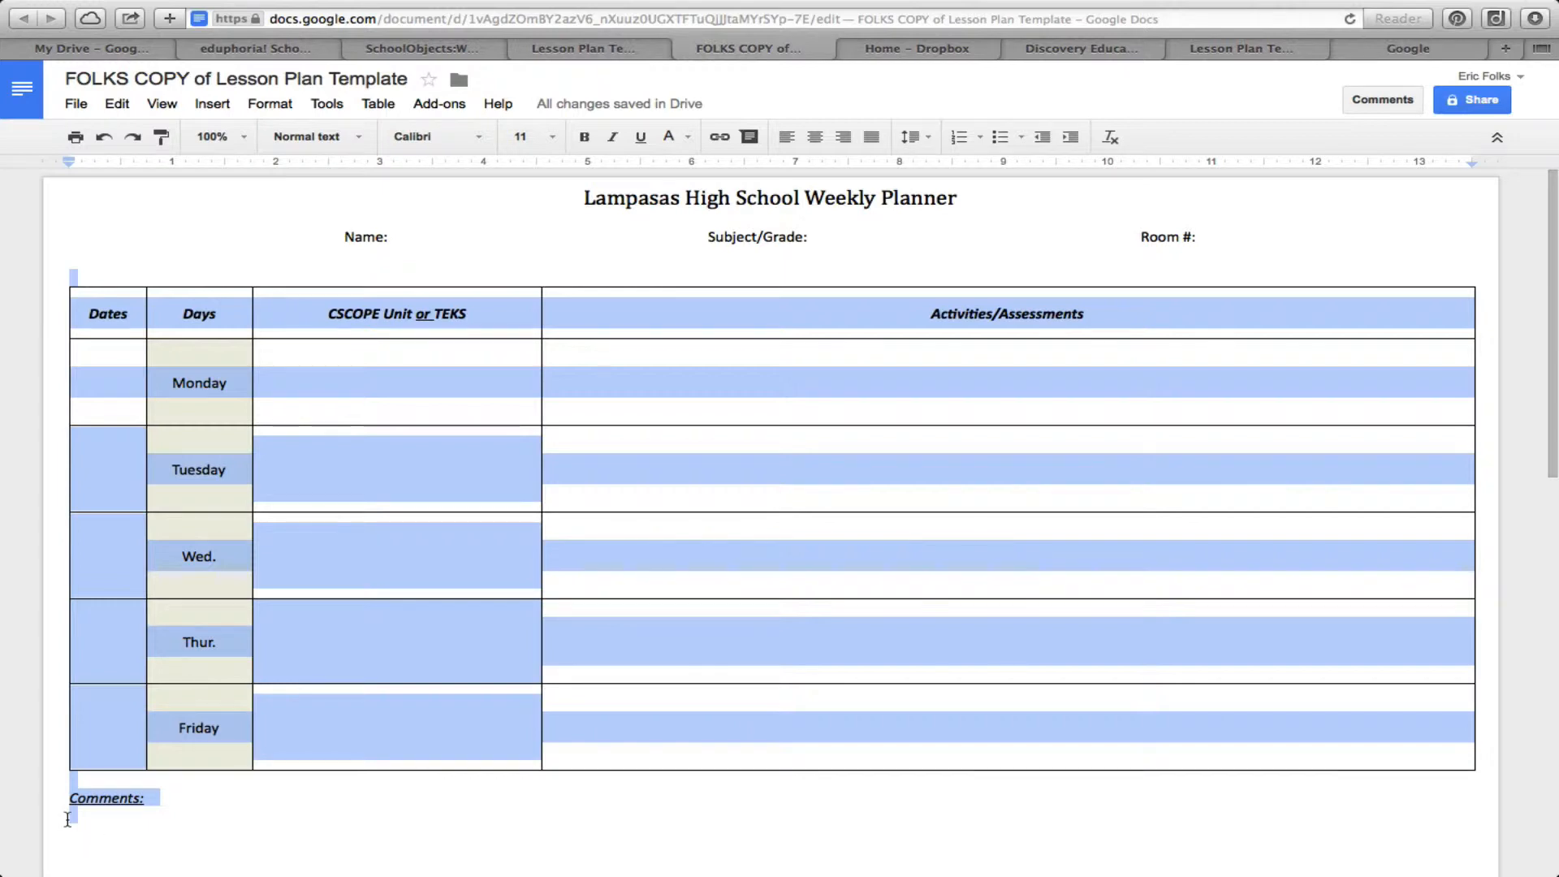
{"action": "key", "text": "shift+Down"}
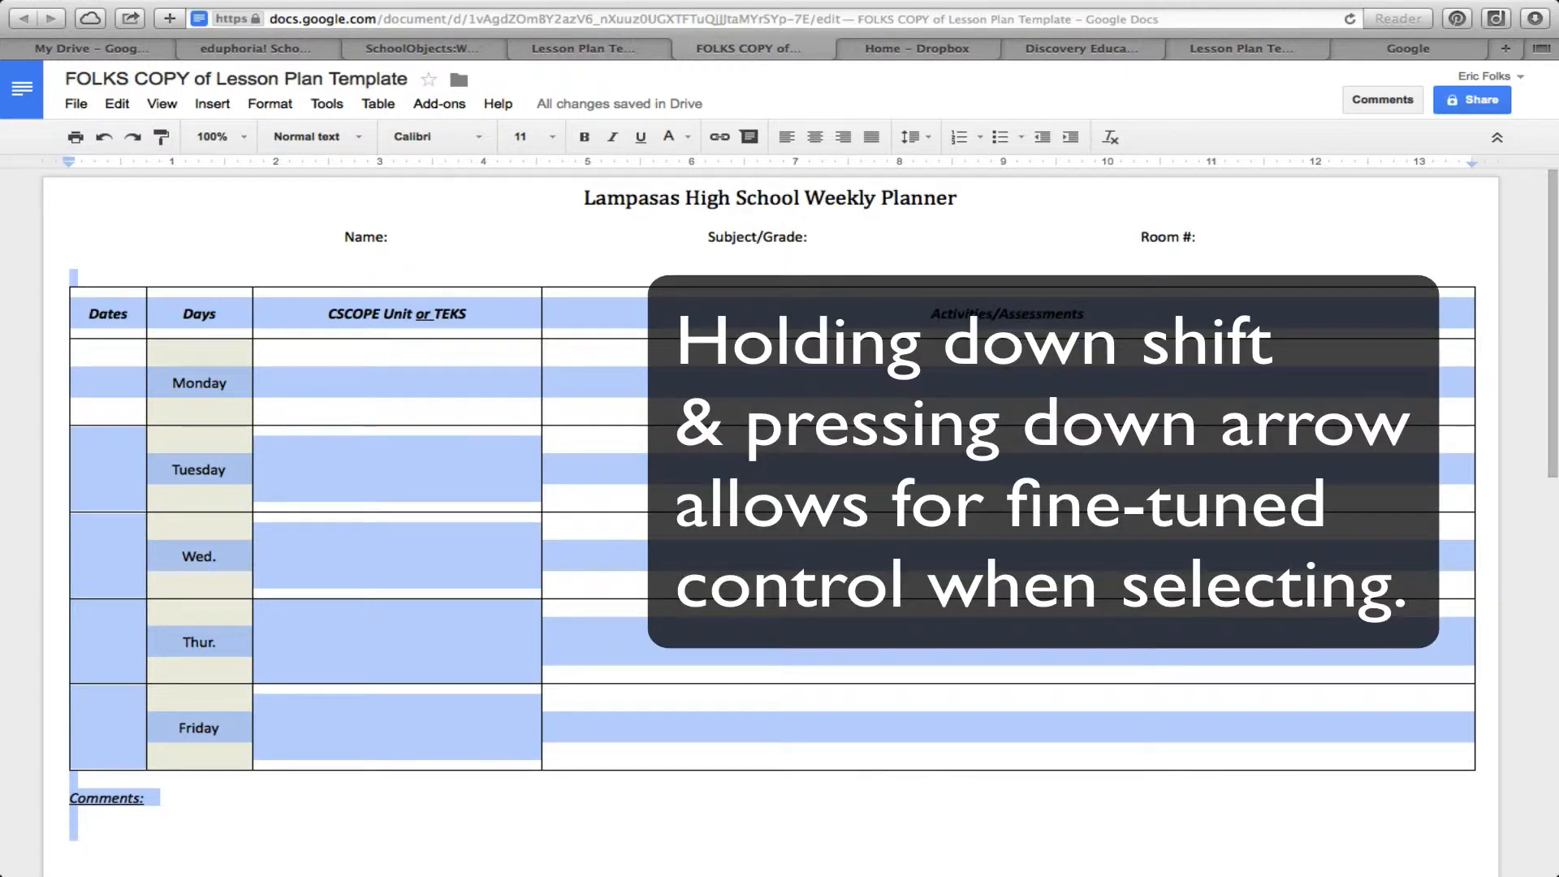
{"action": "key", "text": "shift+Down"}
{"action": "key", "text": "shift+Down"}
{"action": "key", "text": "shift+Down"}
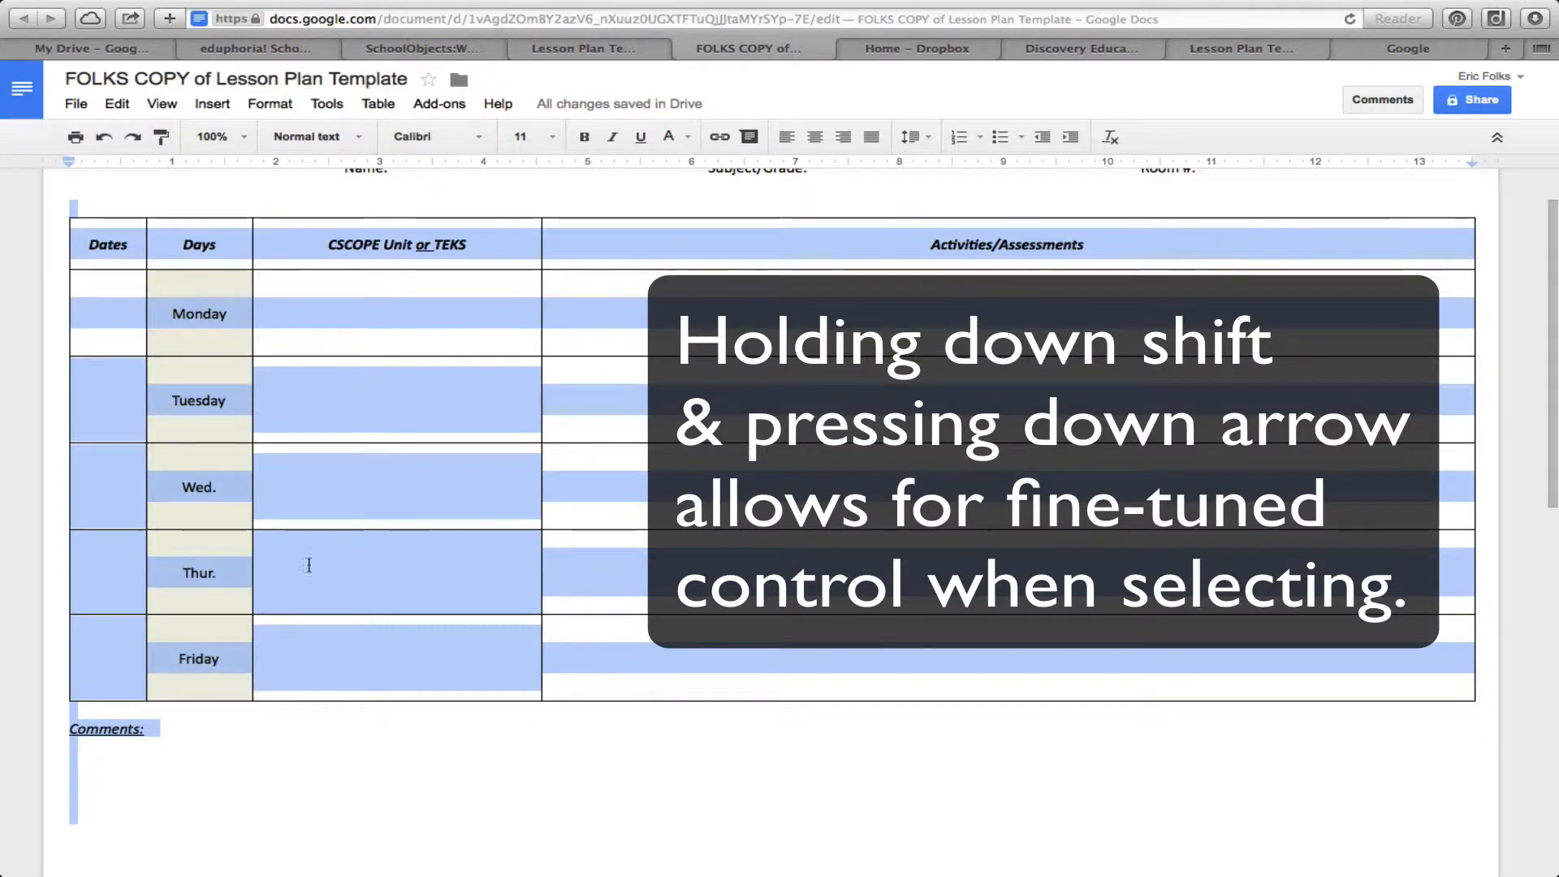
Paste the table and Comments onto page 2 beneath its header
{"action": "scroll", "coordinate": [398, 490], "scroll_direction": "up", "scroll_amount": 1}
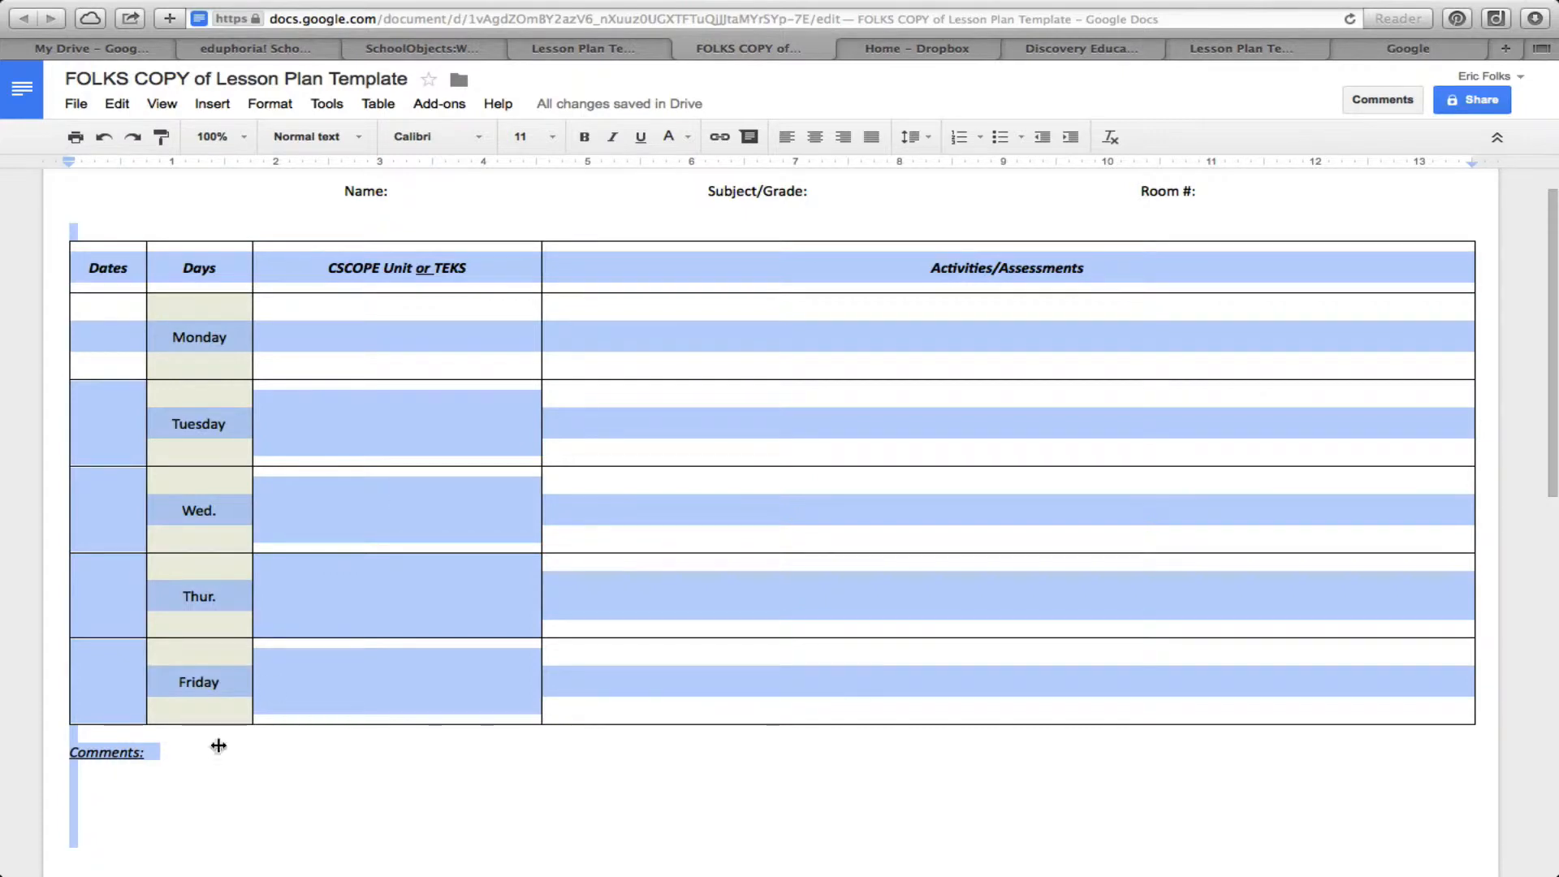
{"action": "left_click", "coordinate": [117, 841]}
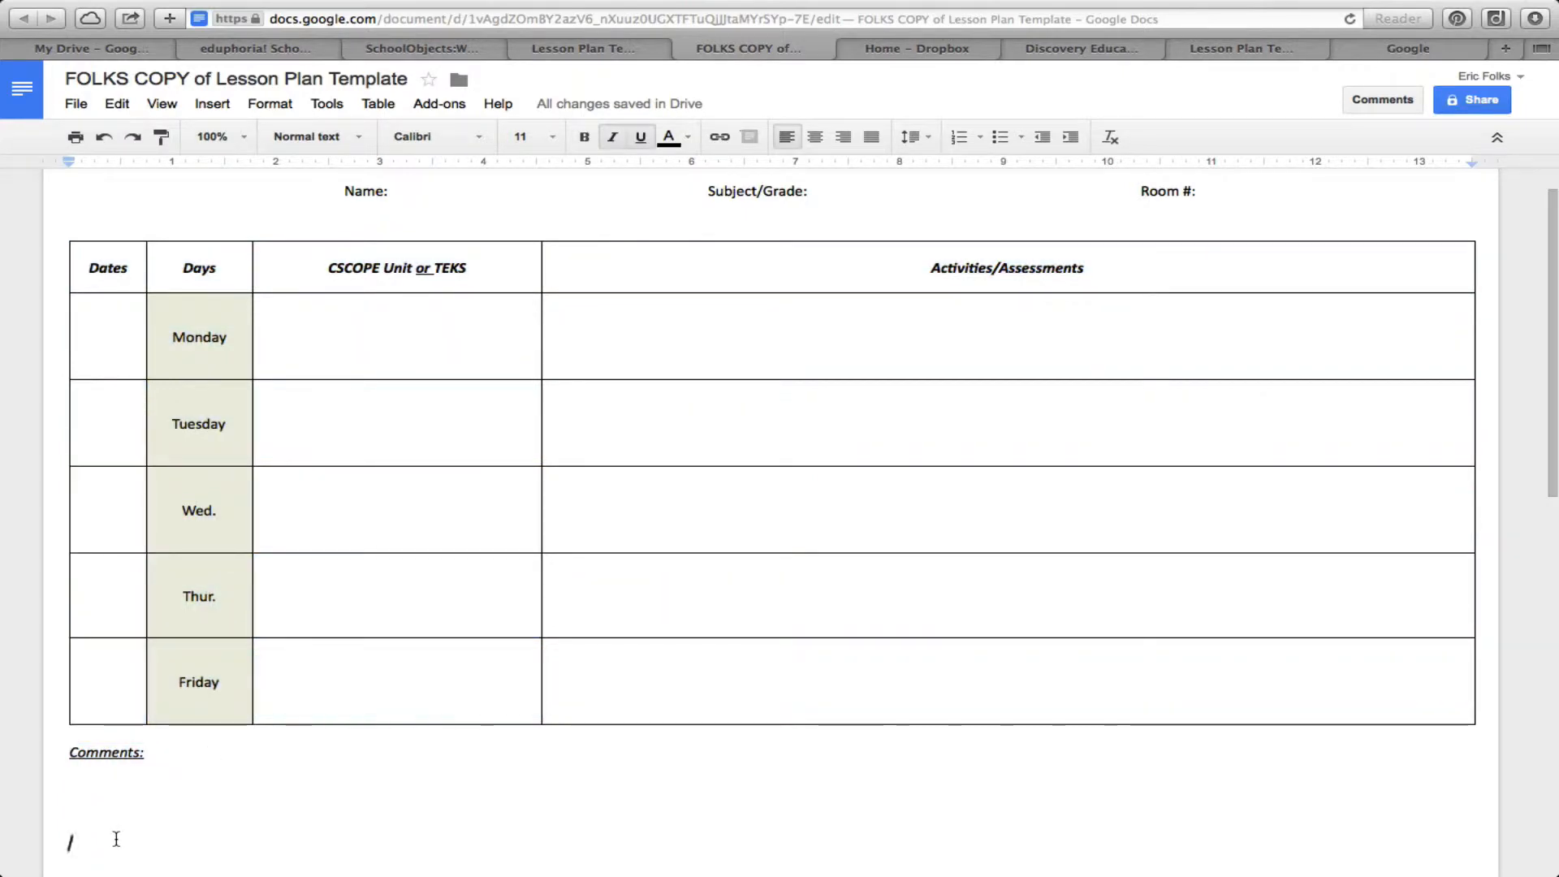
{"action": "scroll", "coordinate": [116, 839], "scroll_direction": "down", "scroll_amount": 7}
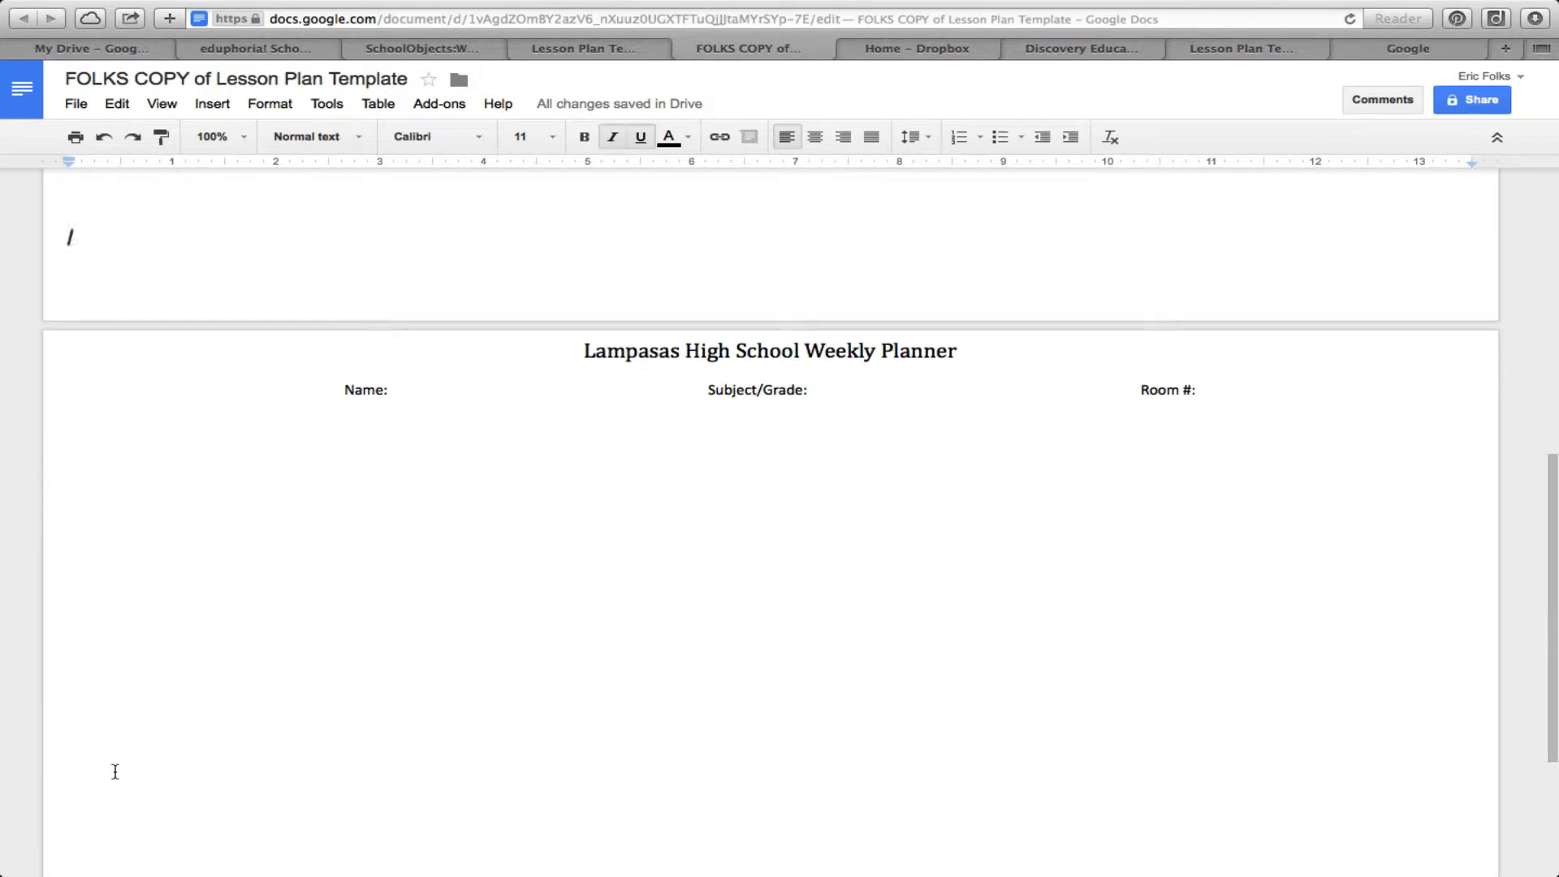
{"action": "key", "text": "ctrl+v"}
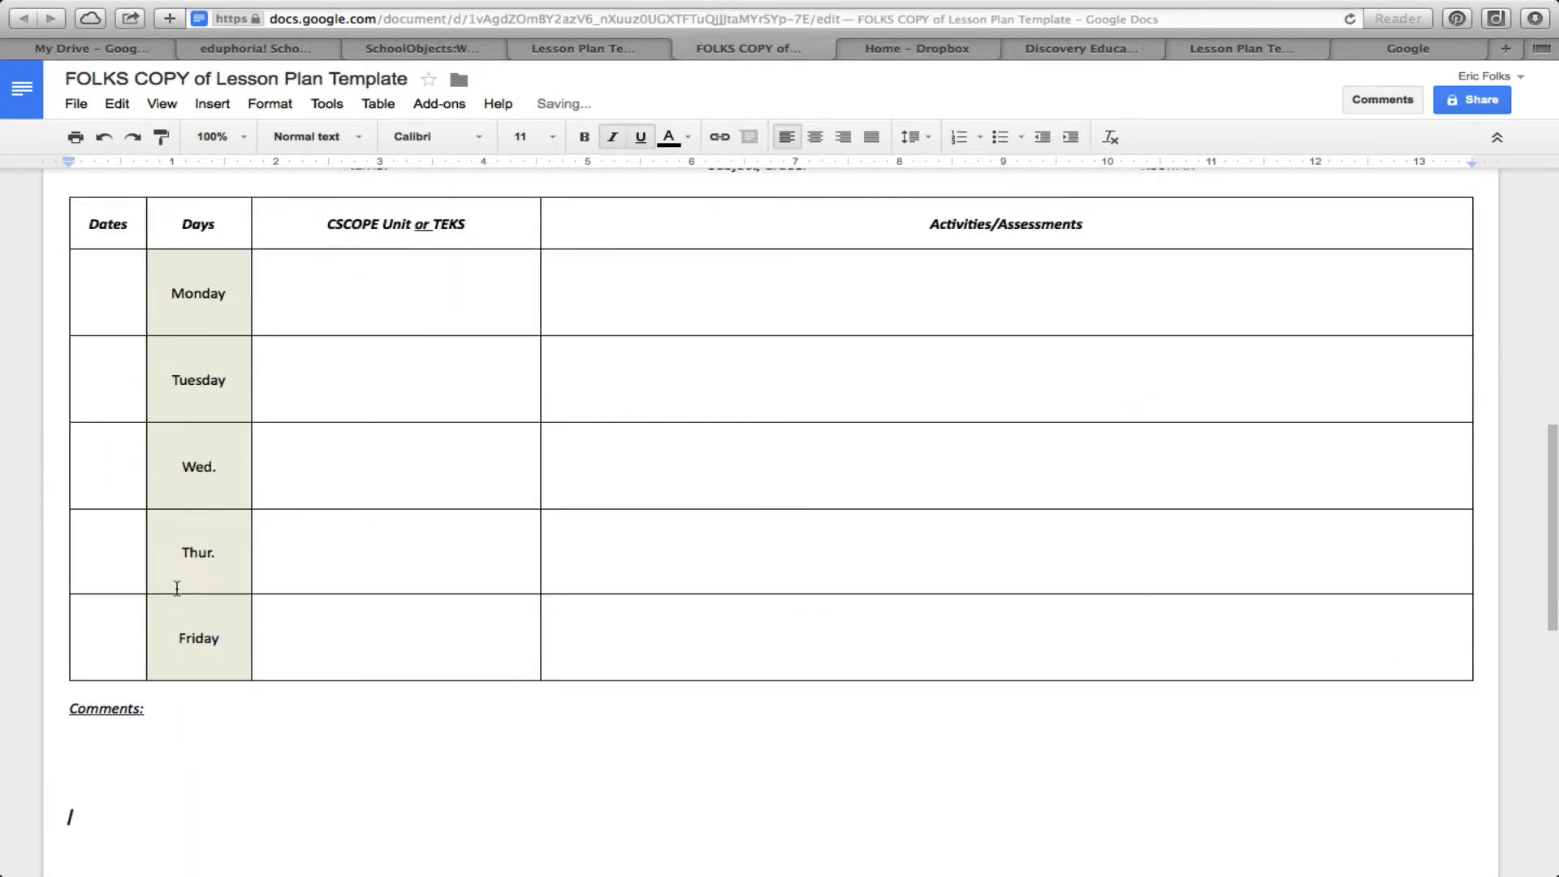
{"action": "scroll", "coordinate": [175, 586], "scroll_direction": "up", "scroll_amount": 3}
{"action": "scroll", "coordinate": [176, 588], "scroll_direction": "up", "scroll_amount": 5}
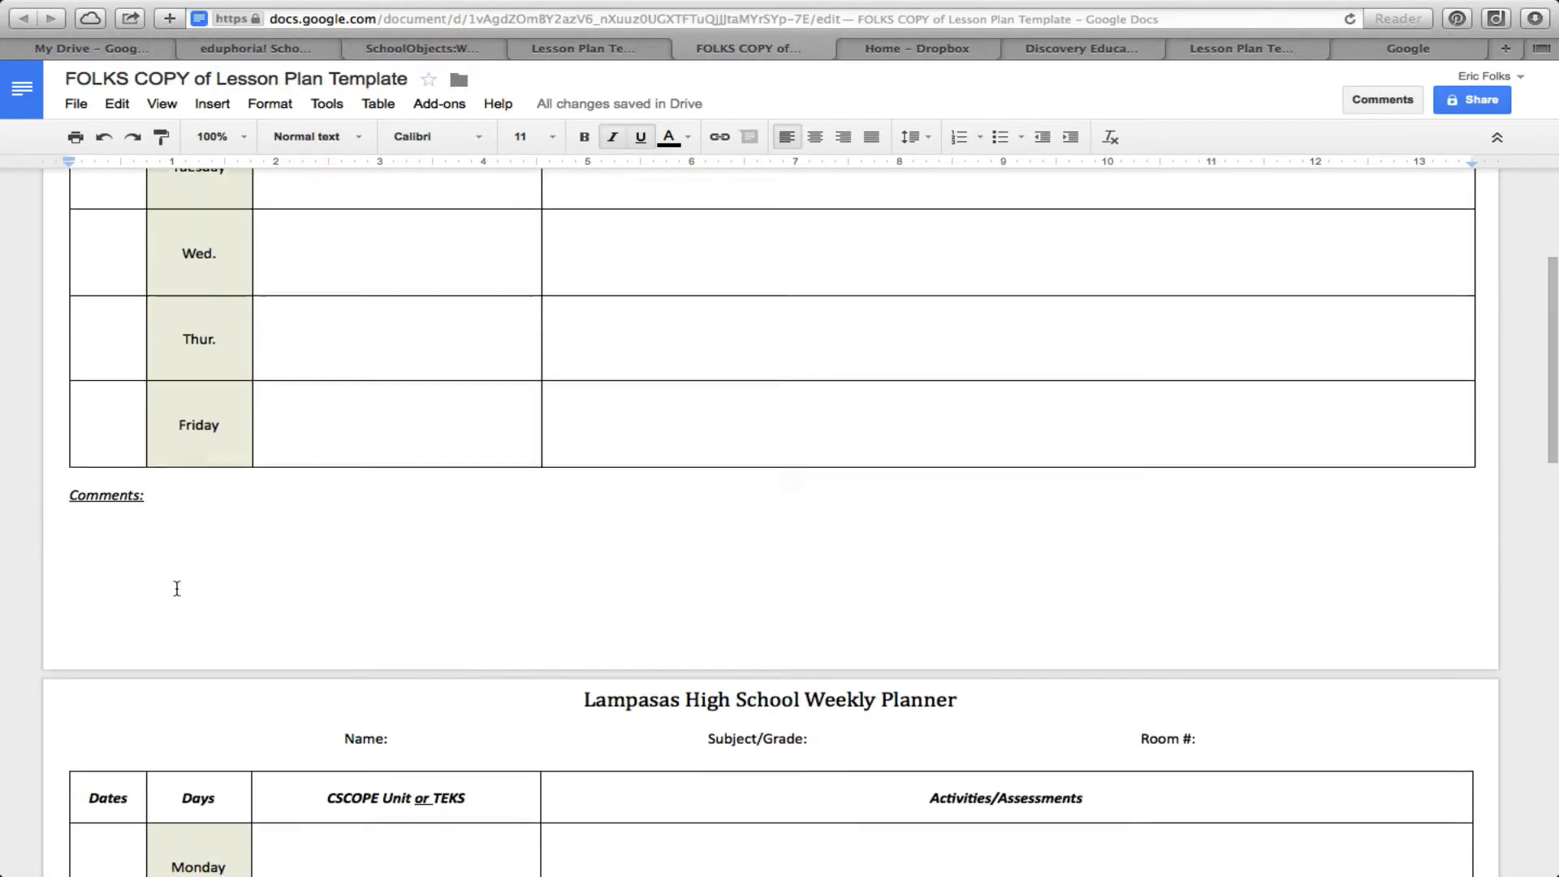
{"action": "scroll", "coordinate": [177, 587], "scroll_direction": "up", "scroll_amount": 1}
{"action": "scroll", "coordinate": [176, 588], "scroll_direction": "down", "scroll_amount": 3}
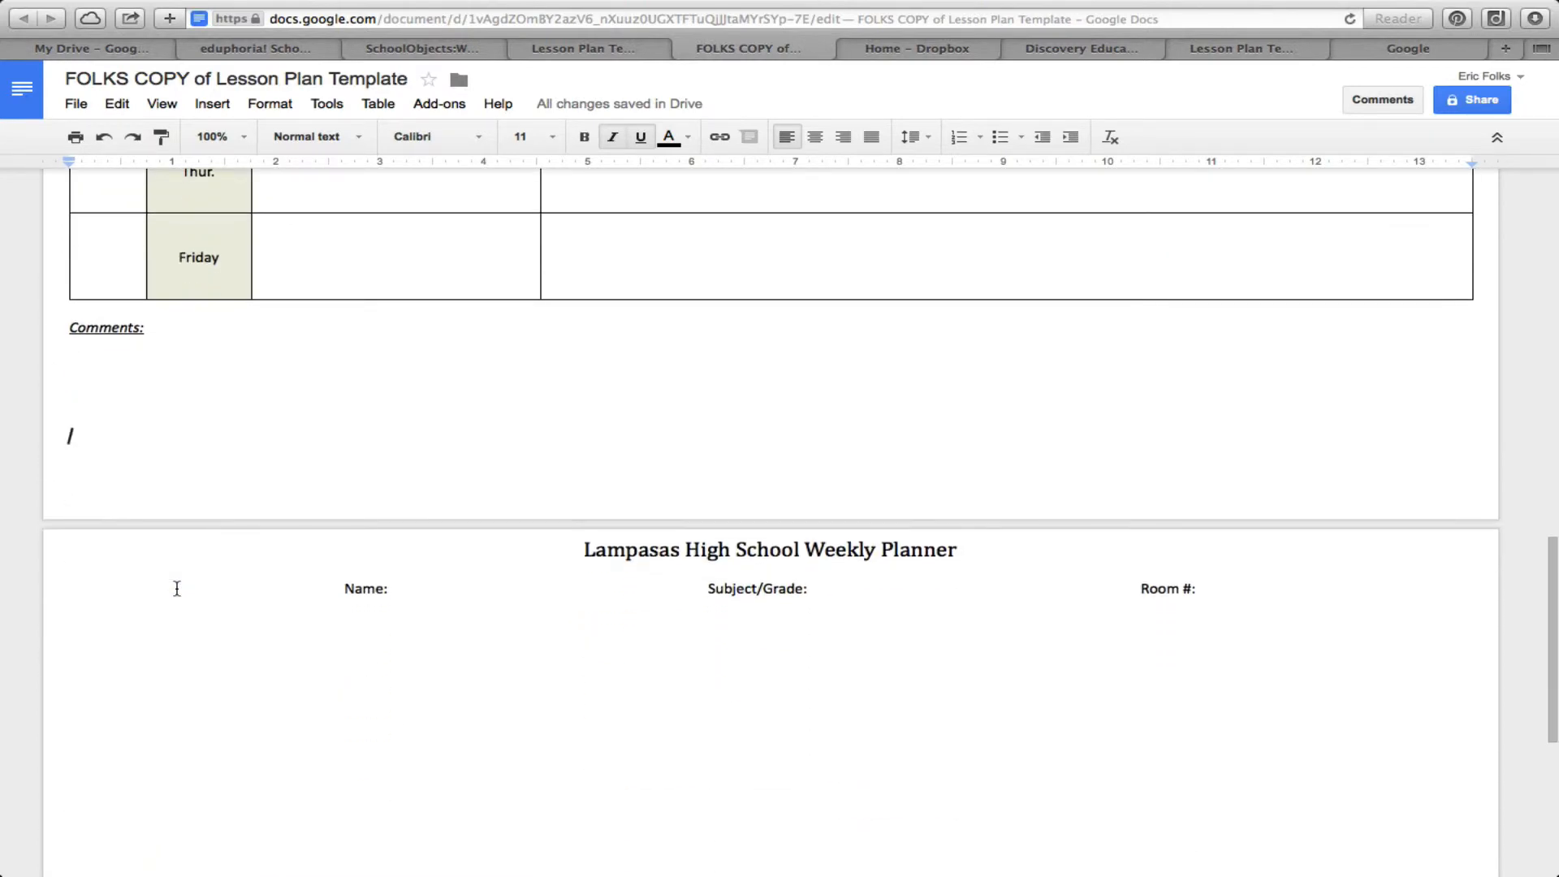
{"action": "scroll", "coordinate": [177, 588], "scroll_direction": "up", "scroll_amount": 3}
{"action": "scroll", "coordinate": [176, 588], "scroll_direction": "down", "scroll_amount": 4}
{"action": "scroll", "coordinate": [176, 588], "scroll_direction": "up", "scroll_amount": 1}
{"action": "scroll", "coordinate": [176, 588], "scroll_direction": "down", "scroll_amount": 4}
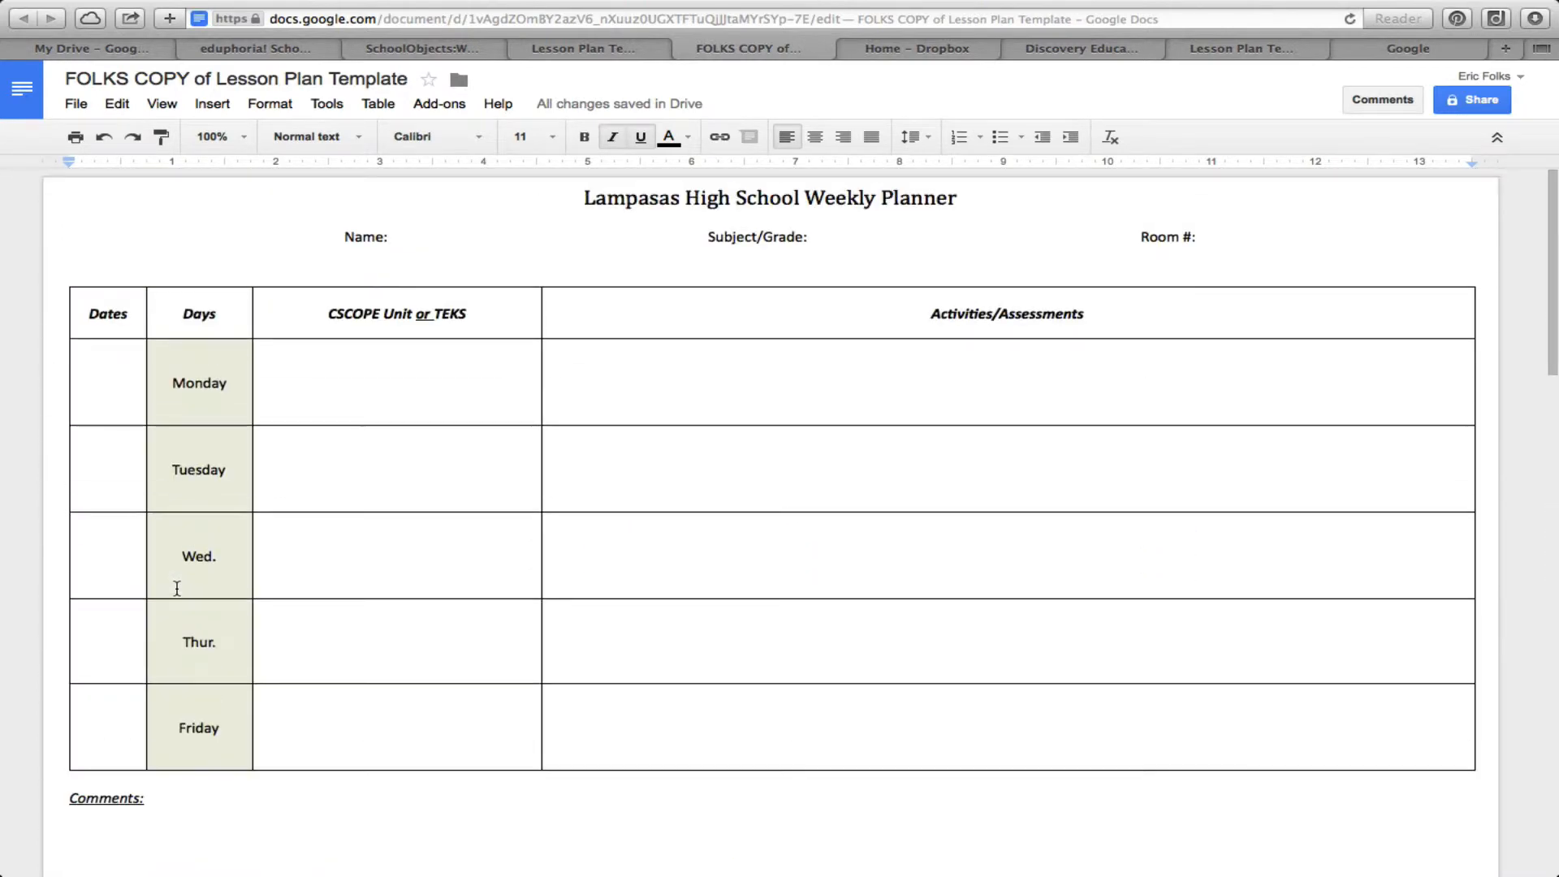
{"action": "scroll", "coordinate": [176, 587], "scroll_direction": "up", "scroll_amount": 6}
Paste four more copies of the weekly planner table below the last week
{"action": "scroll", "coordinate": [176, 588], "scroll_direction": "down", "scroll_amount": 6}
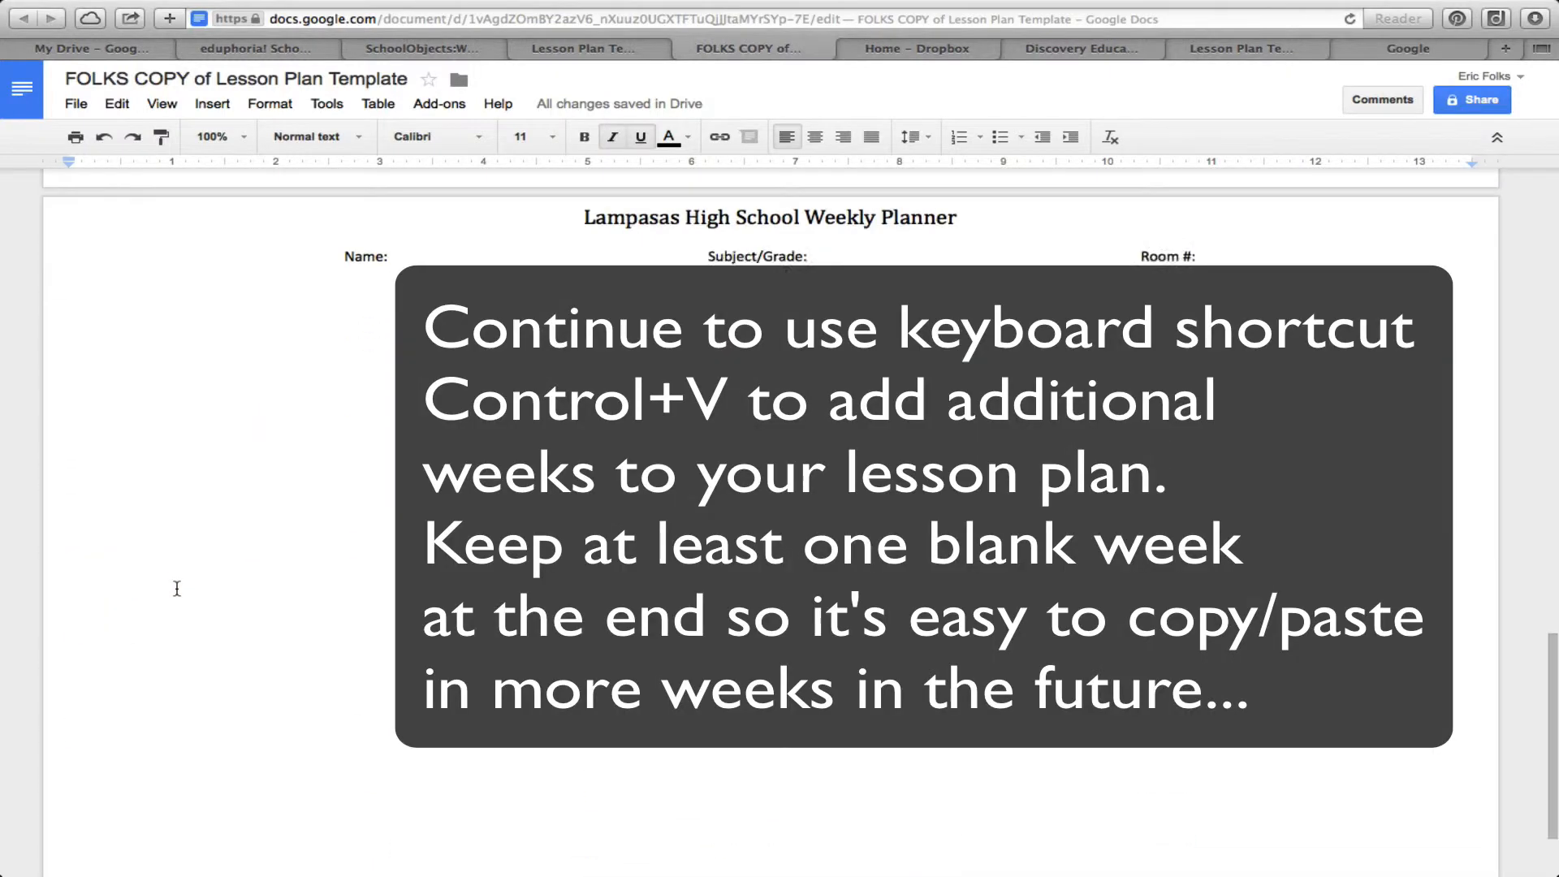
{"action": "scroll", "coordinate": [176, 588], "scroll_direction": "up", "scroll_amount": 3}
{"action": "scroll", "coordinate": [176, 587], "scroll_direction": "up", "scroll_amount": 1}
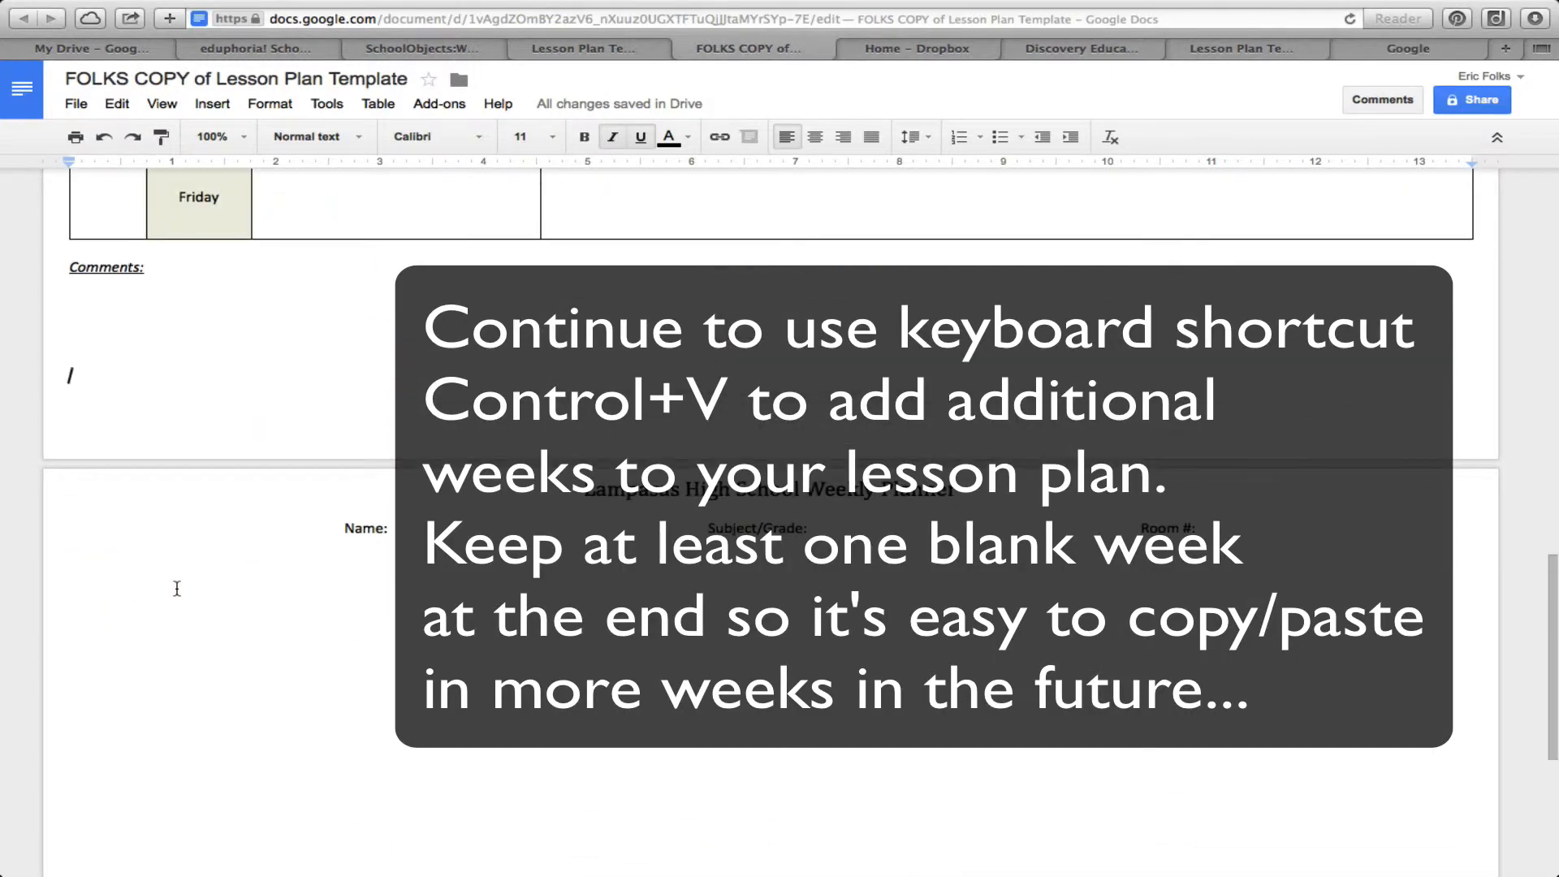
{"action": "key", "text": "ctrl+v"}
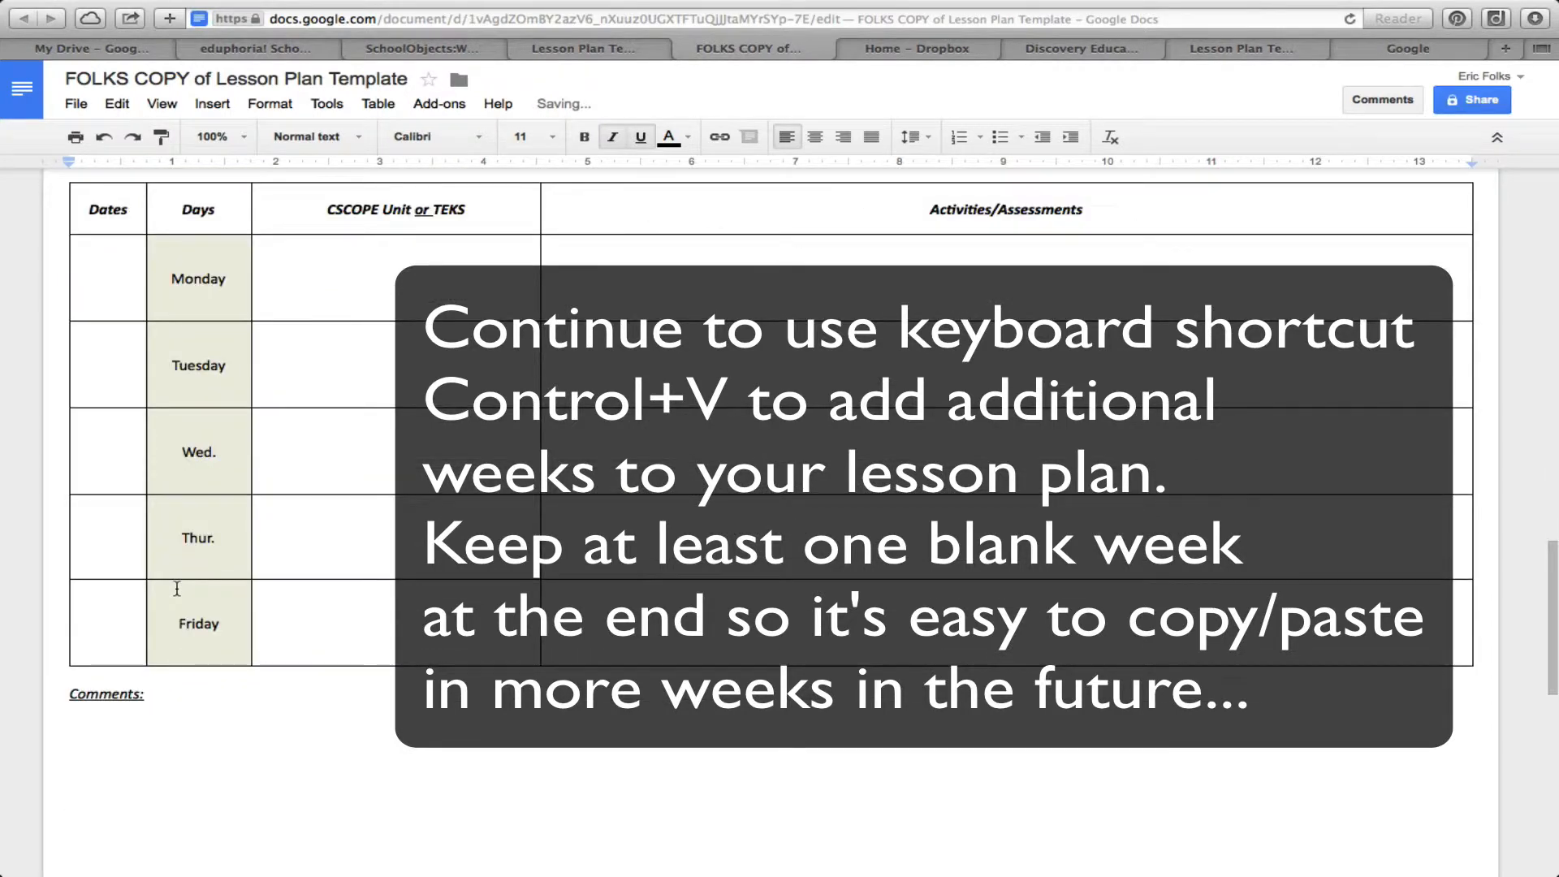
{"action": "key", "text": "ctrl+v"}
{"action": "scroll", "coordinate": [256, 418], "scroll_direction": "up", "scroll_amount": 5}
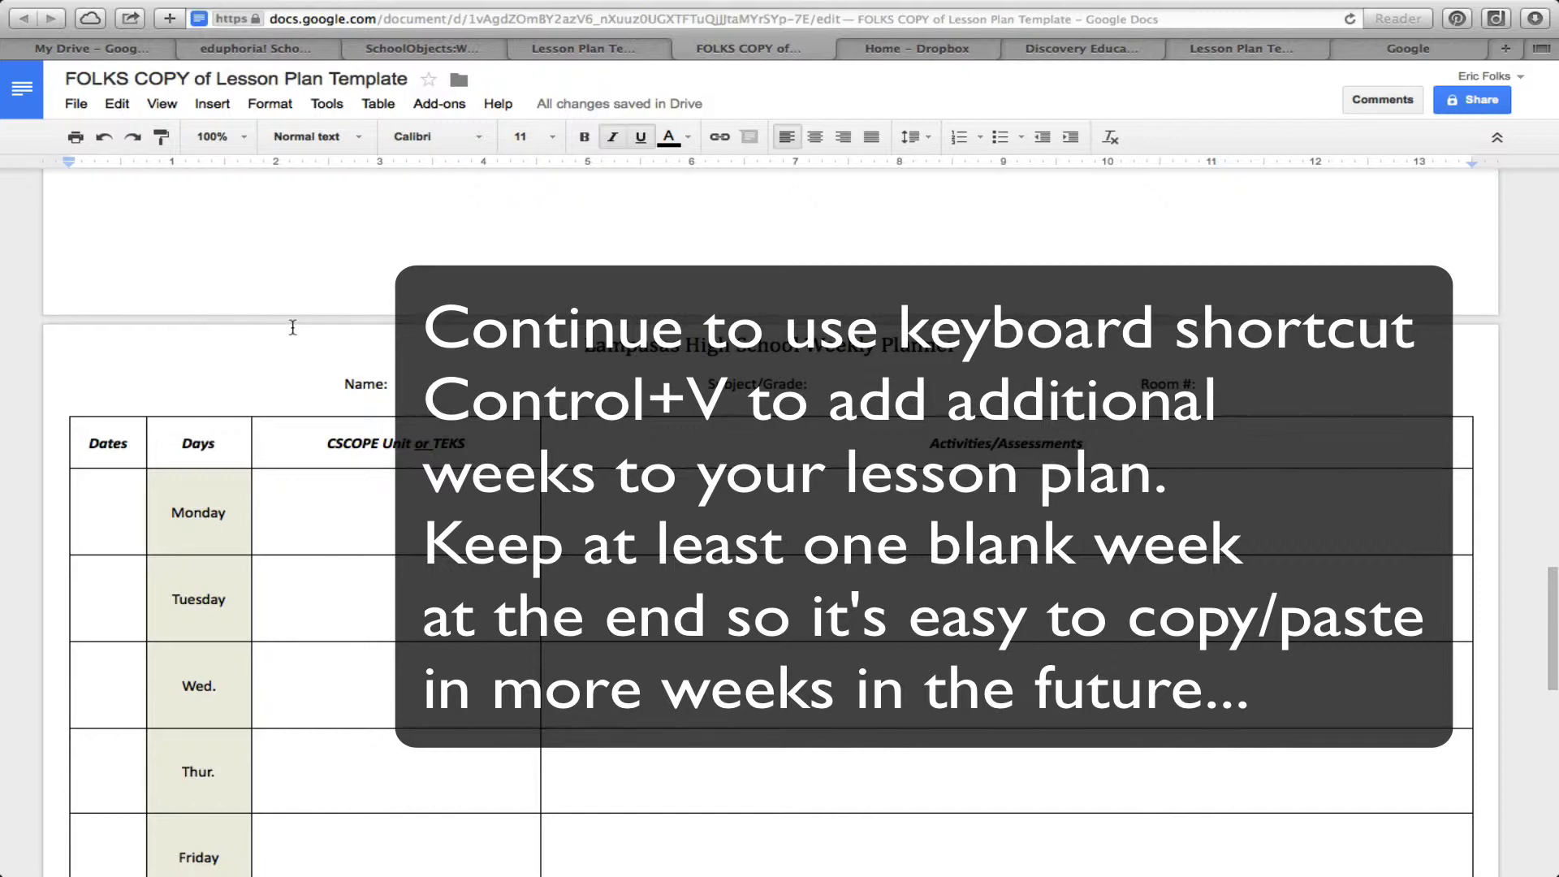
{"action": "scroll", "coordinate": [370, 523], "scroll_direction": "down", "scroll_amount": 3}
{"action": "scroll", "coordinate": [372, 513], "scroll_direction": "down", "scroll_amount": 2}
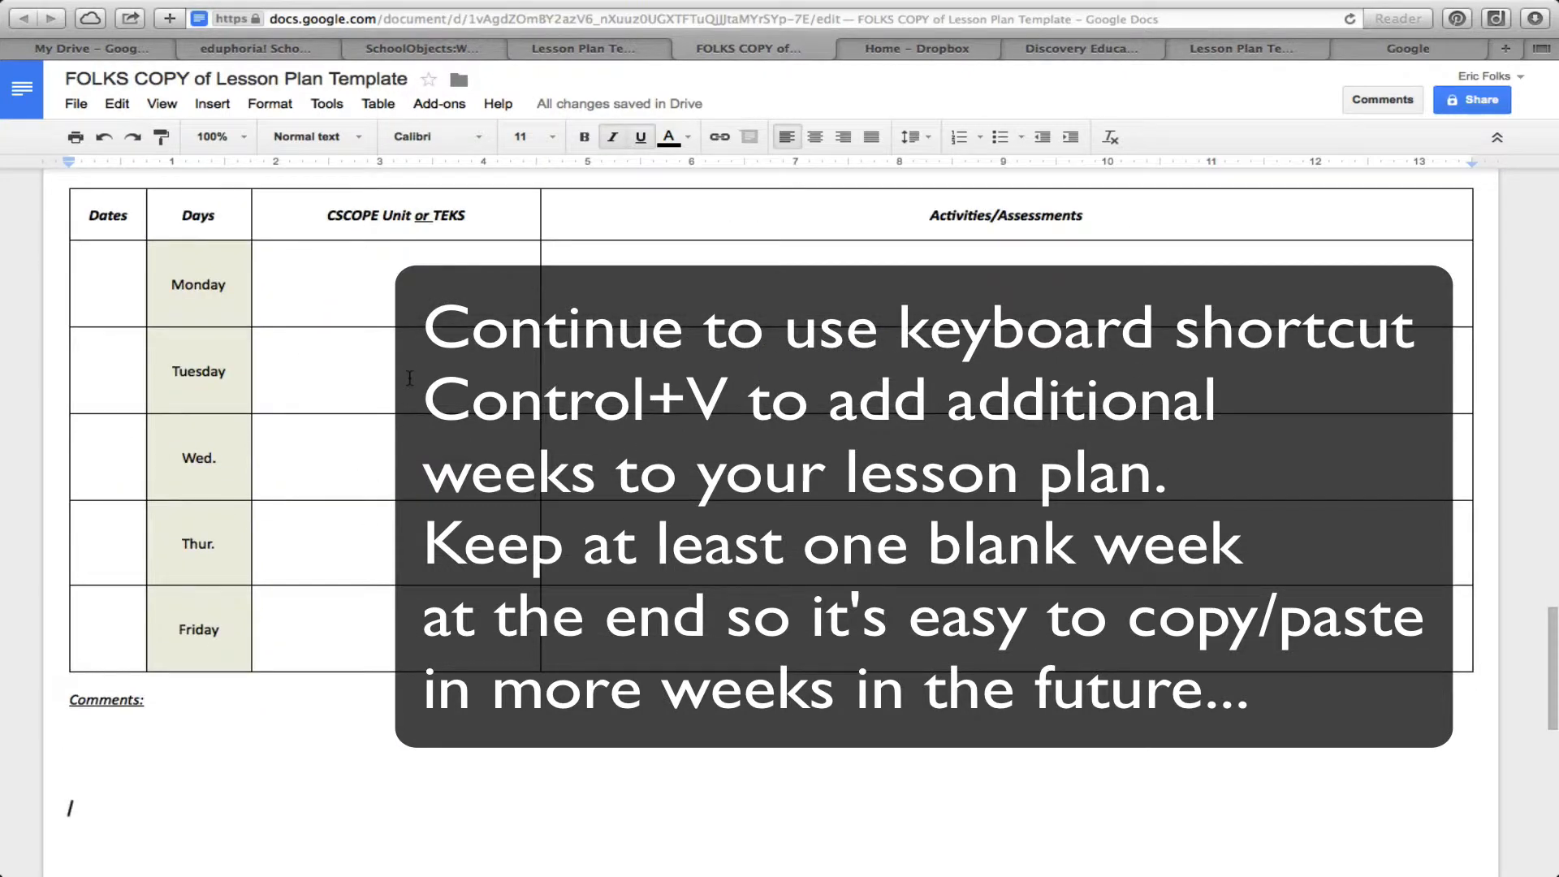
{"action": "key", "text": "ctrl+v"}
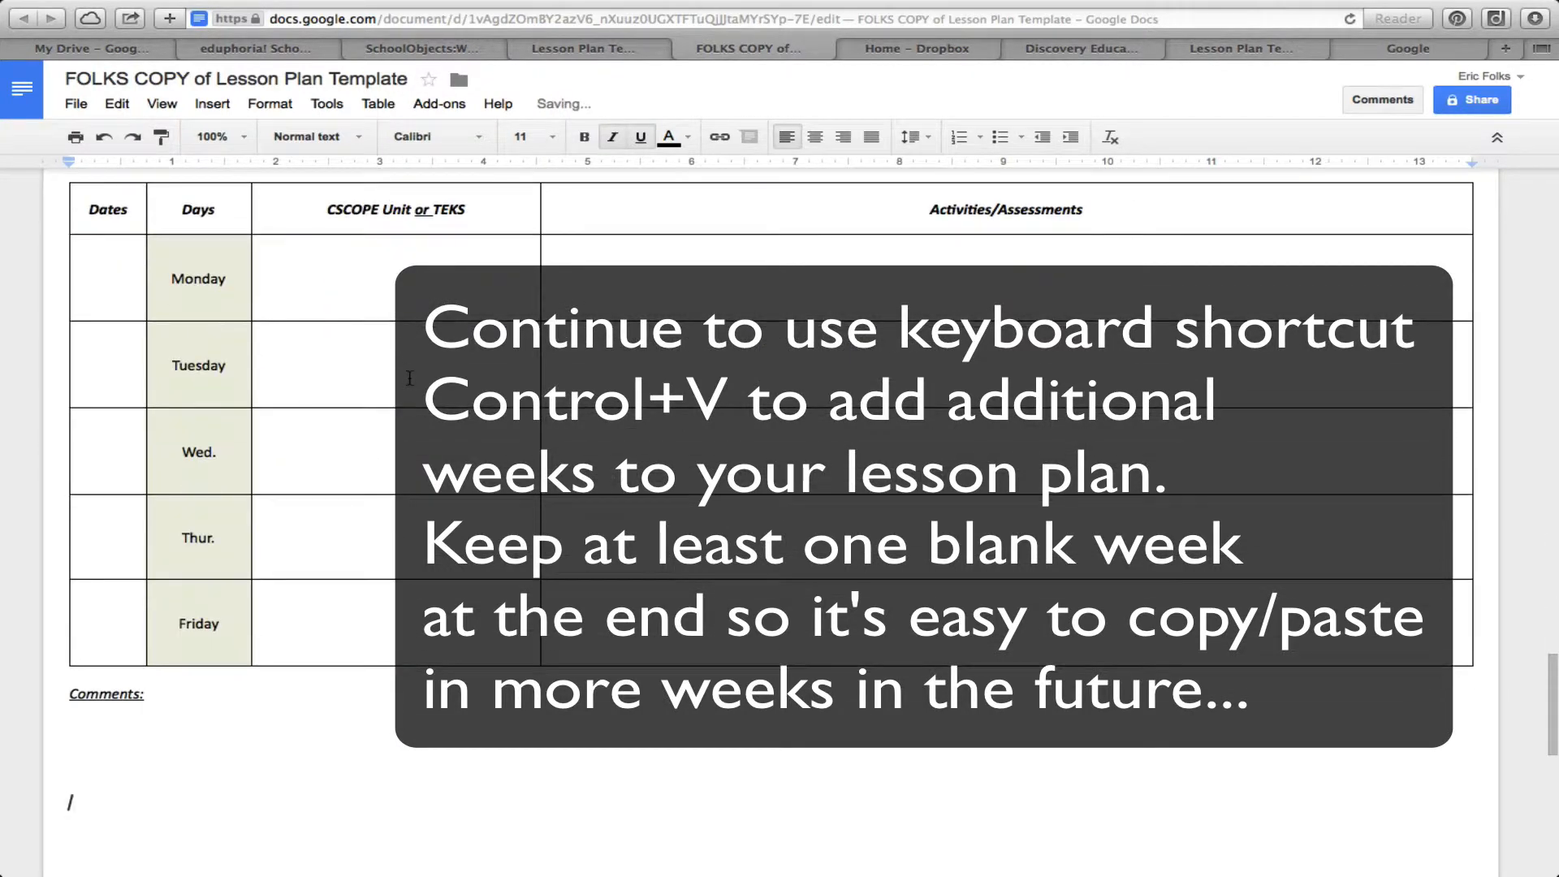
{"action": "key", "text": "ctrl+v"}
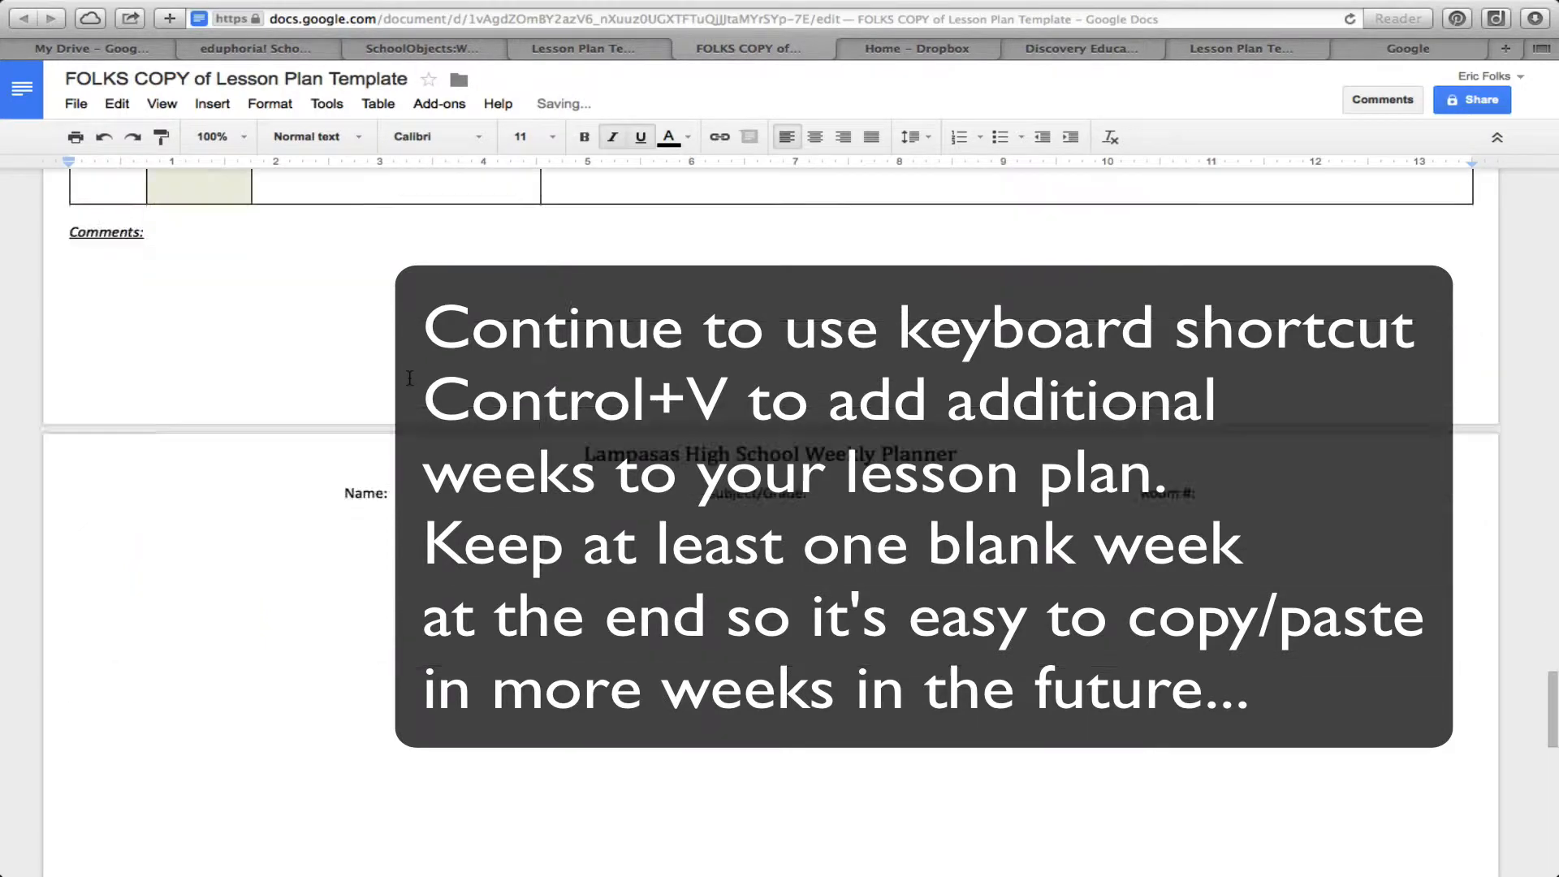
{"action": "scroll", "coordinate": [409, 378], "scroll_direction": "up", "scroll_amount": 20}
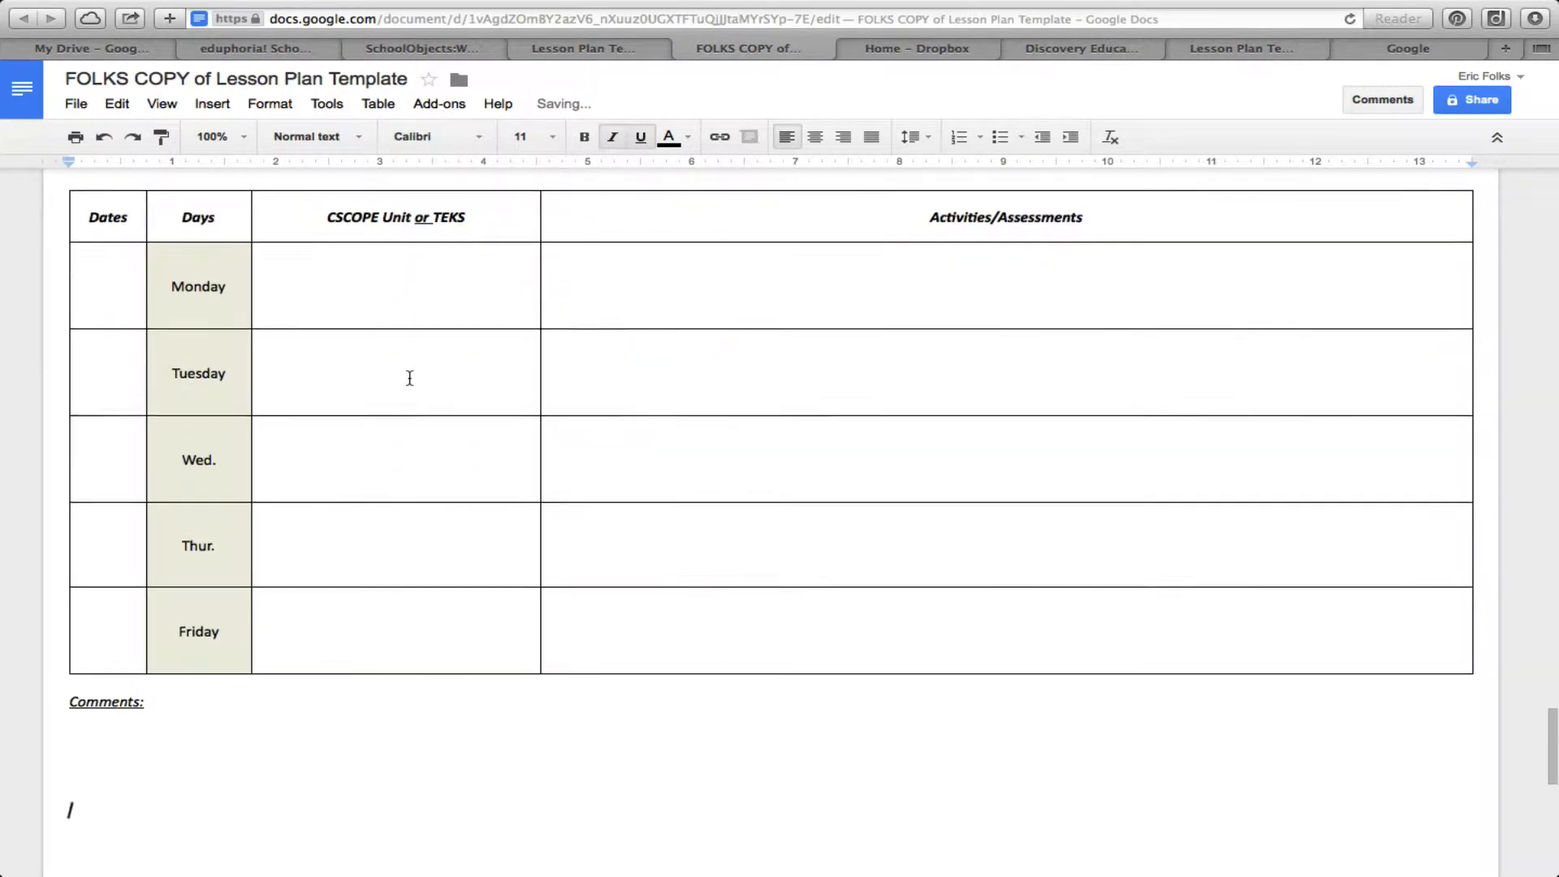
{"action": "scroll", "coordinate": [409, 379], "scroll_direction": "up", "scroll_amount": 5}
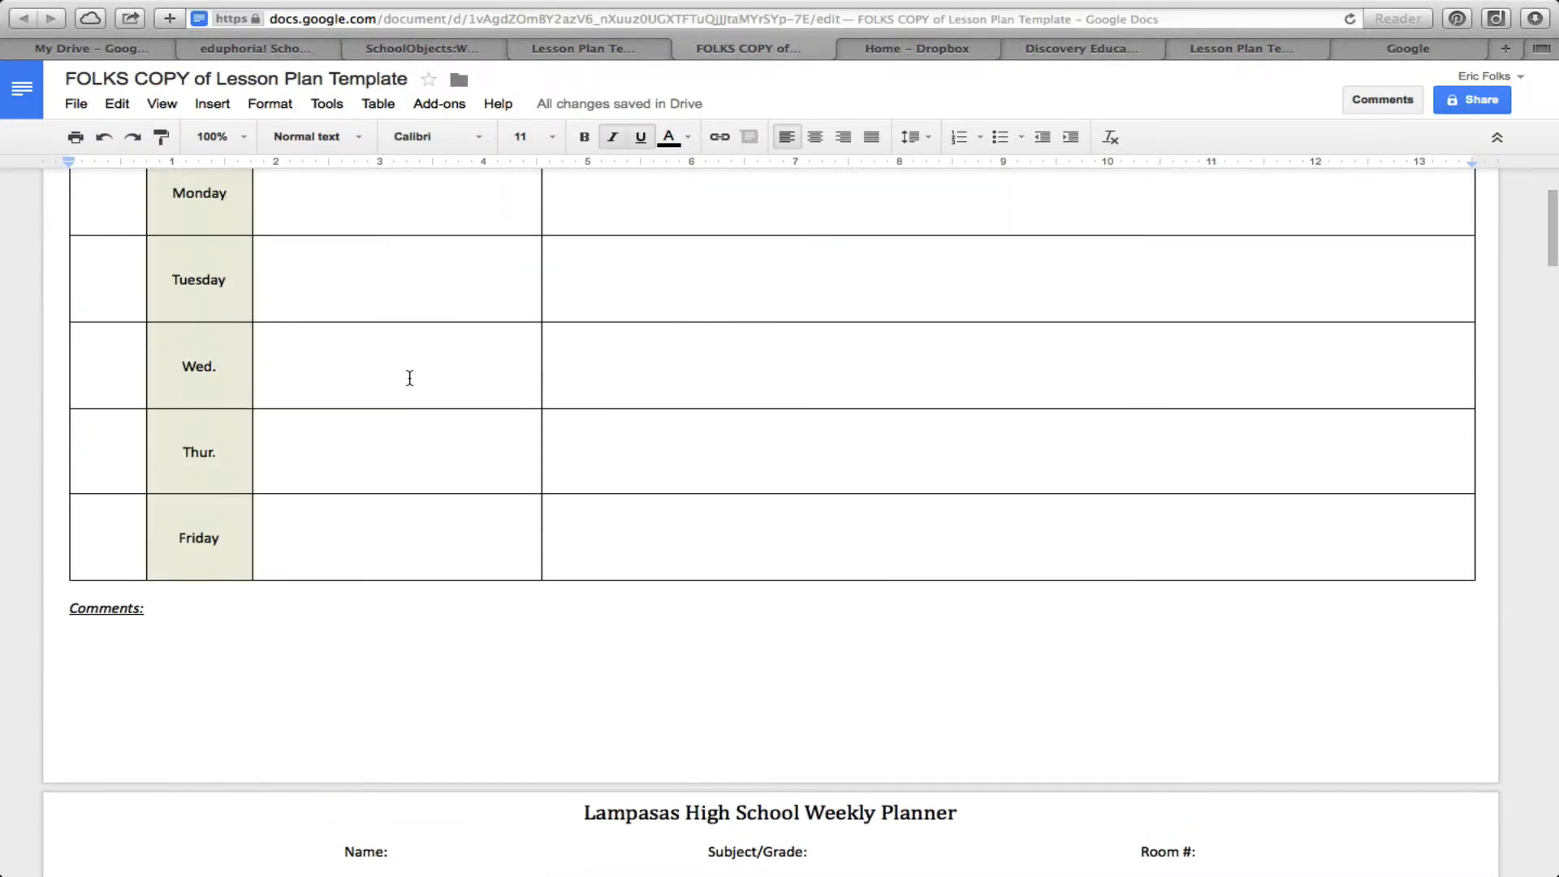
{"action": "scroll", "coordinate": [409, 379], "scroll_direction": "down", "scroll_amount": 8}
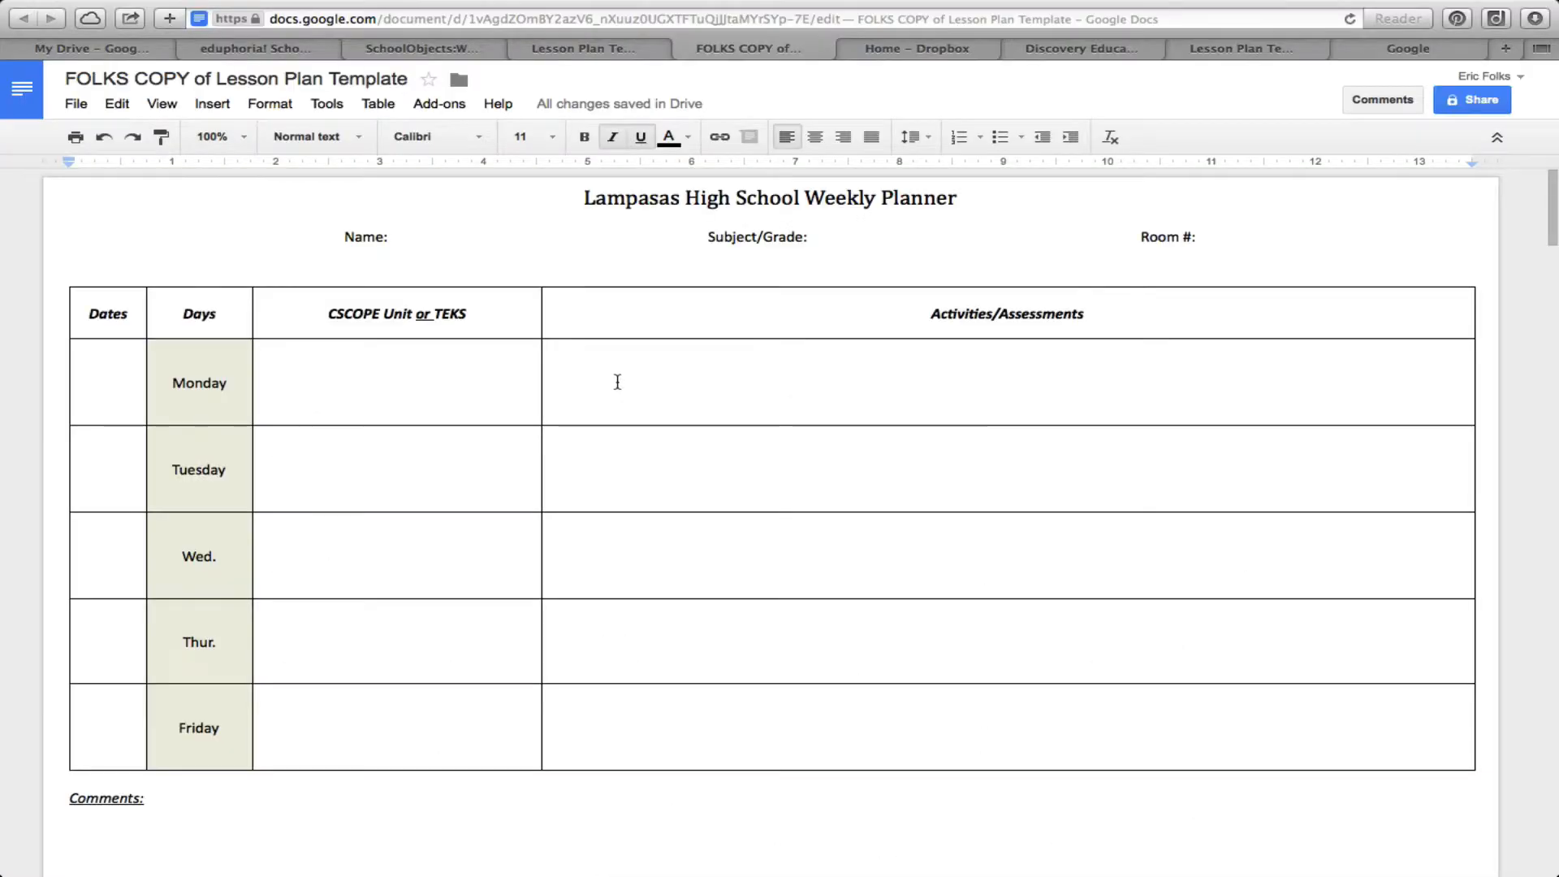
Add a three-item bulleted list of placeholder text in Monday's CSCOPE Unit cell
{"action": "left_click", "coordinate": [617, 382]}
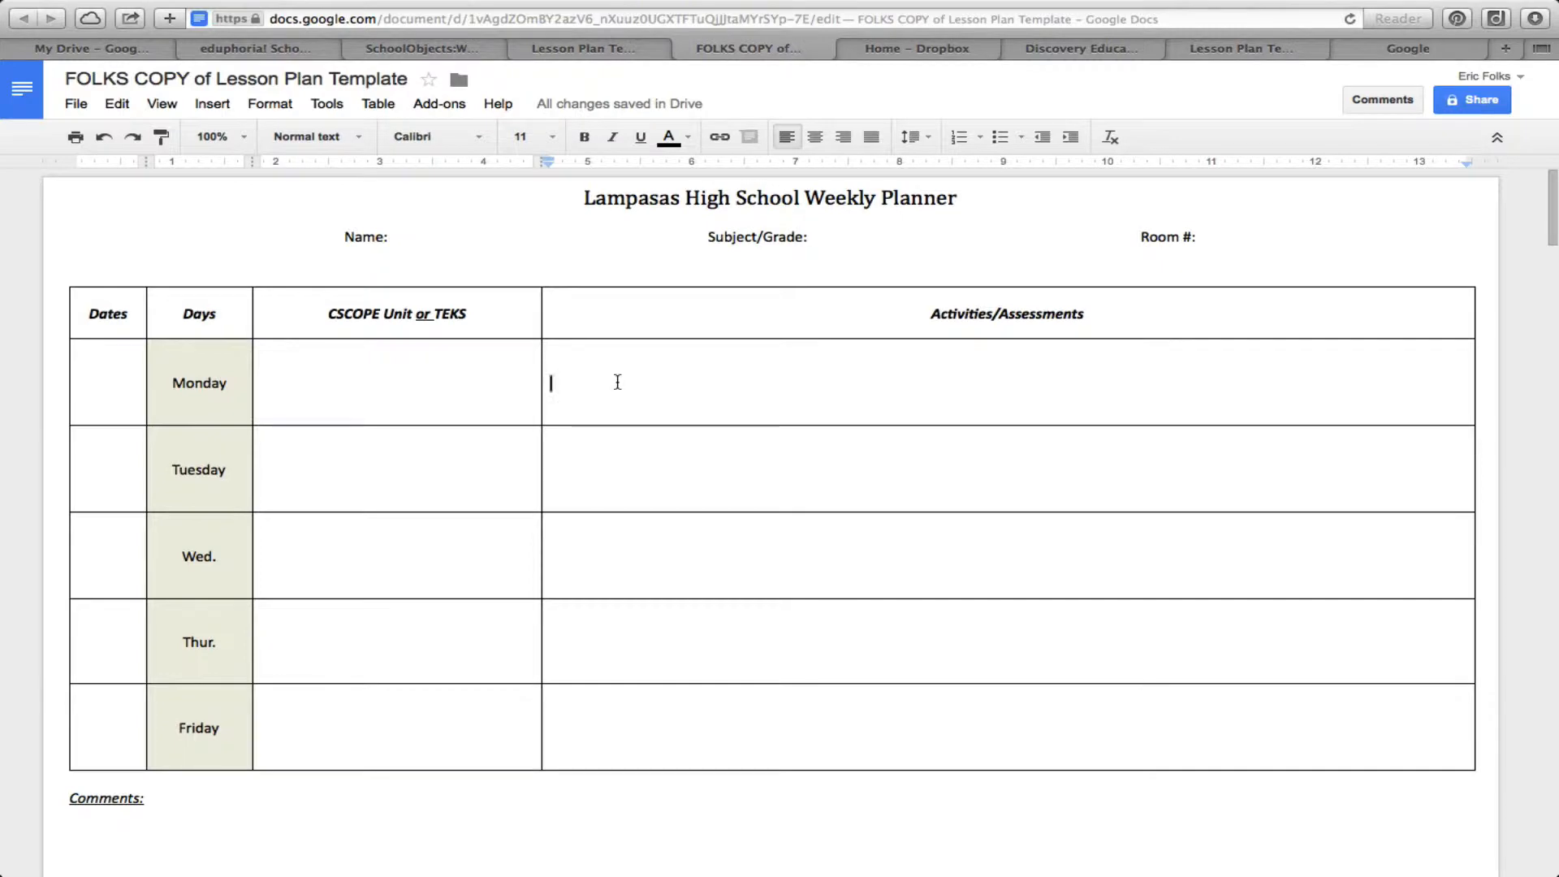
{"action": "left_click", "coordinate": [406, 378]}
{"action": "left_click", "coordinate": [1001, 139]}
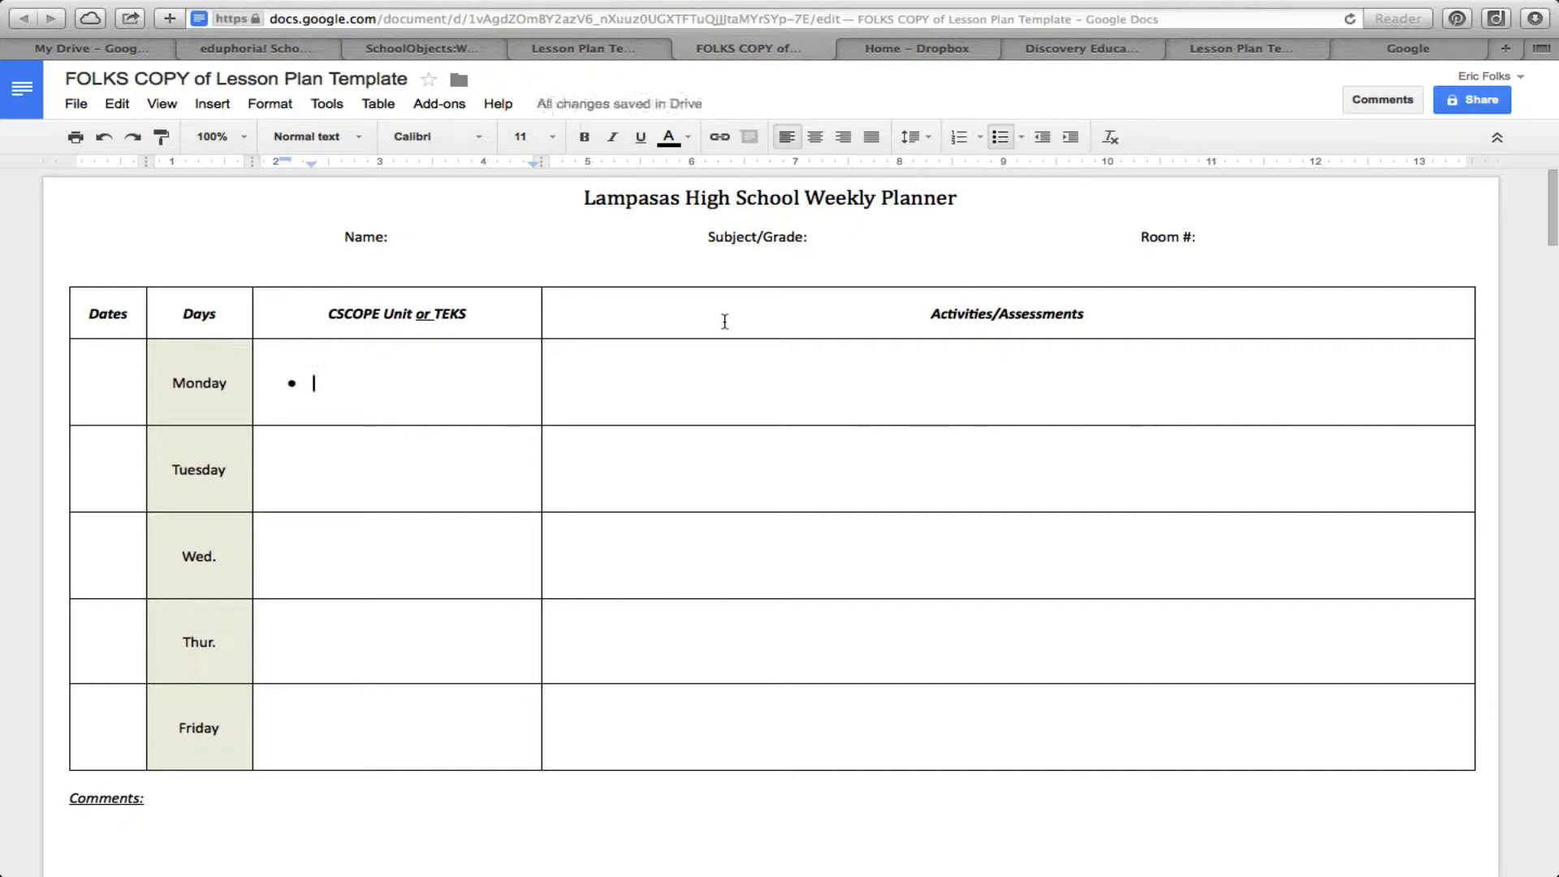
{"action": "type", "text": "dfdfgkhsdfjk"}
{"action": "key", "text": "Return"}
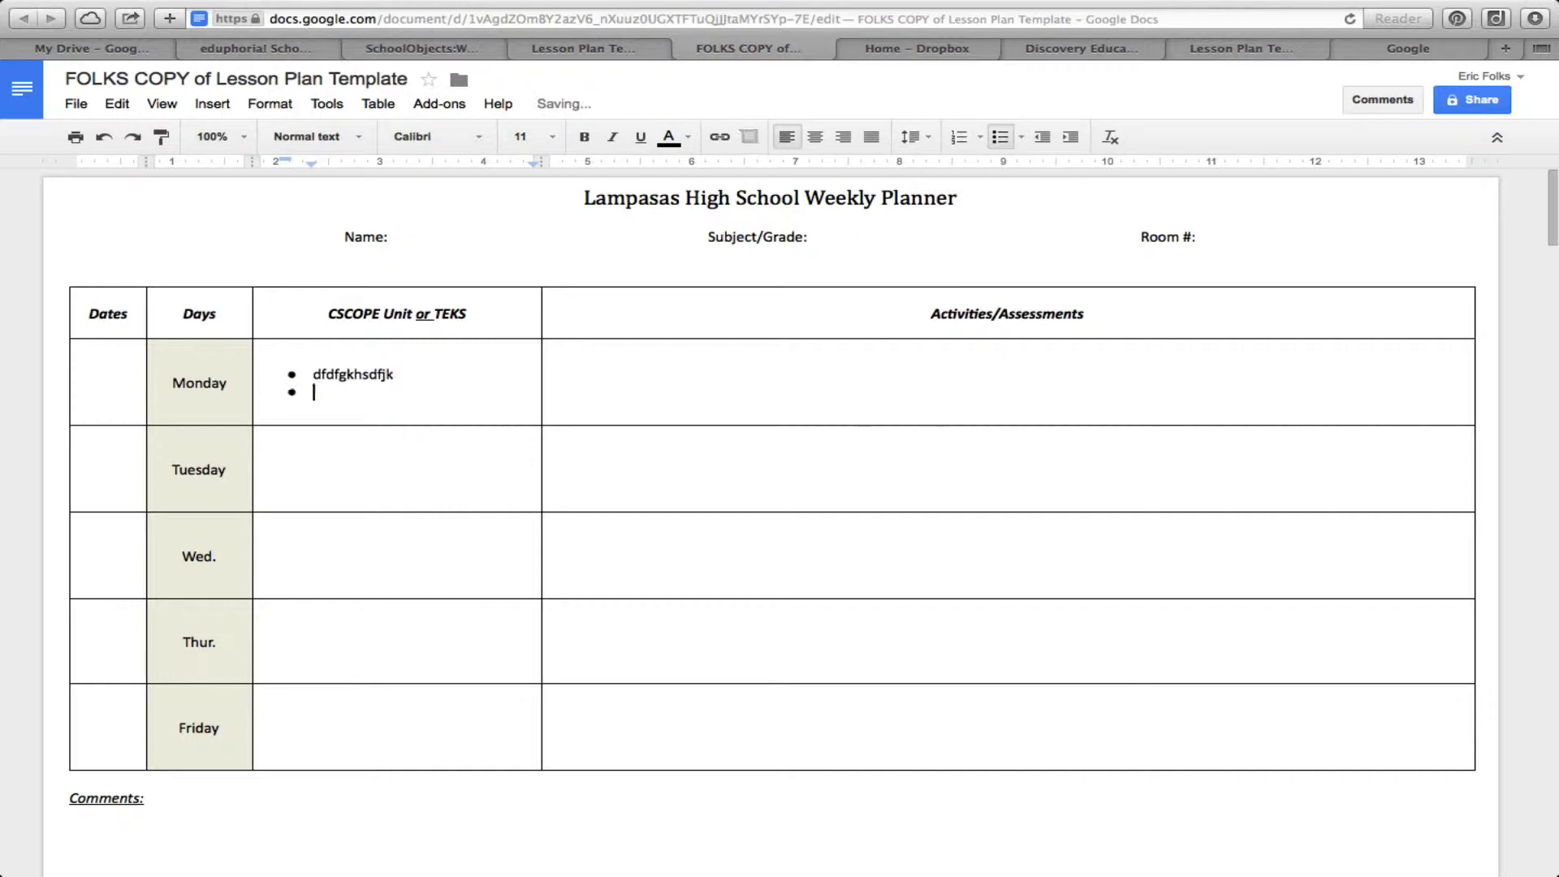
{"action": "type", "text": "sdfsdfgsdfg"}
{"action": "key", "text": "Return"}
{"action": "type", "text": "sdfgsdfg"}
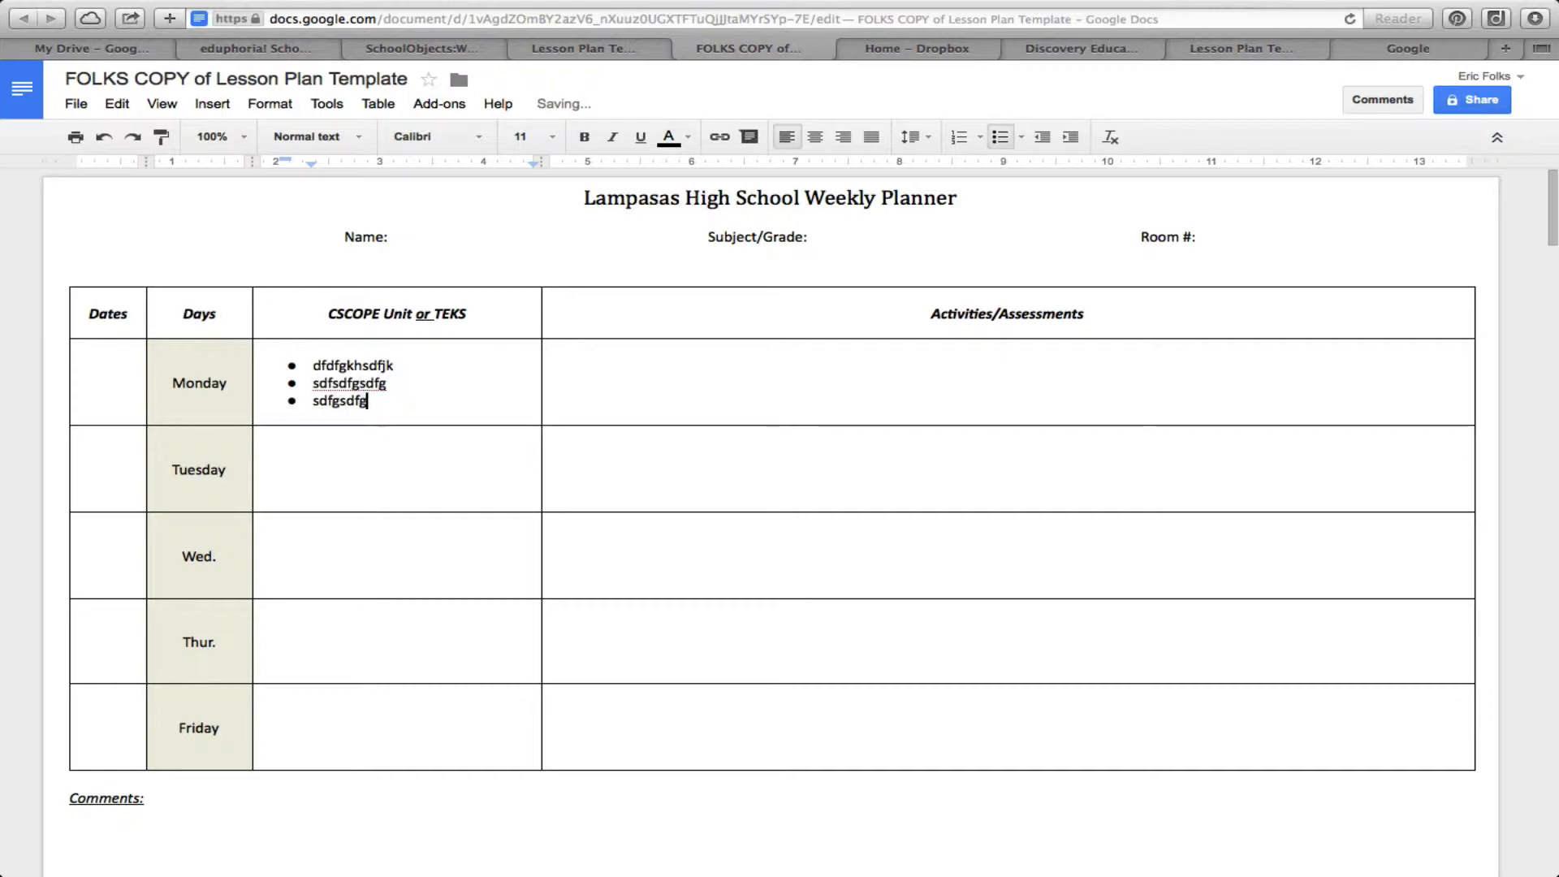
Enter 'We watched this video on cells and completed this worksheet on cell respiration.' in Monday's Activities cell, selecting 'this video on cells'
{"action": "left_click", "coordinate": [622, 376]}
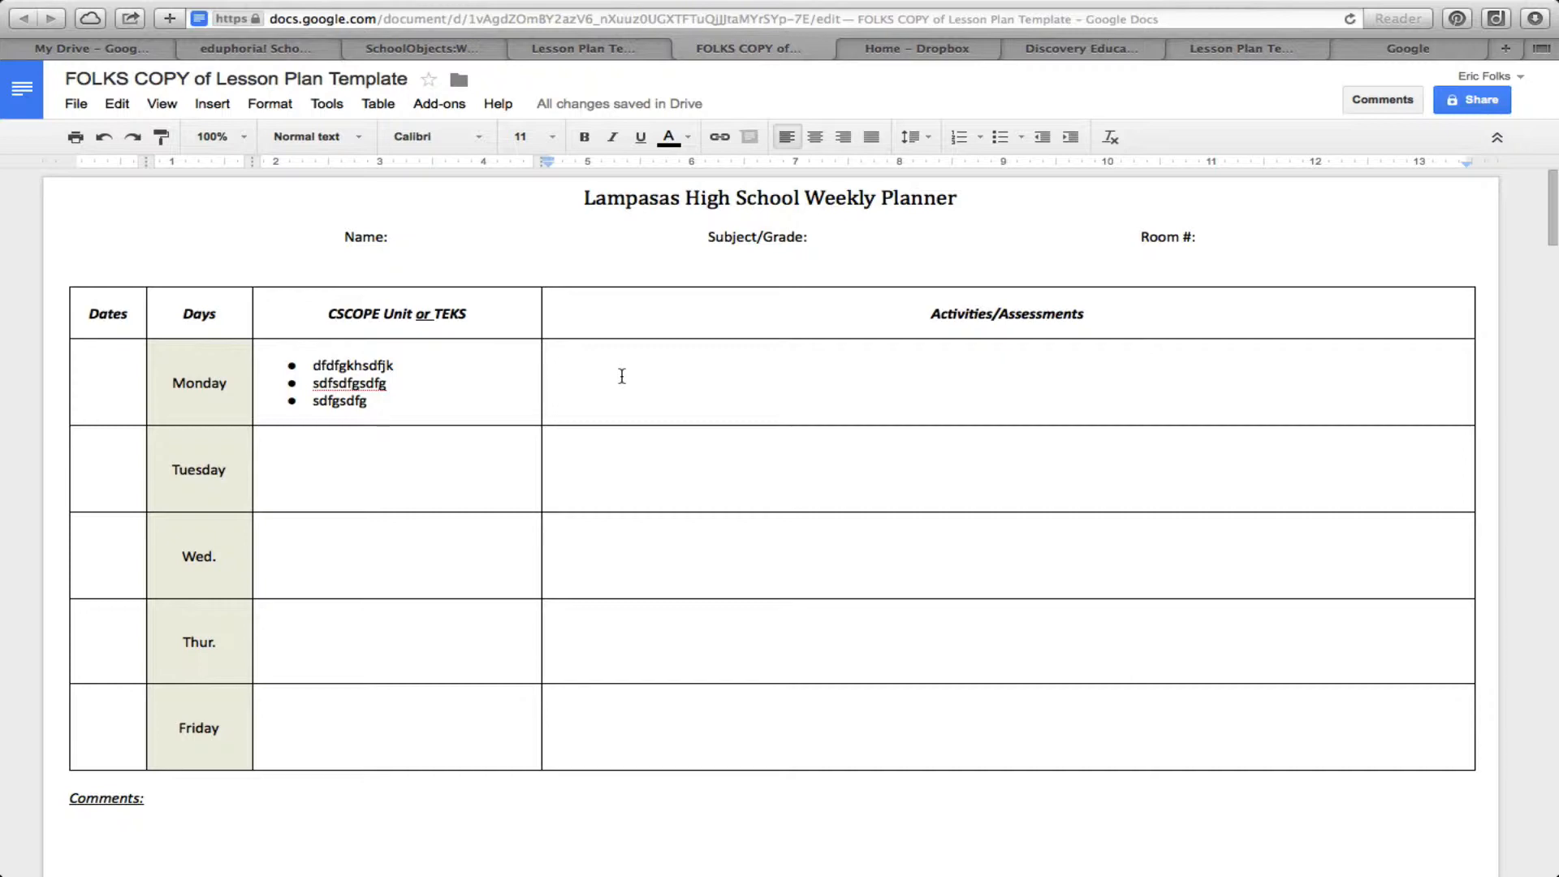
{"action": "type", "text": "We watched "}
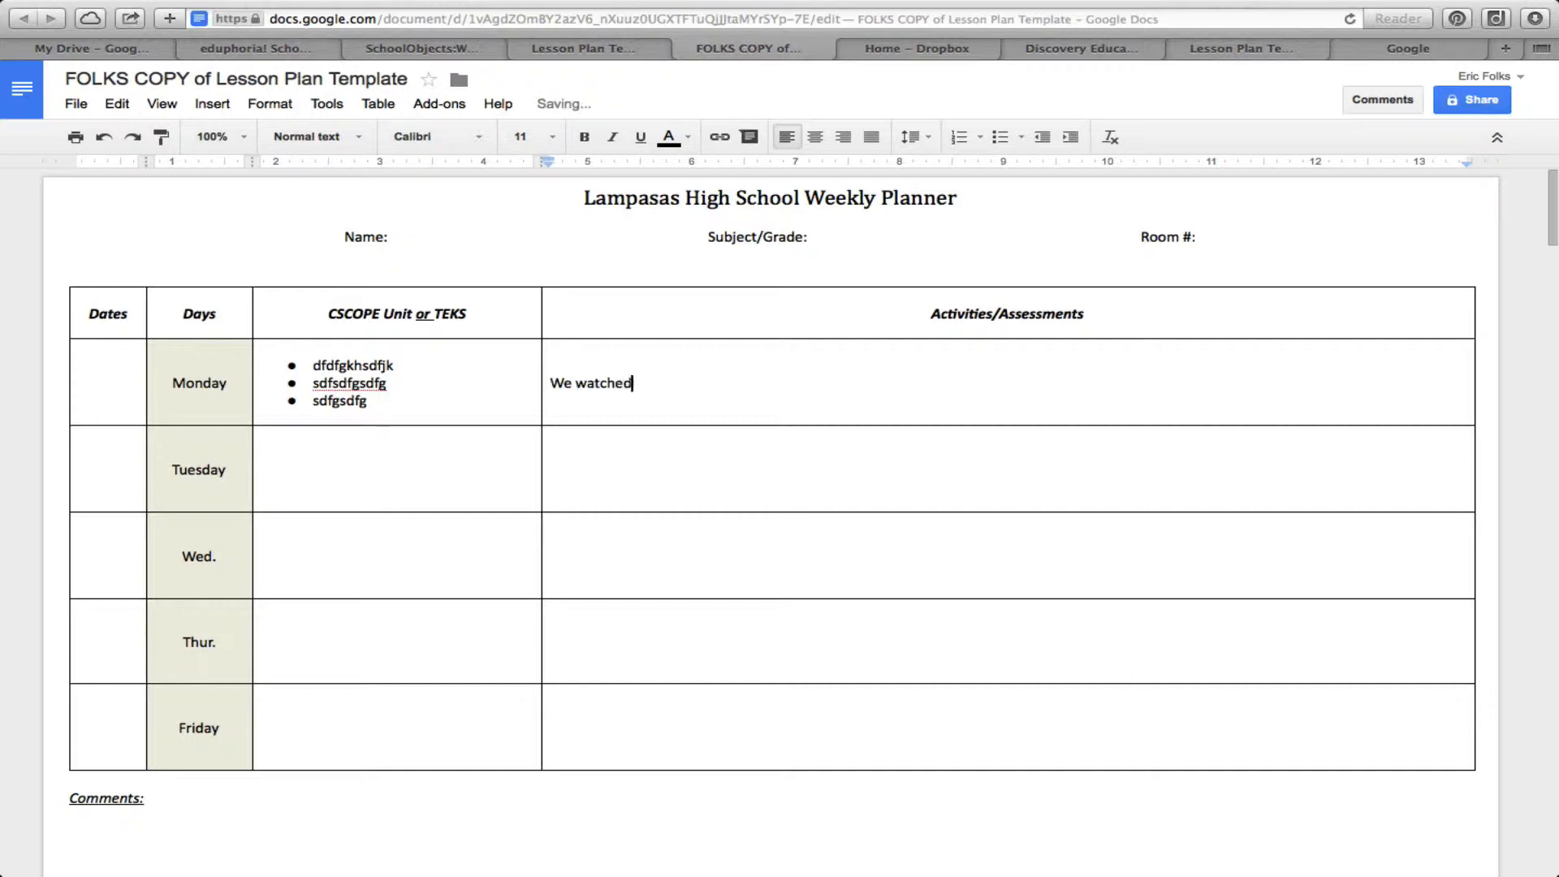
{"action": "type", "text": "this video on cells "}
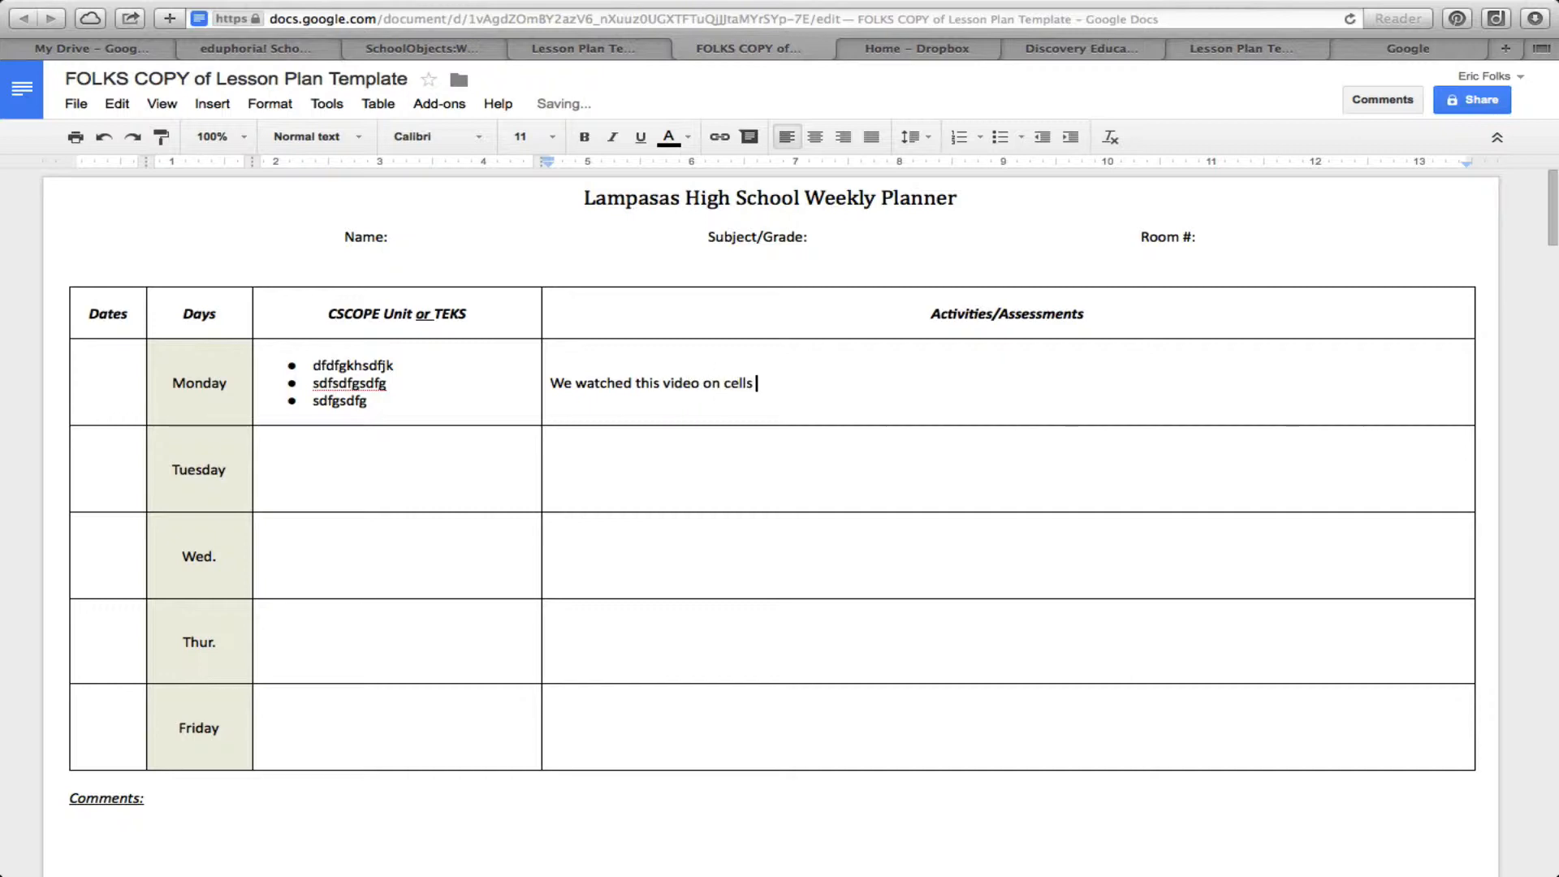
{"action": "type", "text": "and"}
{"action": "key", "text": "BackSpace"}
{"action": "key", "text": "BackSpace"}
{"action": "key", "text": "BackSpace"}
{"action": "key", "text": "BackSpace"}
{"action": "key", "text": "BackSpace"}
{"action": "type", "text": "completed this "}
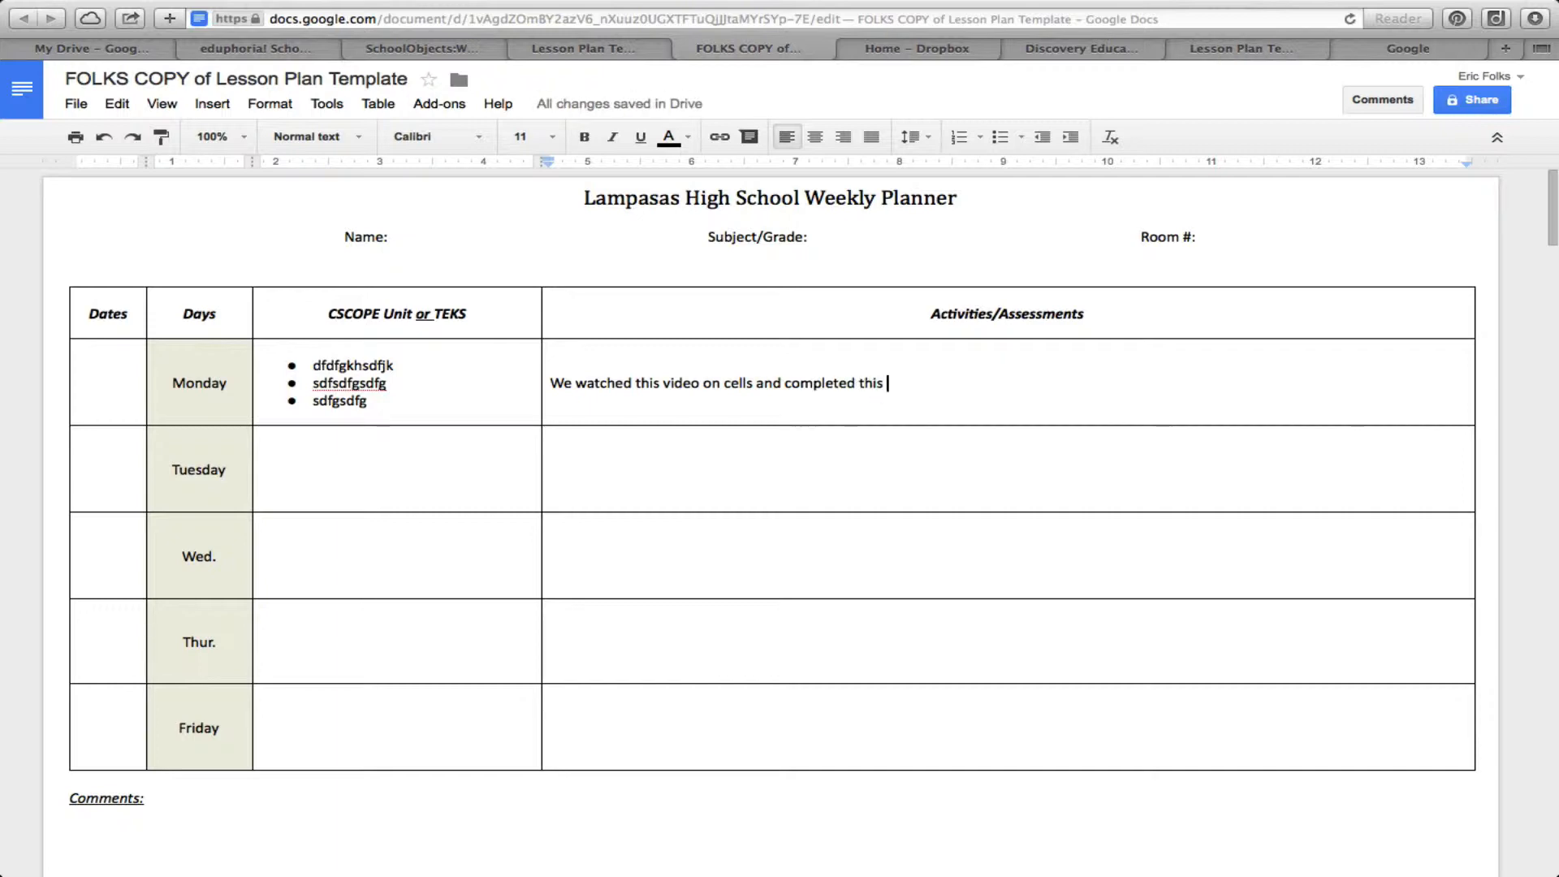
{"action": "type", "text": "worksheet on"}
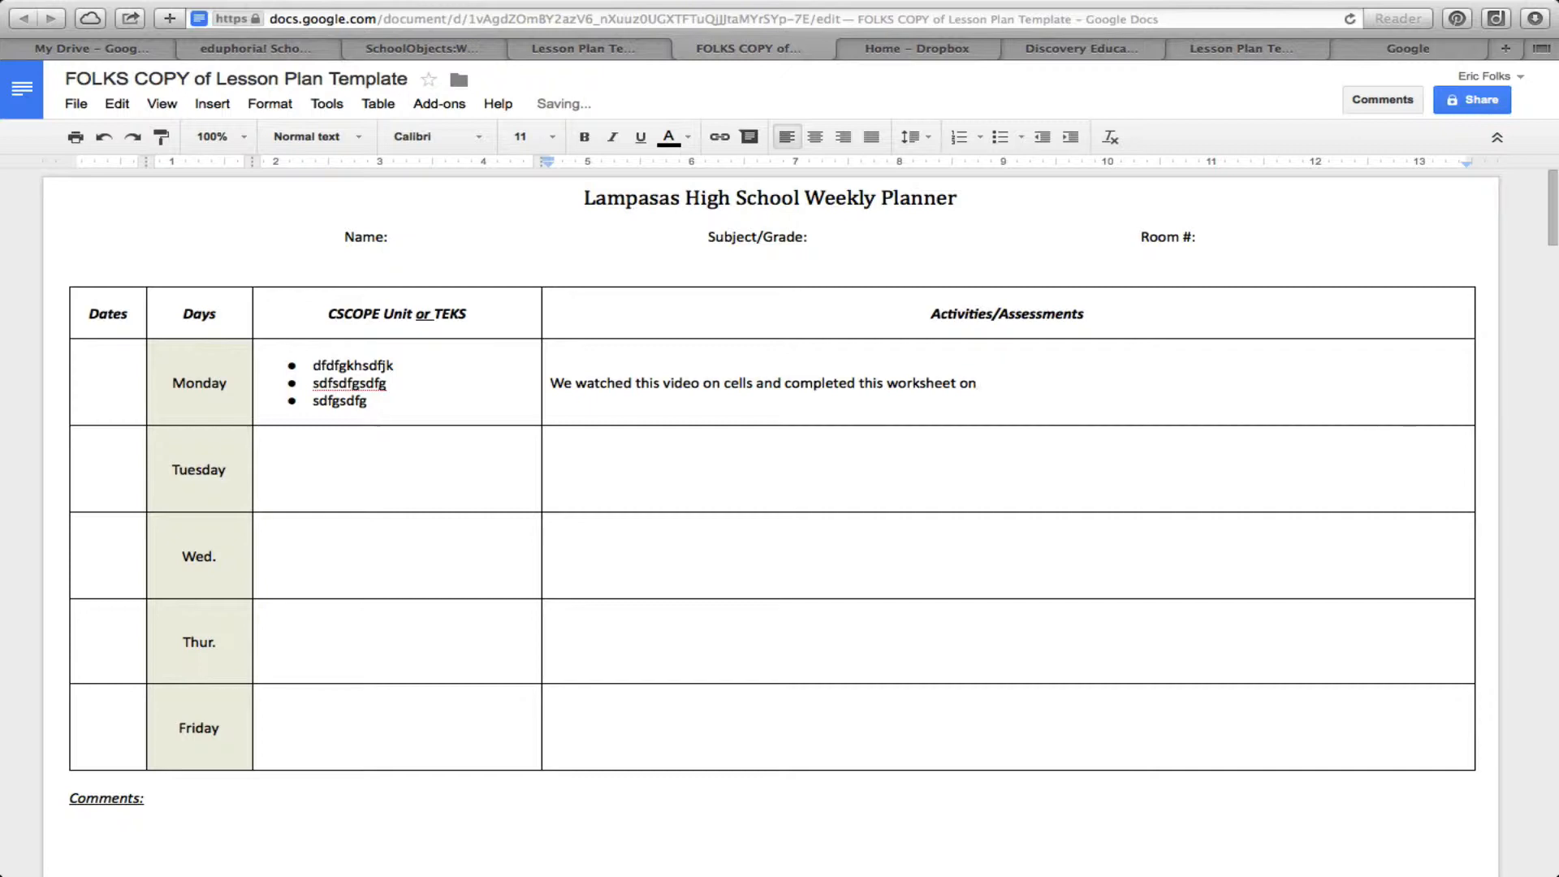
{"action": "type", "text": " cell respiration."}
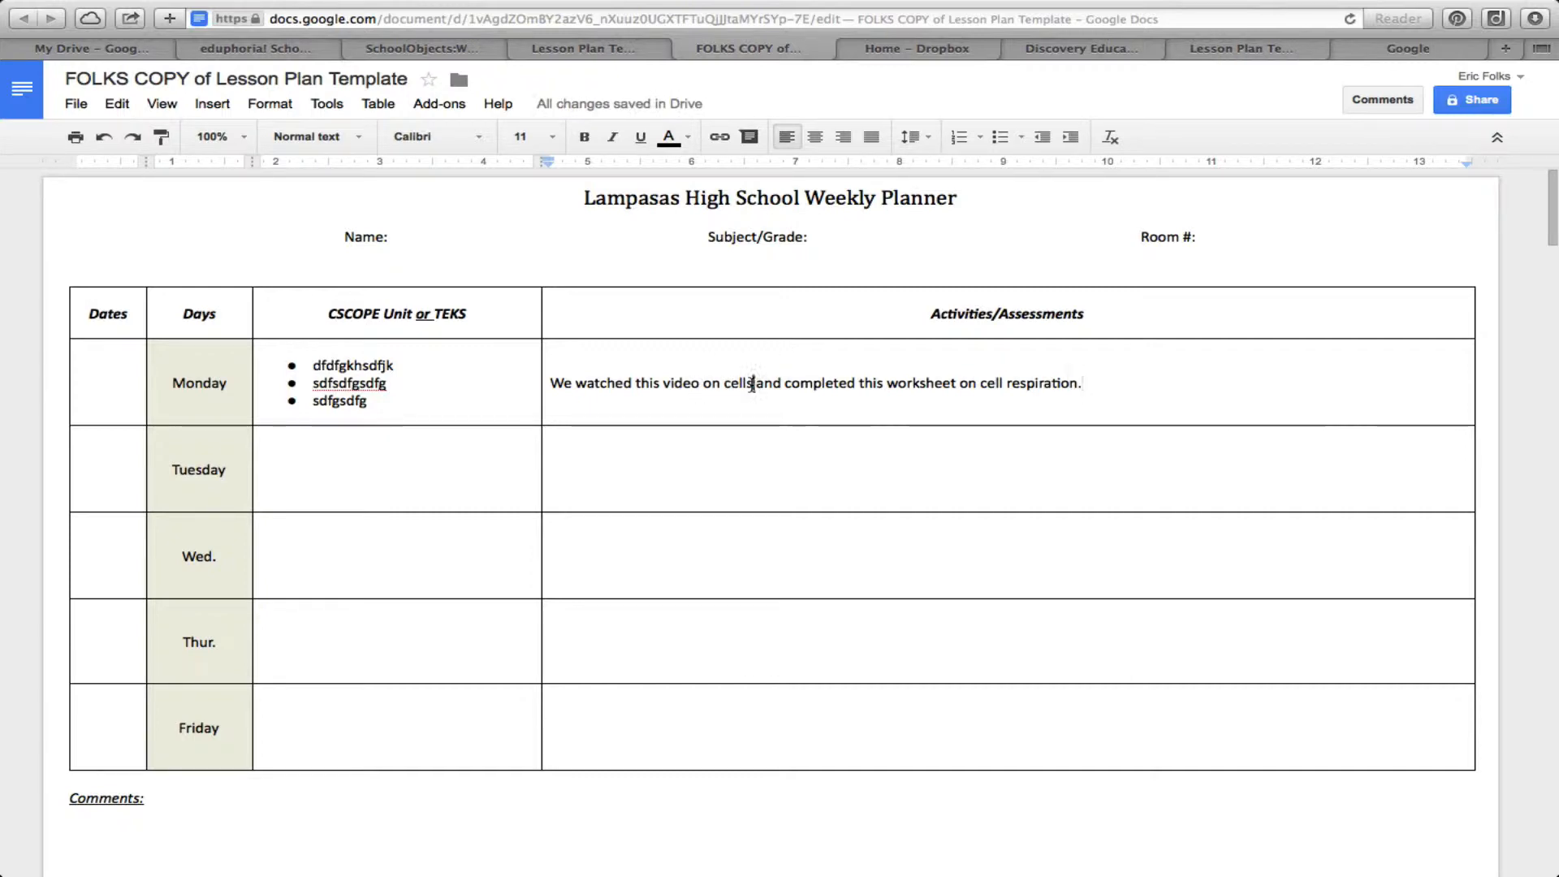
{"action": "left_click_drag", "start_coordinate": [752, 385], "coordinate": [635, 382]}
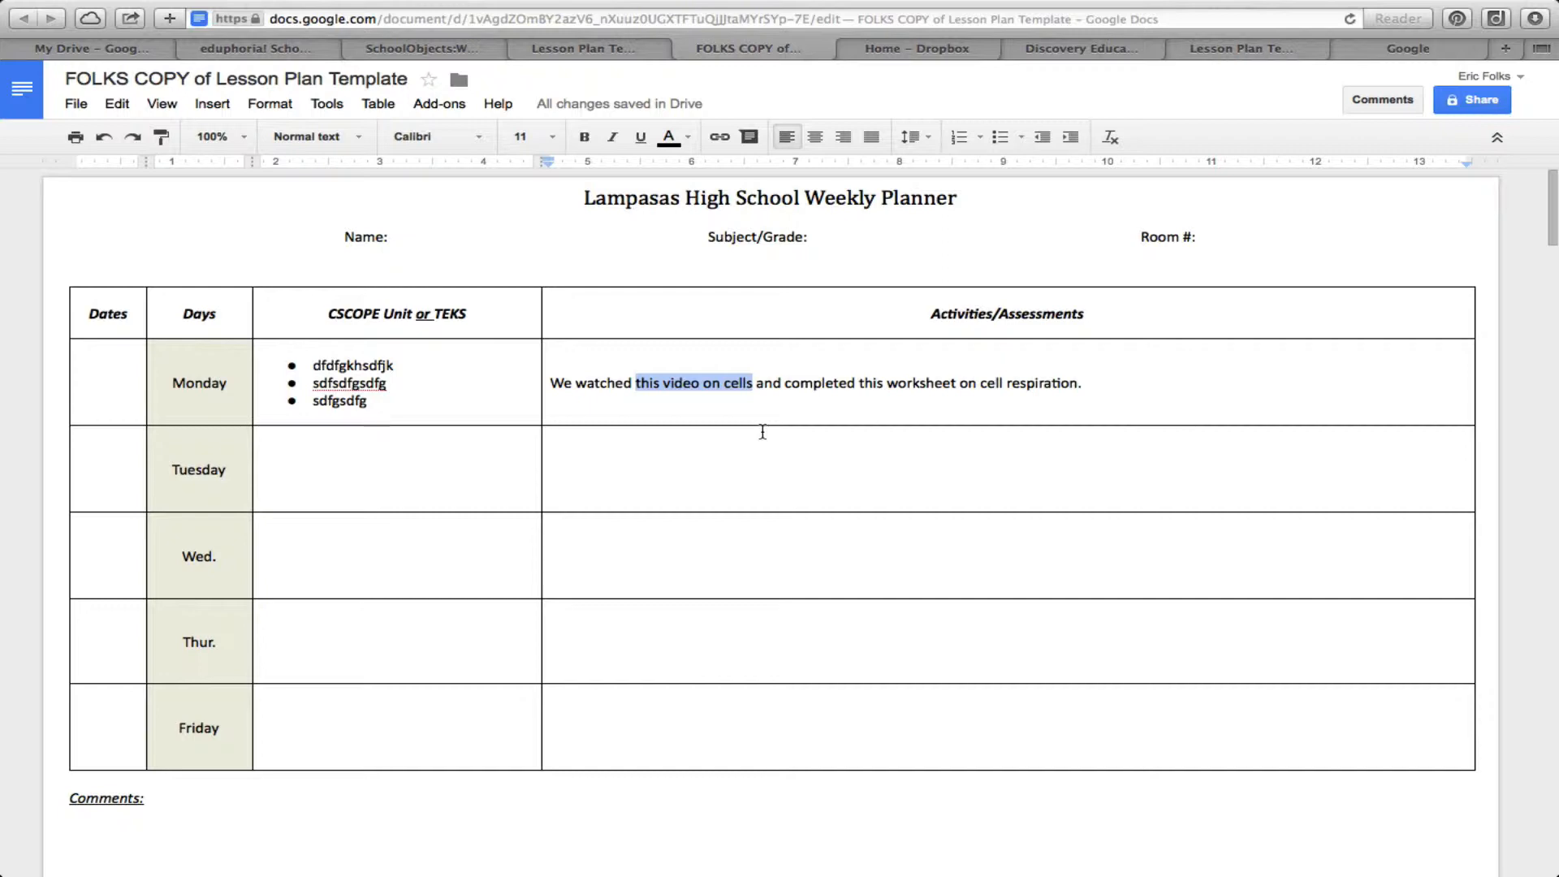
{"action": "left_click", "coordinate": [1079, 49]}
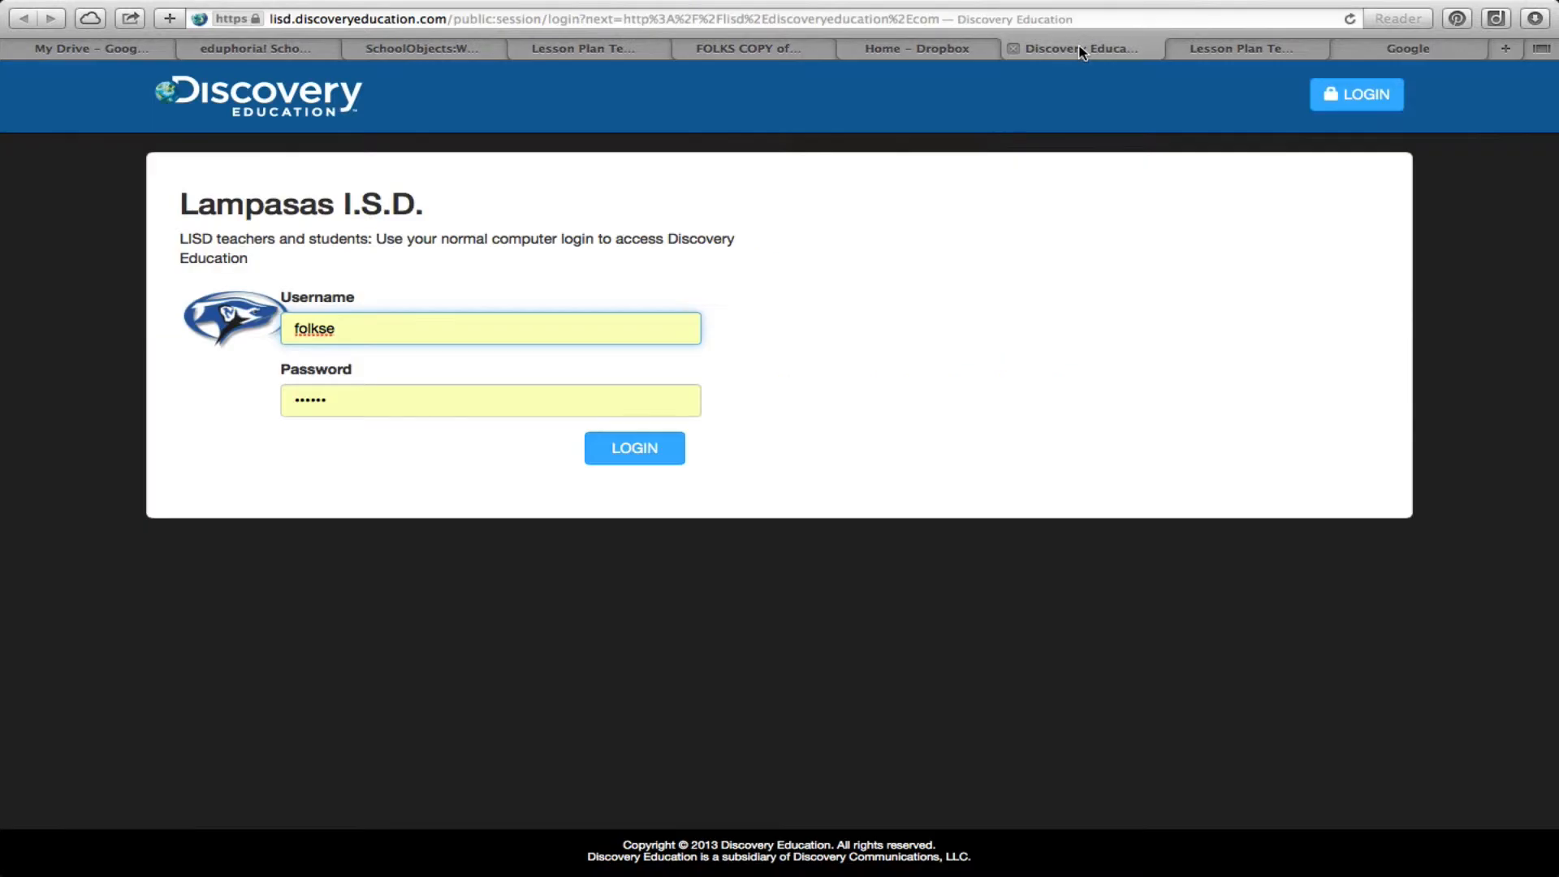
Sign in to Discovery Education and browse Streaming Plus to grade 6–8 Life Science Human Biology videos
{"action": "left_click", "coordinate": [639, 453]}
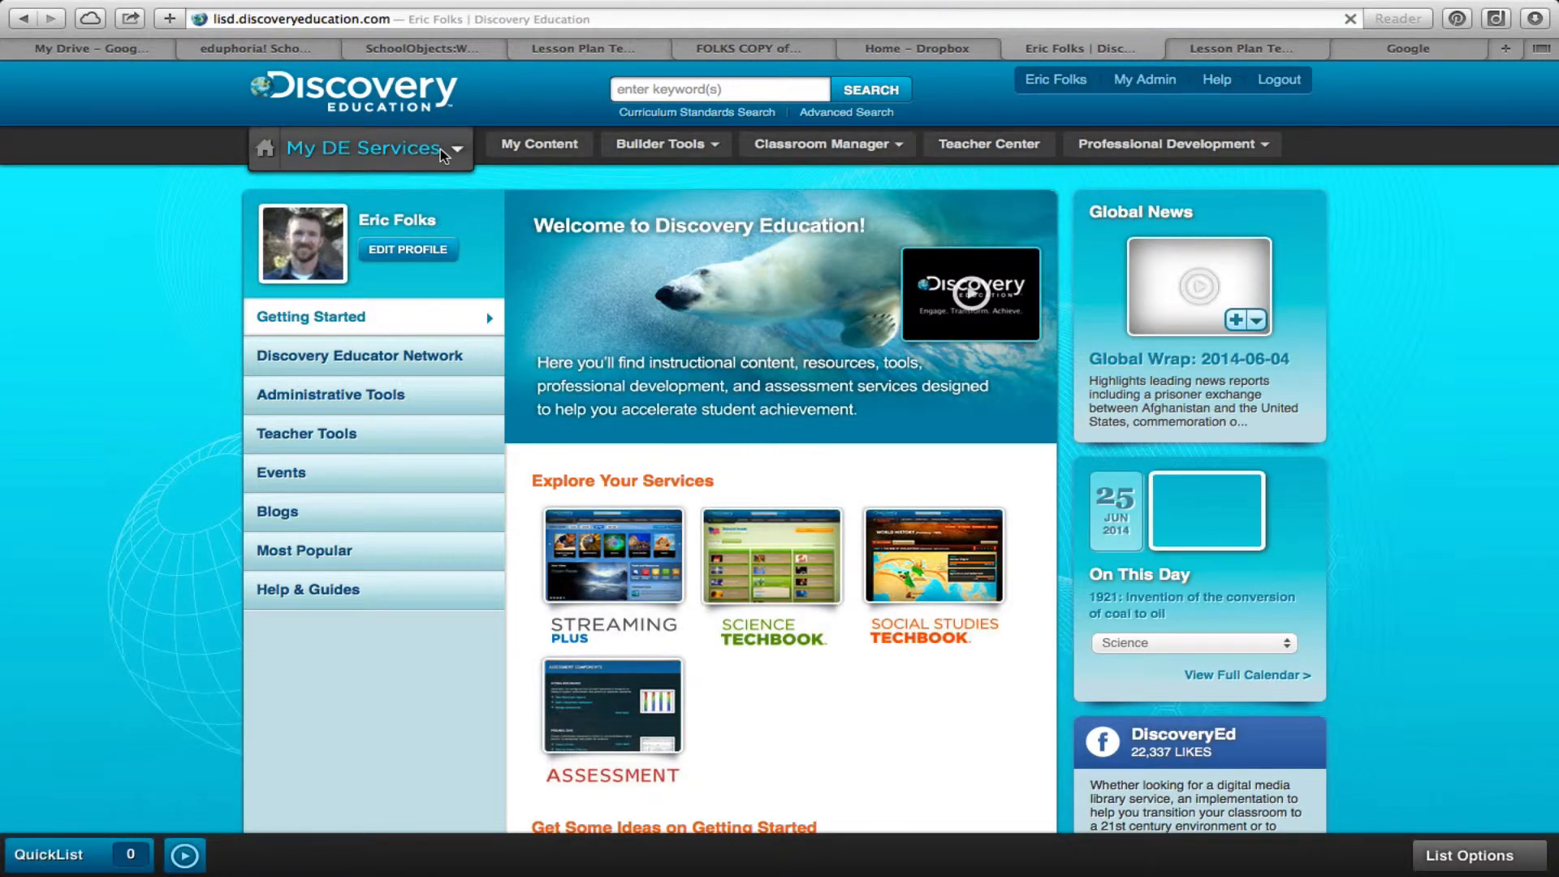
{"action": "left_click", "coordinate": [365, 147]}
{"action": "left_click", "coordinate": [369, 228]}
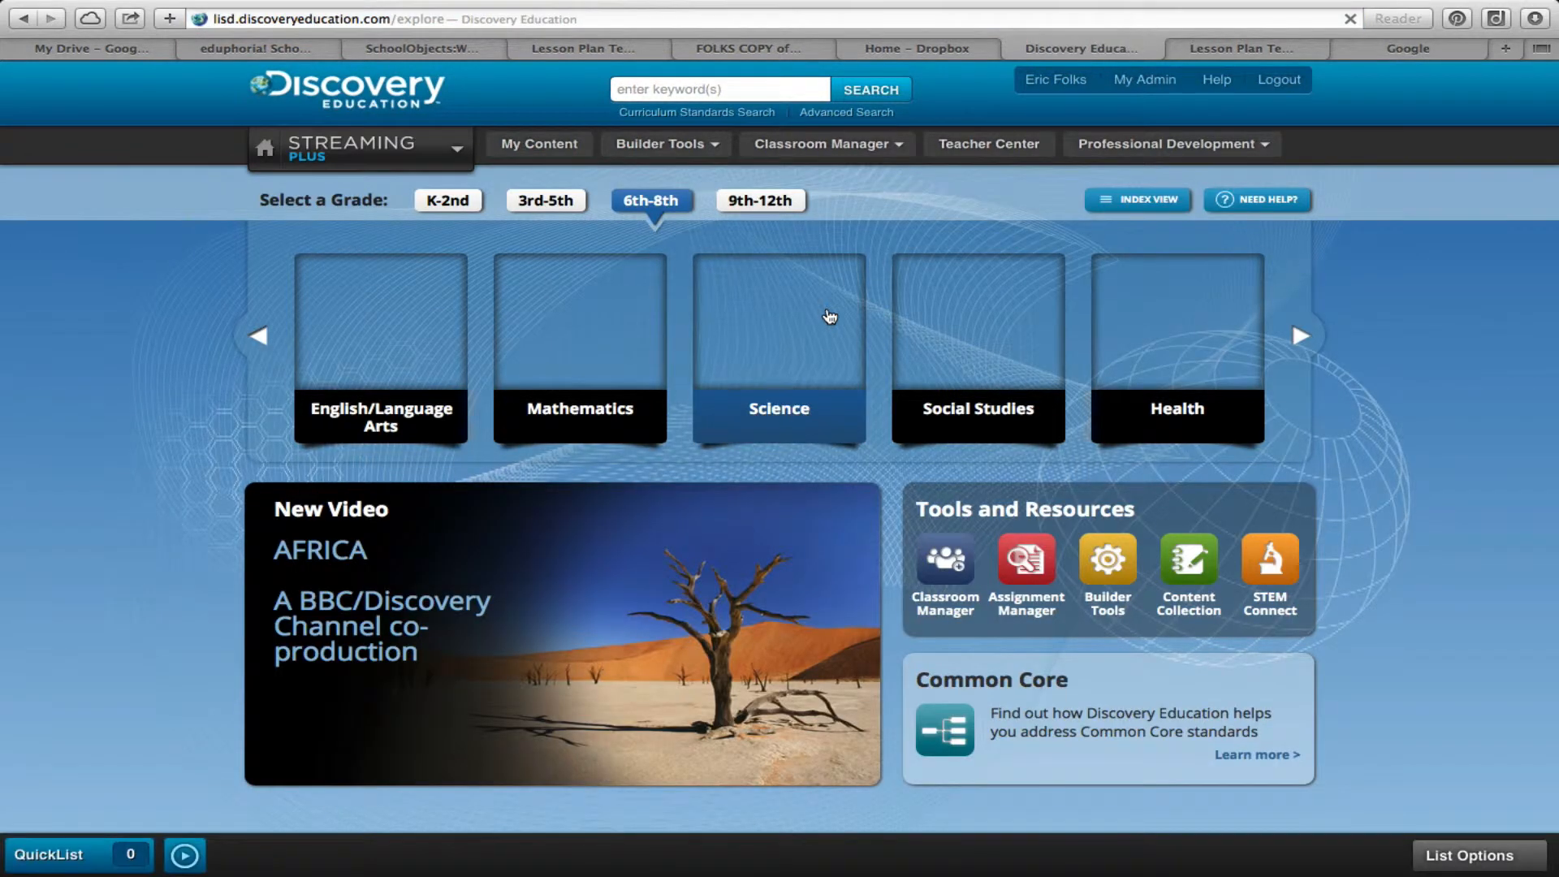
{"action": "left_click", "coordinate": [715, 419]}
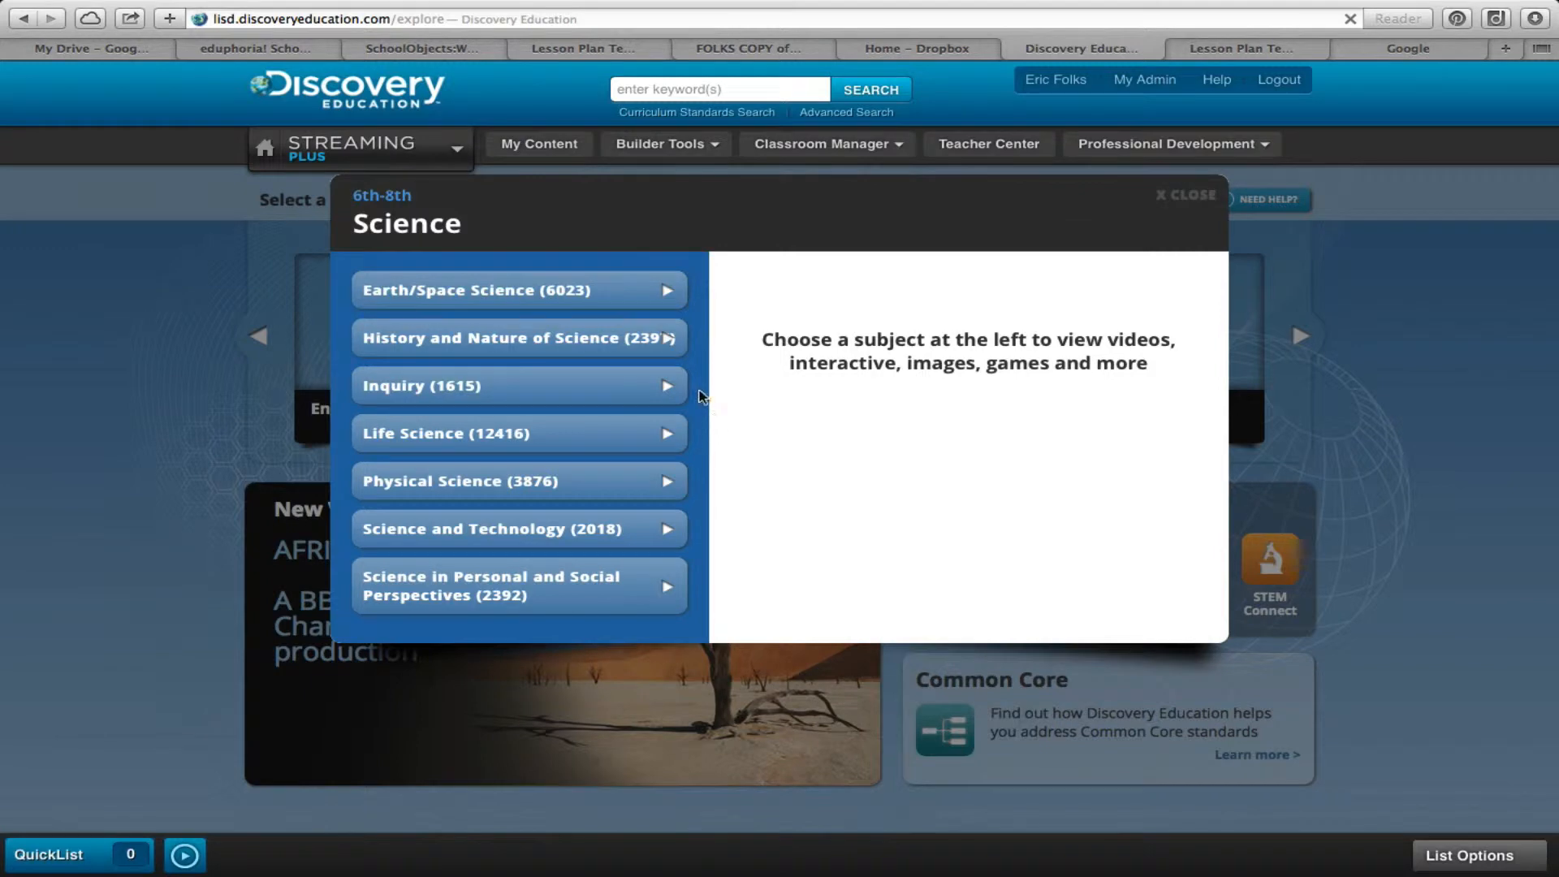
{"action": "left_click", "coordinate": [586, 435]}
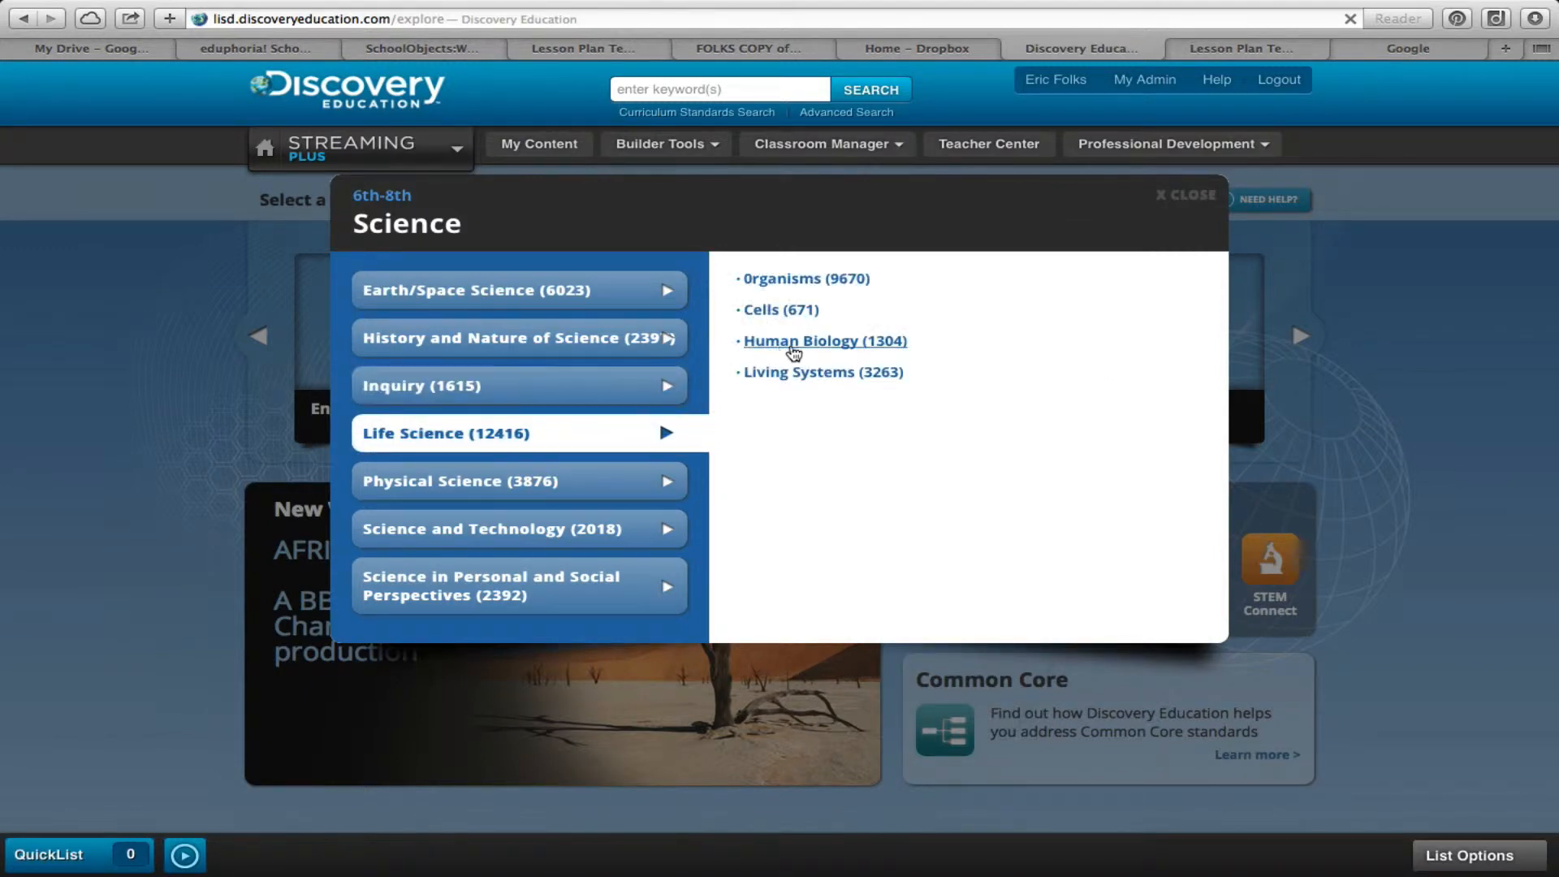
{"action": "left_click", "coordinate": [803, 344]}
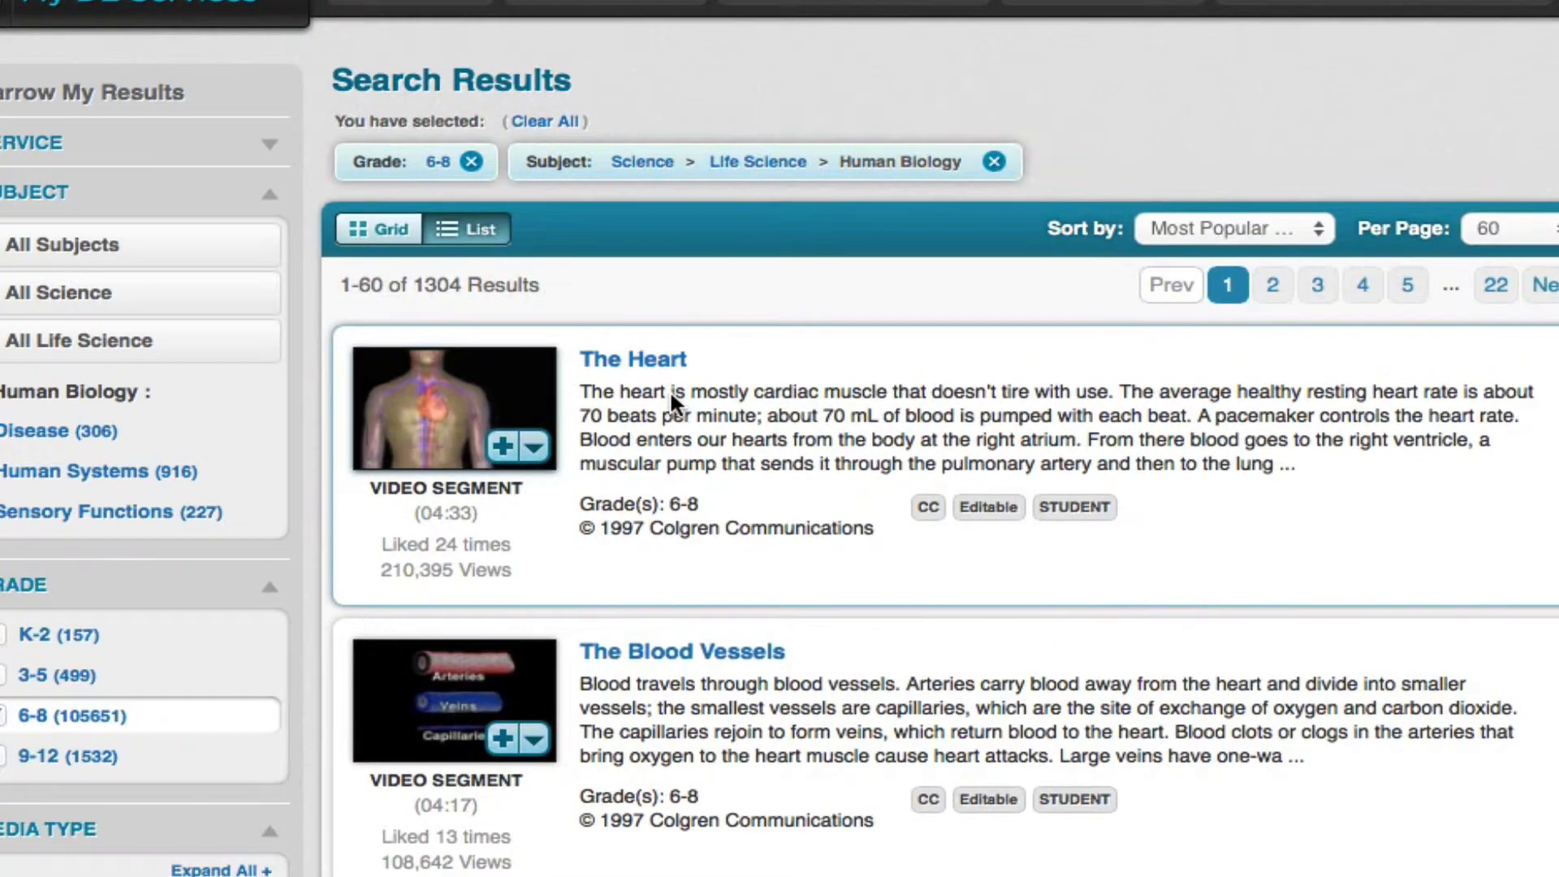
Copy the share link for 'The Heart' video and return to the lesson plan
{"action": "left_click", "coordinate": [534, 448]}
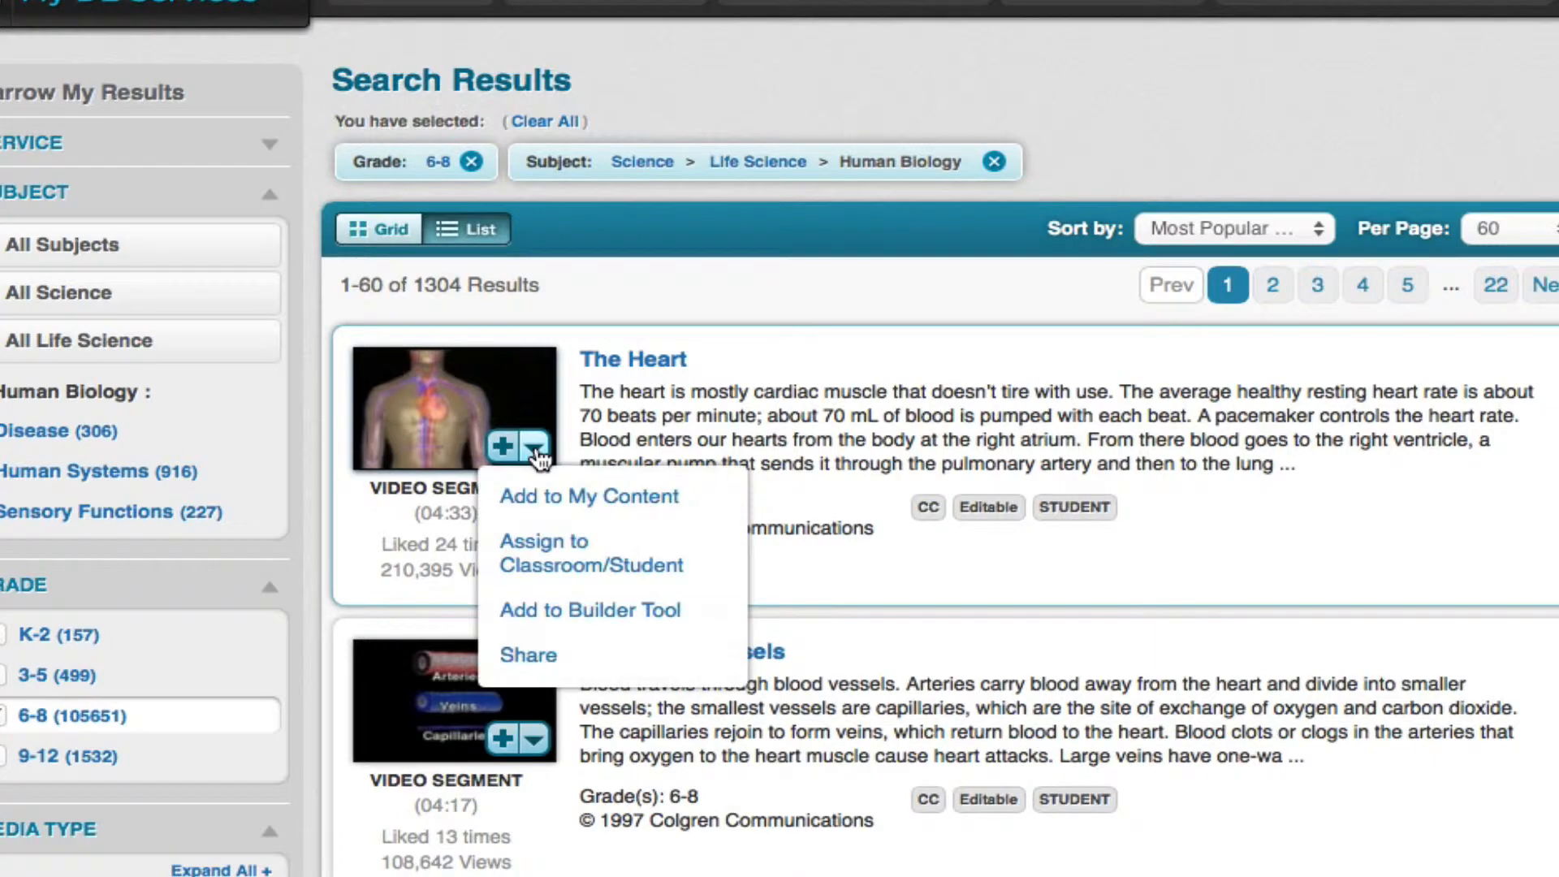
{"action": "left_click", "coordinate": [558, 658]}
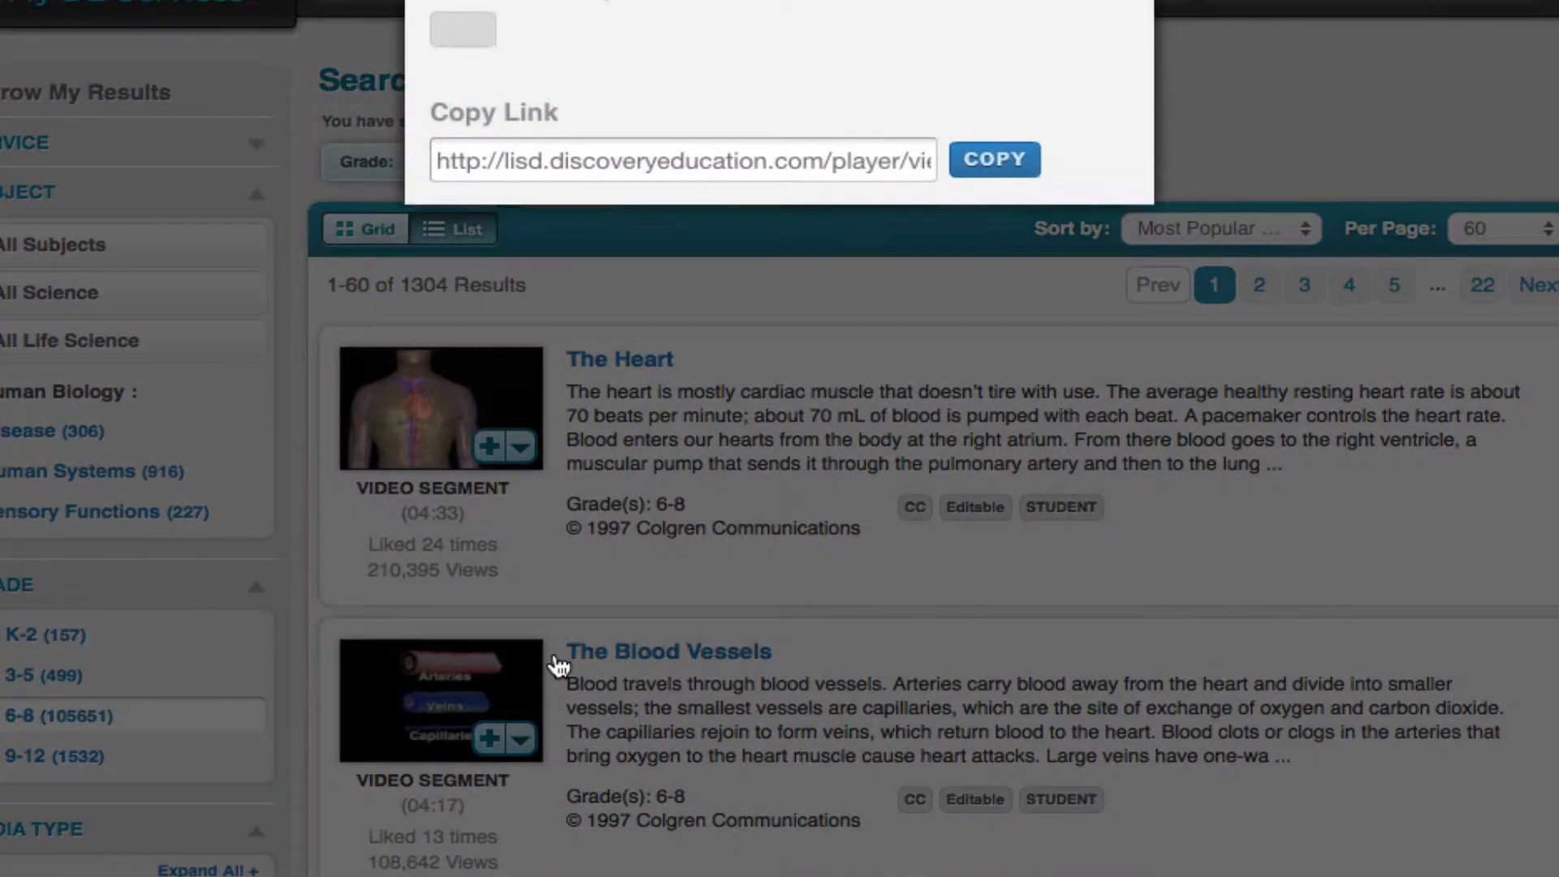
{"action": "left_click", "coordinate": [1024, 195]}
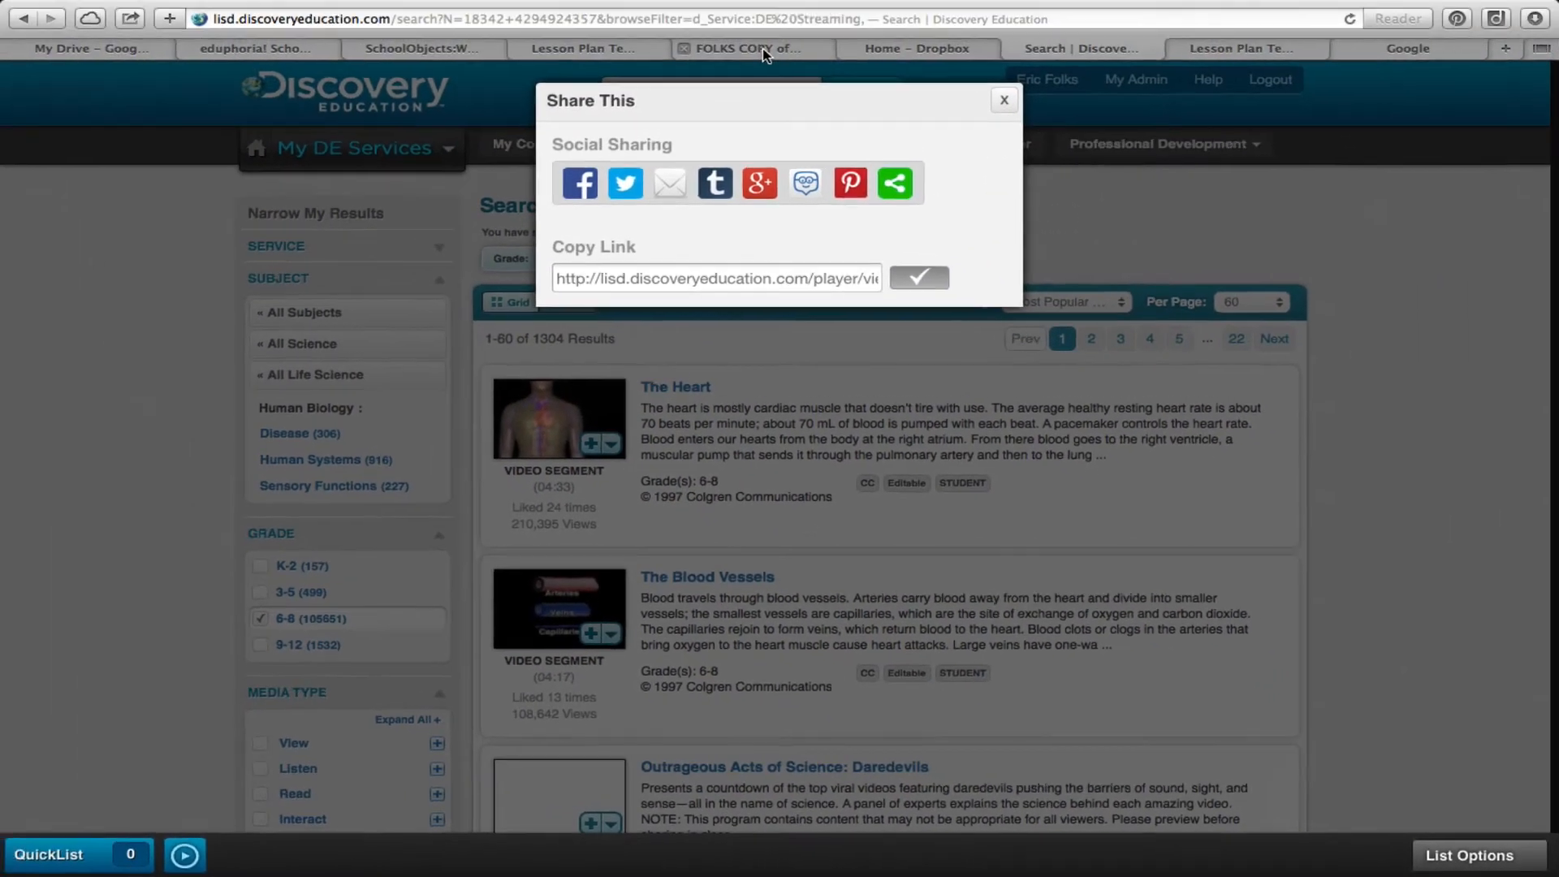
{"action": "left_click", "coordinate": [763, 50]}
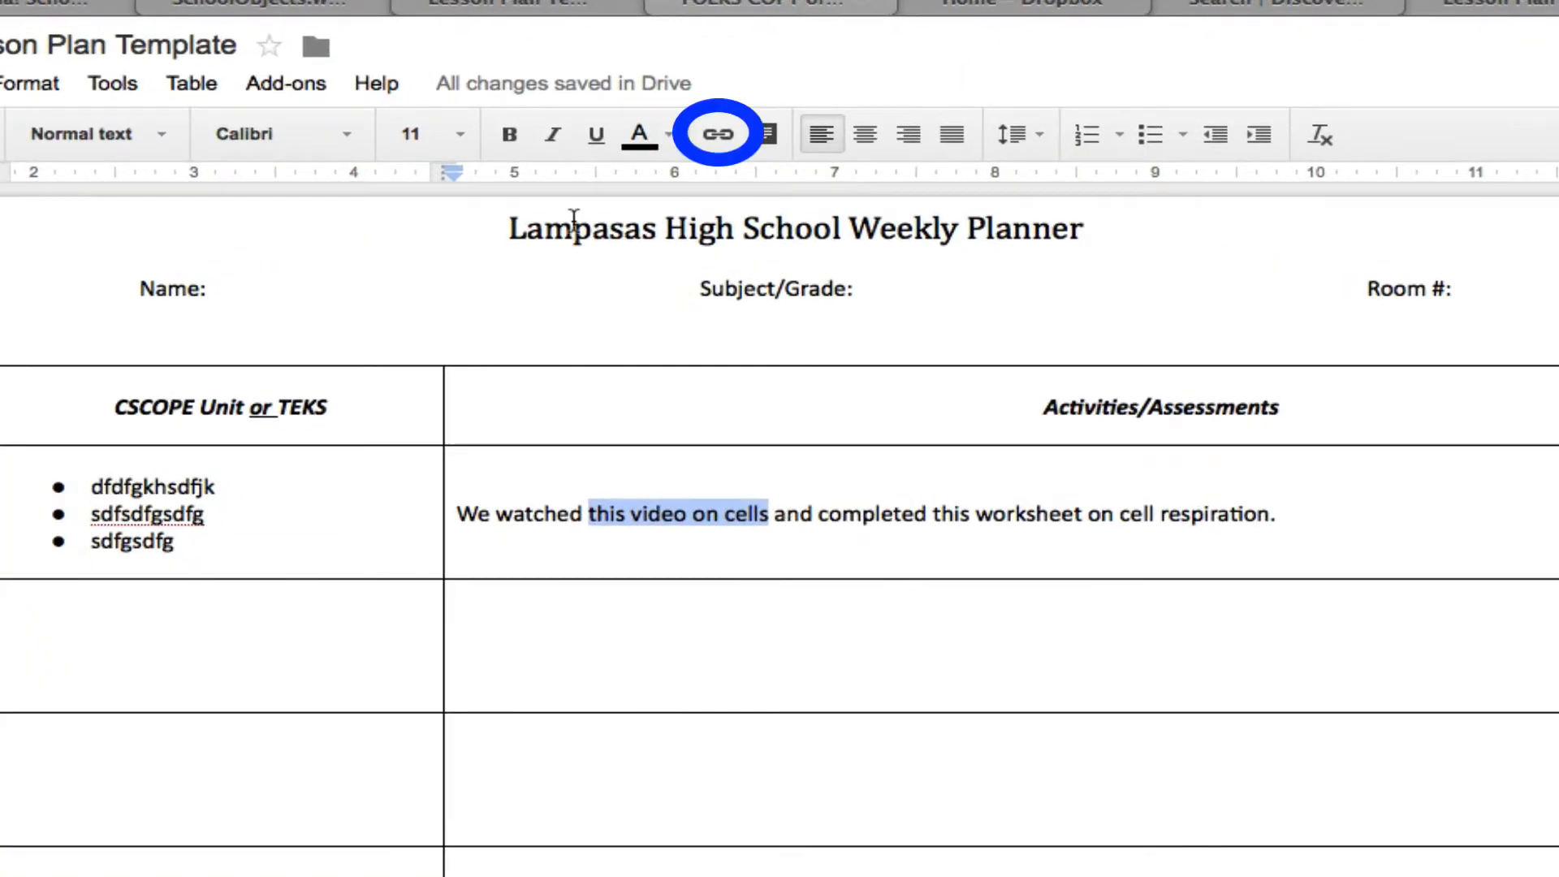
Hyperlink 'this video on cells' to the copied Discovery Education video URL
{"action": "left_click", "coordinate": [716, 136]}
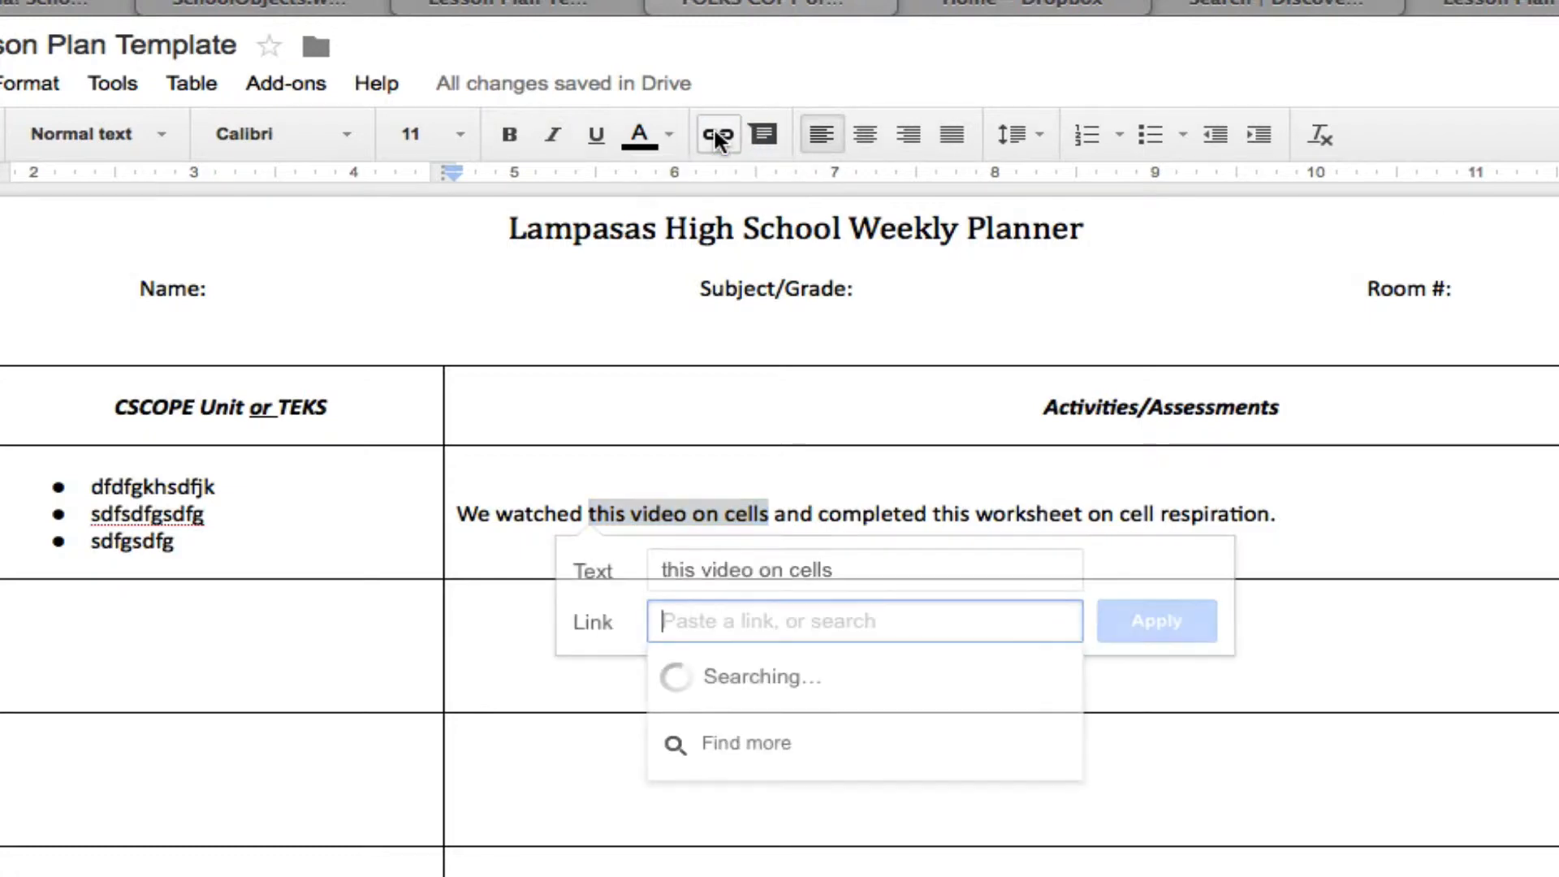
{"action": "right_click", "coordinate": [709, 621]}
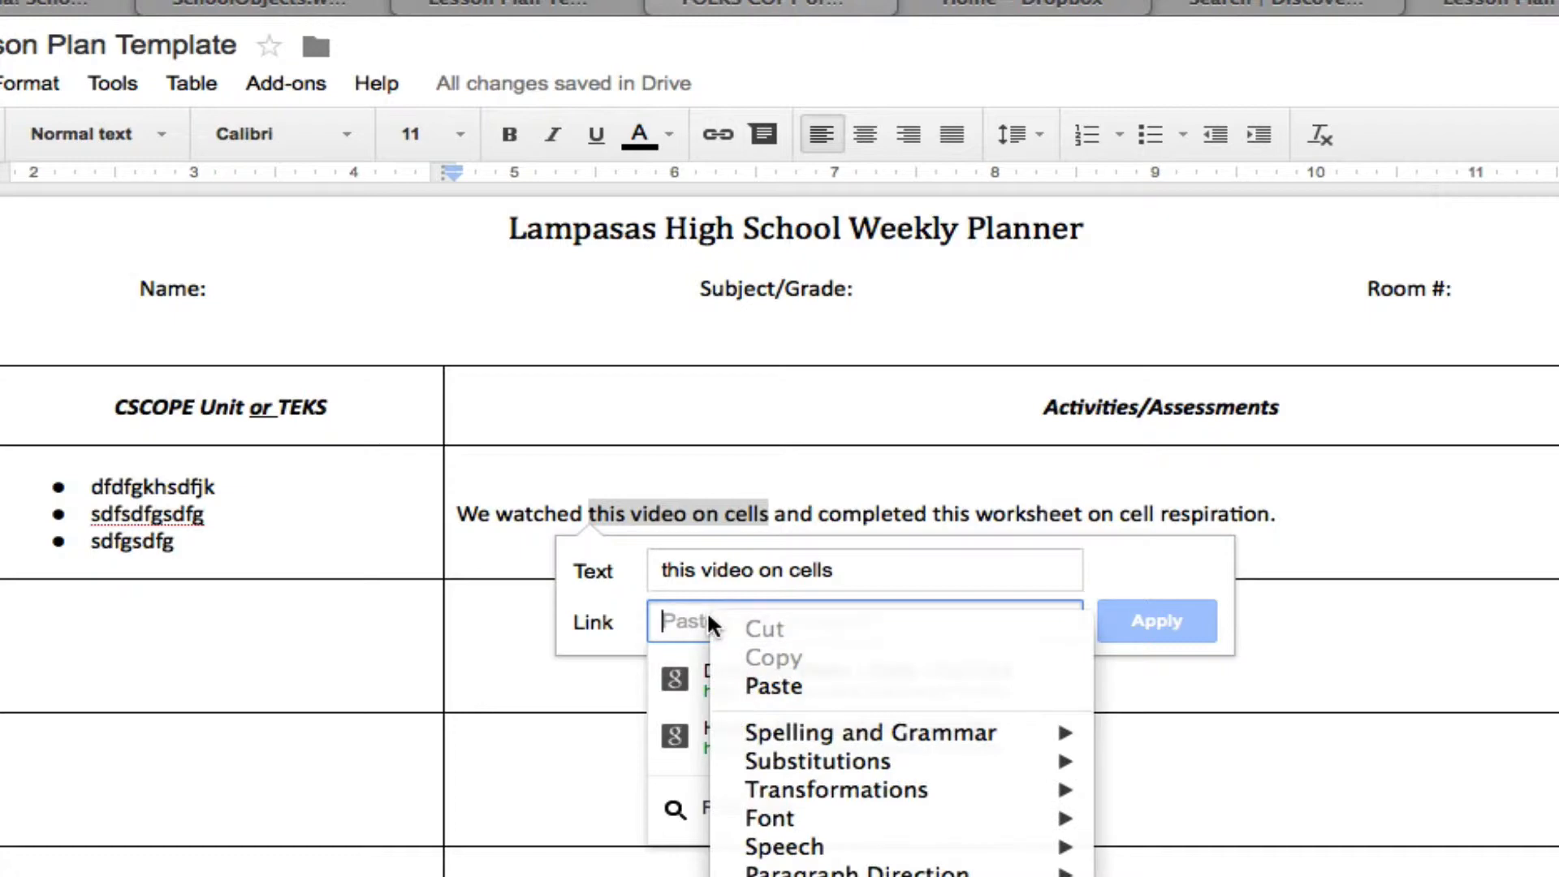
{"action": "left_click", "coordinate": [768, 683]}
{"action": "left_click", "coordinate": [1155, 621]}
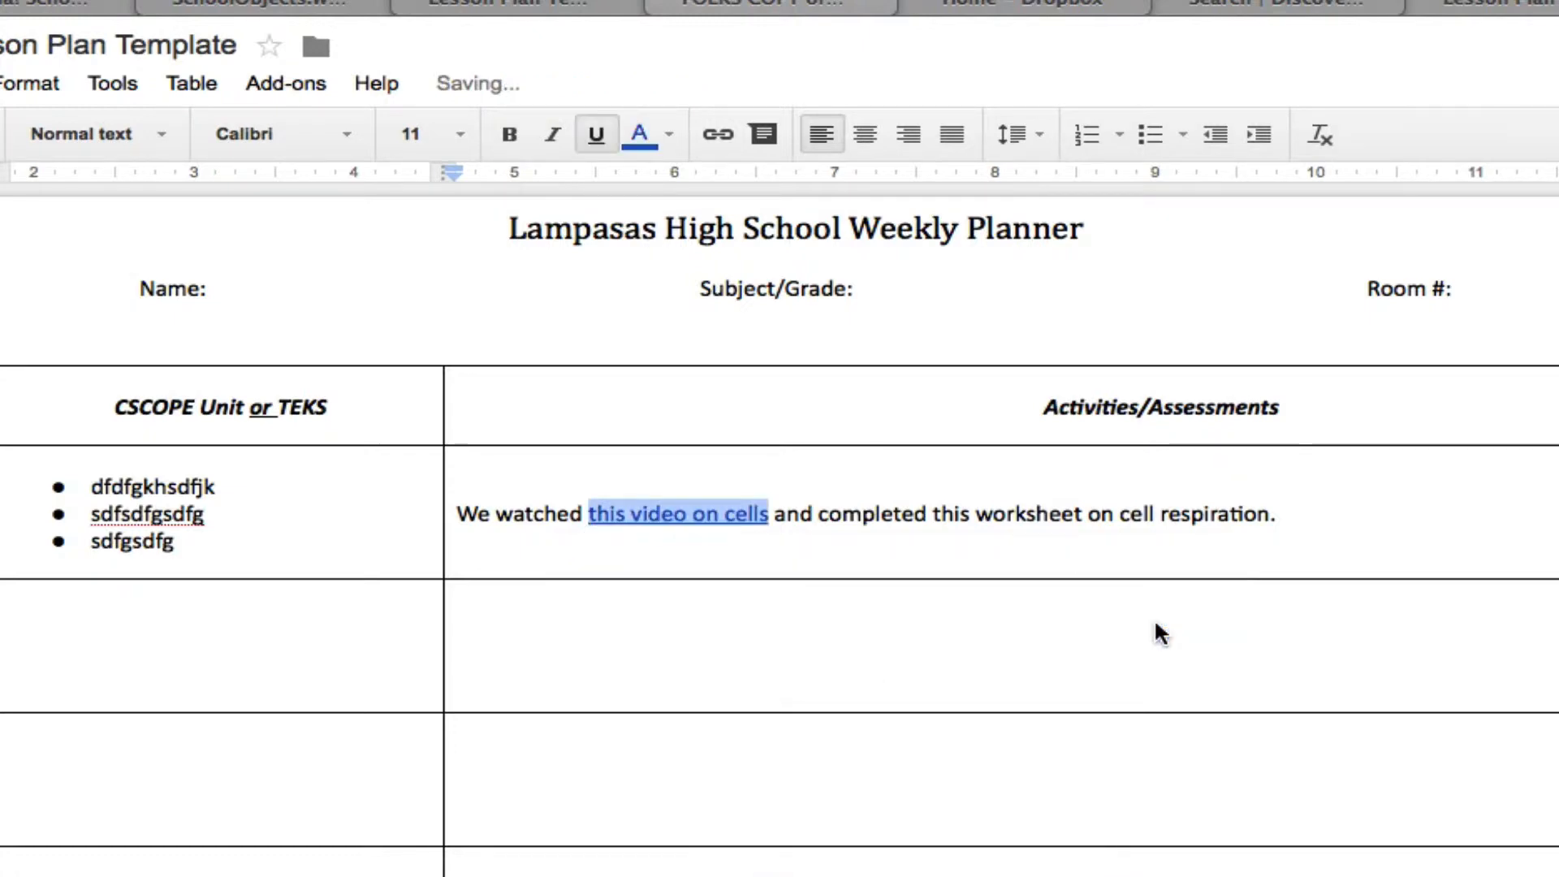
{"action": "left_click", "coordinate": [928, 514]}
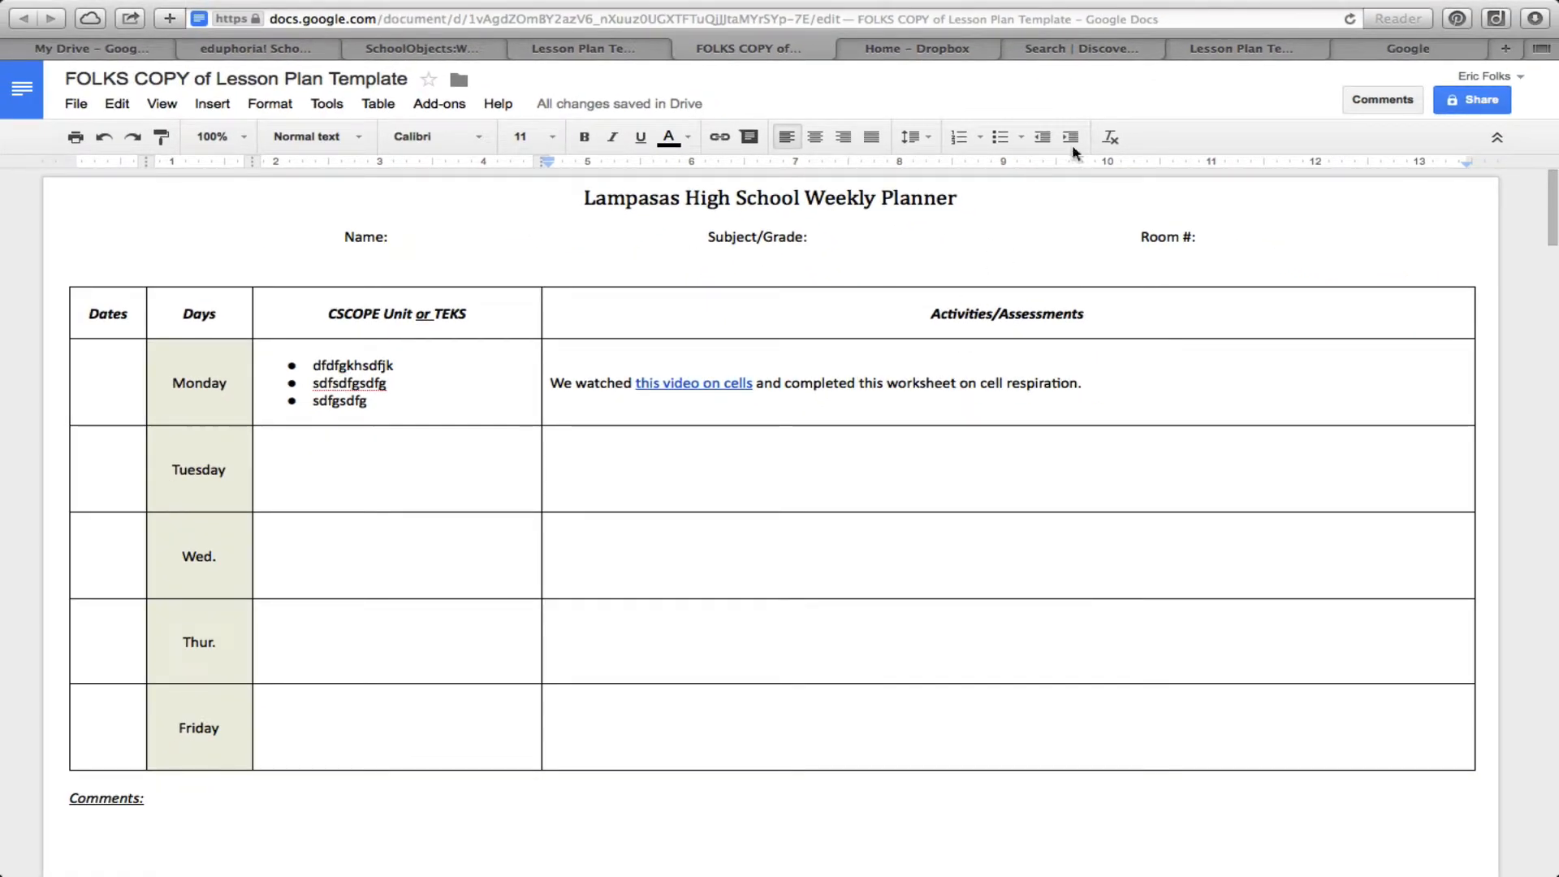
Copy a Dropbox share link for '10 Reason to Flip (2).pdf' and return to the planner
{"action": "left_click", "coordinate": [934, 50]}
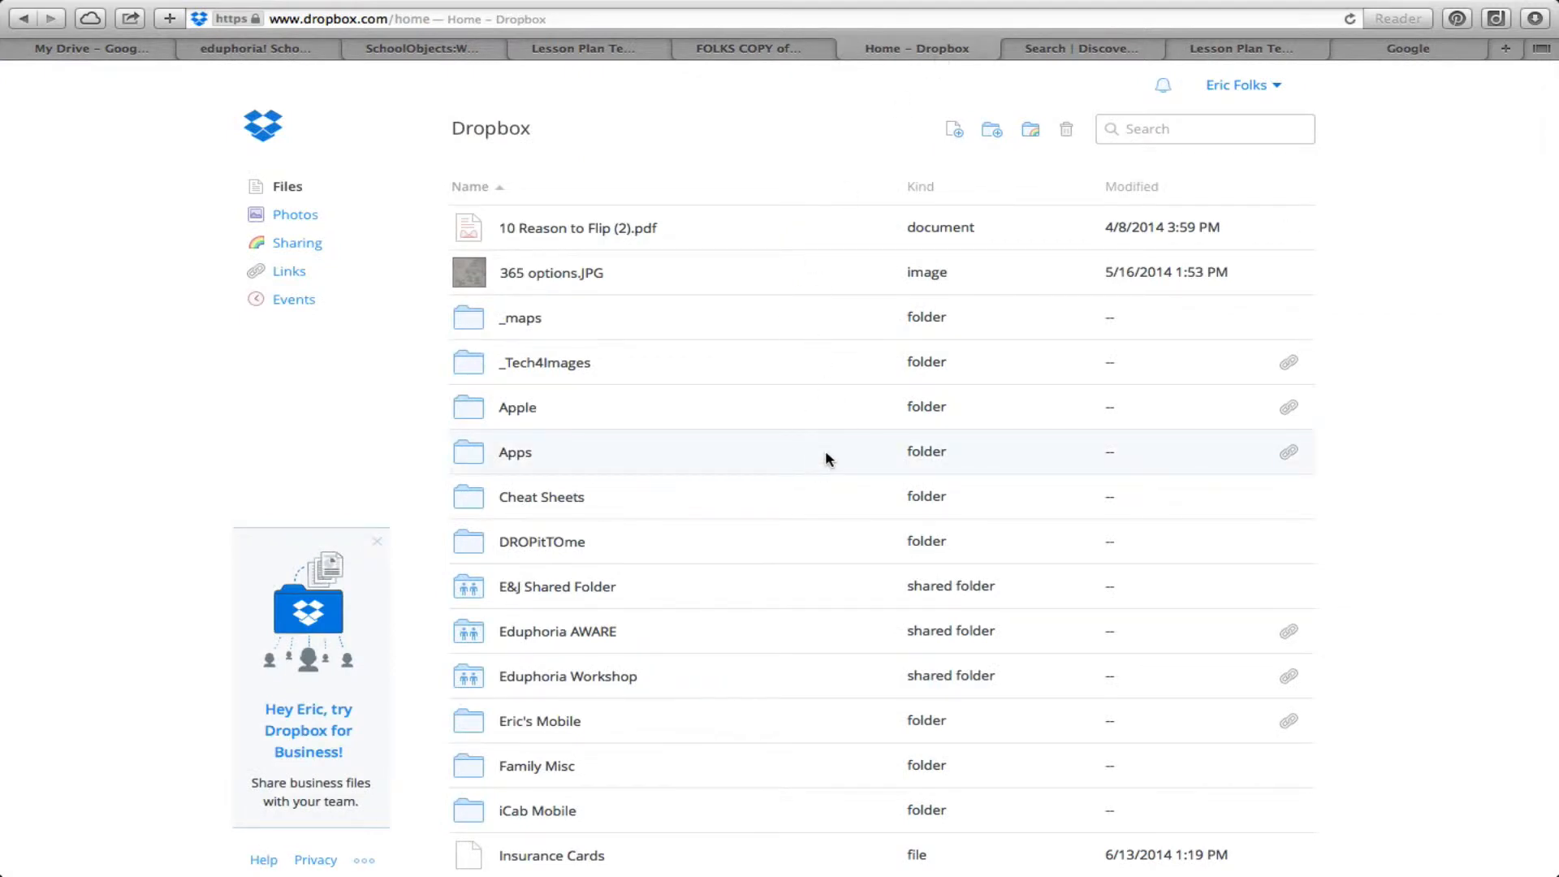
{"action": "left_click", "coordinate": [773, 224]}
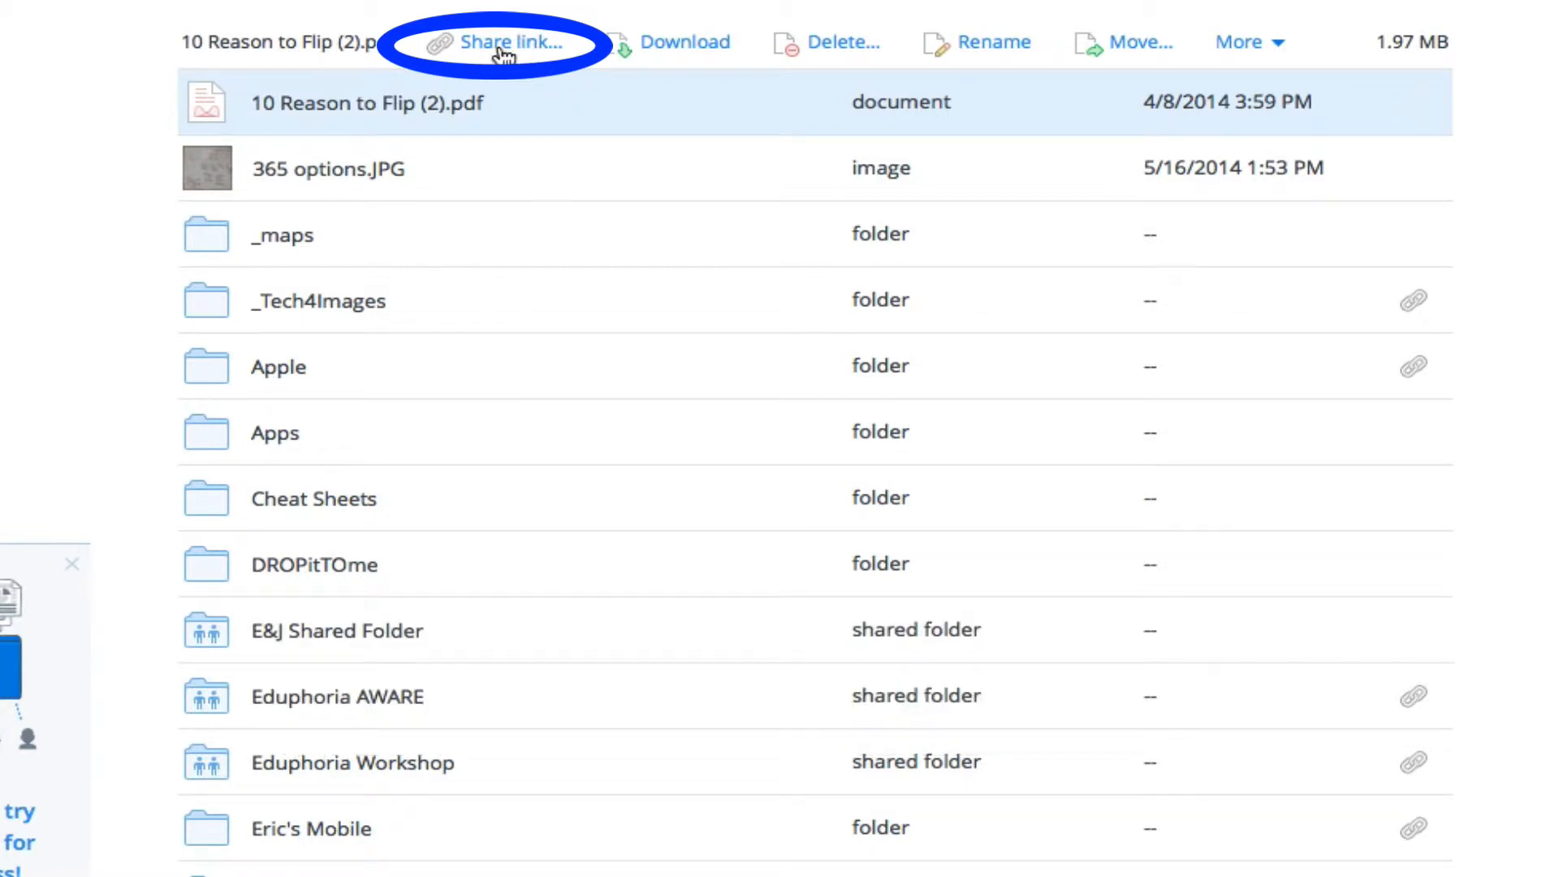
{"action": "left_click", "coordinate": [500, 51]}
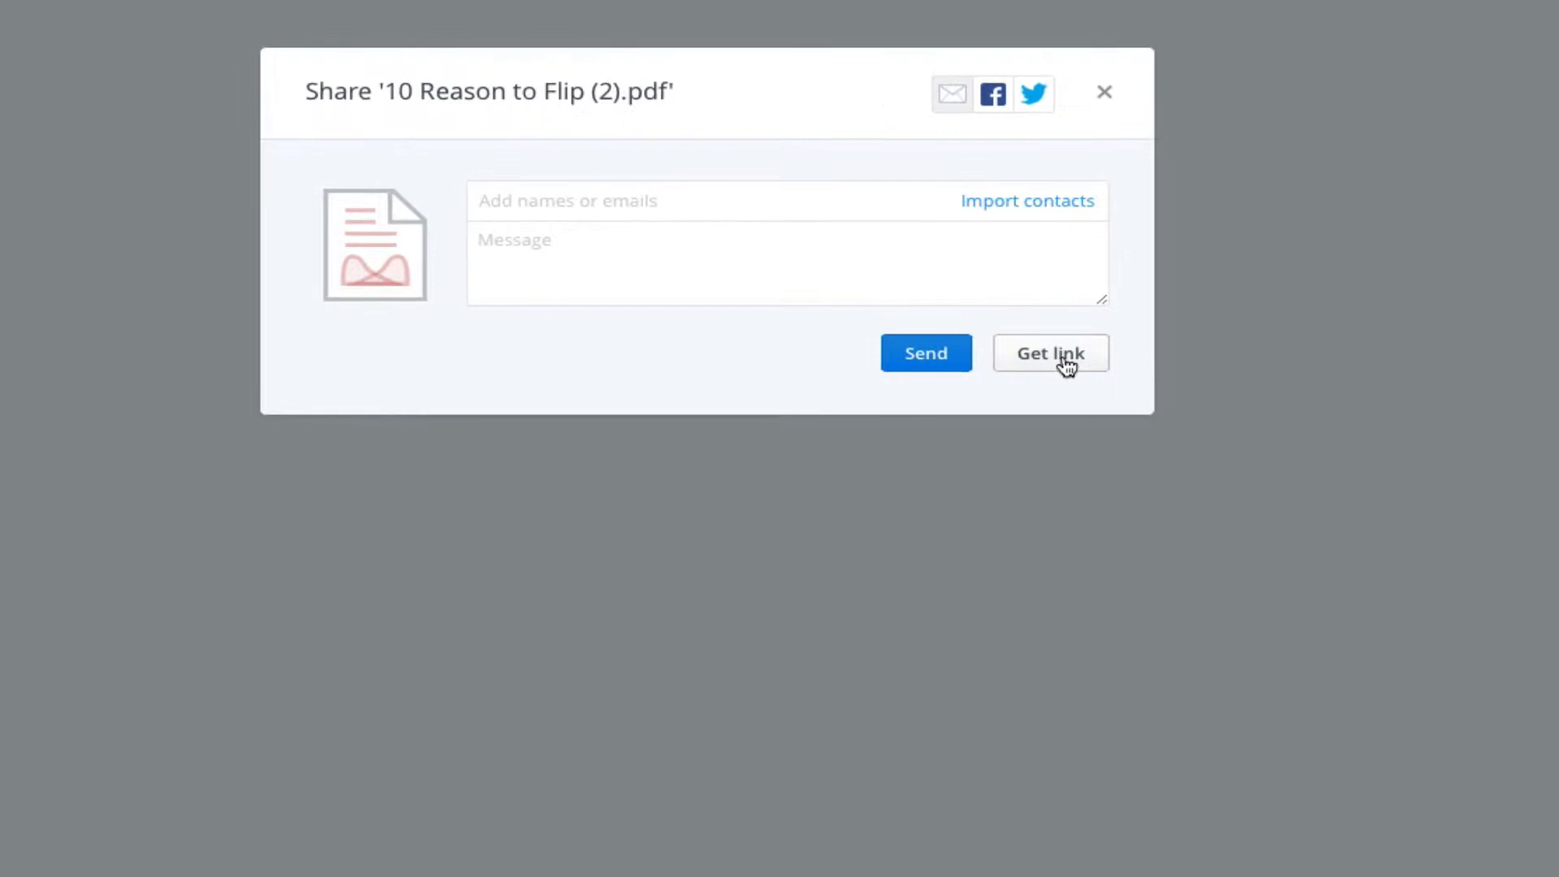
{"action": "left_click", "coordinate": [1057, 335]}
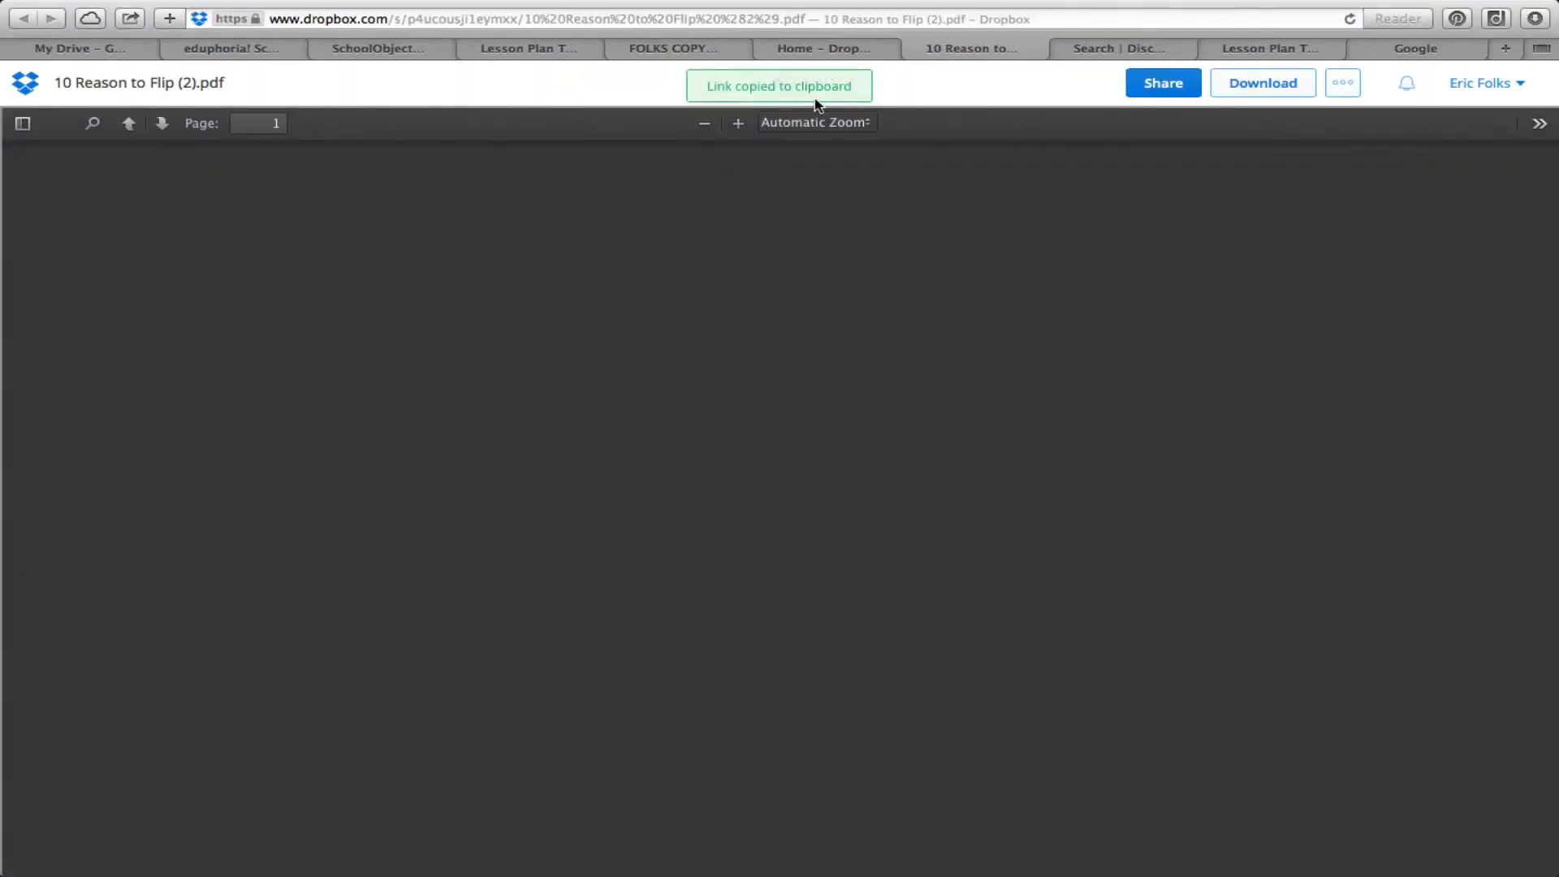
{"action": "left_click", "coordinate": [692, 49]}
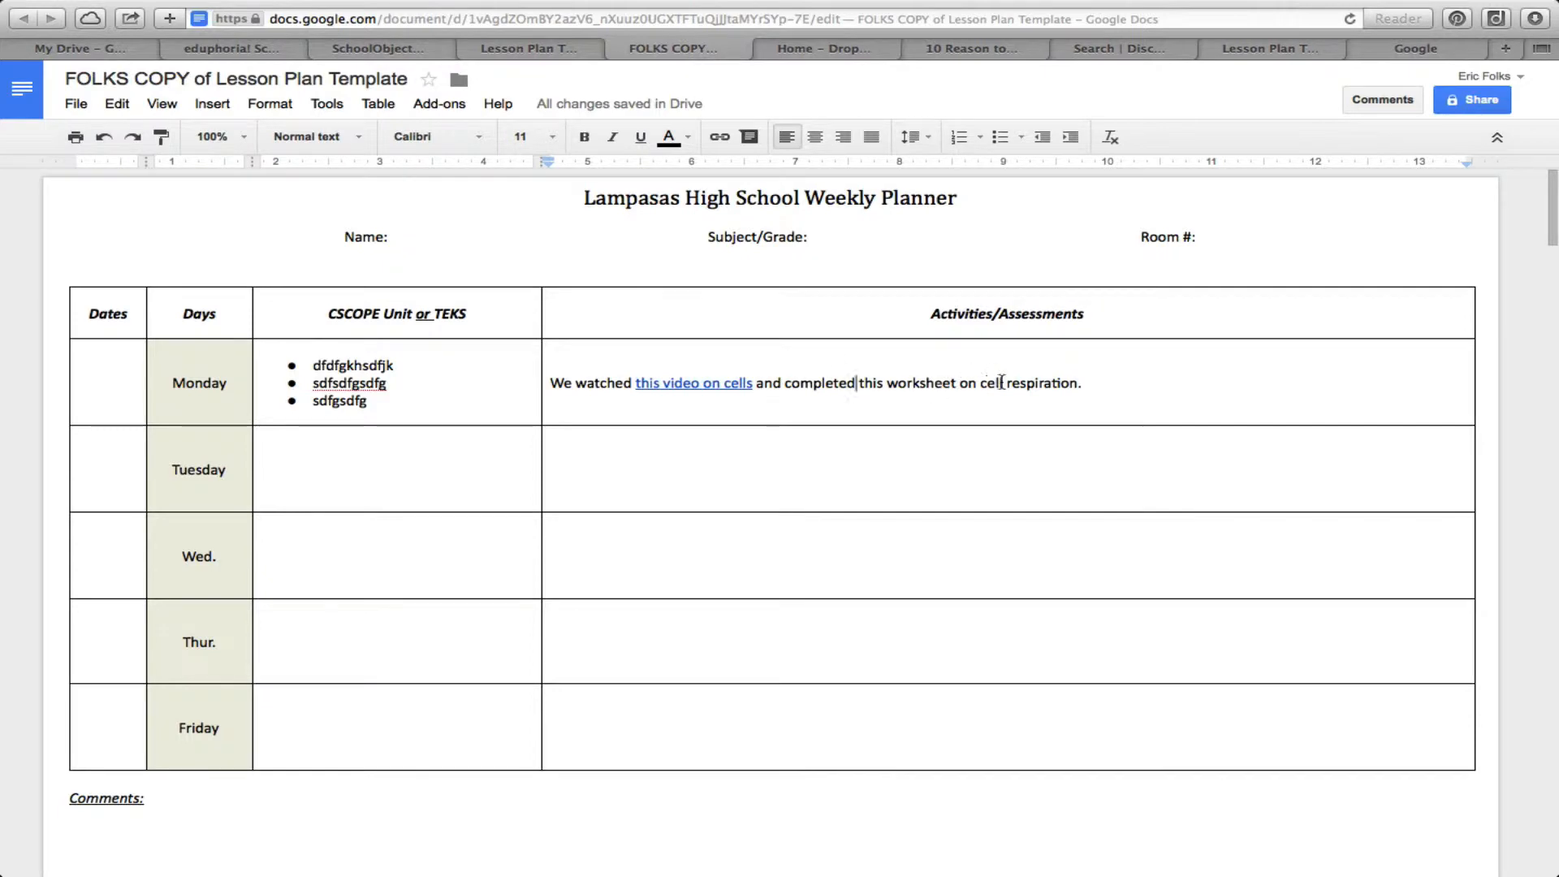
Link the phrase 'this worksheet on cell respiration' to the copied Dropbox PDF address
{"action": "left_click_drag", "start_coordinate": [1078, 384], "coordinate": [859, 385]}
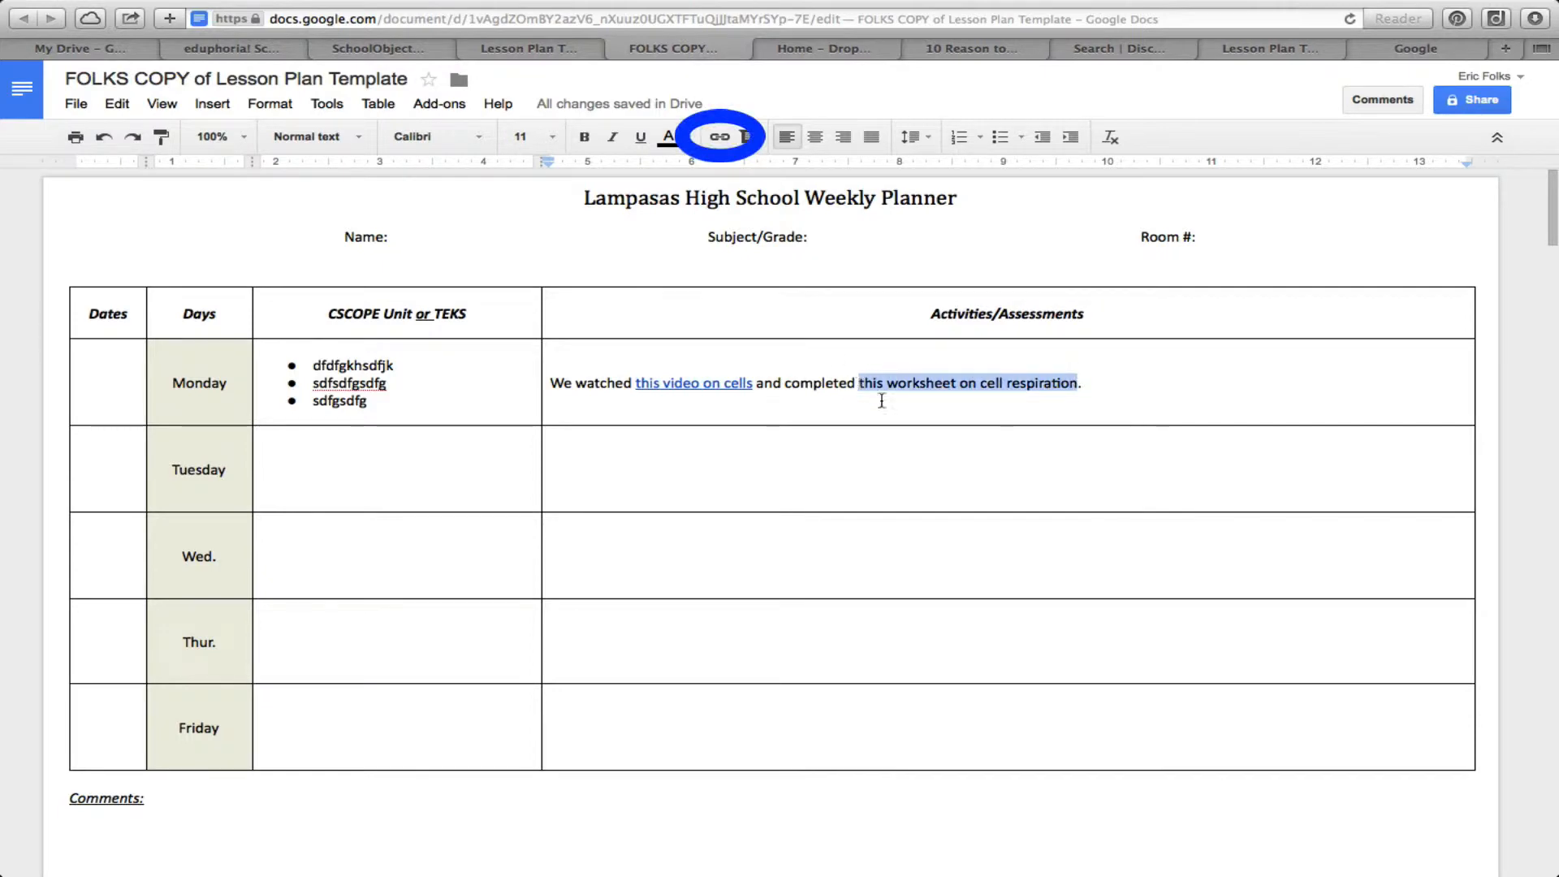
{"action": "left_click", "coordinate": [721, 138]}
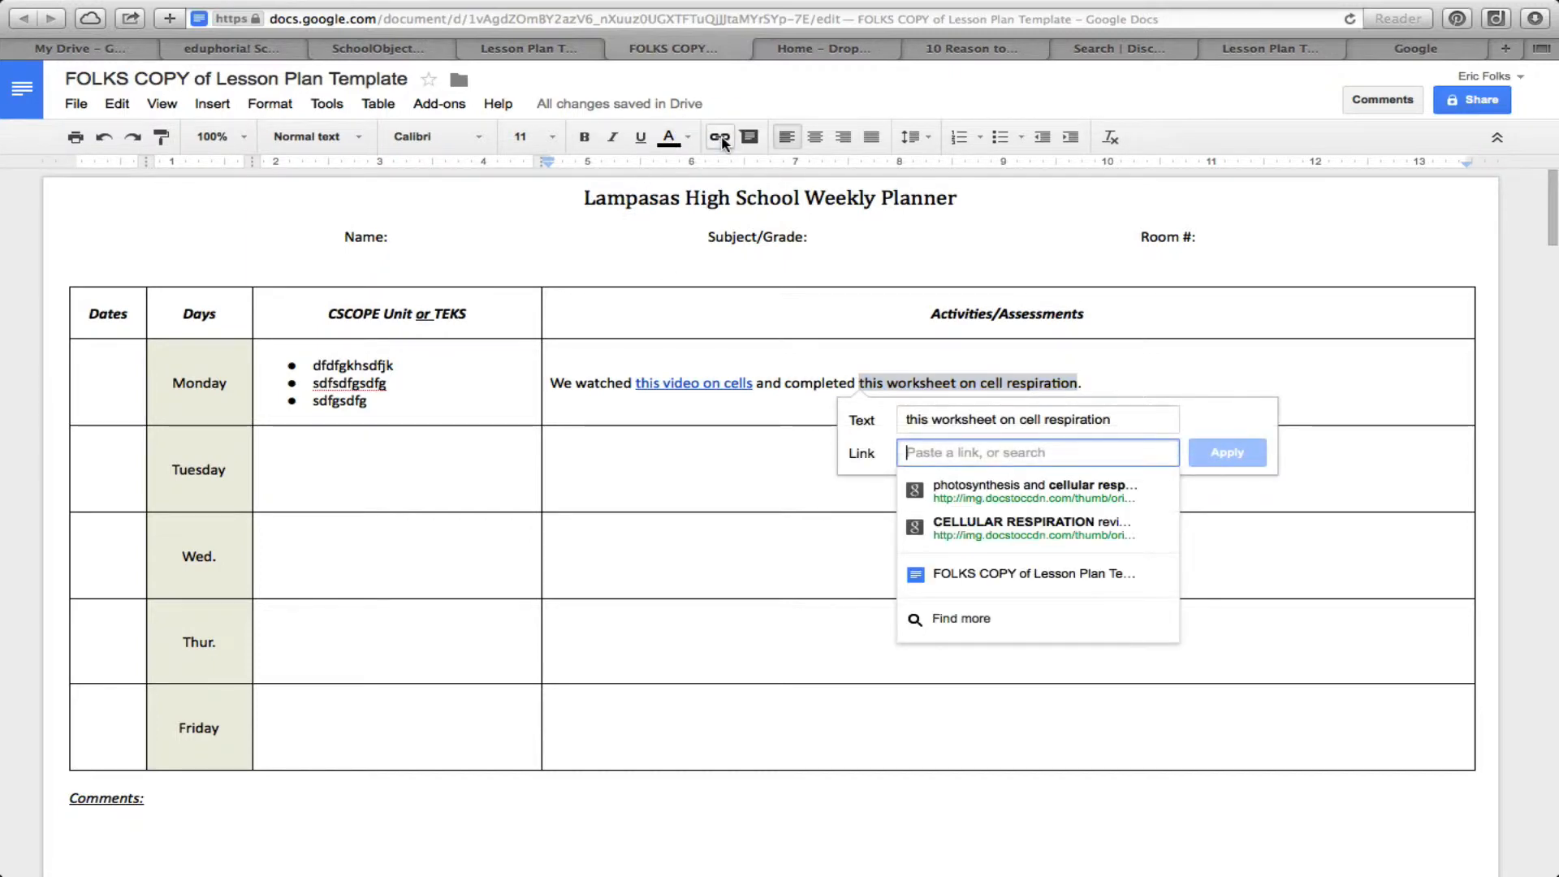
{"action": "key", "text": "super+v"}
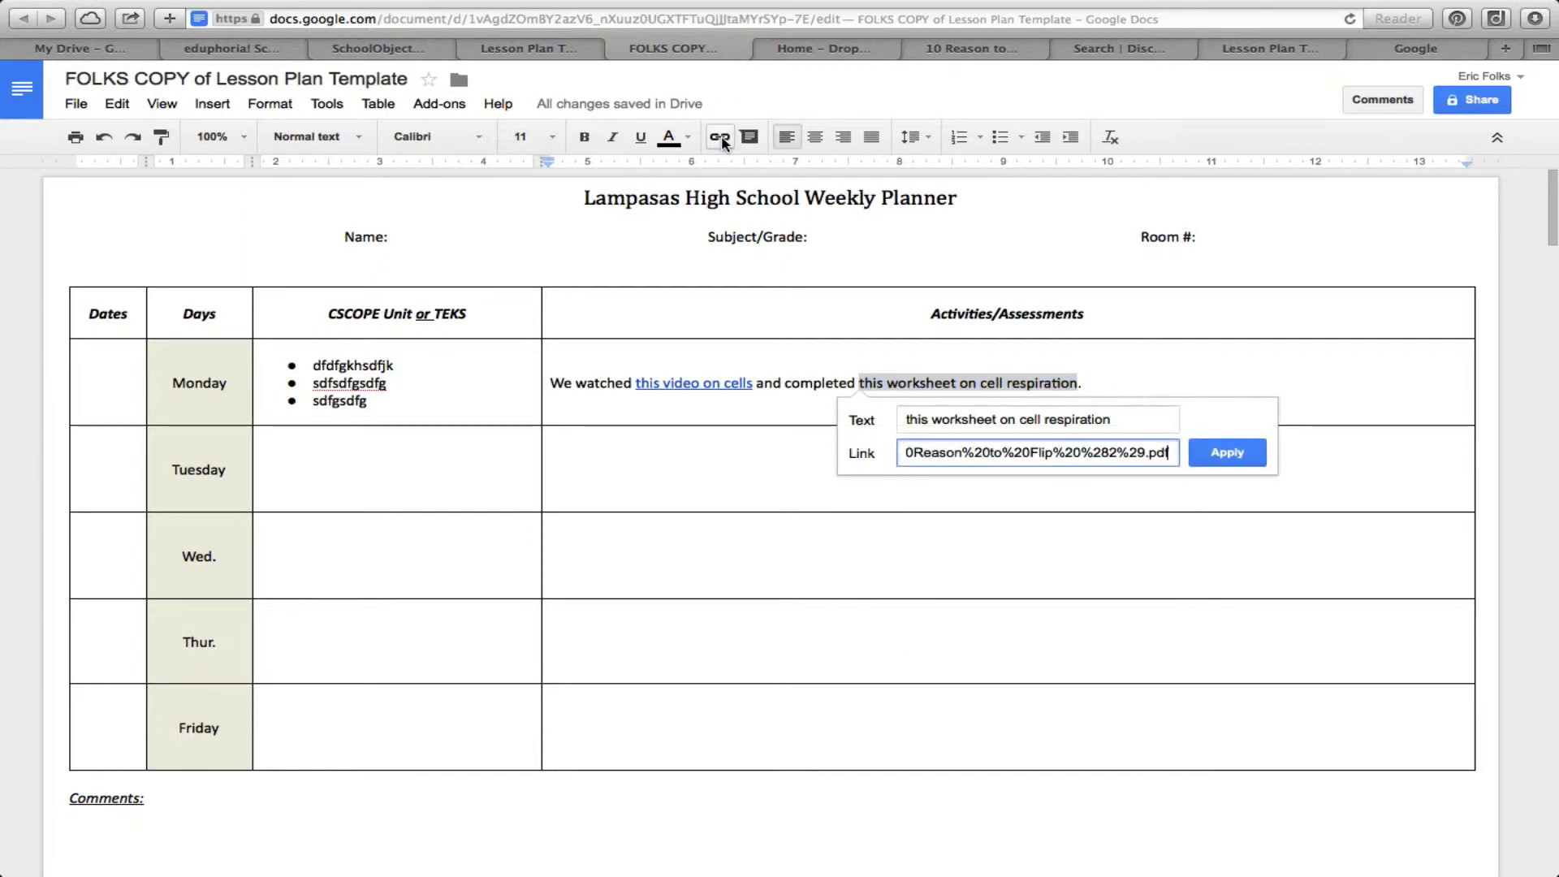
{"action": "left_click", "coordinate": [1233, 454]}
{"action": "left_click", "coordinate": [1143, 391]}
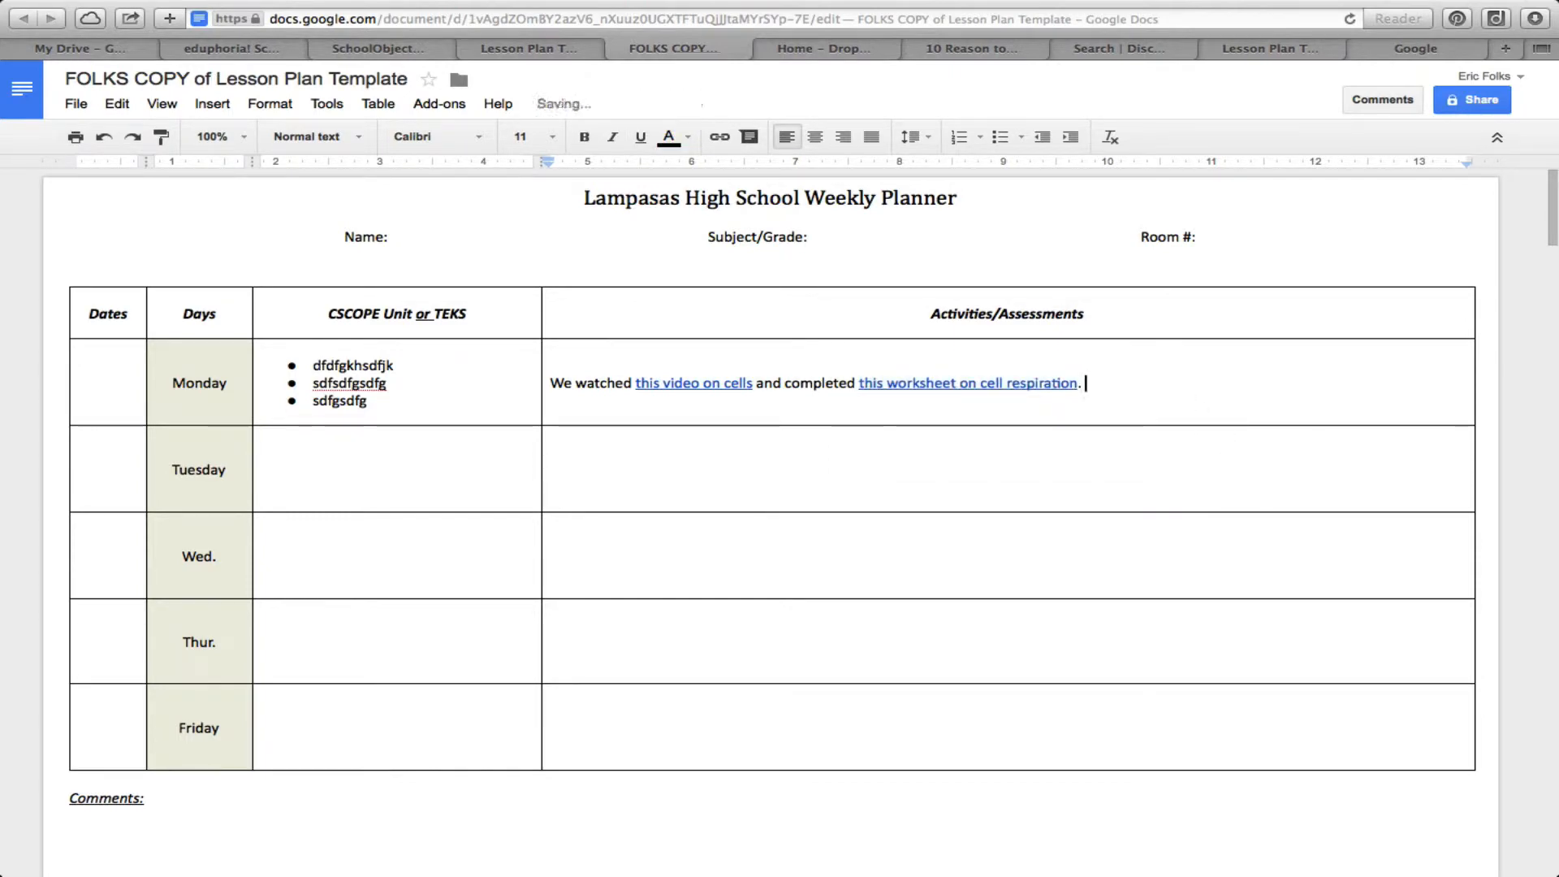
Go to the YouTube site through a web search for 'youtube'
{"action": "left_click", "coordinate": [1151, 50]}
{"action": "key", "text": "super+l"}
{"action": "type", "text": "you"}
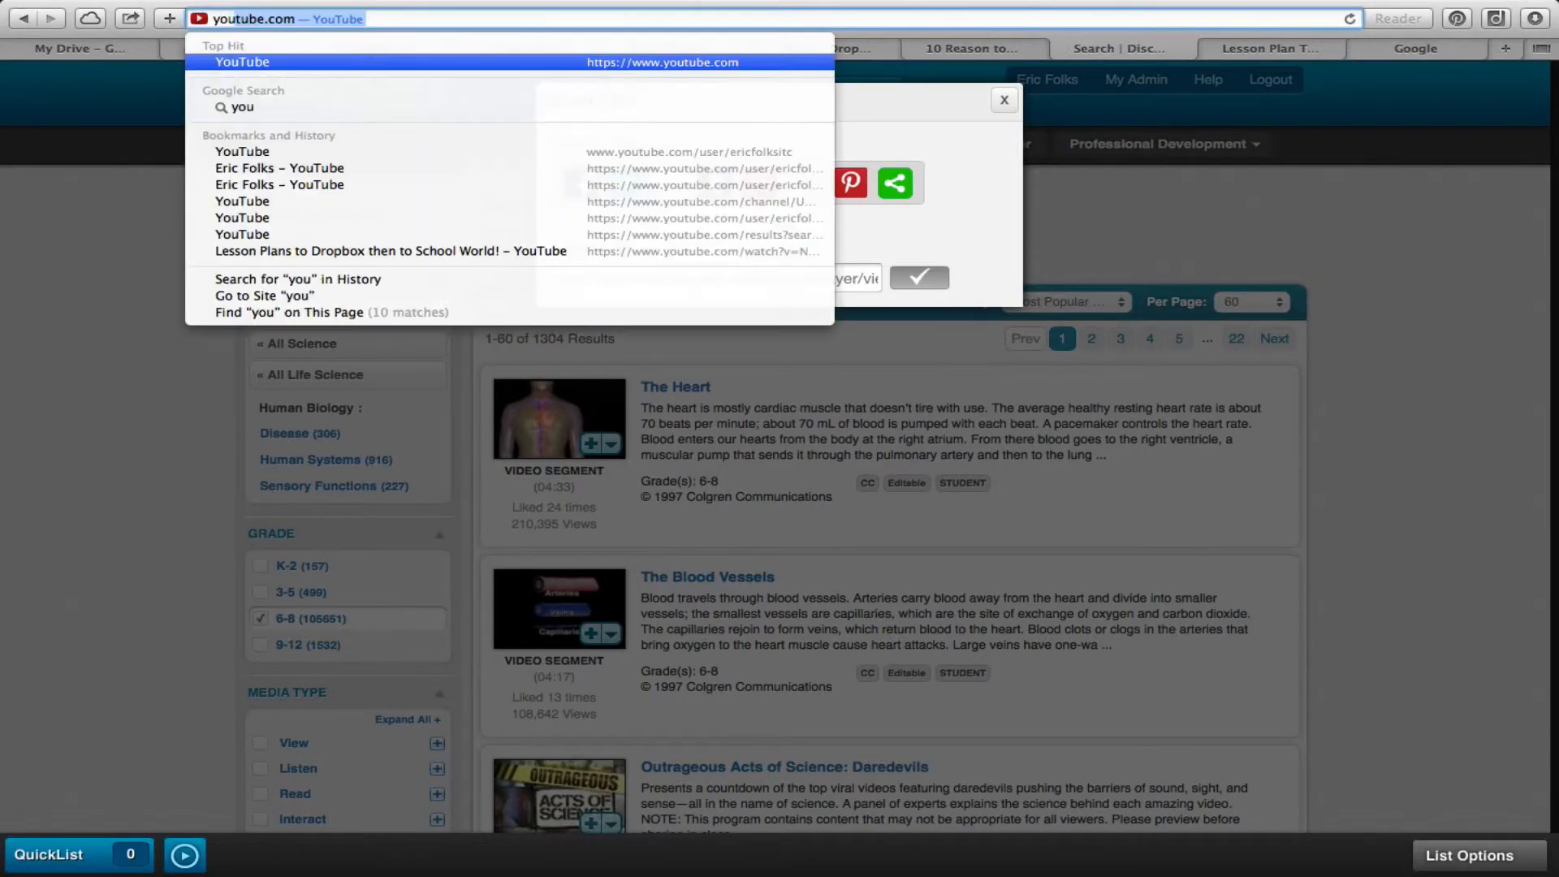
{"action": "type", "text": "tube video"}
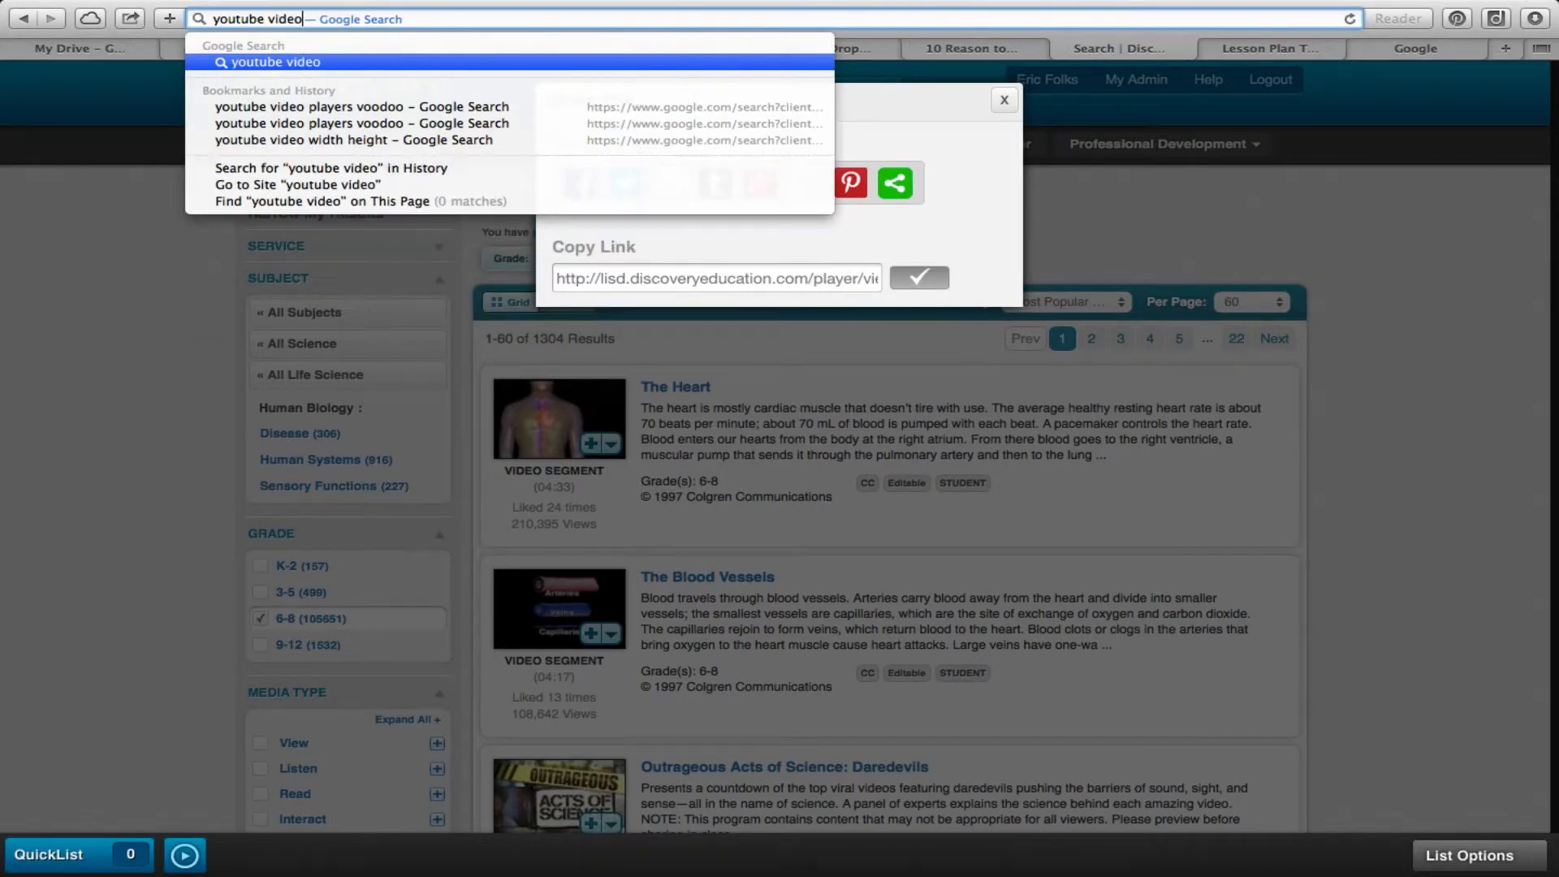
{"action": "key", "text": "BackSpace"}
{"action": "key", "text": "BackSpace"}
{"action": "key", "text": "BackSpace"}
{"action": "key", "text": "BackSpace"}
{"action": "key", "text": "BackSpace"}
{"action": "key", "text": "BackSpace"}
{"action": "key", "text": "Return"}
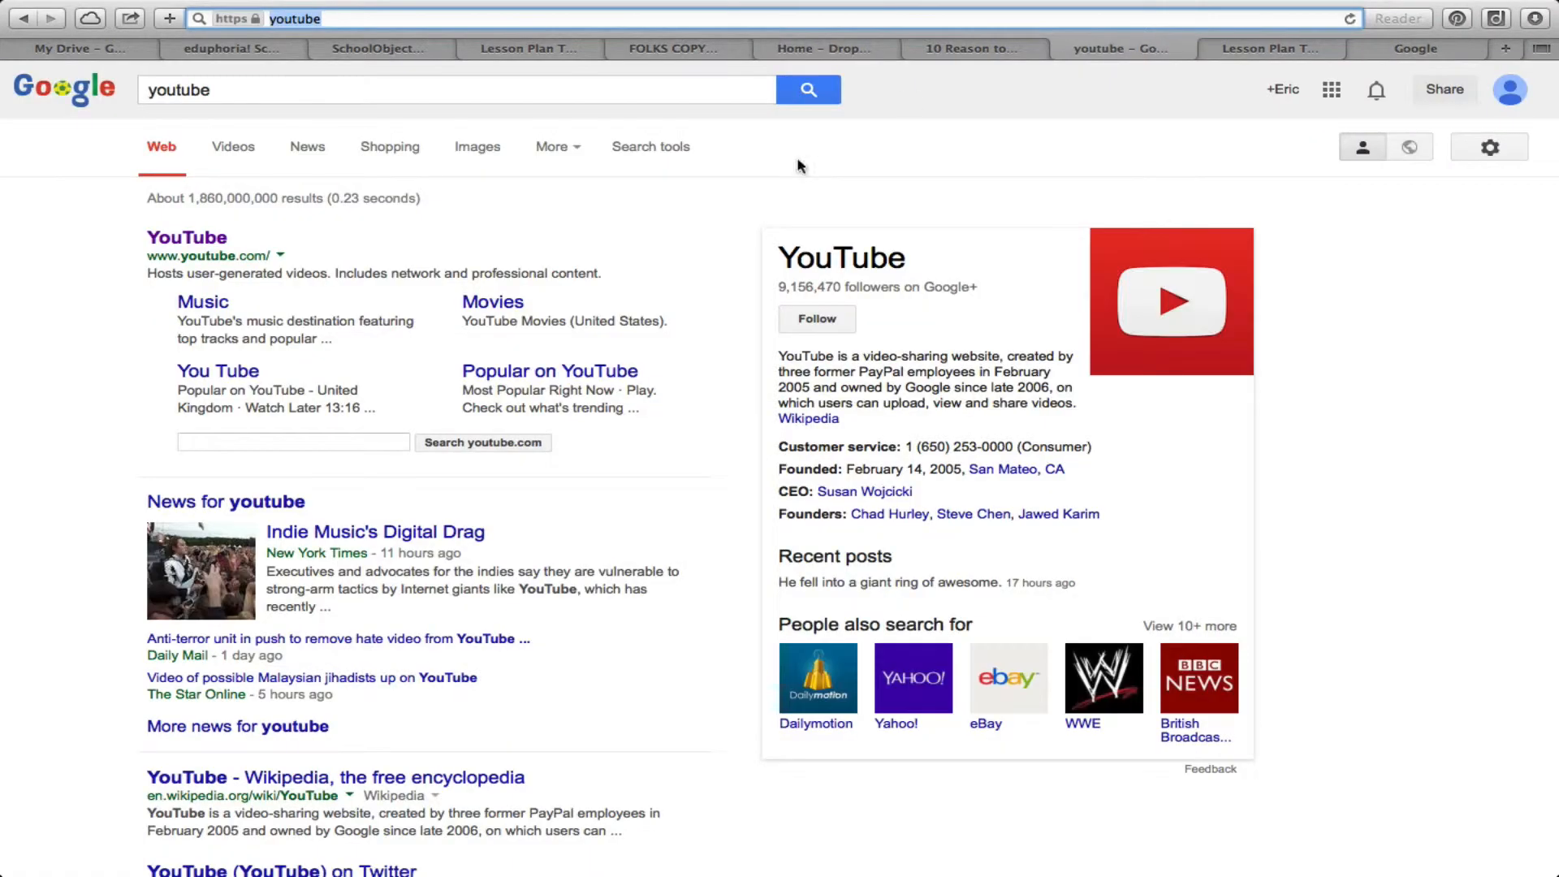
{"action": "left_click", "coordinate": [213, 238]}
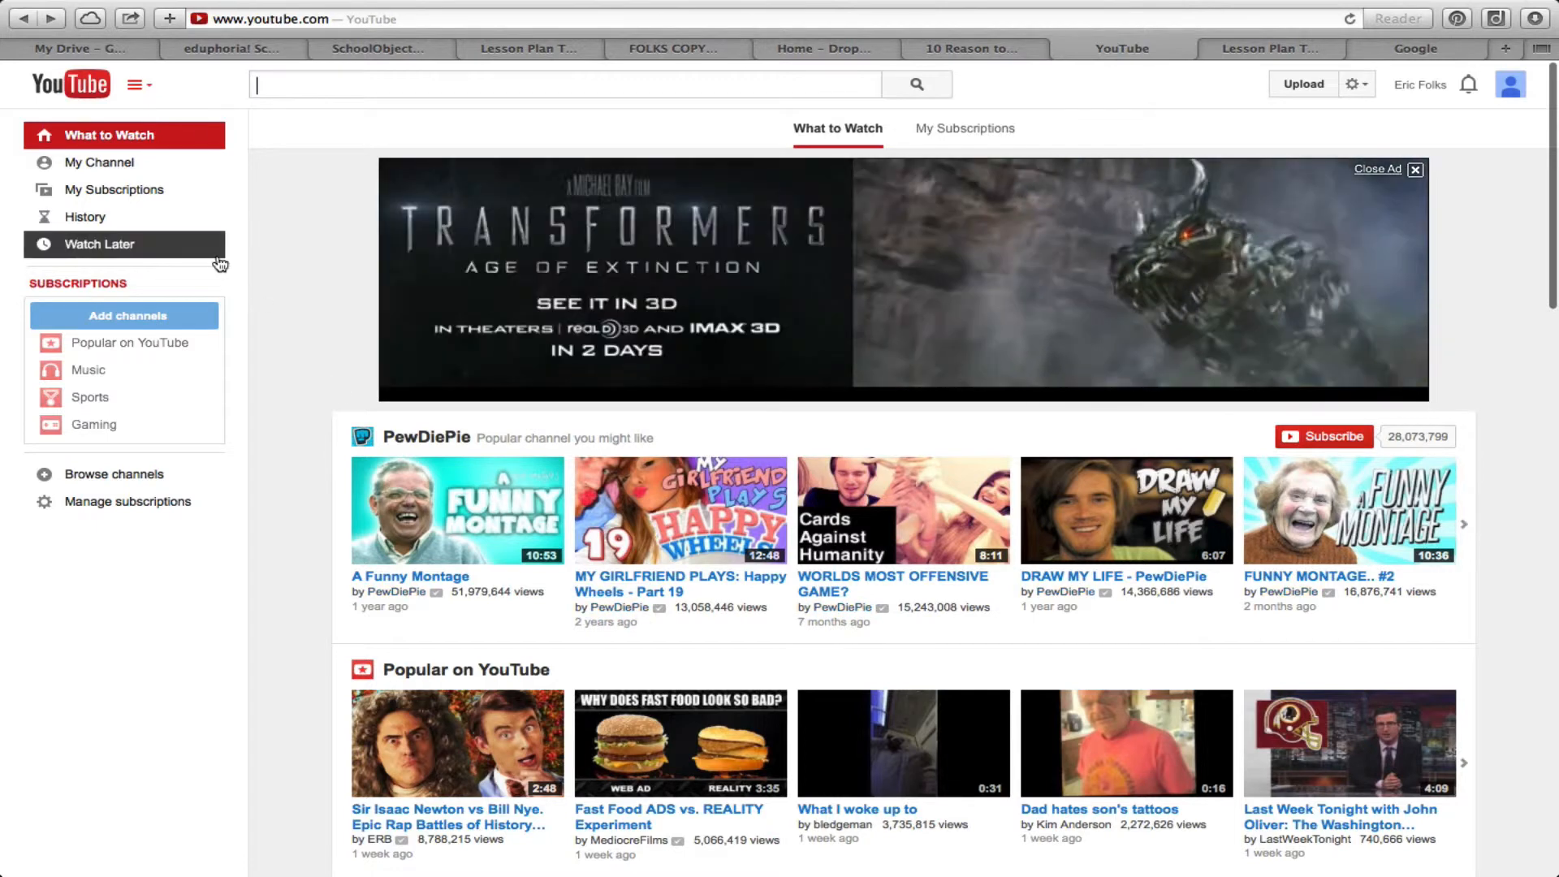
Search YouTube for 'cell respiration'
{"action": "left_click", "coordinate": [302, 85]}
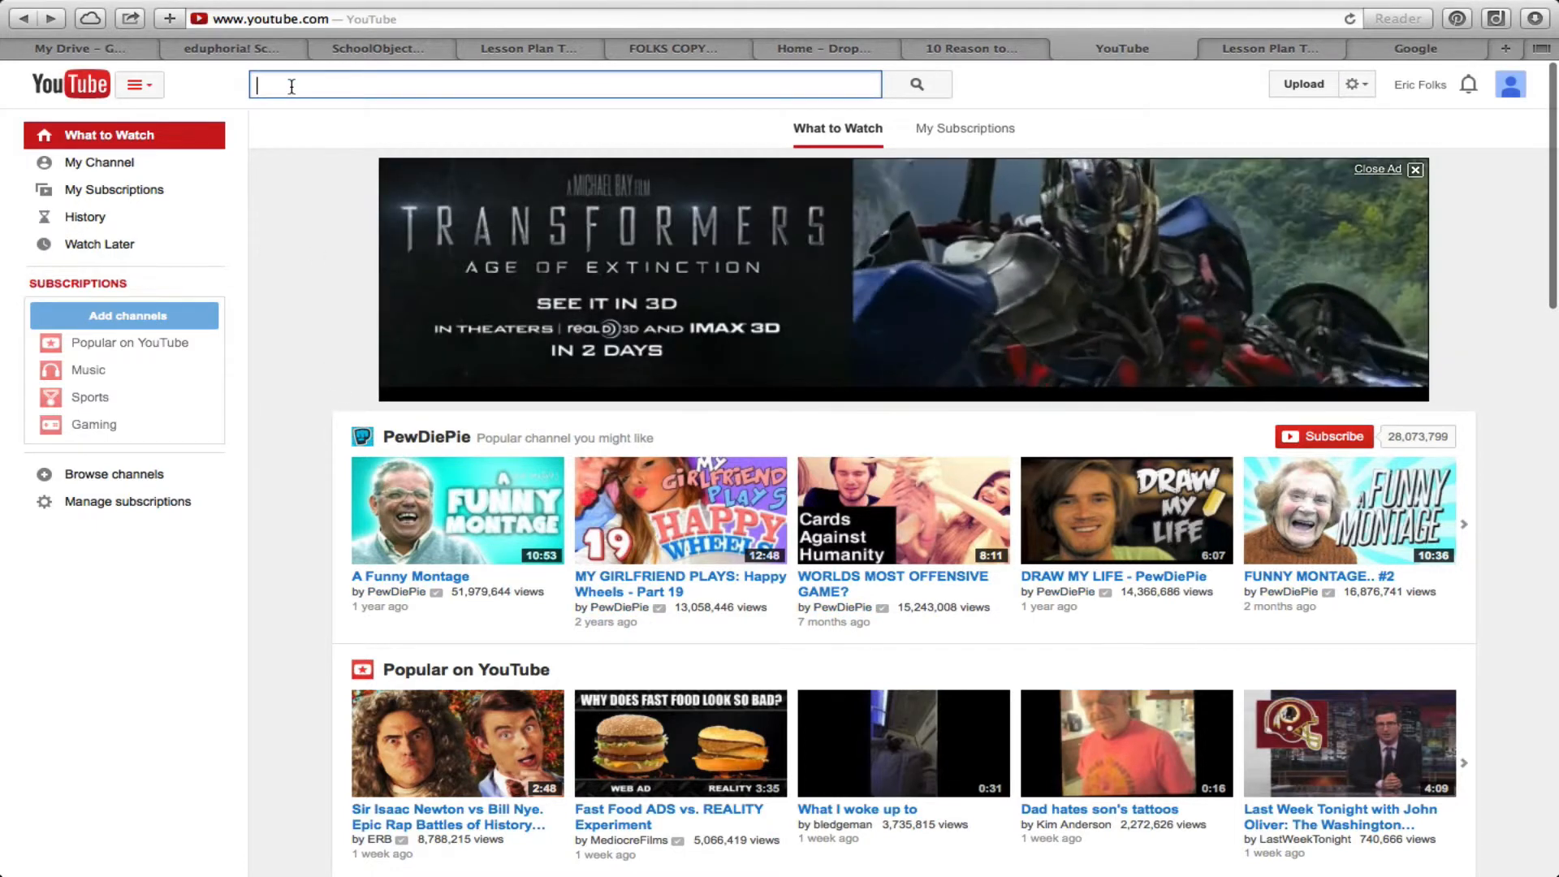
{"action": "type", "text": "cell respiration"}
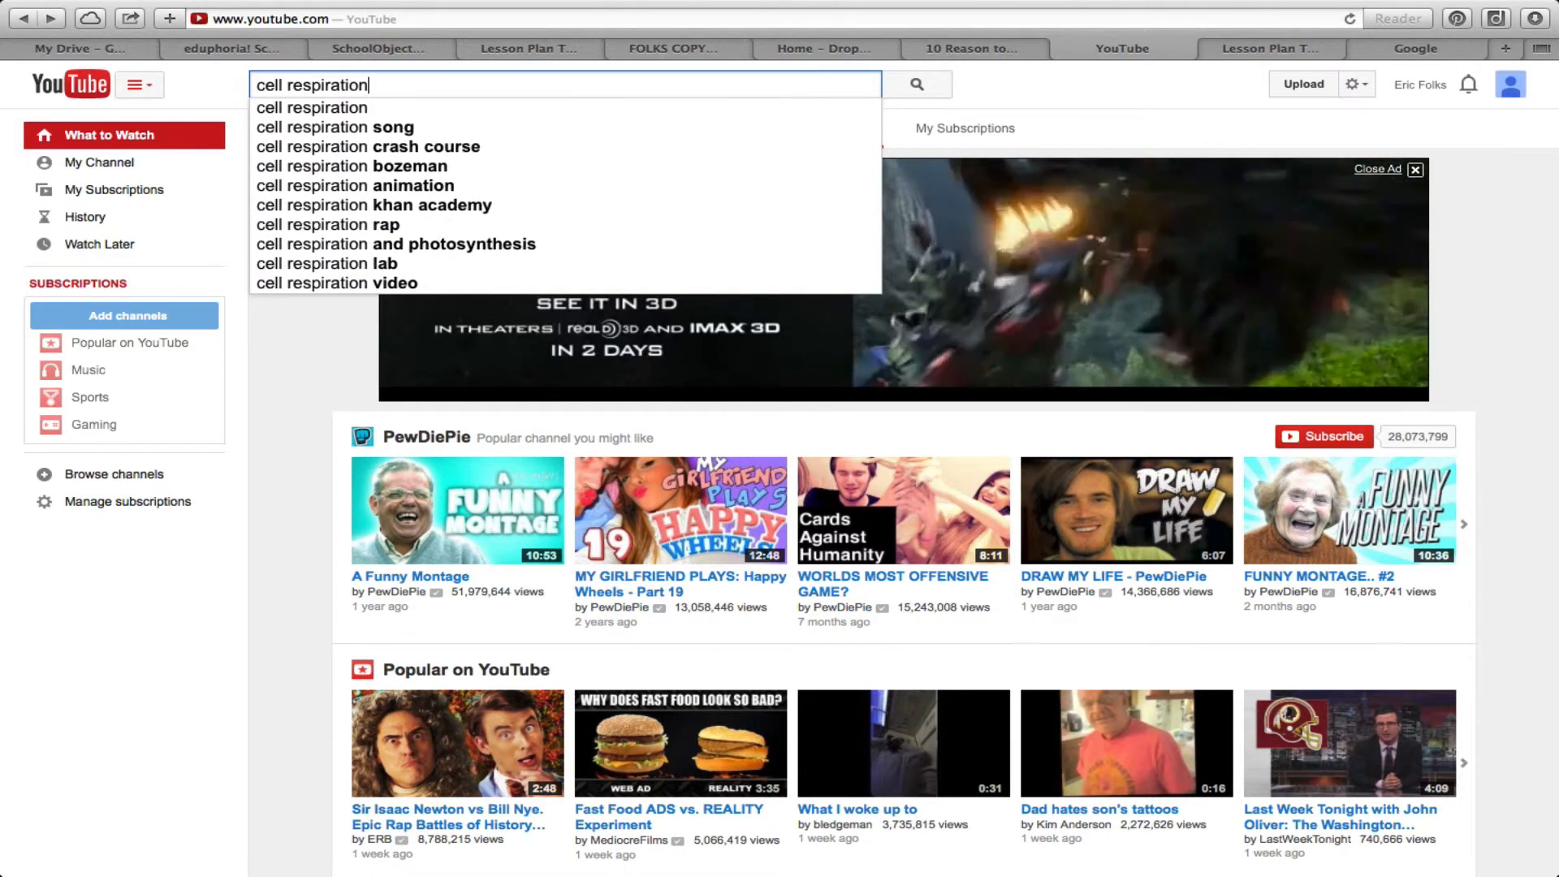
{"action": "key", "text": "Return"}
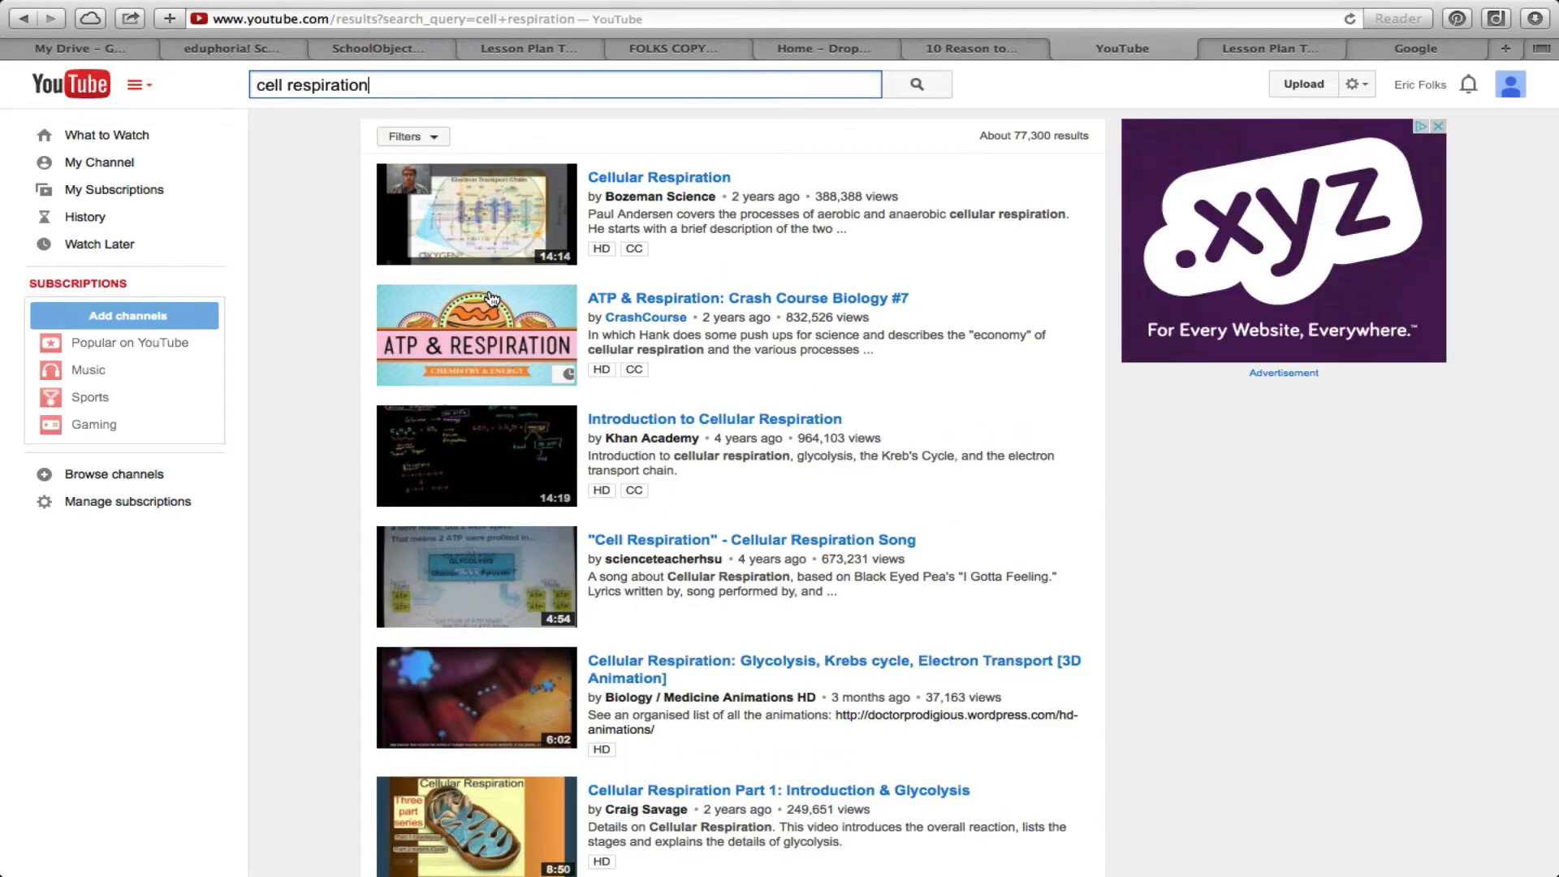
Open Khan Academy's 'Introduction to Cellular Respiration' and make its share link start at 4:01
{"action": "left_click", "coordinate": [778, 419]}
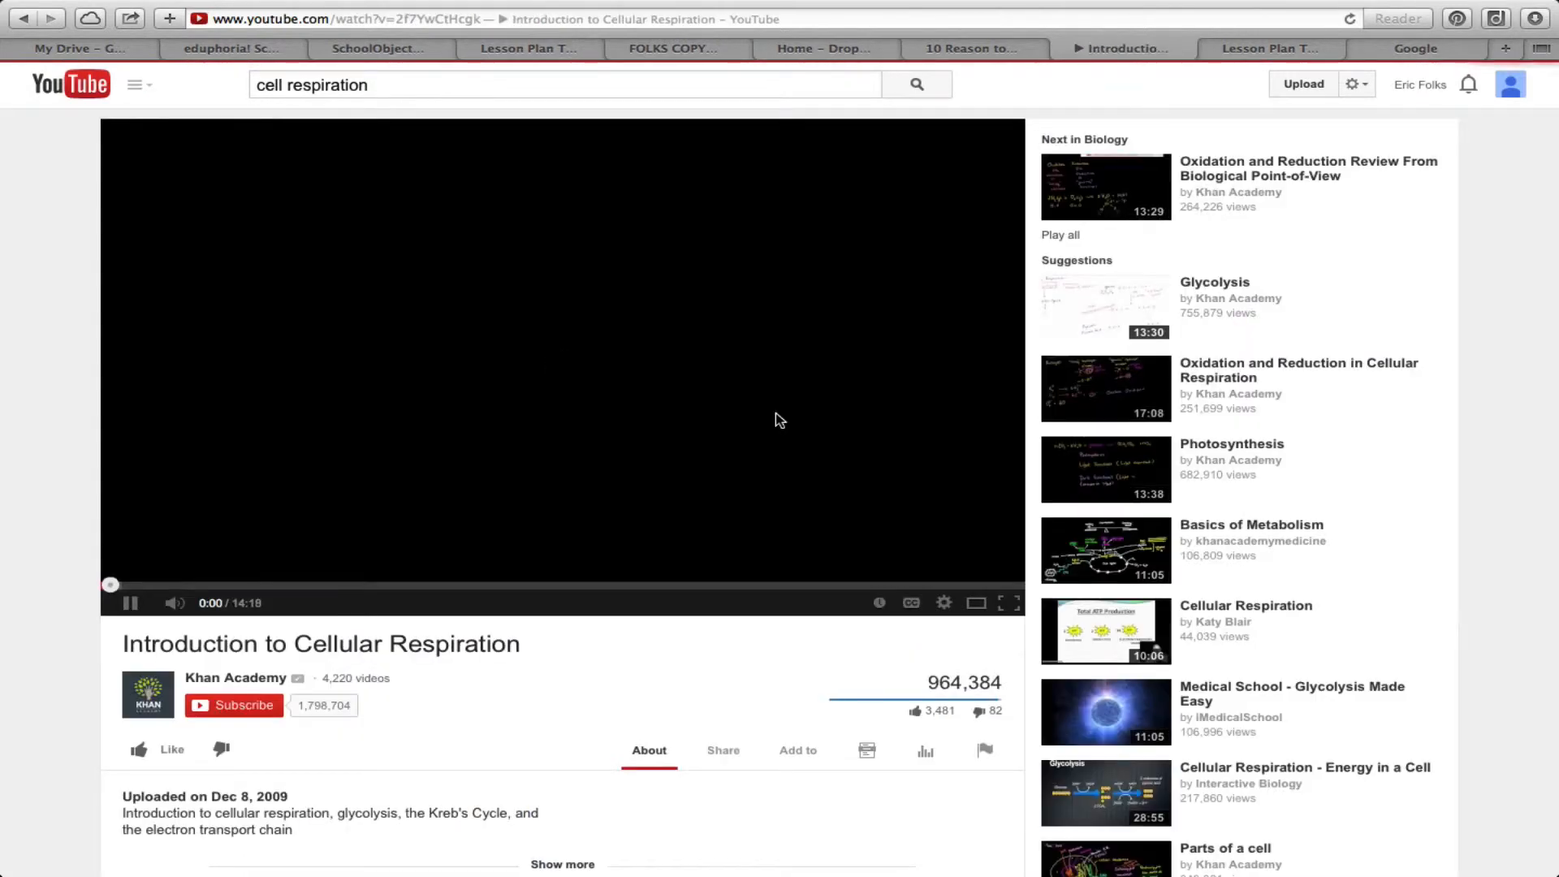
{"action": "left_click", "coordinate": [128, 605]}
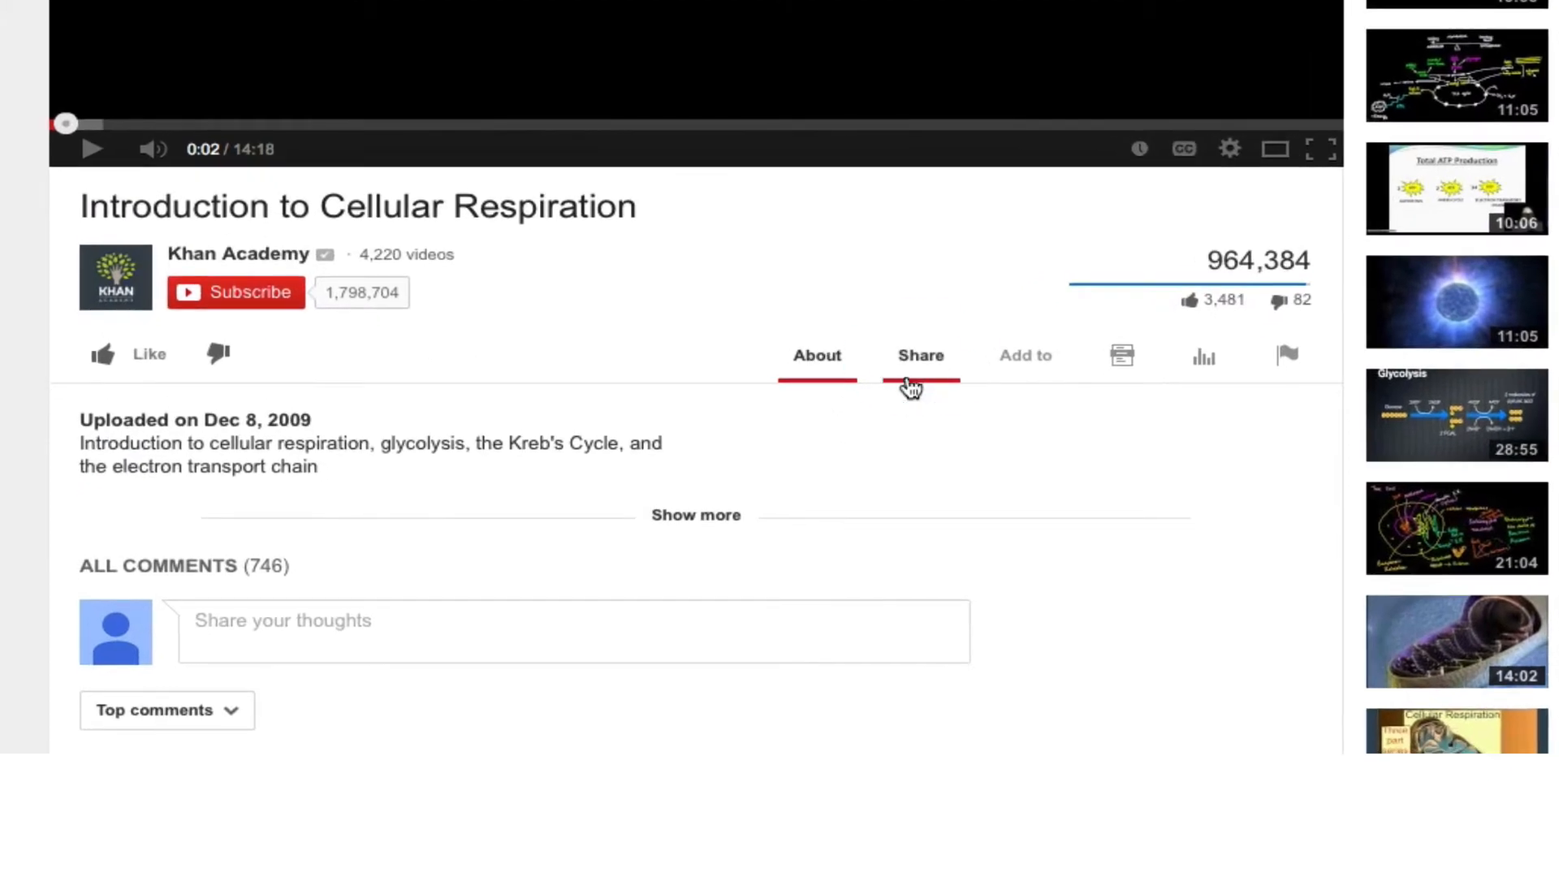
{"action": "left_click", "coordinate": [911, 388]}
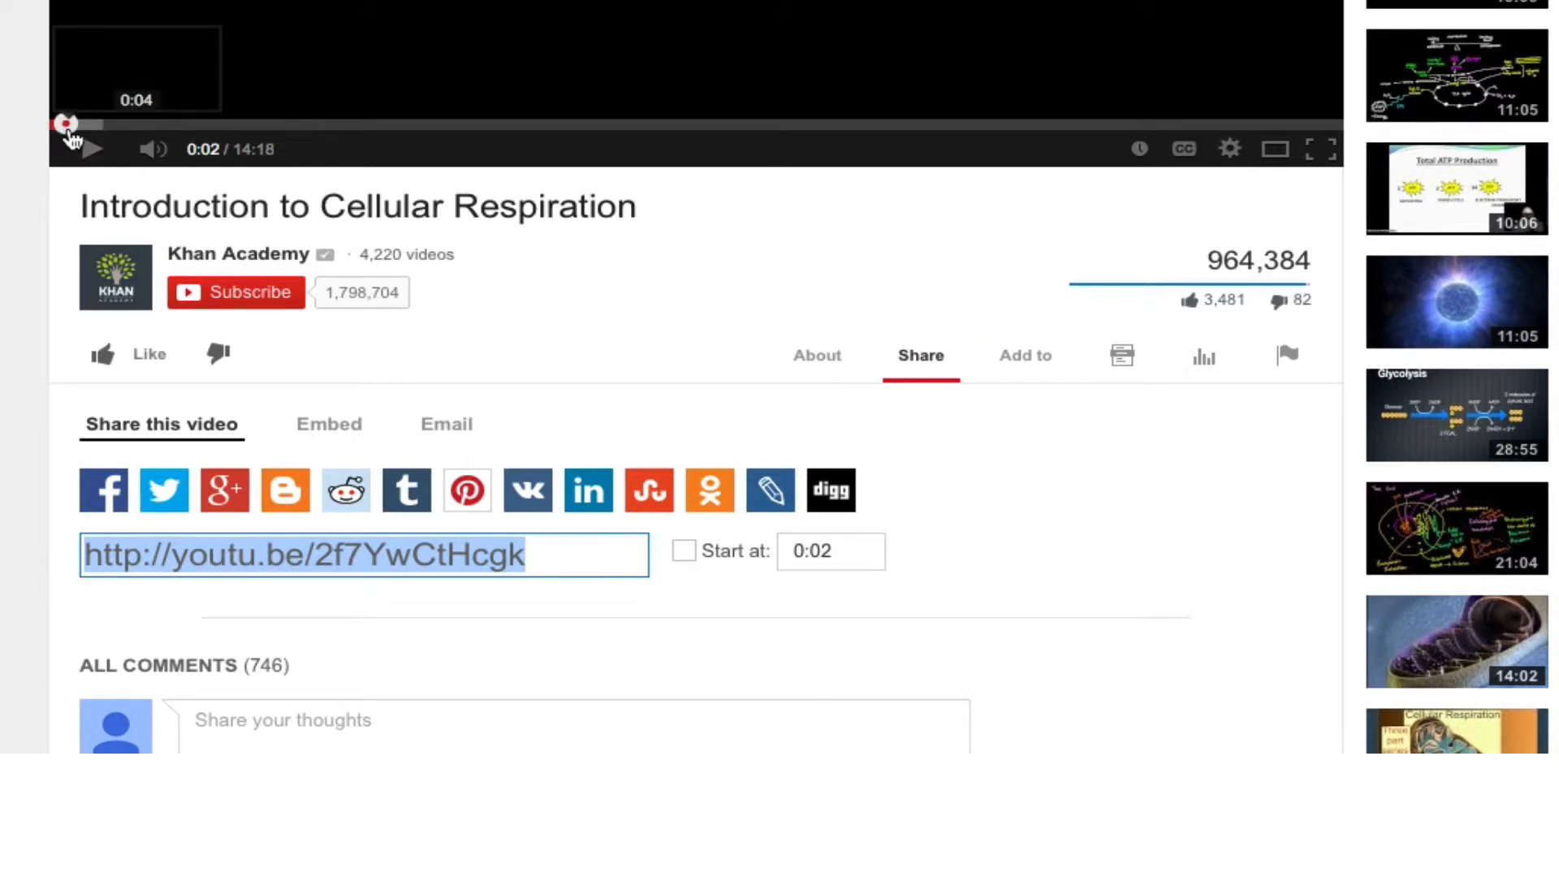
{"action": "left_click_drag", "start_coordinate": [70, 138], "coordinate": [420, 136]}
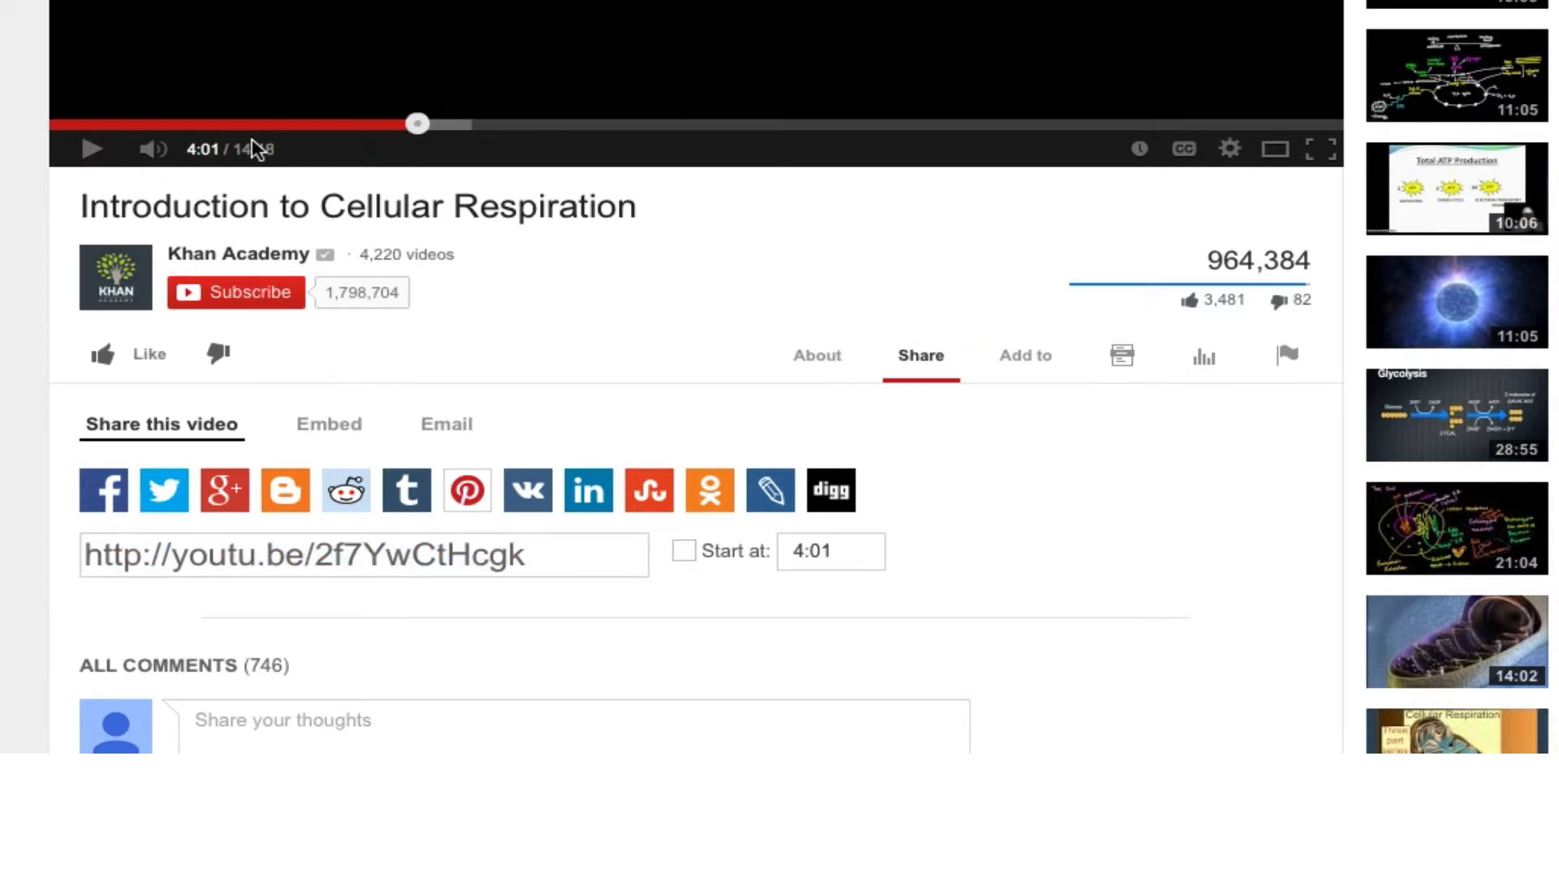
{"action": "left_click", "coordinate": [684, 552]}
{"action": "left_click", "coordinate": [563, 552]}
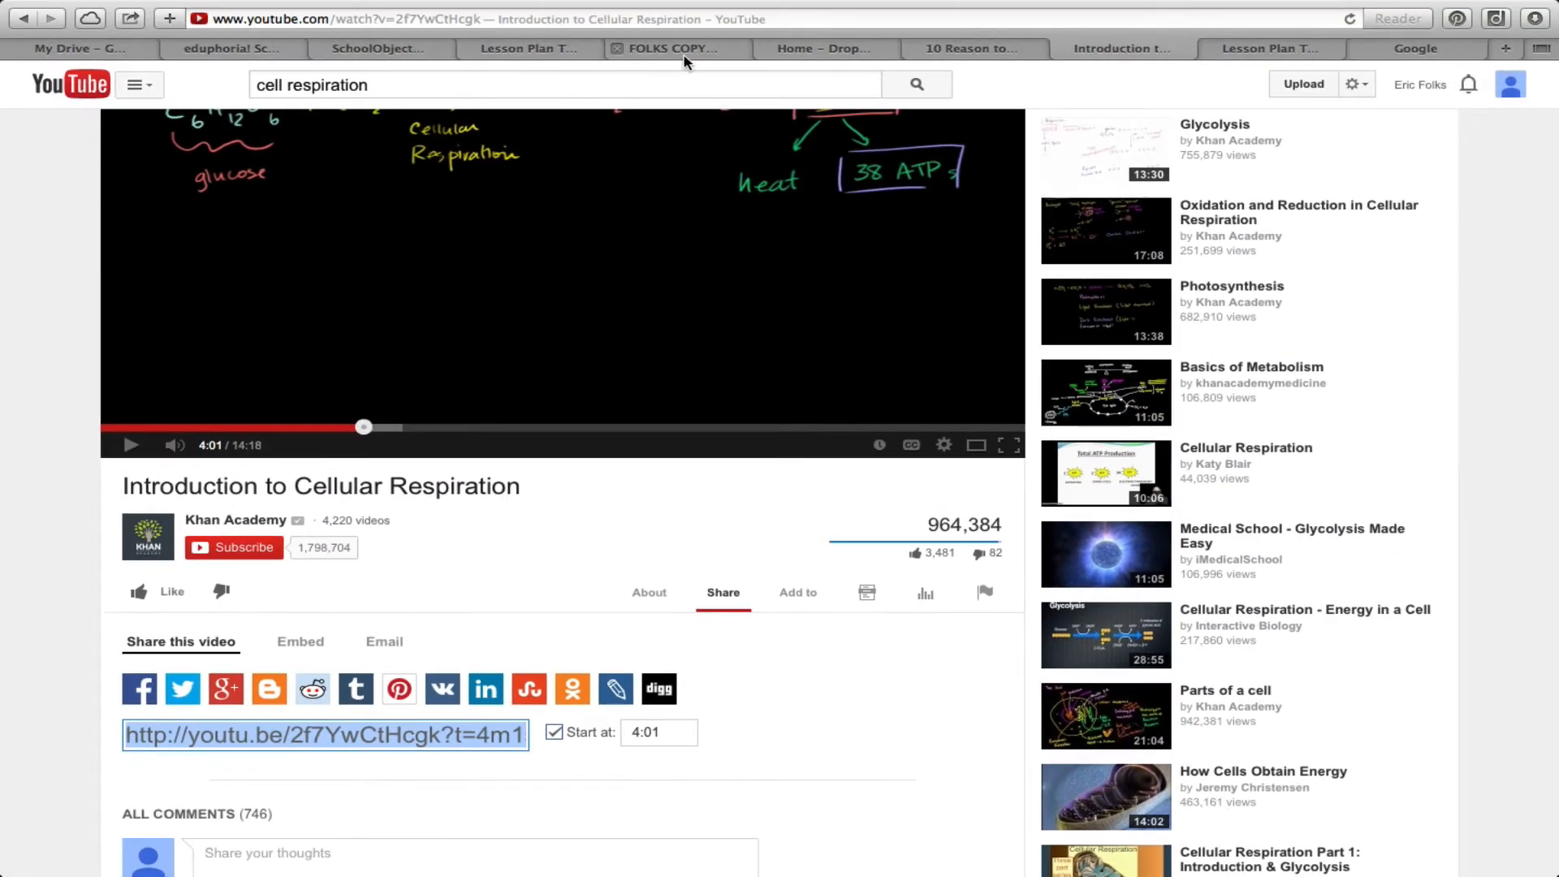
Add 'Here's an optional YouTube video that might help you understand cellular respiration.' with spelling corrected
{"action": "left_click", "coordinate": [678, 50]}
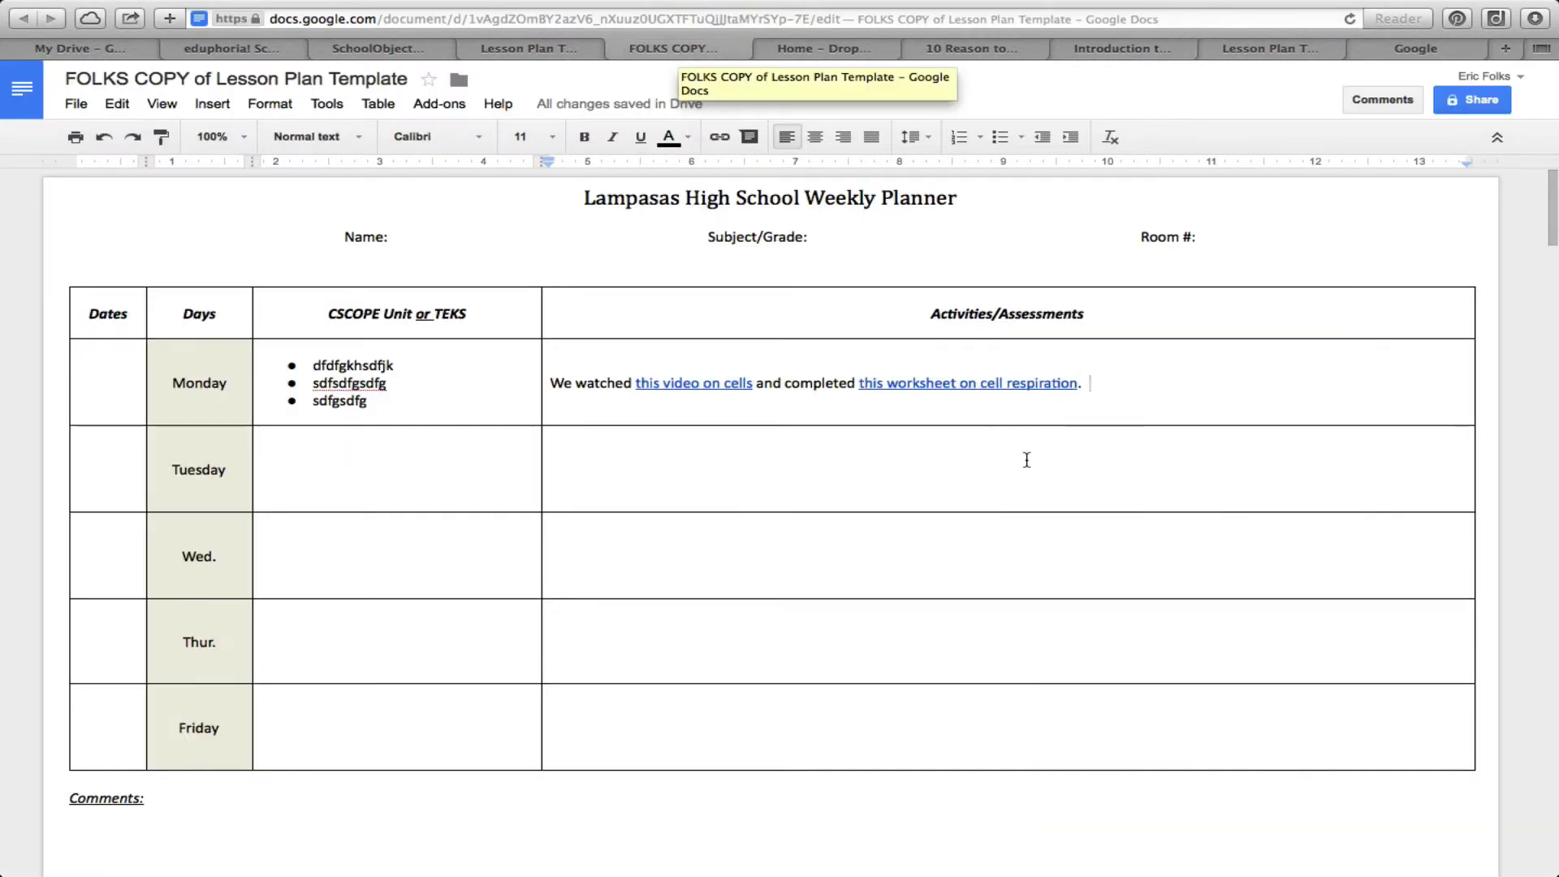
{"action": "type", "text": "He"}
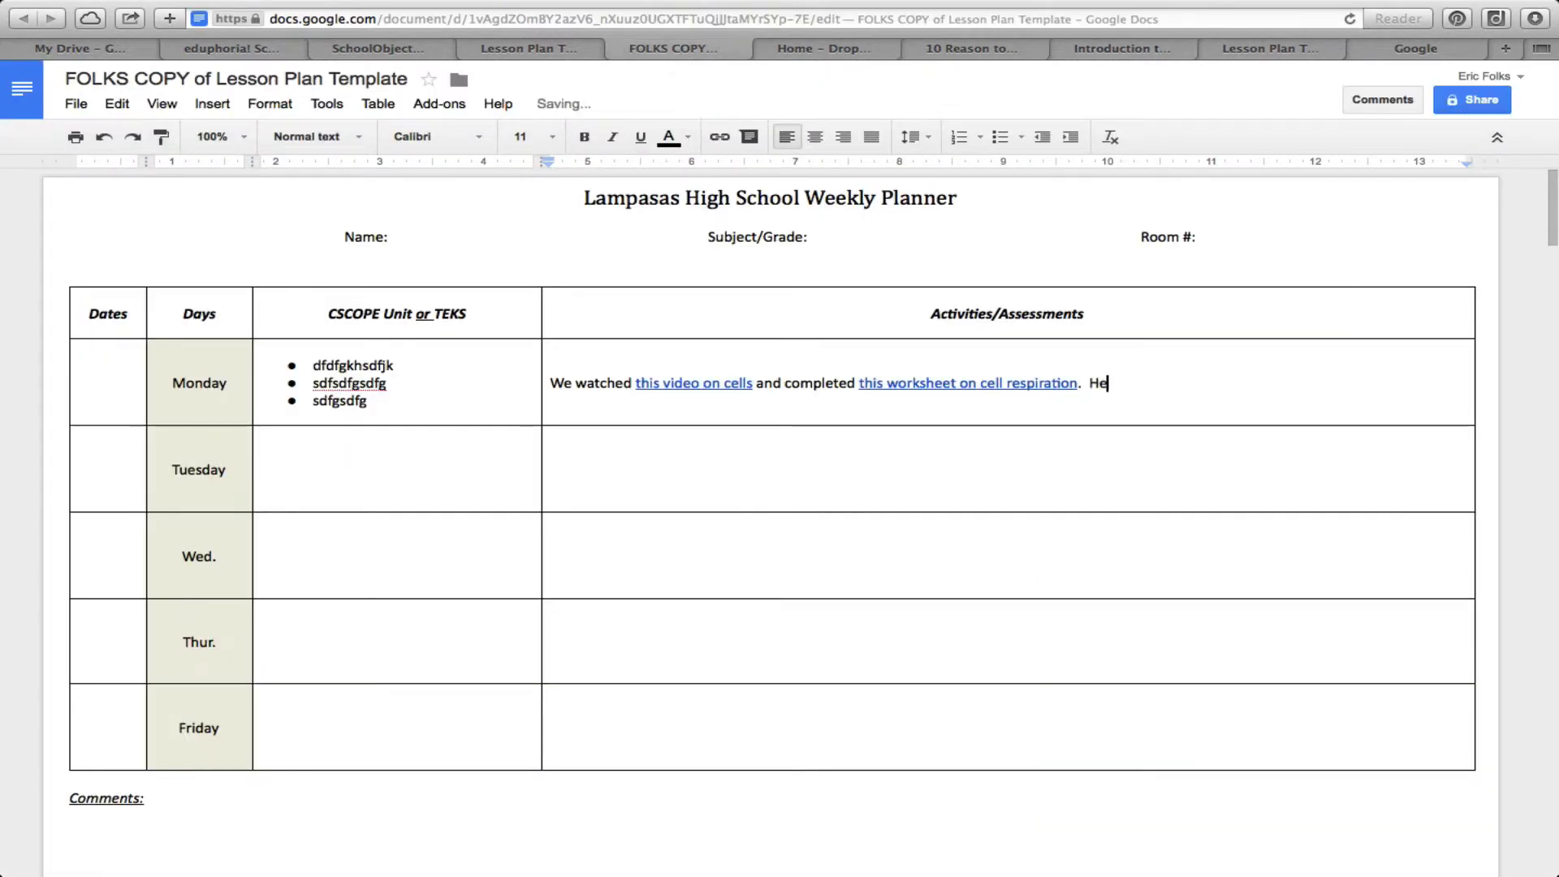
{"action": "type", "text": "re's an optional YouTub"}
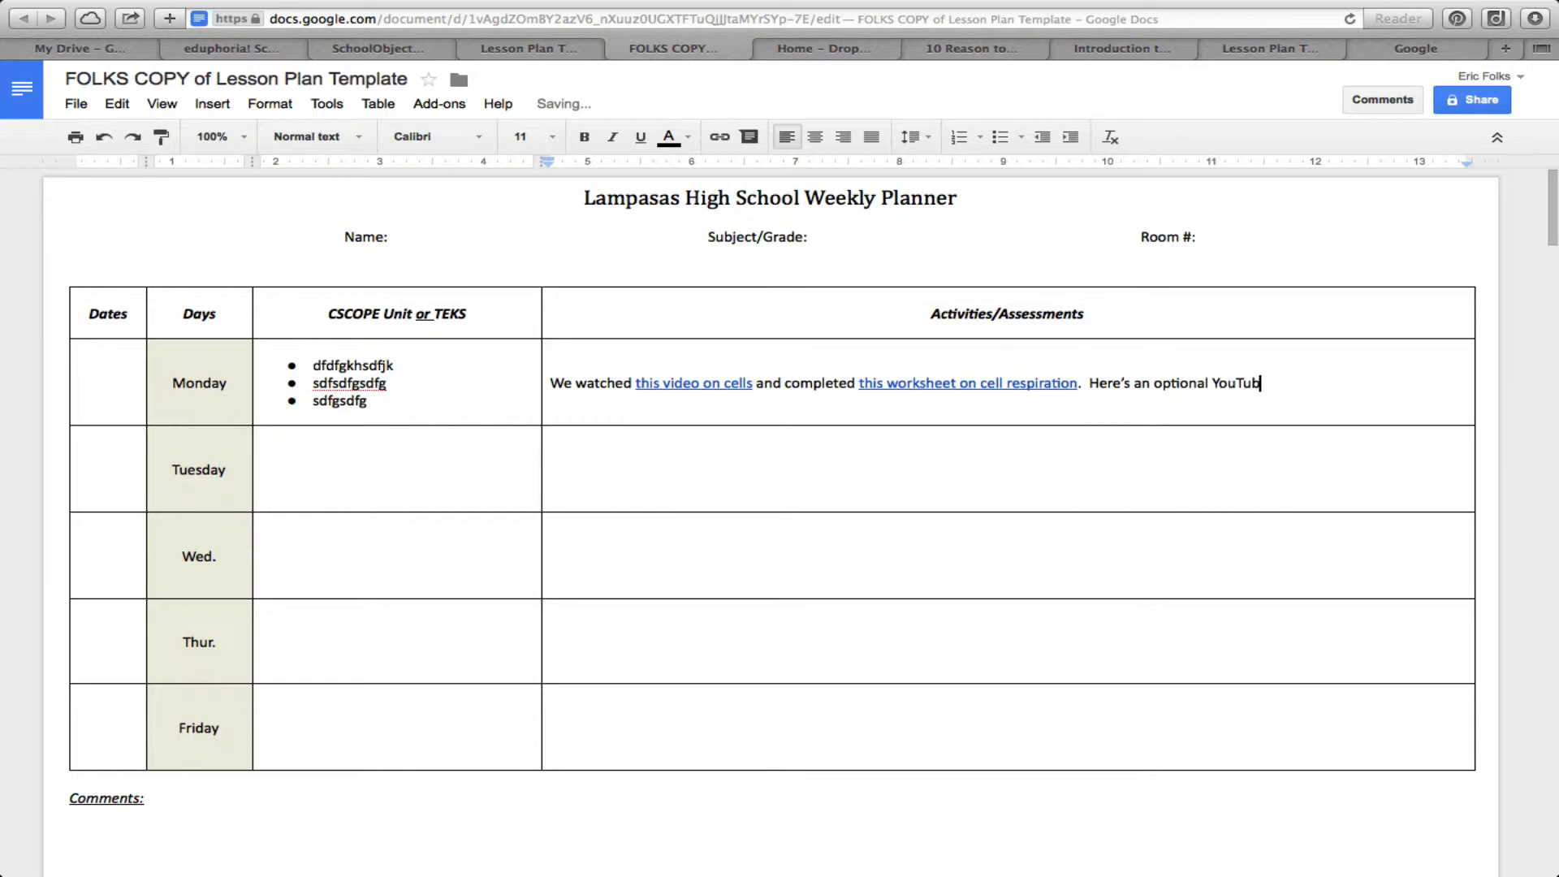
{"action": "type", "text": "e video that "}
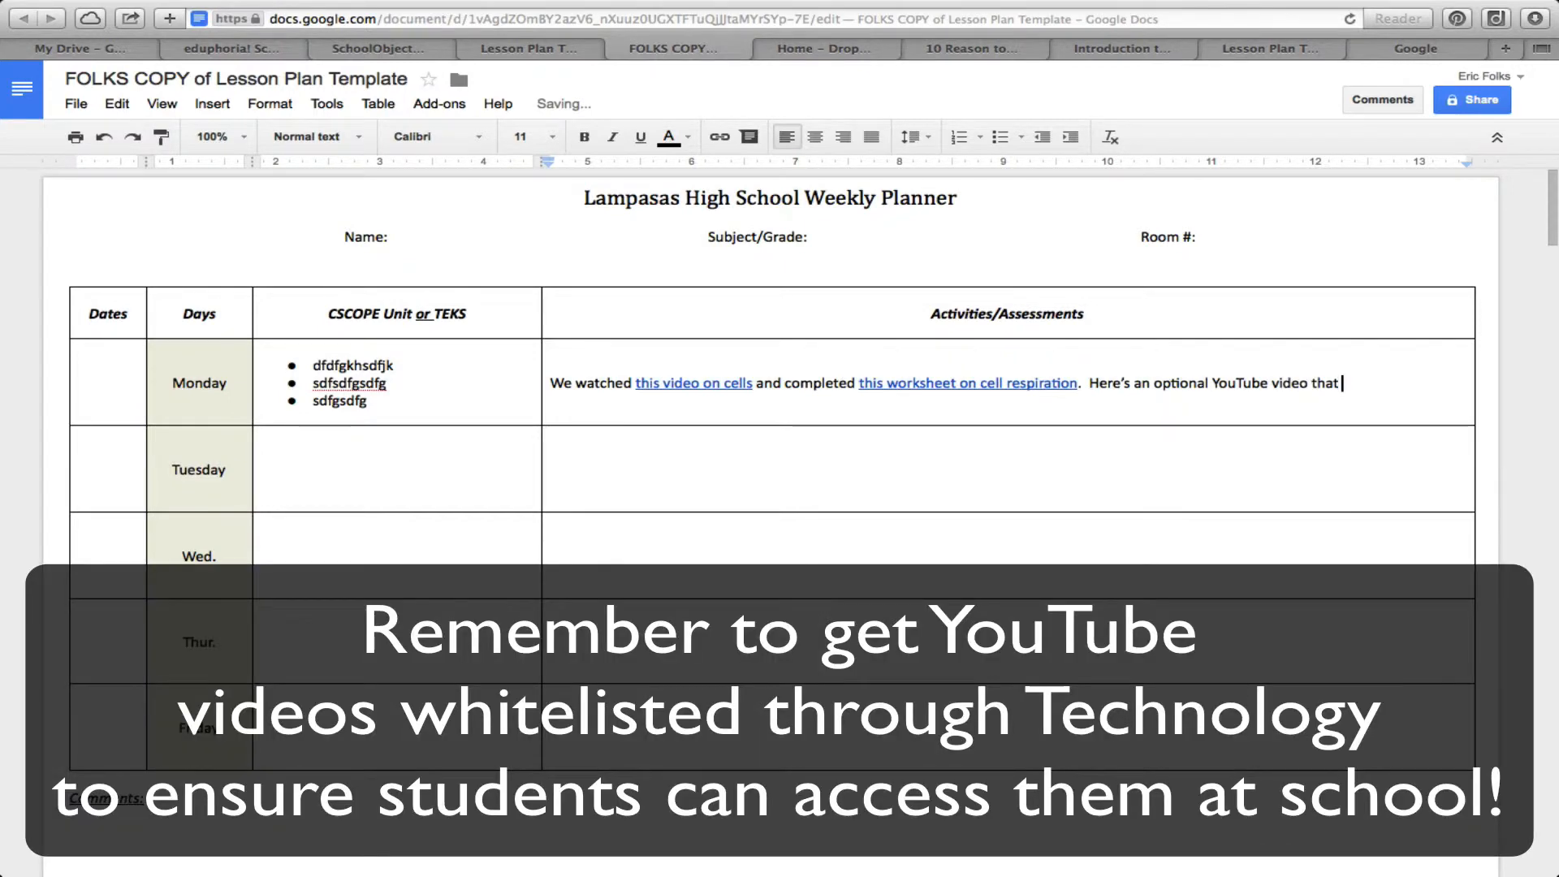
{"action": "type", "text": "might help you under"}
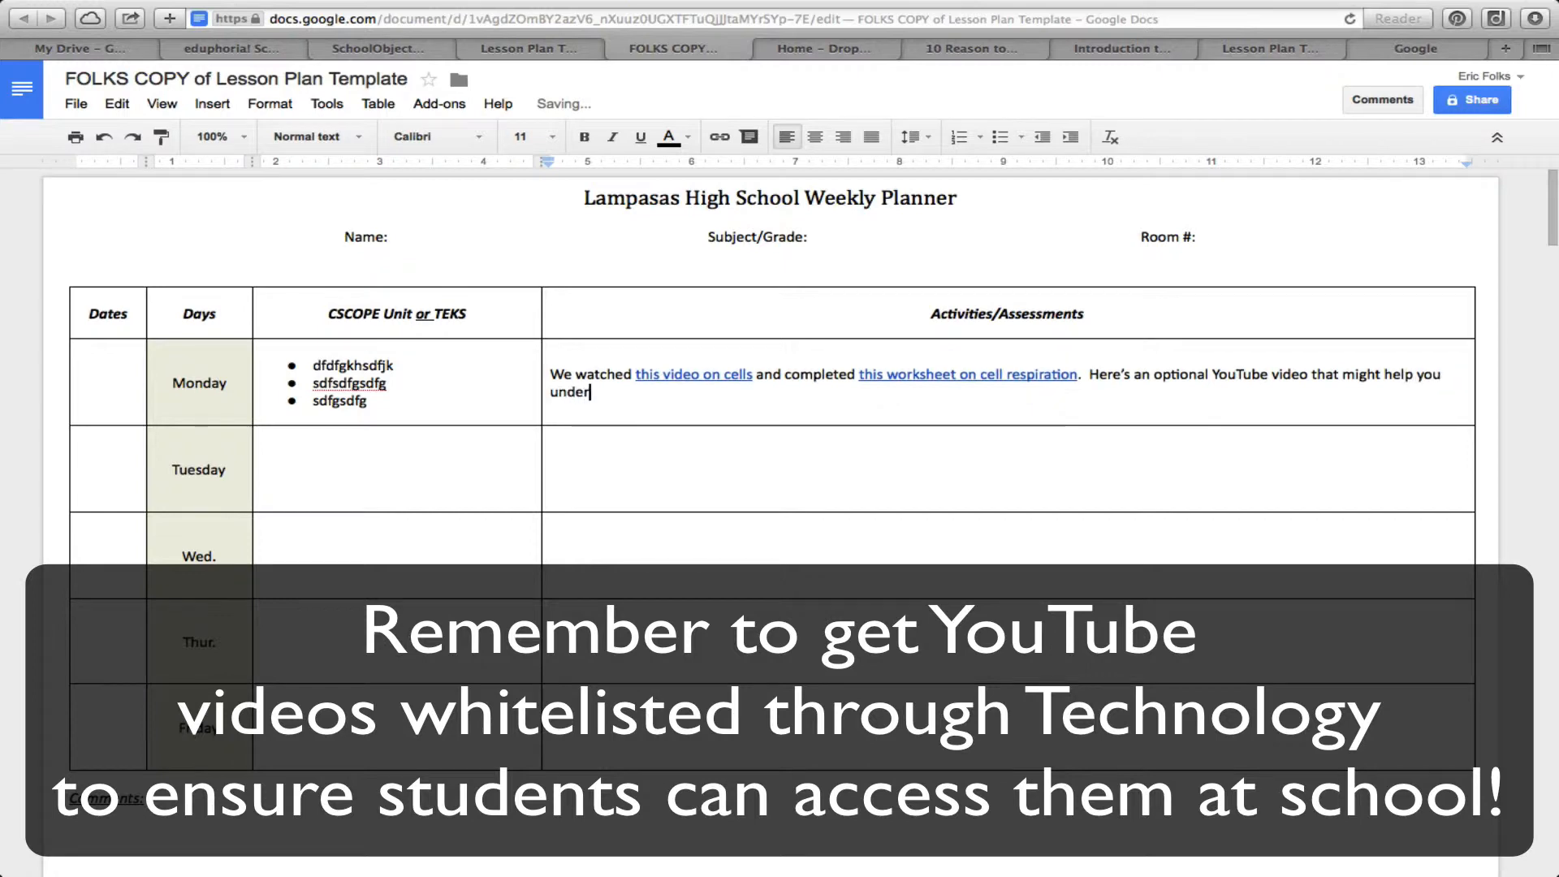
{"action": "type", "text": "stand cellu"}
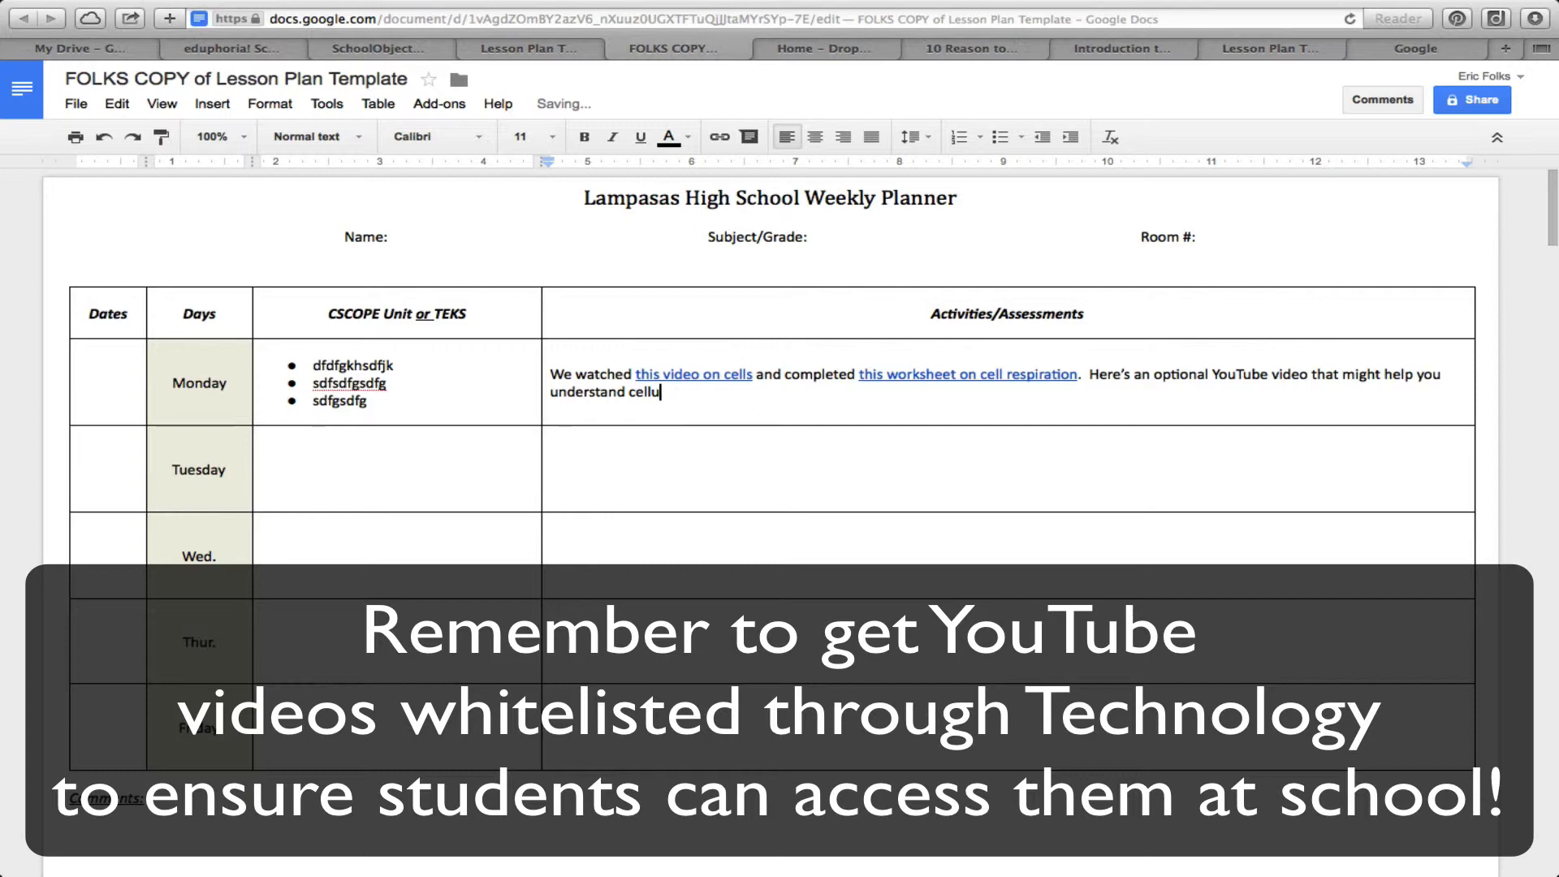
{"action": "type", "text": "elar respirtation"}
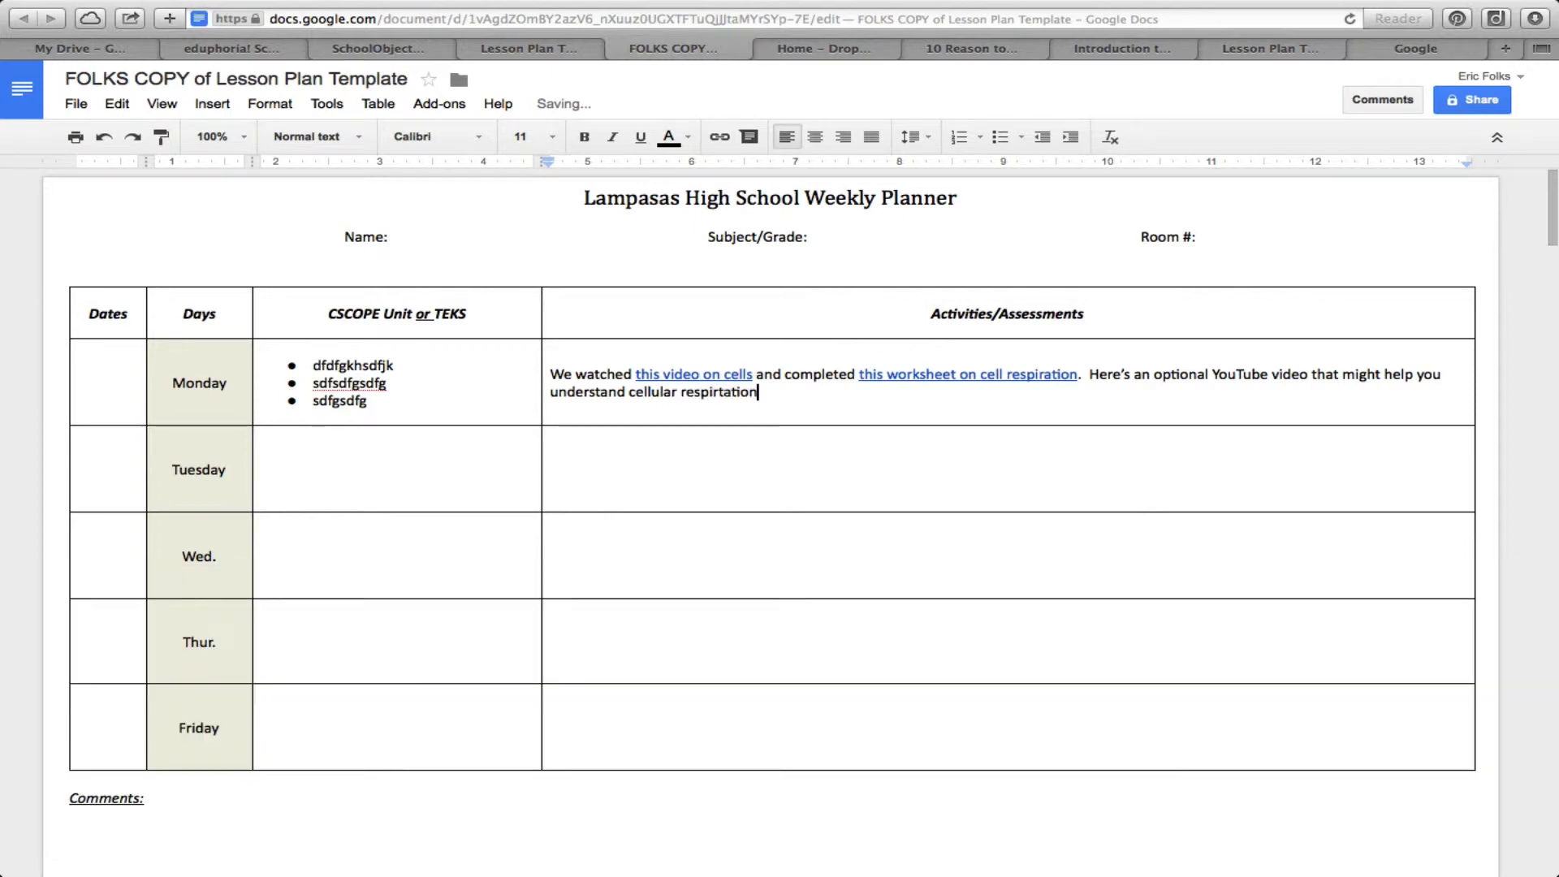
{"action": "type", "text": "."}
{"action": "right_click", "coordinate": [711, 397]}
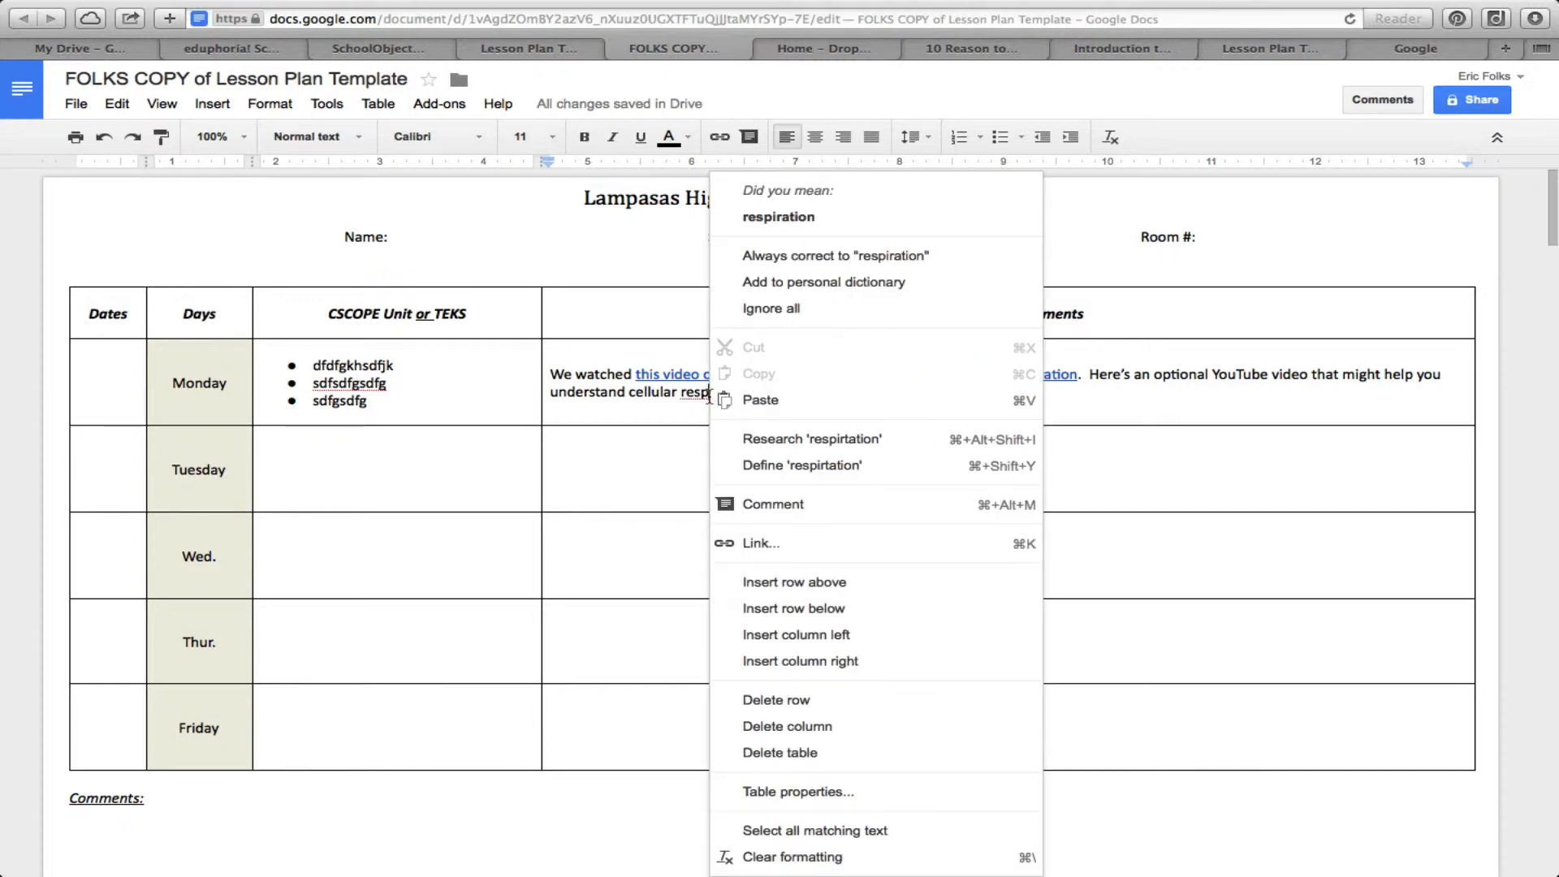
{"action": "left_click", "coordinate": [778, 218]}
Link 'optional YouTube video' to the 4:01 YouTube share URL, then return to My Drive
{"action": "left_click_drag", "start_coordinate": [1153, 375], "coordinate": [1308, 376]}
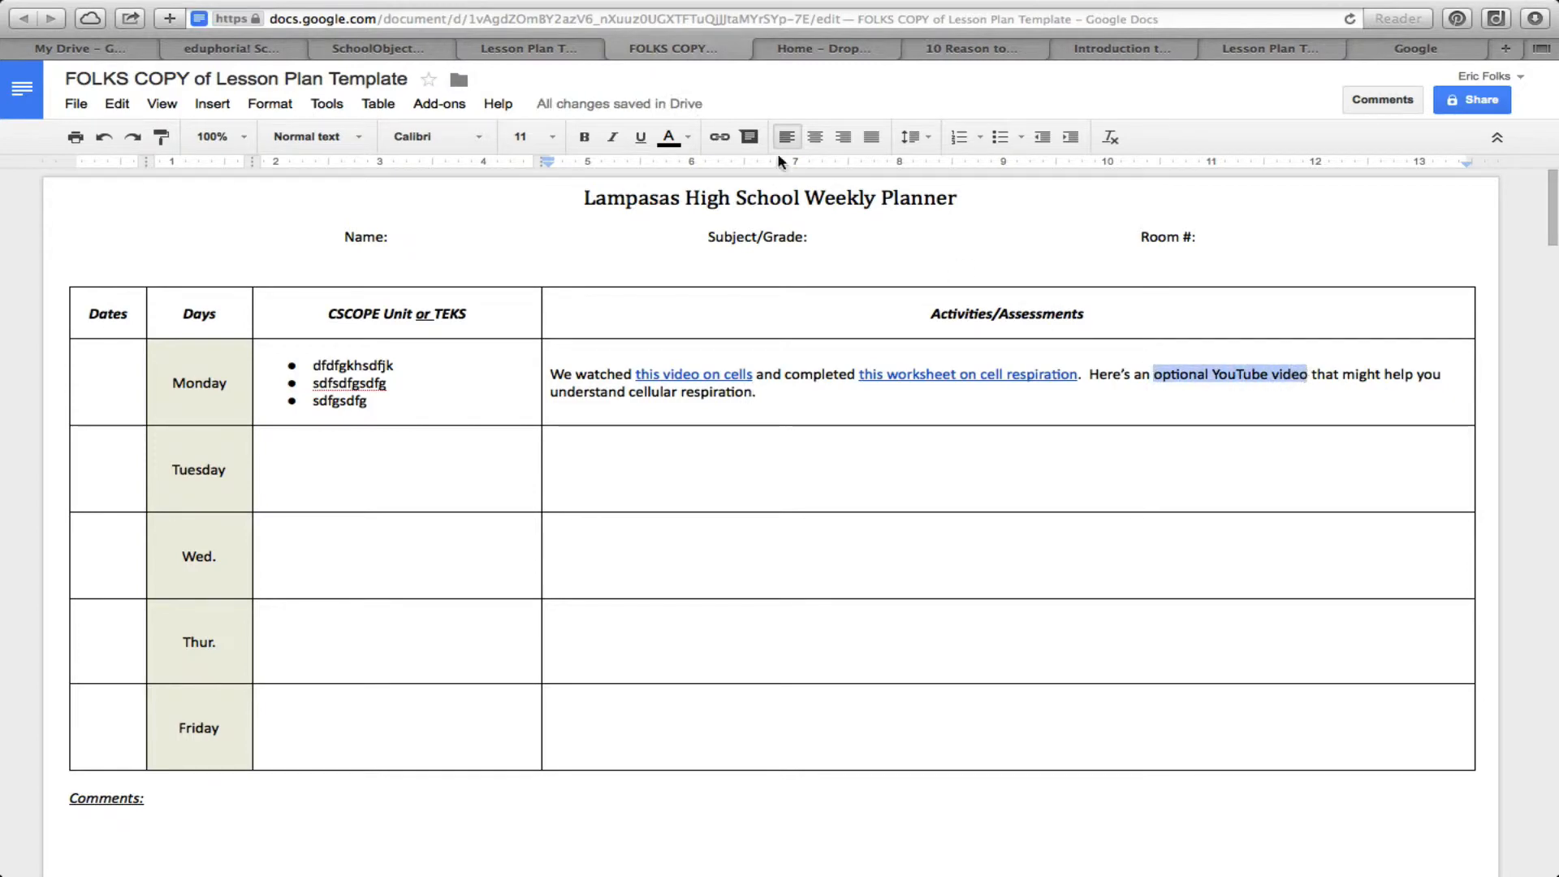
{"action": "left_click", "coordinate": [720, 137]}
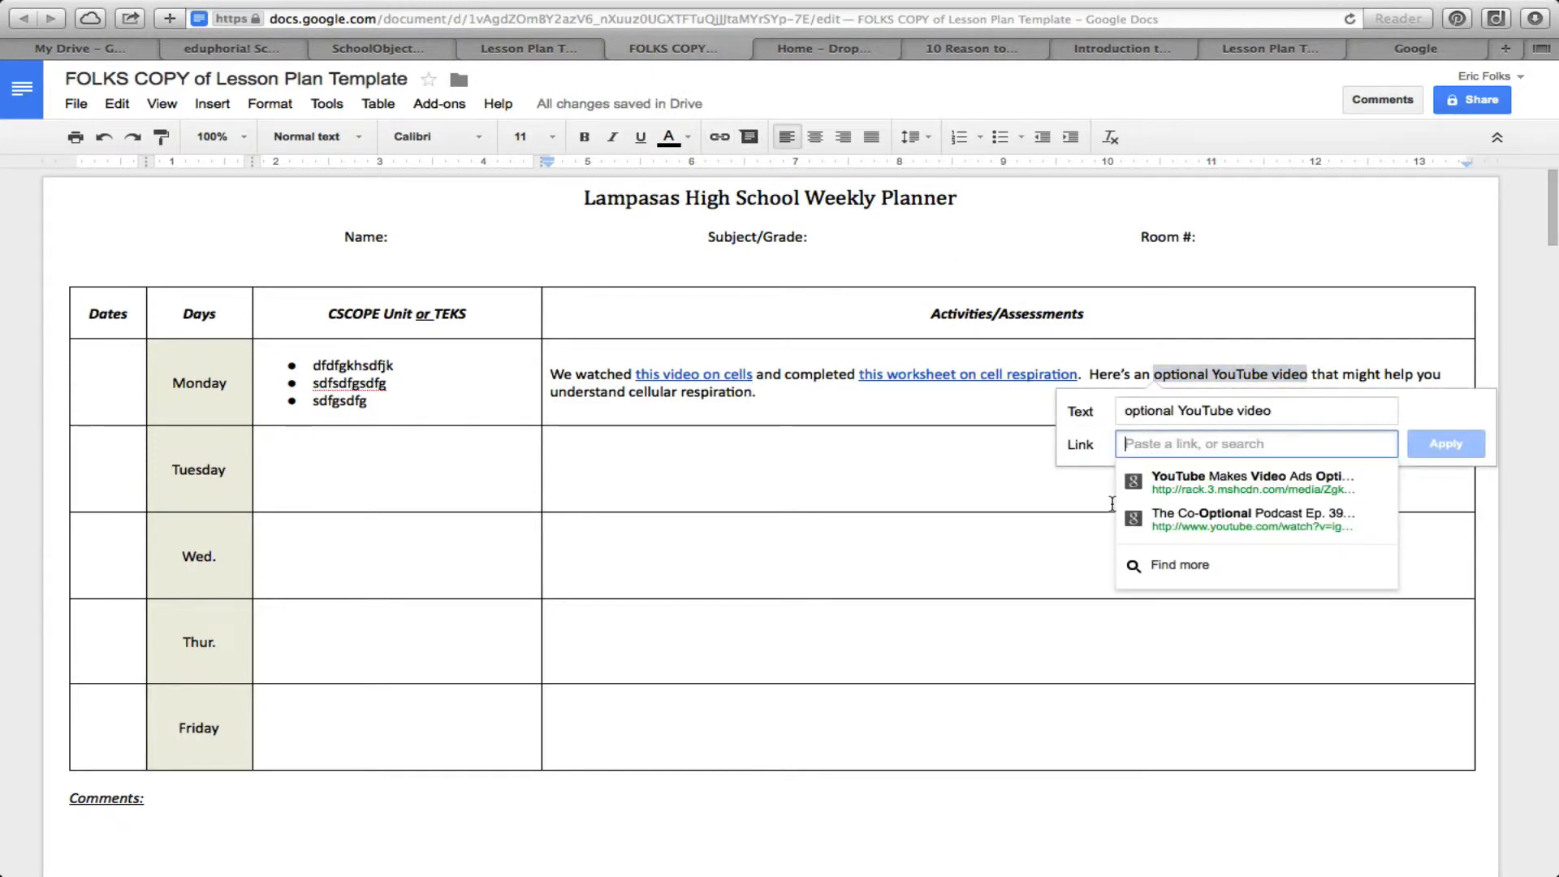
{"action": "key", "text": "super+v"}
{"action": "left_click", "coordinate": [1445, 444]}
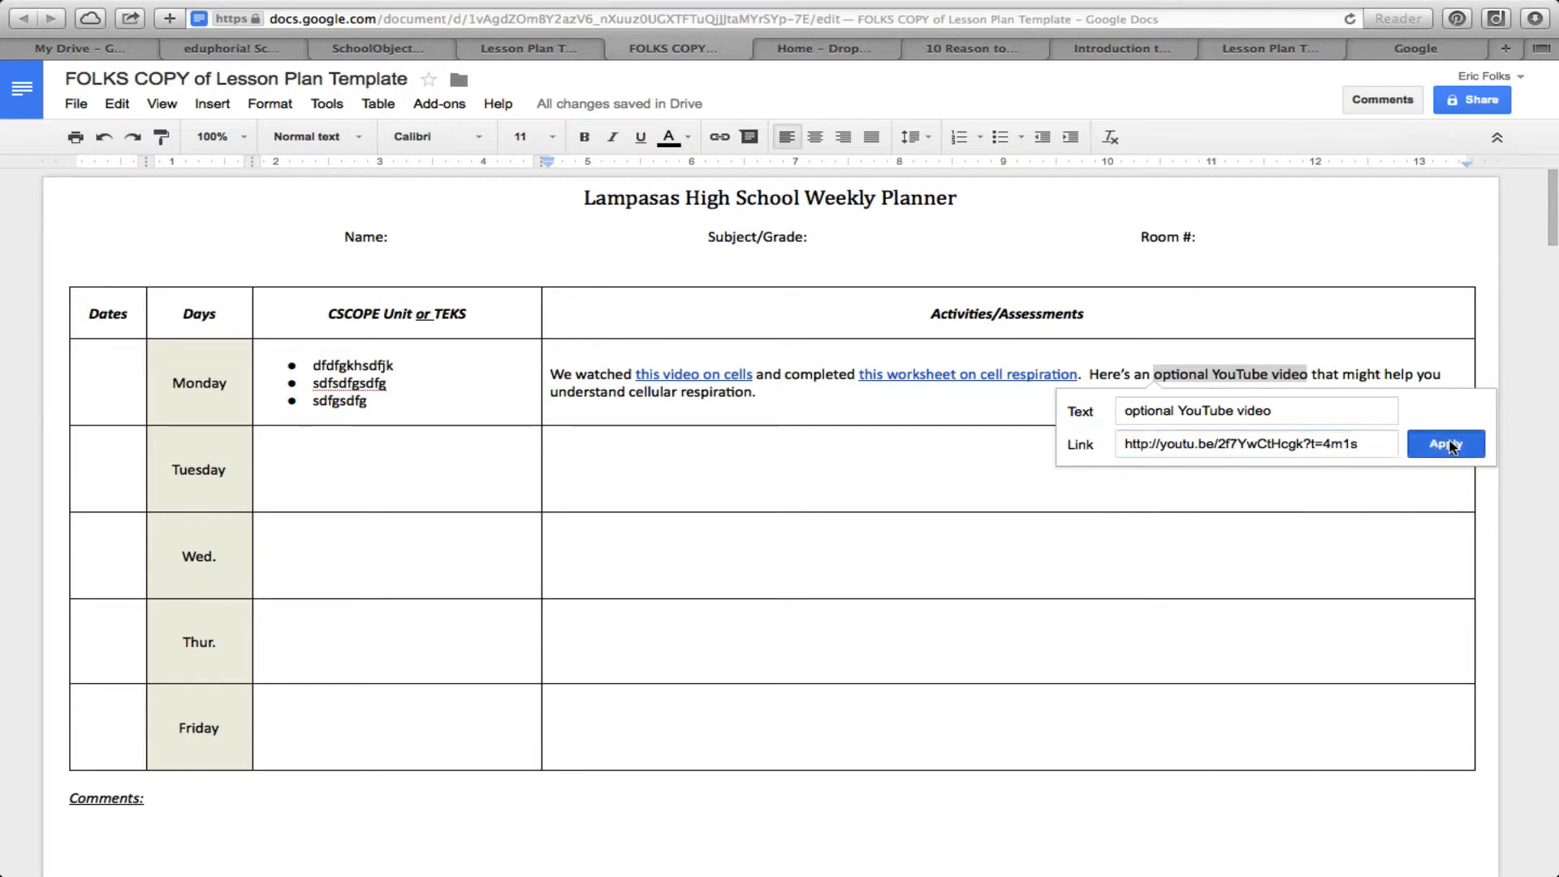
{"action": "left_click", "coordinate": [1032, 406]}
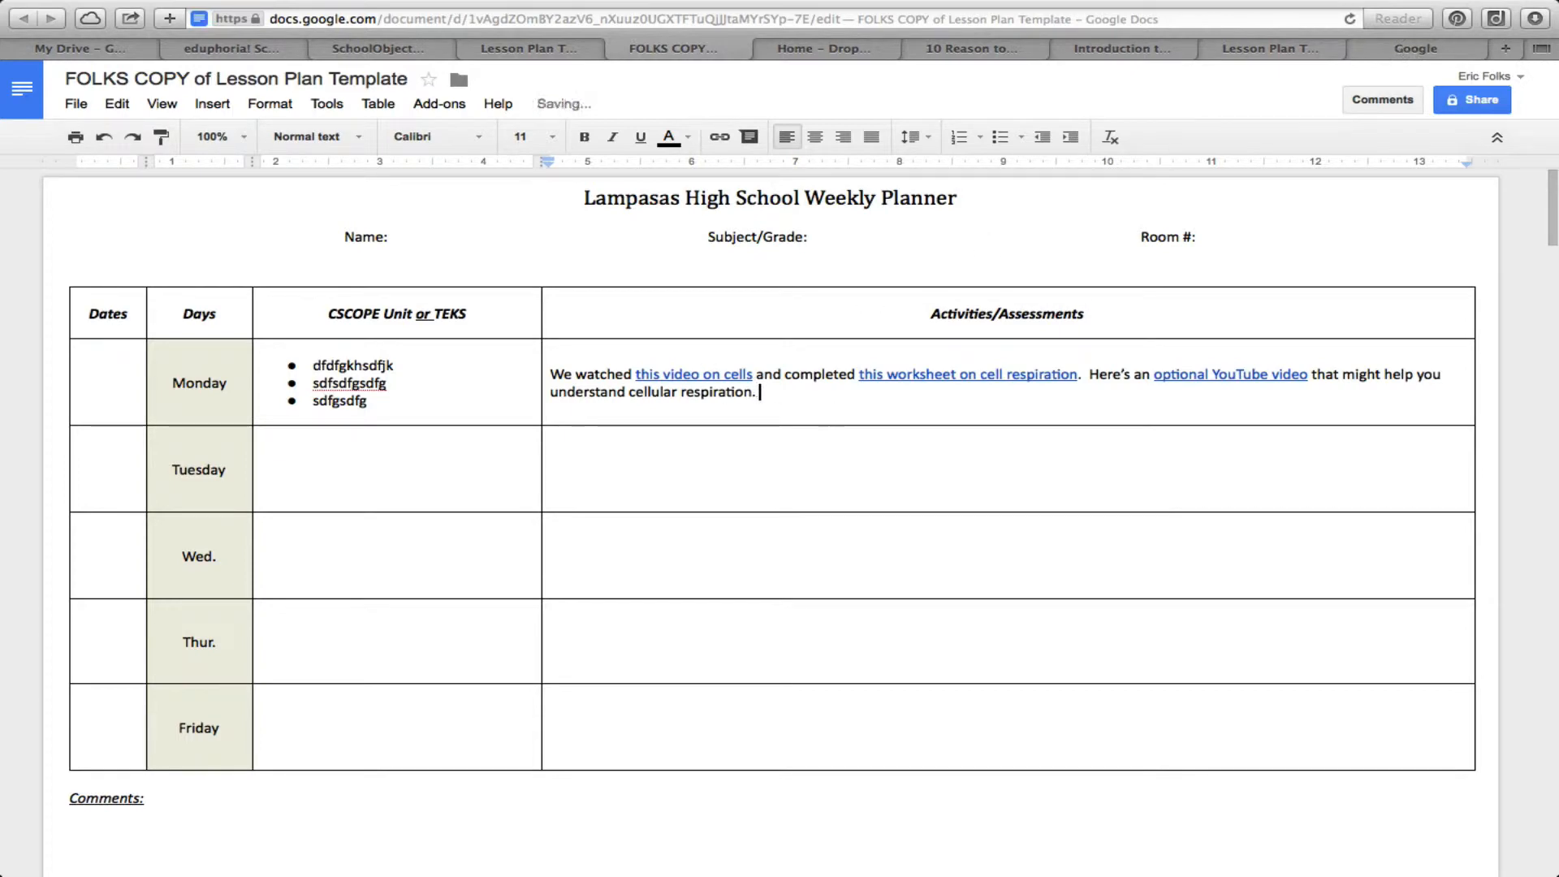
{"action": "left_click", "coordinate": [111, 48]}
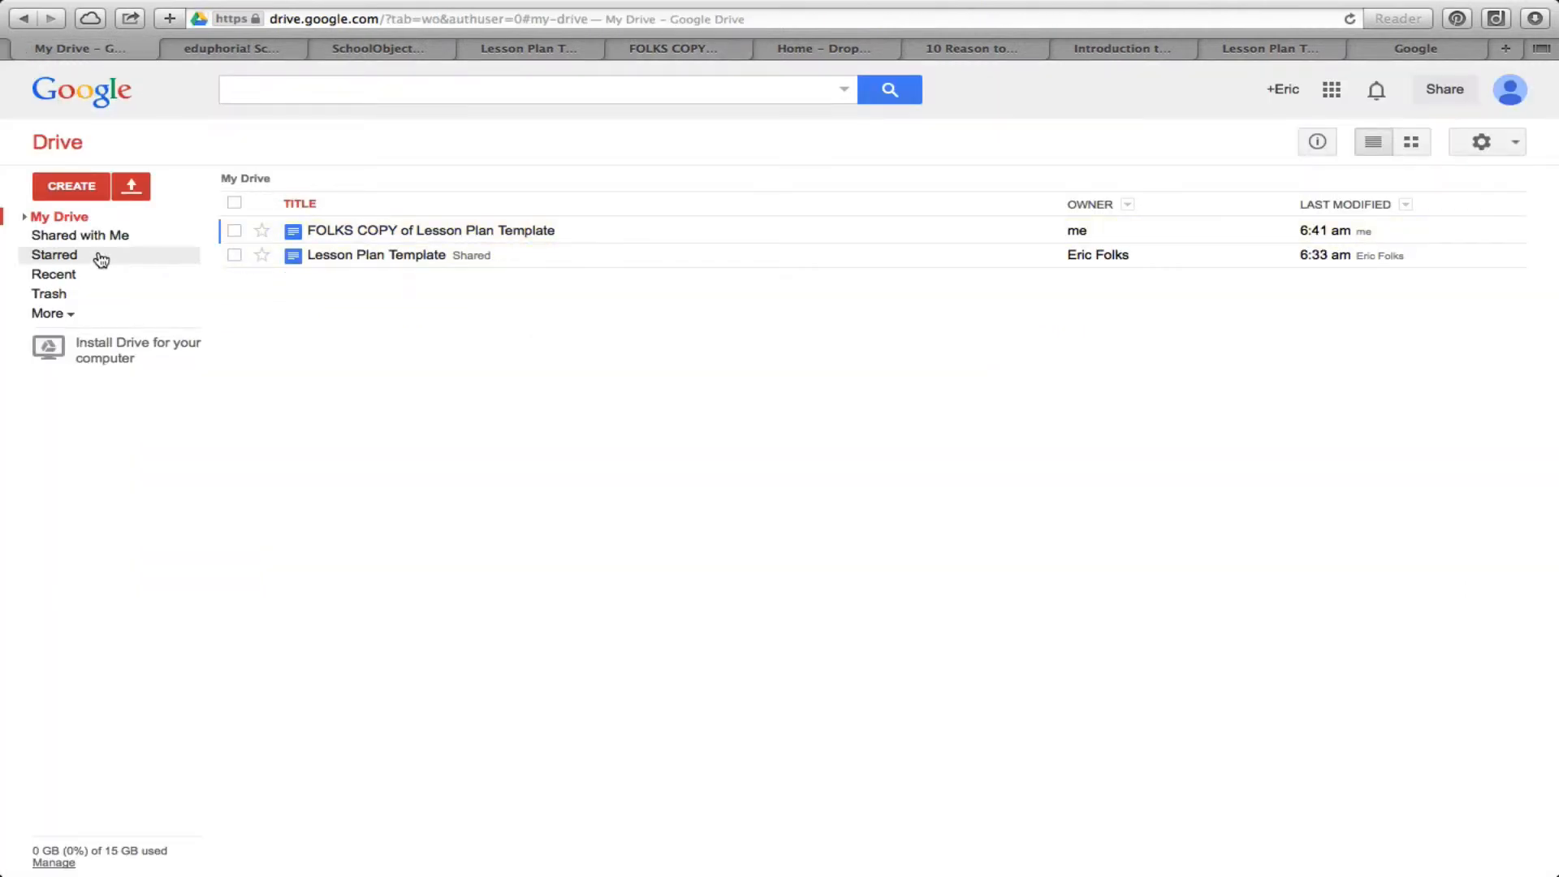
Create a new blank Google Docs document from Drive's CREATE menu
{"action": "left_click", "coordinate": [82, 192]}
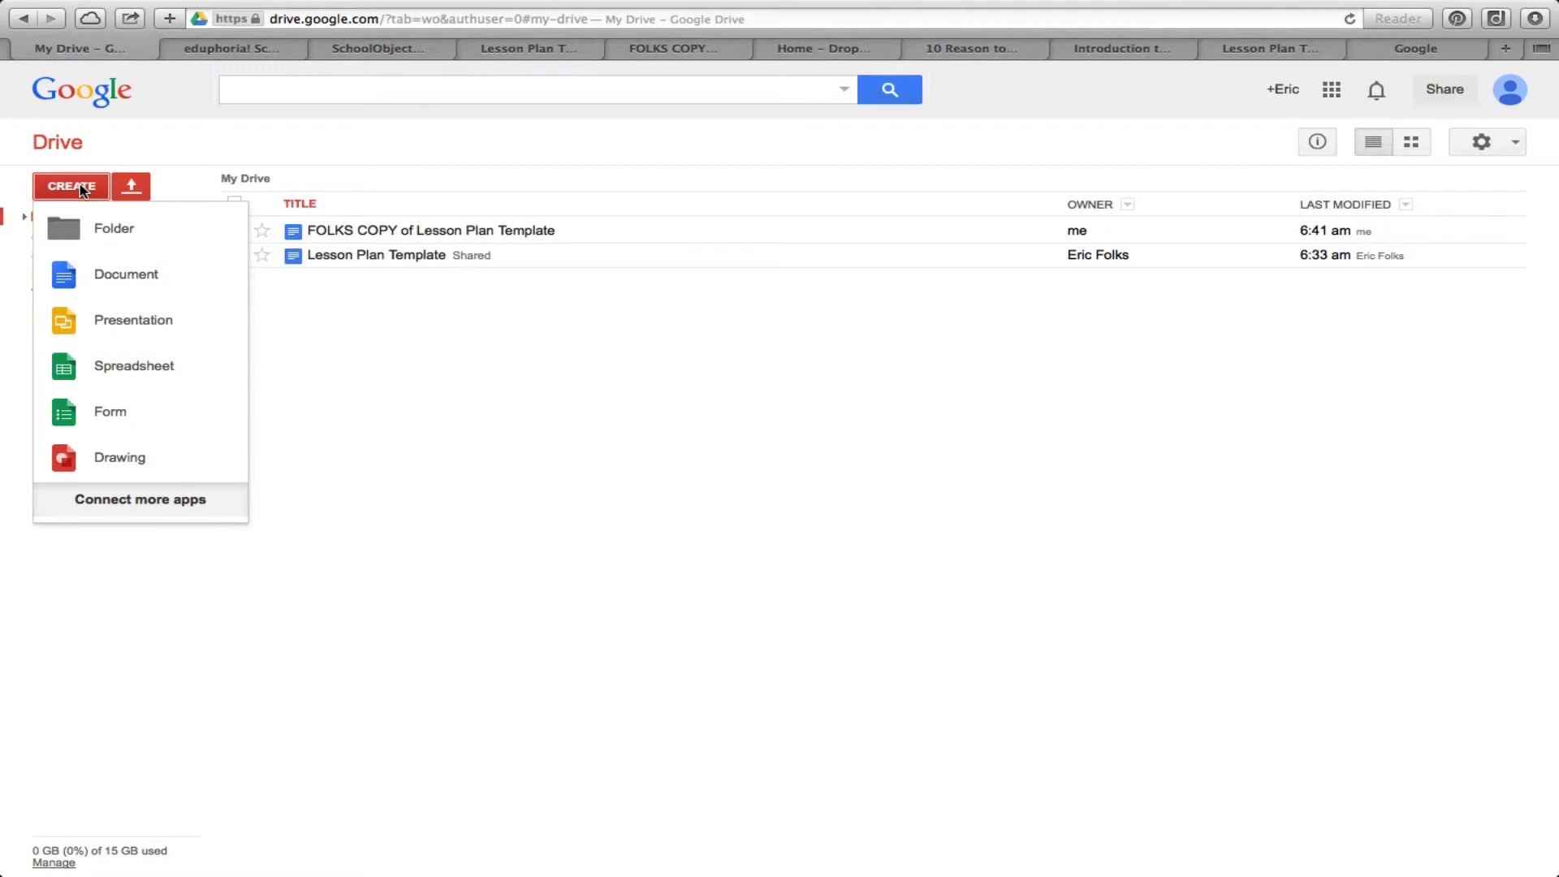
{"action": "left_click", "coordinate": [131, 277]}
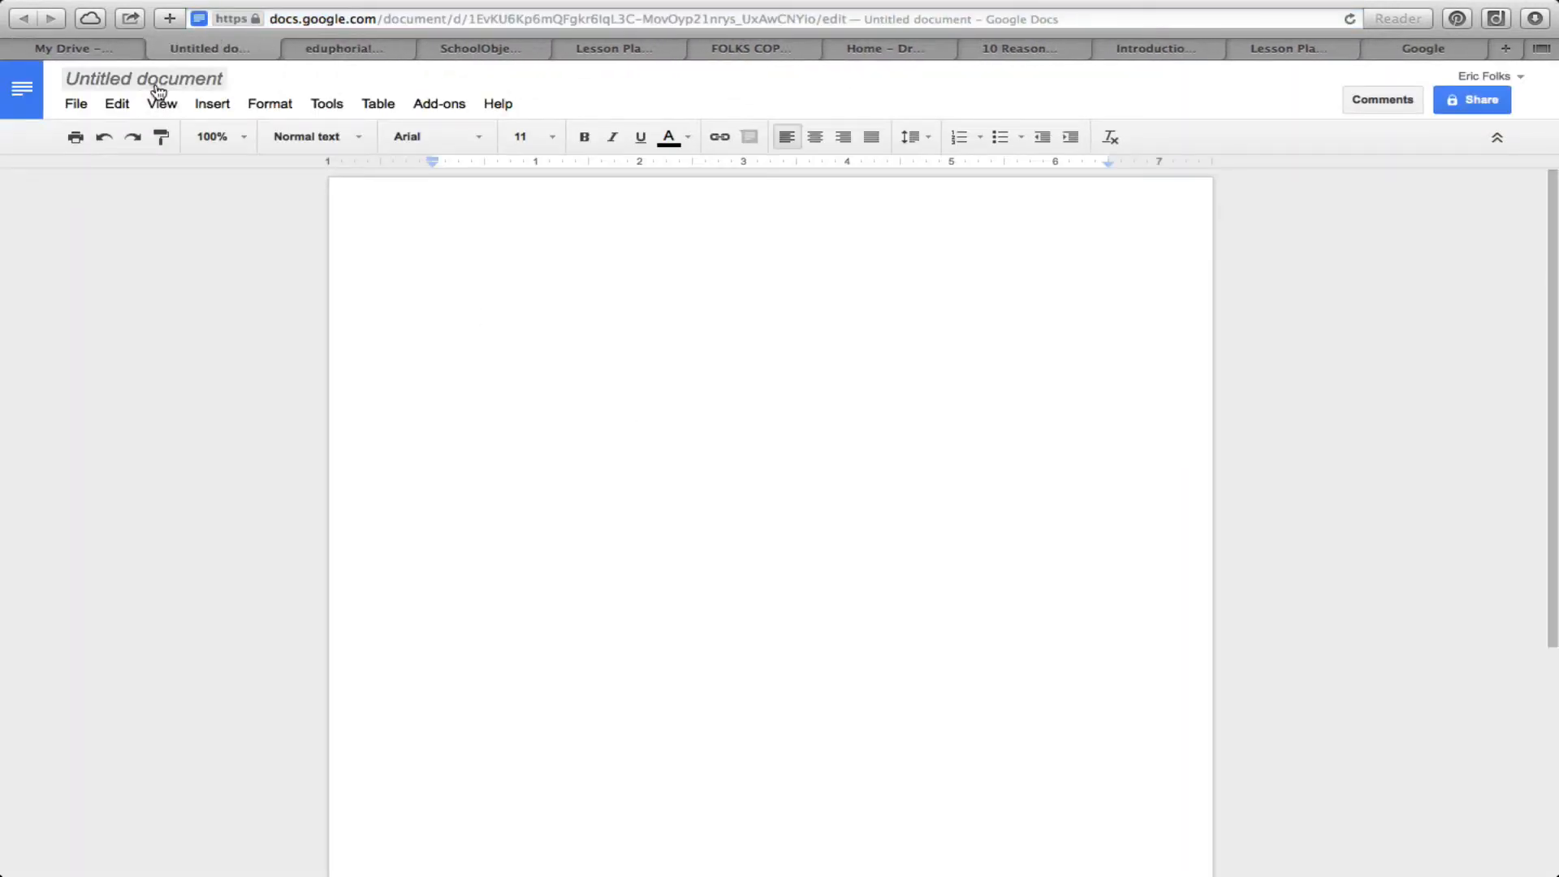
Rename the new document 'Template for cell respiration'
{"action": "left_click", "coordinate": [158, 87]}
{"action": "type", "text": "Tem"}
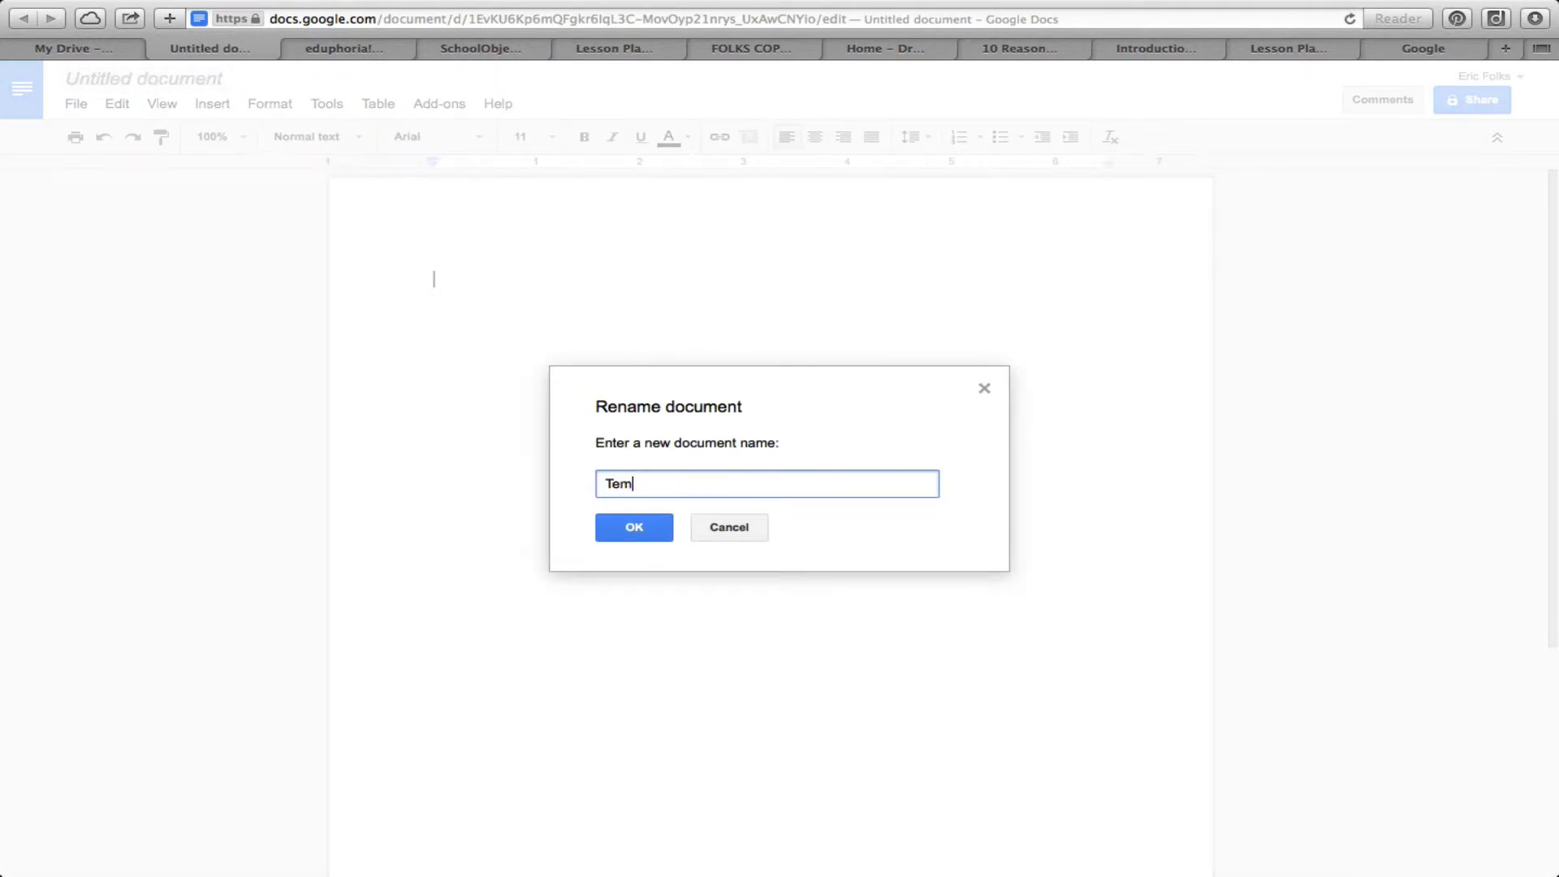
{"action": "type", "text": "plate for cell respitrartiontion"}
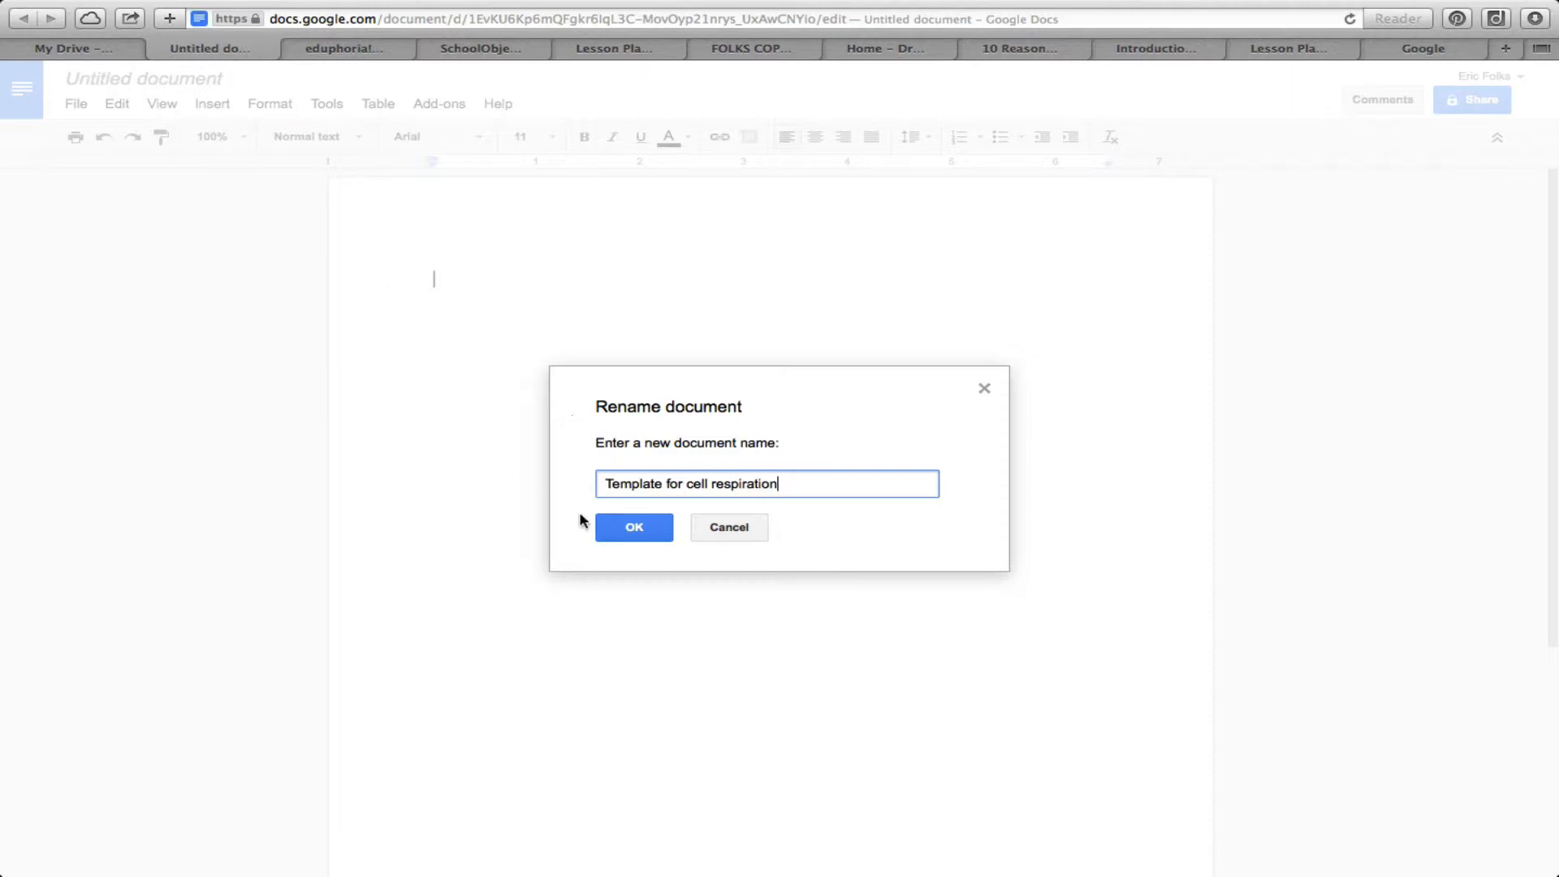
{"action": "left_click", "coordinate": [632, 530]}
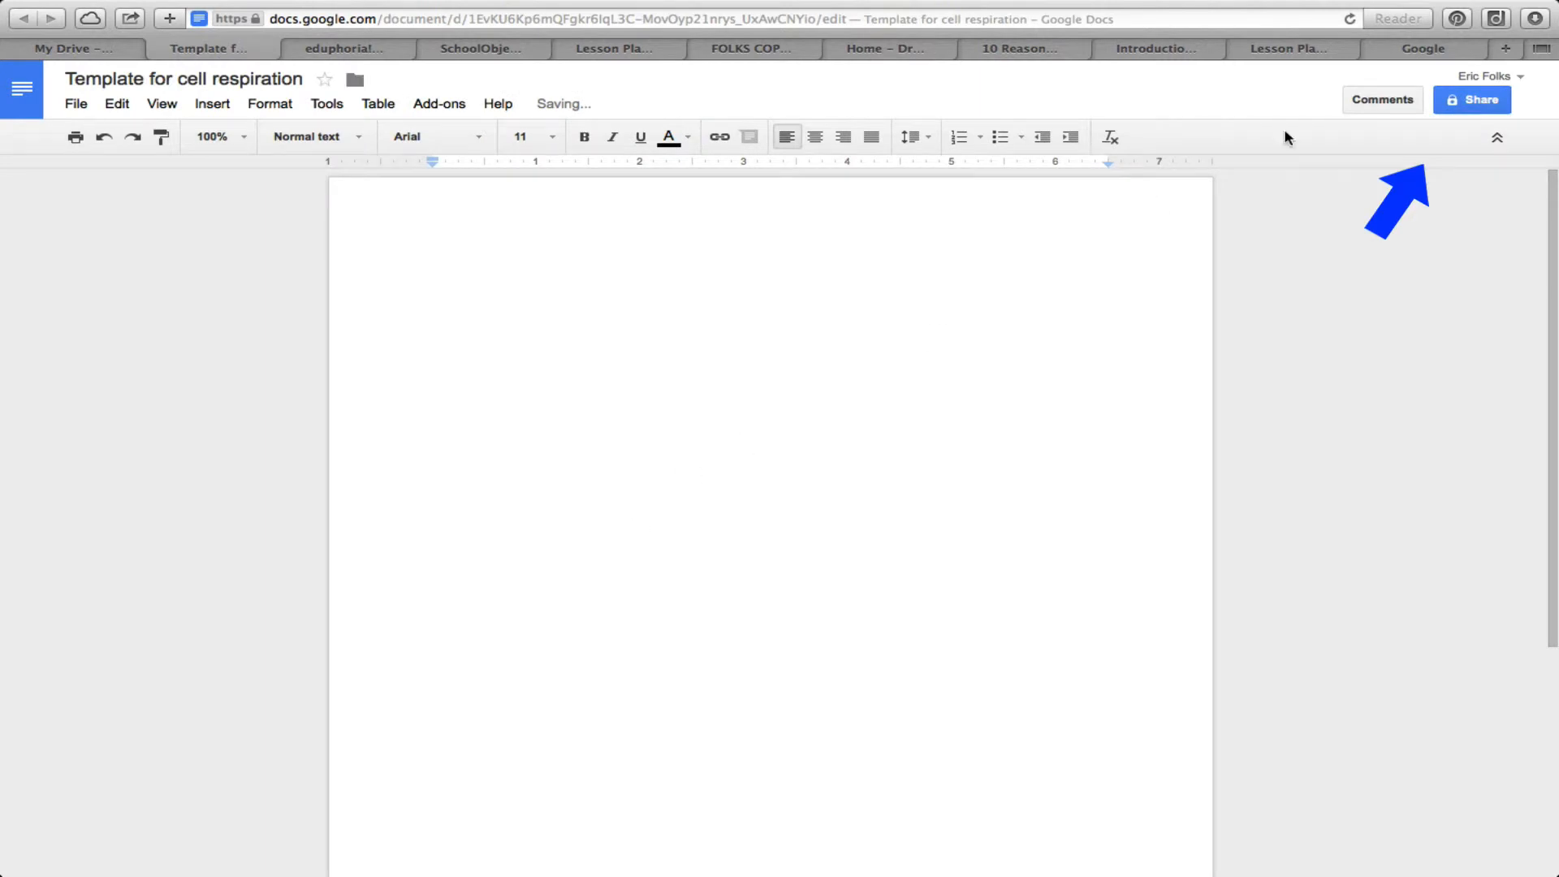
Make it viewable by anyone with the link, copy that link, and return to the lesson plan
{"action": "left_click", "coordinate": [1478, 99]}
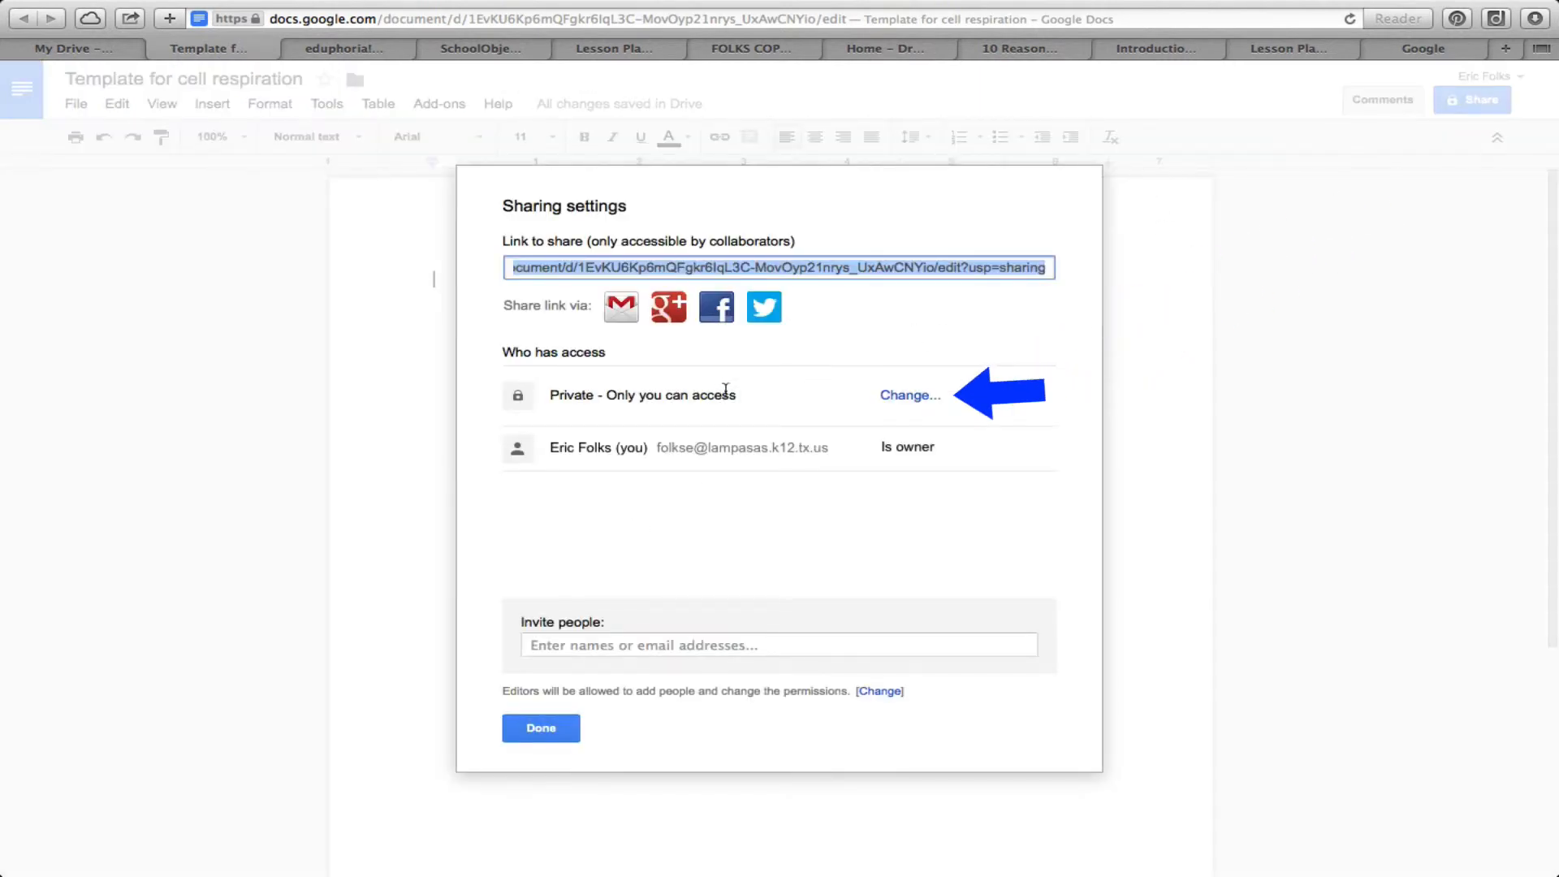
{"action": "left_click", "coordinate": [908, 398]}
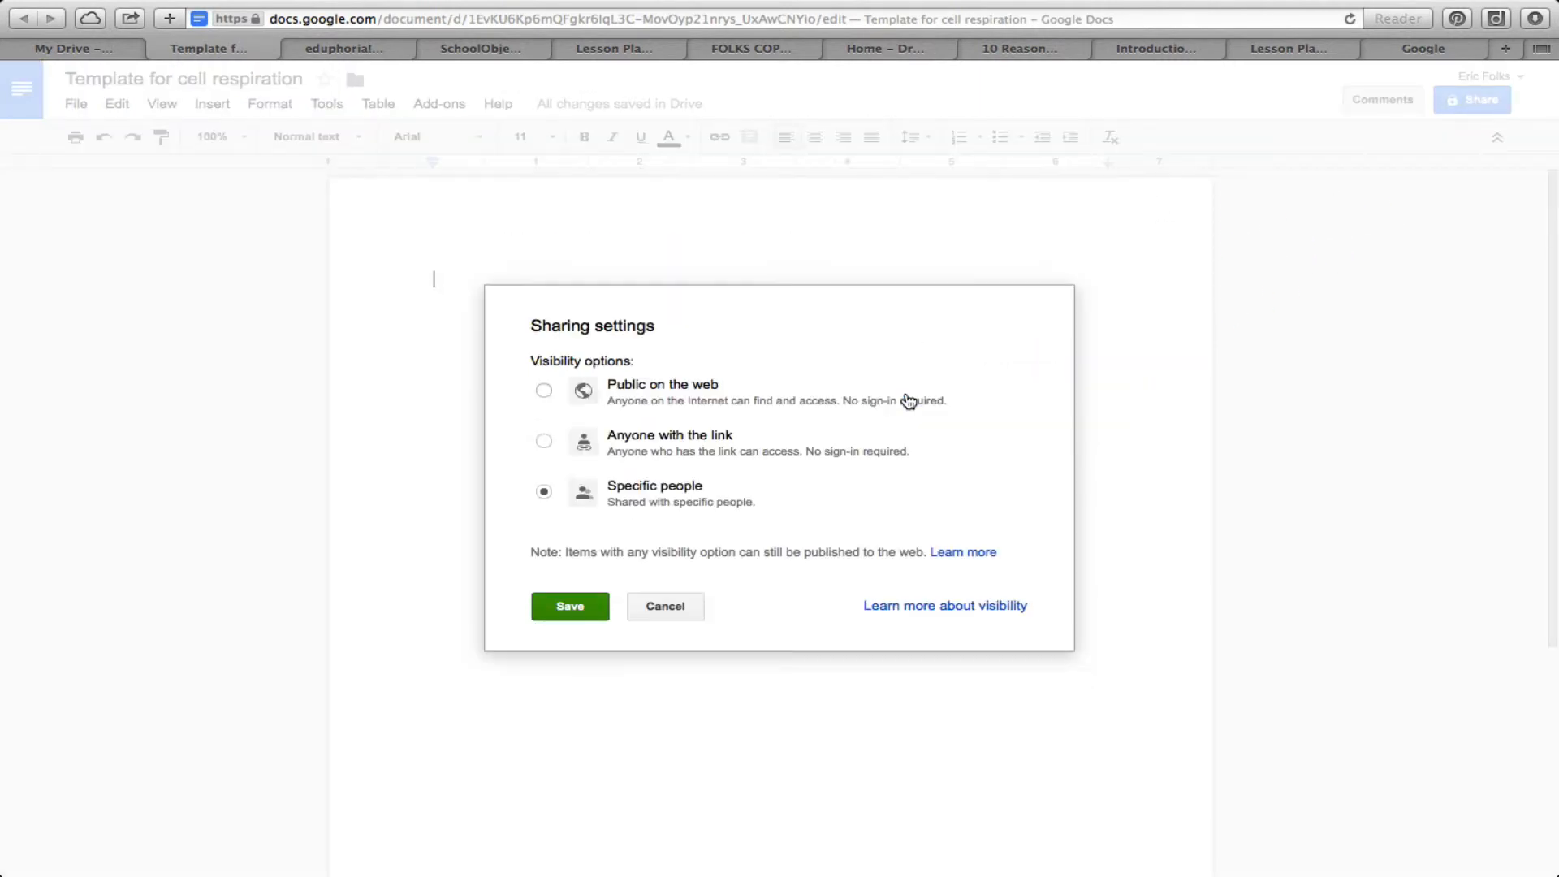
{"action": "left_click", "coordinate": [680, 439]}
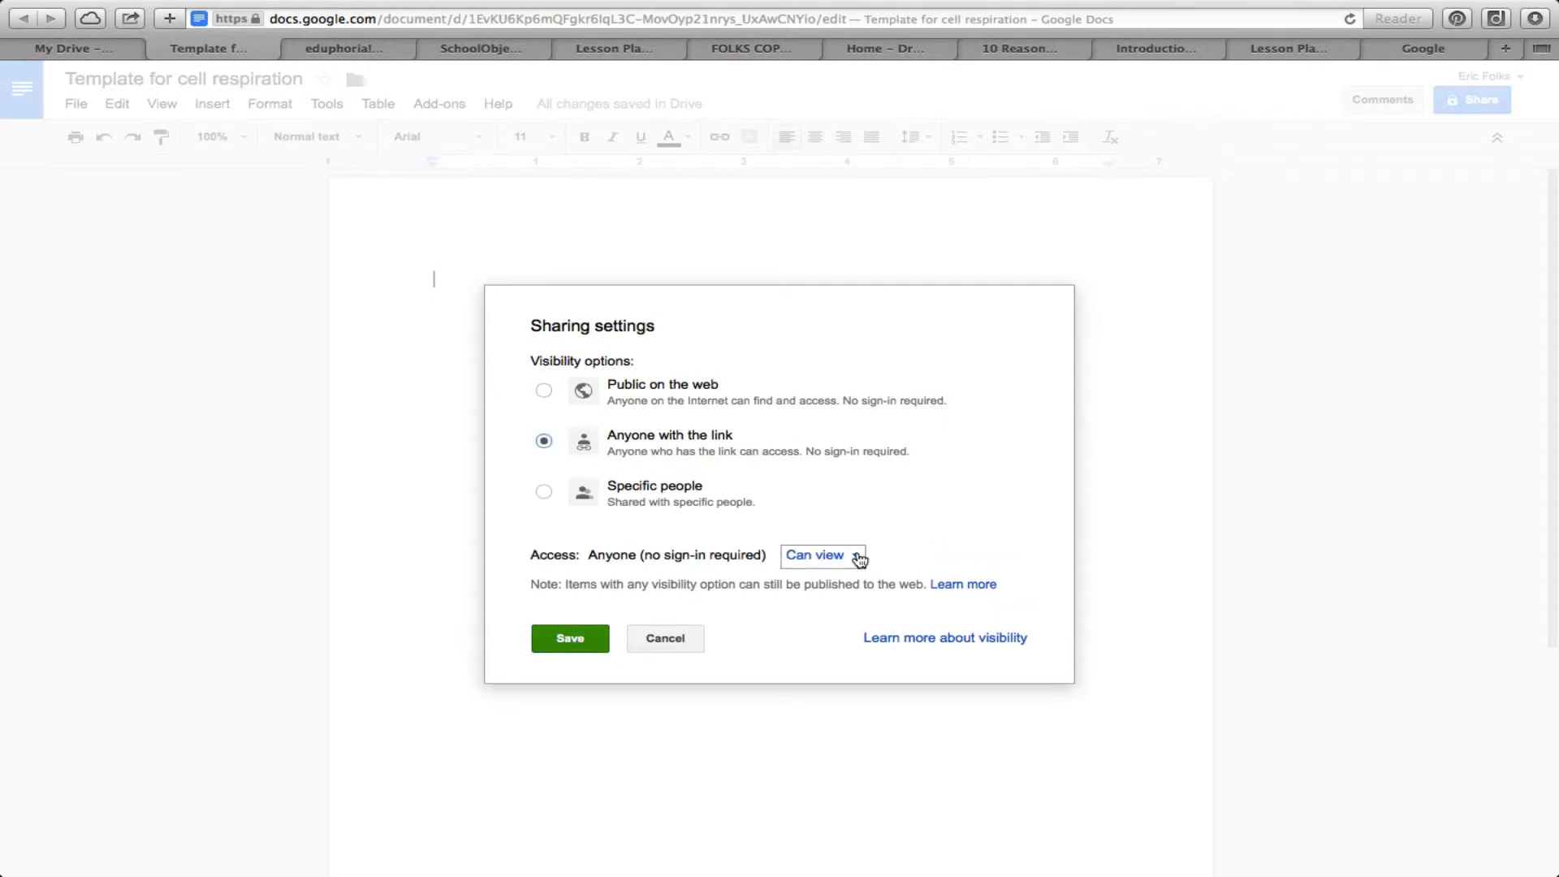
{"action": "left_click", "coordinate": [568, 640]}
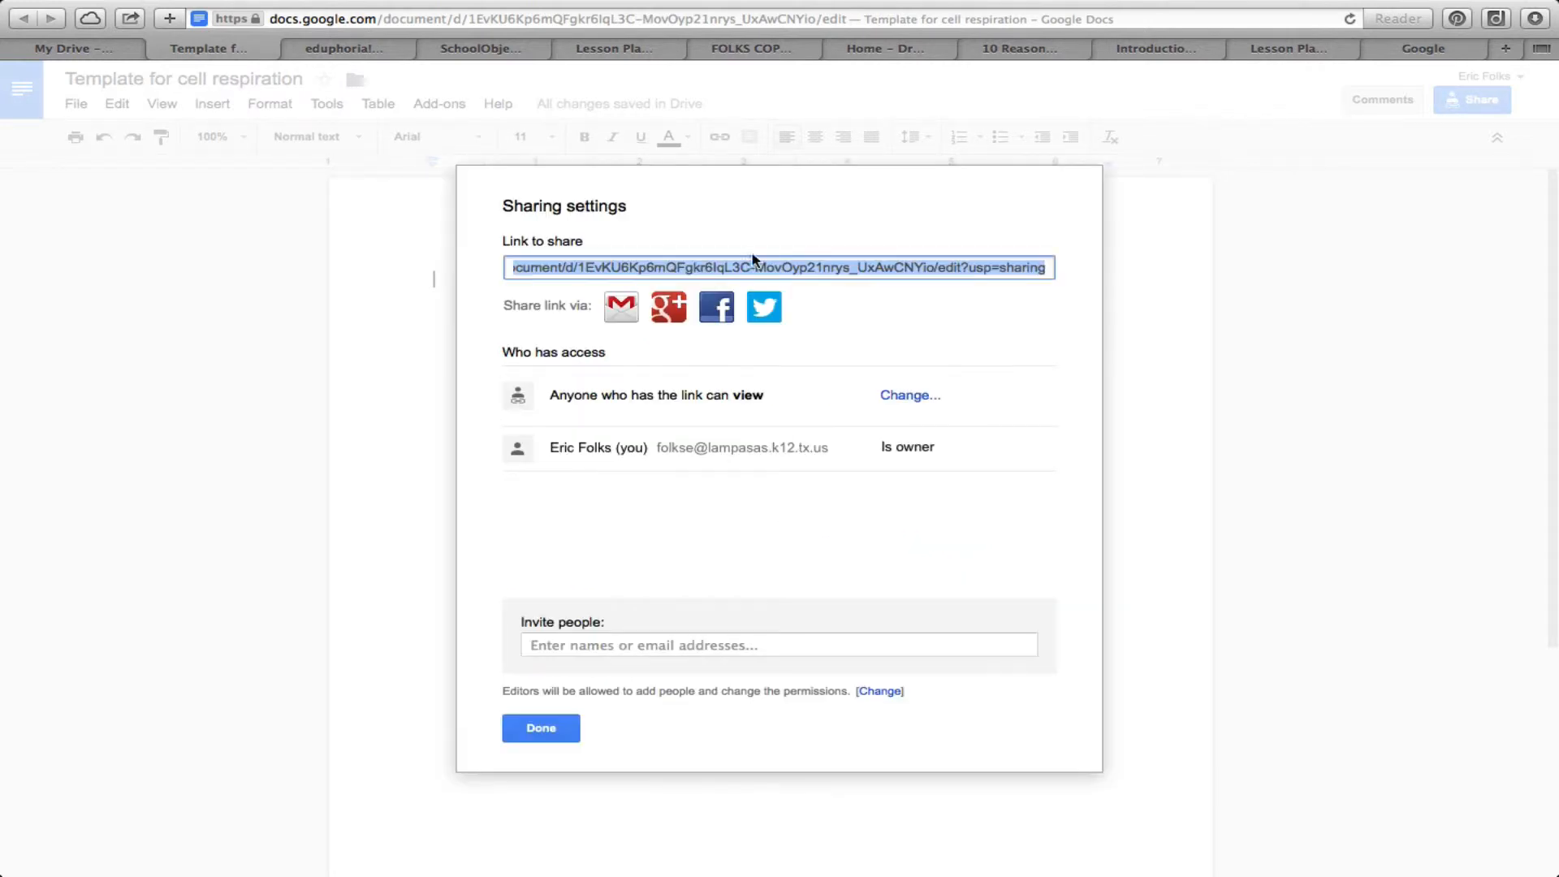
{"action": "right_click", "coordinate": [829, 267]}
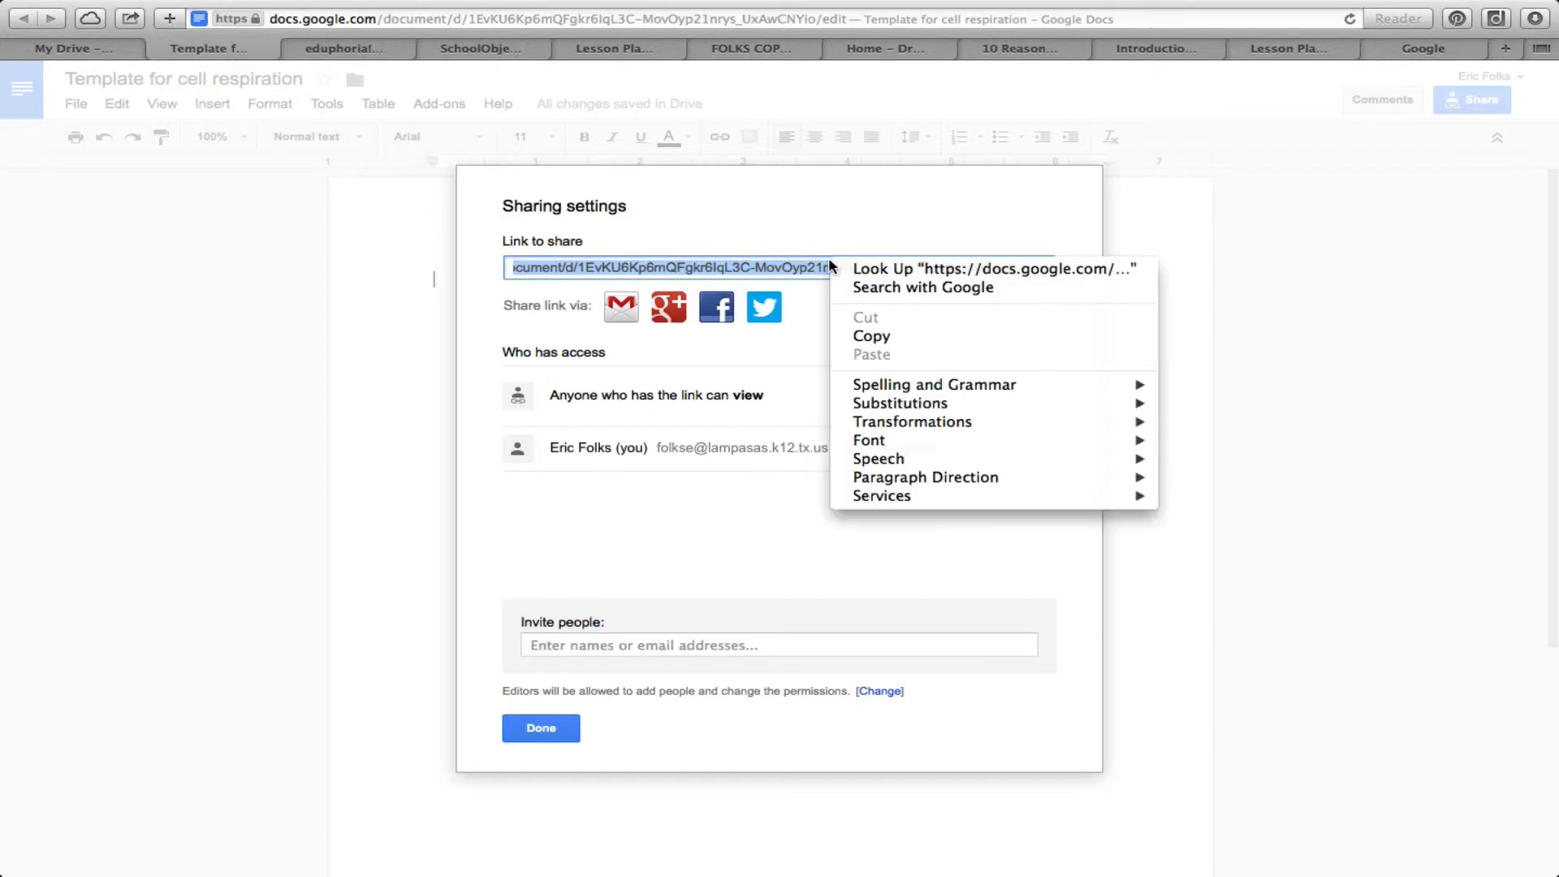
{"action": "left_click", "coordinate": [872, 335]}
{"action": "left_click", "coordinate": [541, 729]}
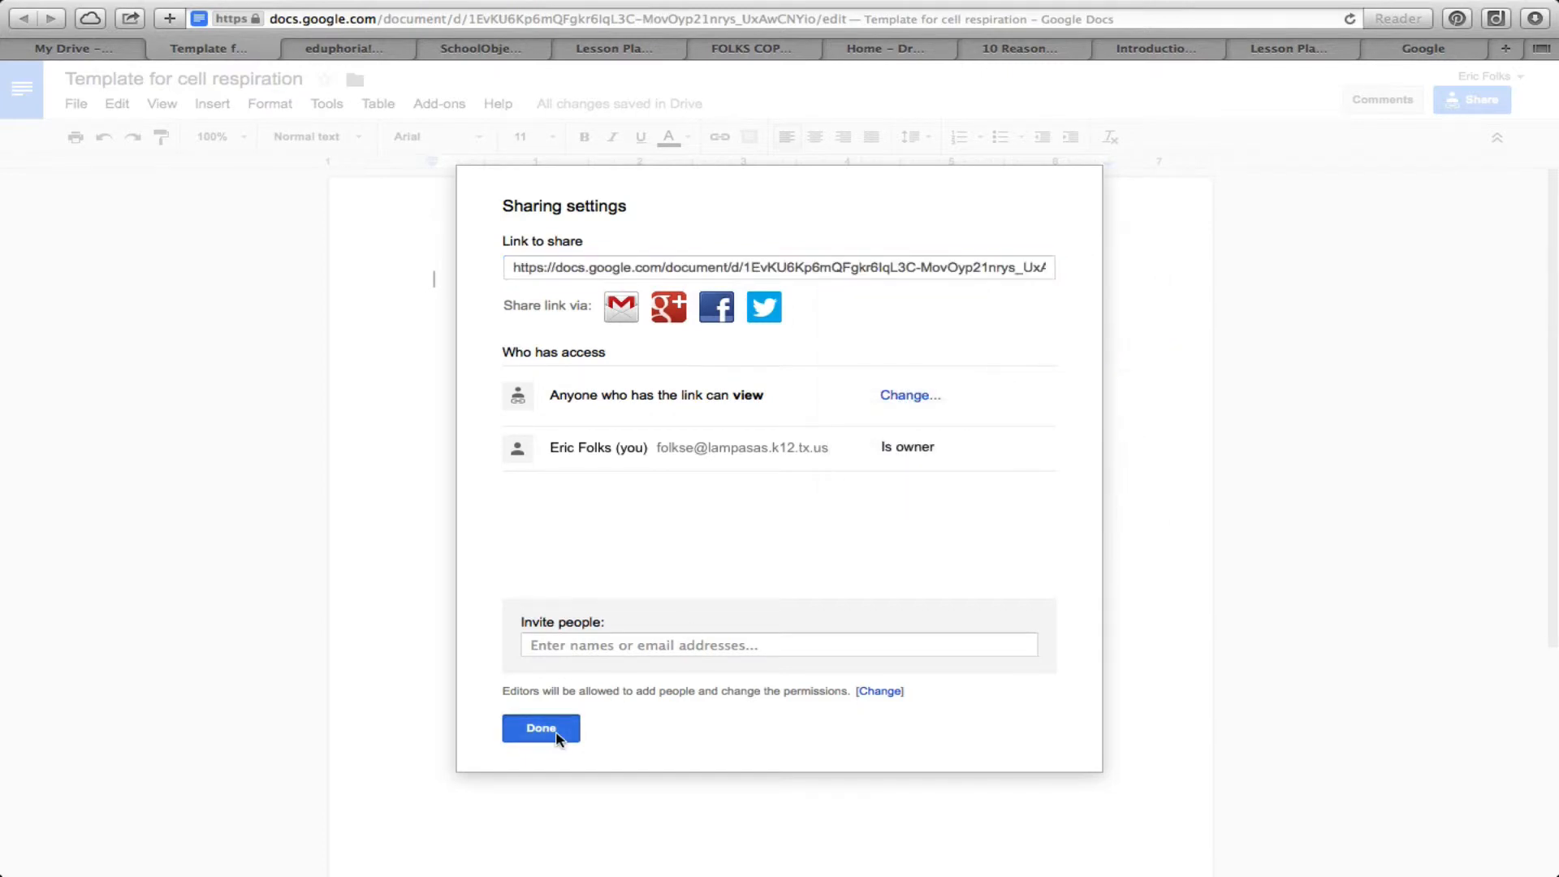
{"action": "left_click", "coordinate": [160, 49]}
{"action": "left_click", "coordinate": [615, 50]}
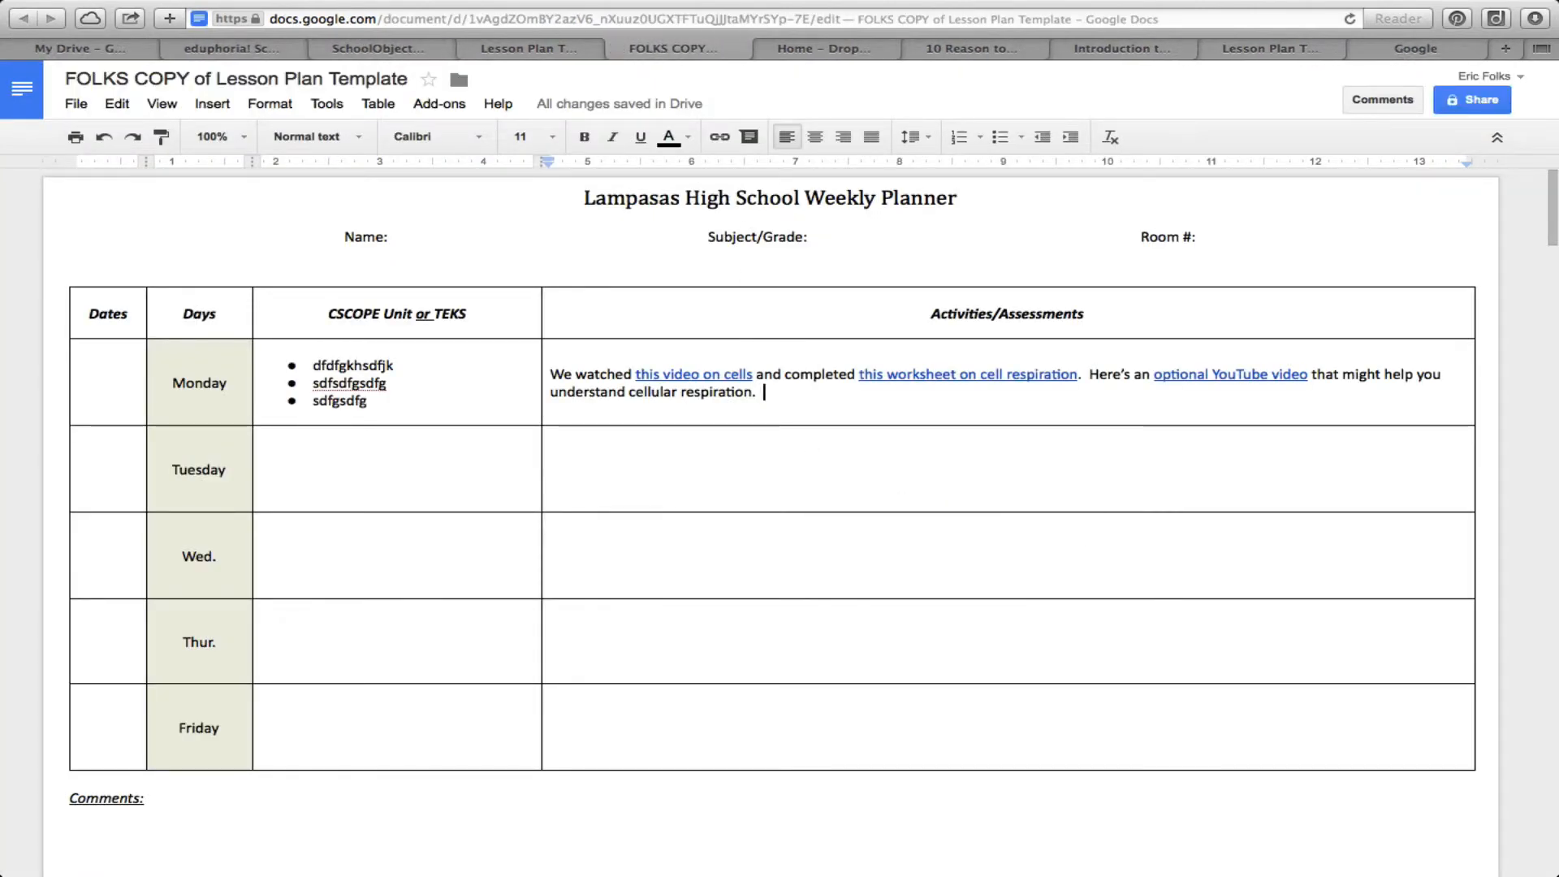
Add 'This template might also help' and link 'template' to the shared template document
{"action": "type", "text": "This "}
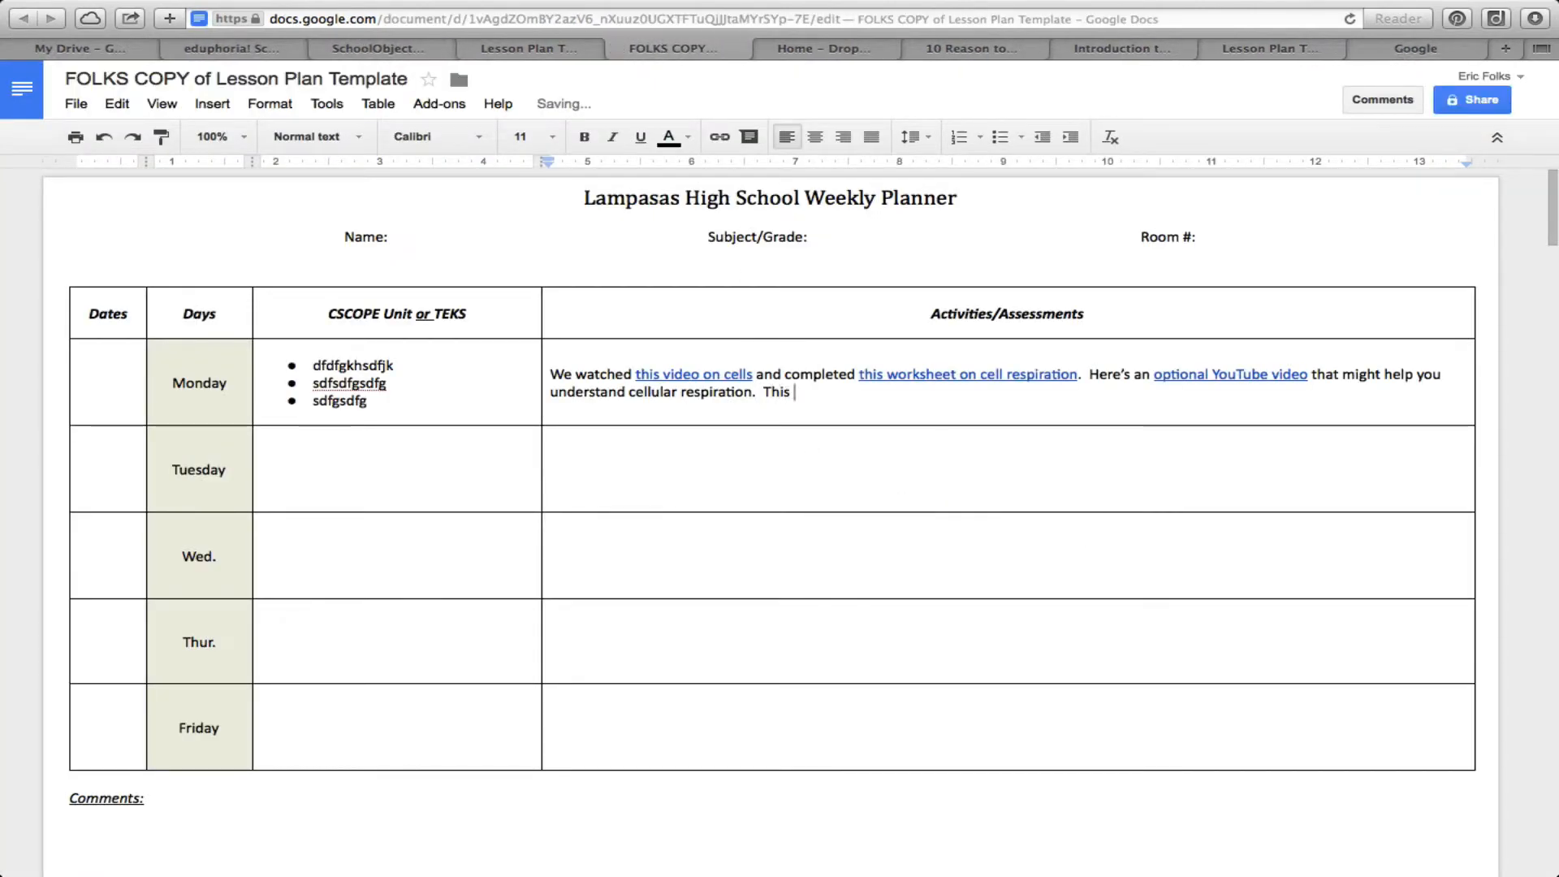
{"action": "type", "text": "template "}
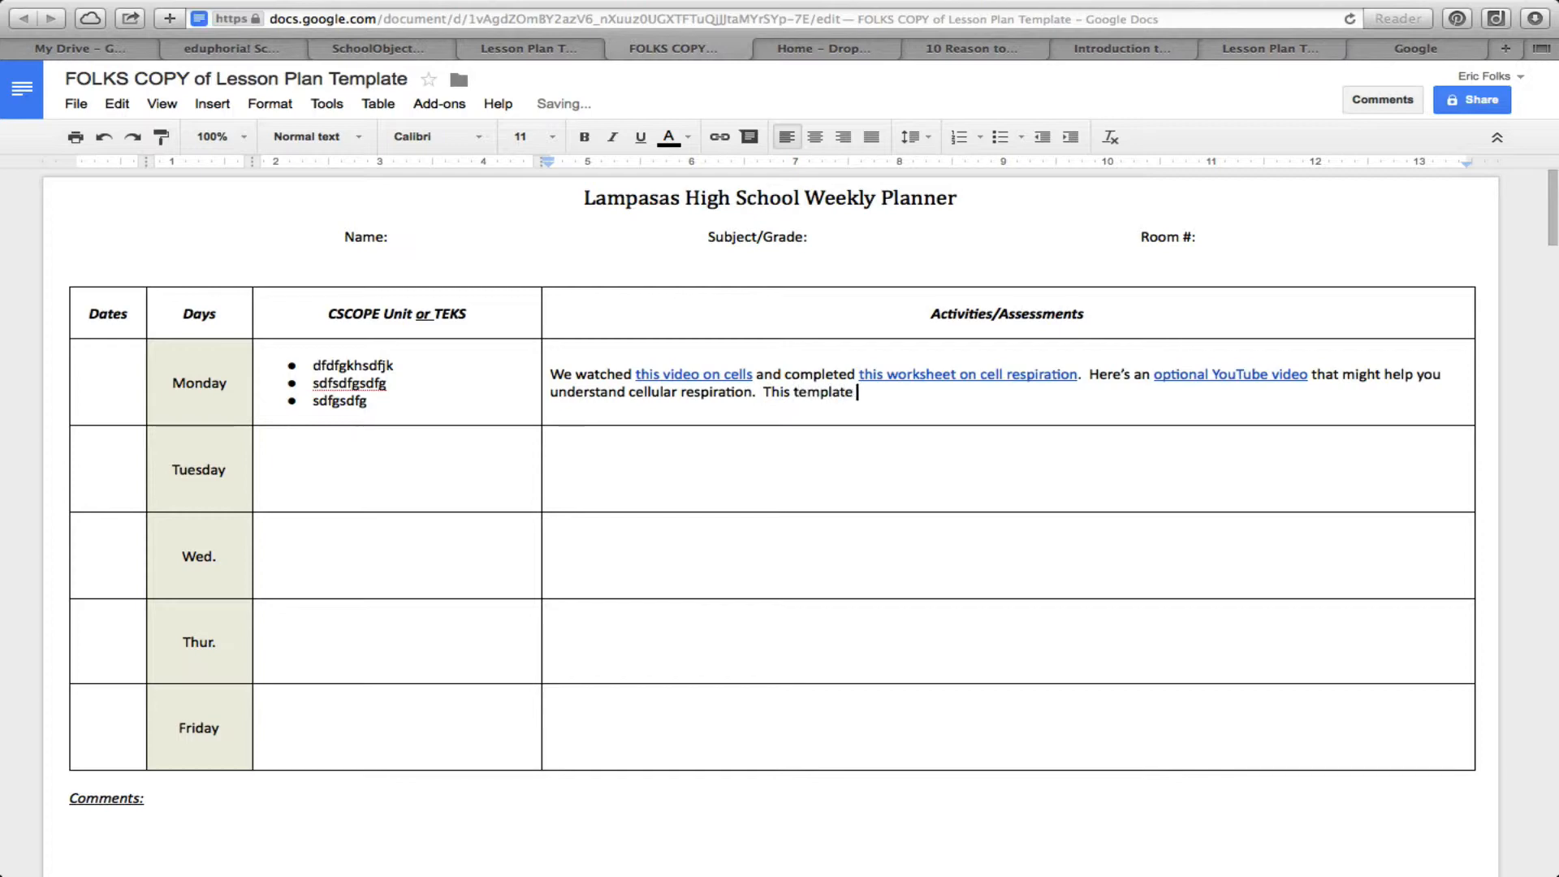
{"action": "type", "text": "might also "}
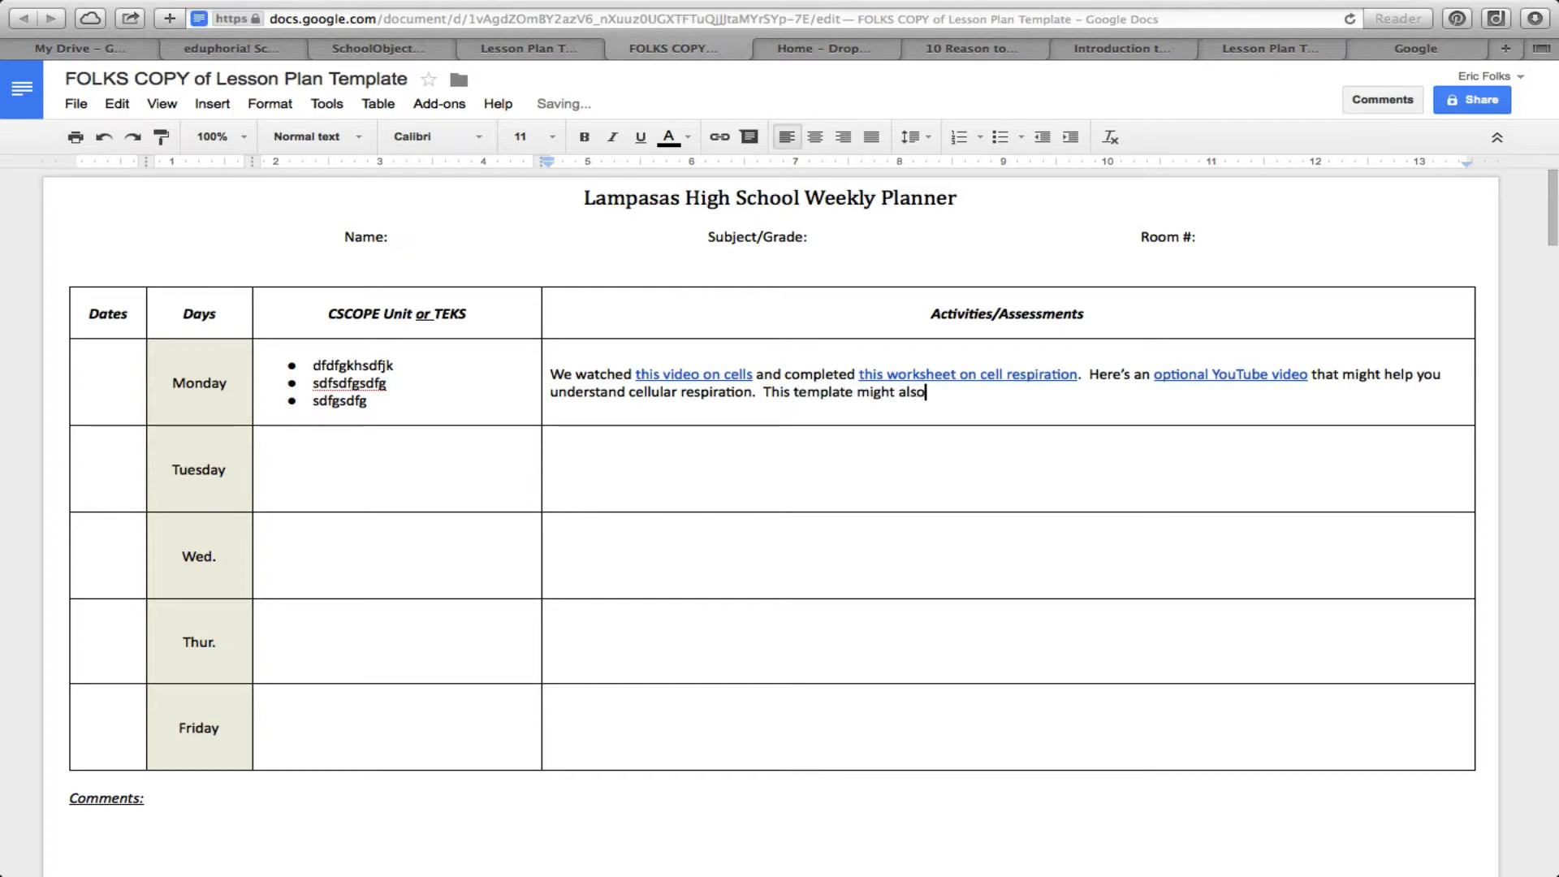
{"action": "type", "text": "help."}
{"action": "left_click_drag", "start_coordinate": [853, 393], "coordinate": [797, 388]}
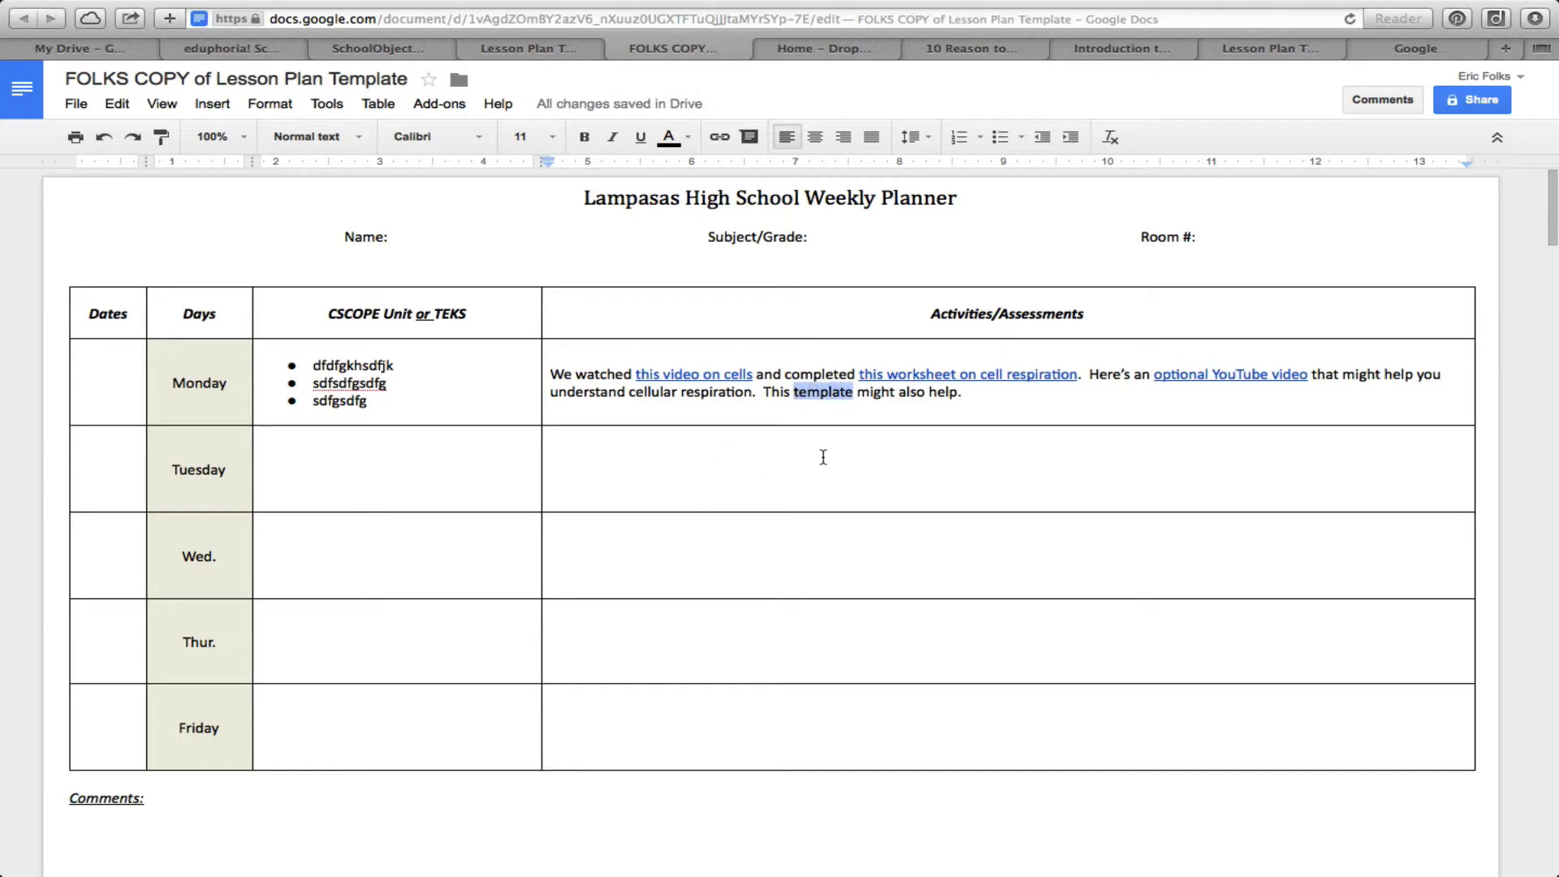
{"action": "left_click", "coordinate": [720, 136]}
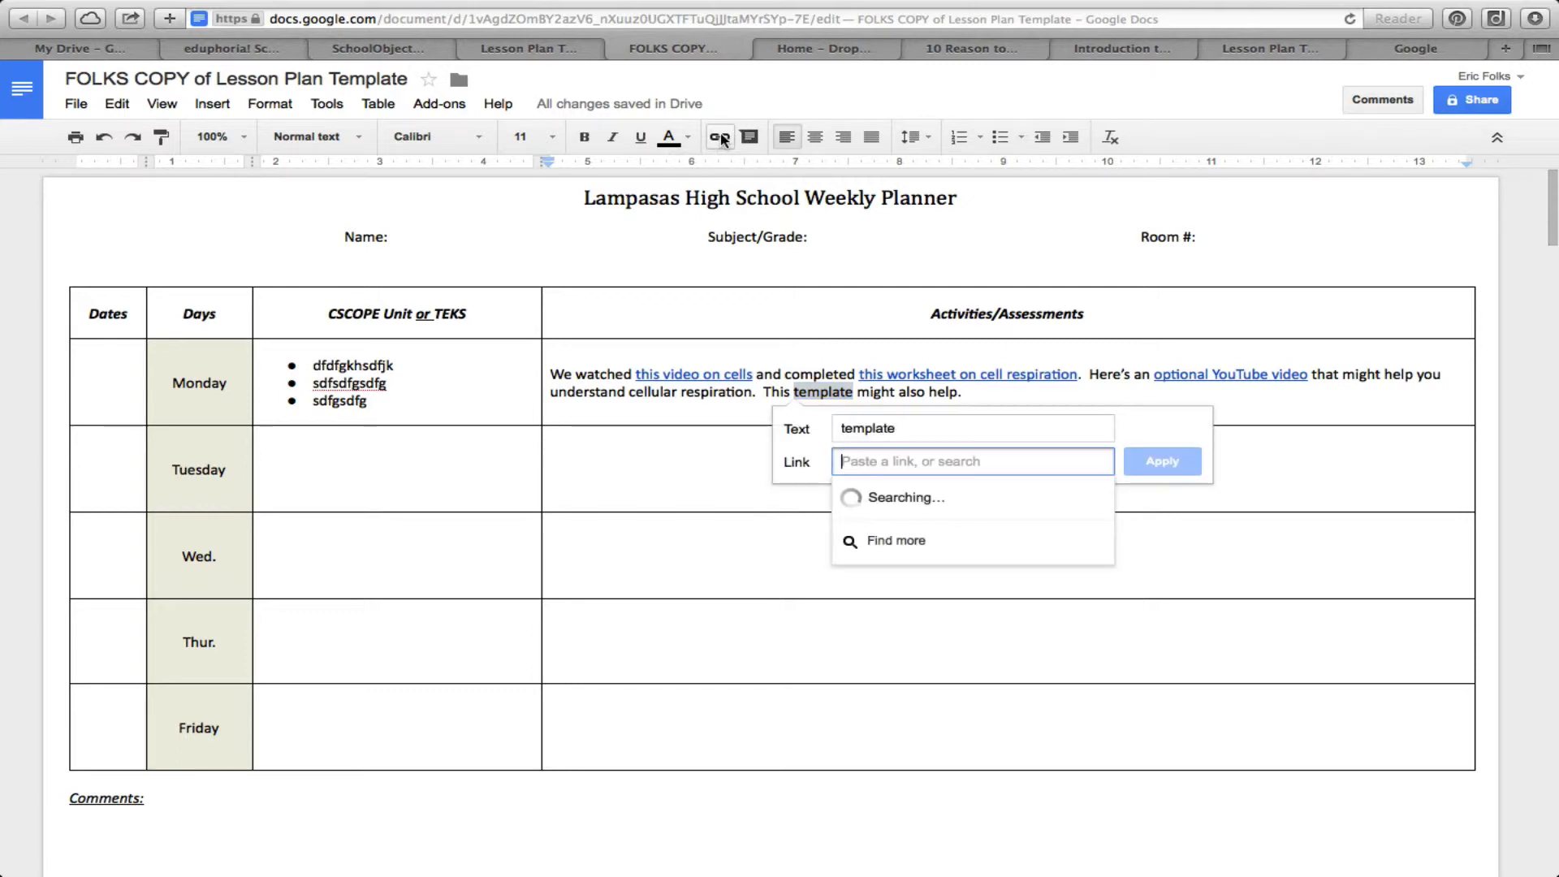
{"action": "key", "text": "super+v"}
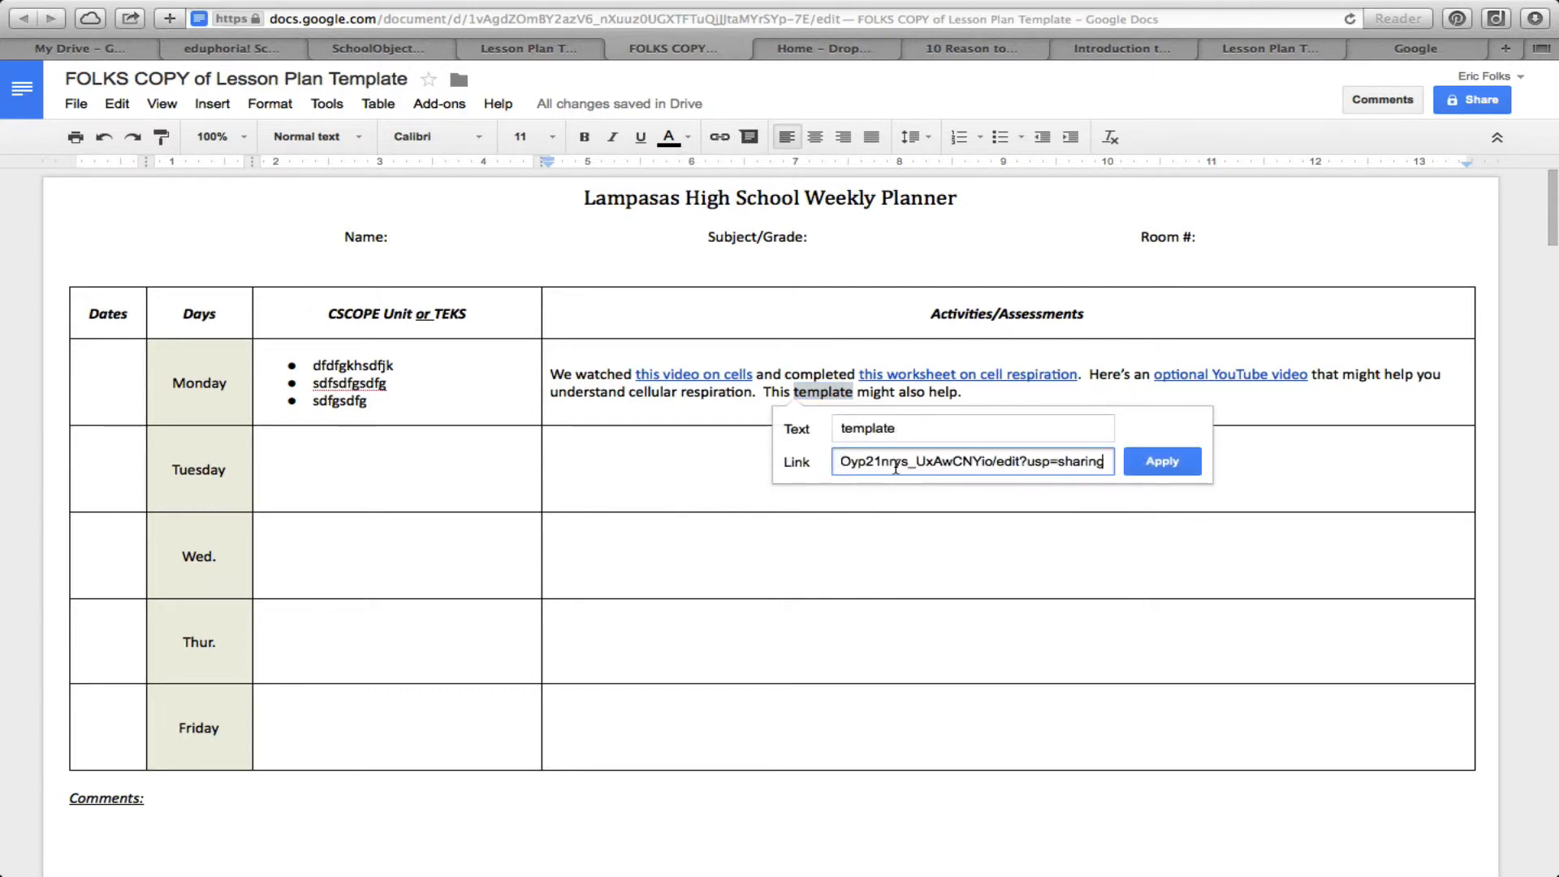
{"action": "left_click", "coordinate": [1159, 469]}
{"action": "left_click", "coordinate": [1013, 405]}
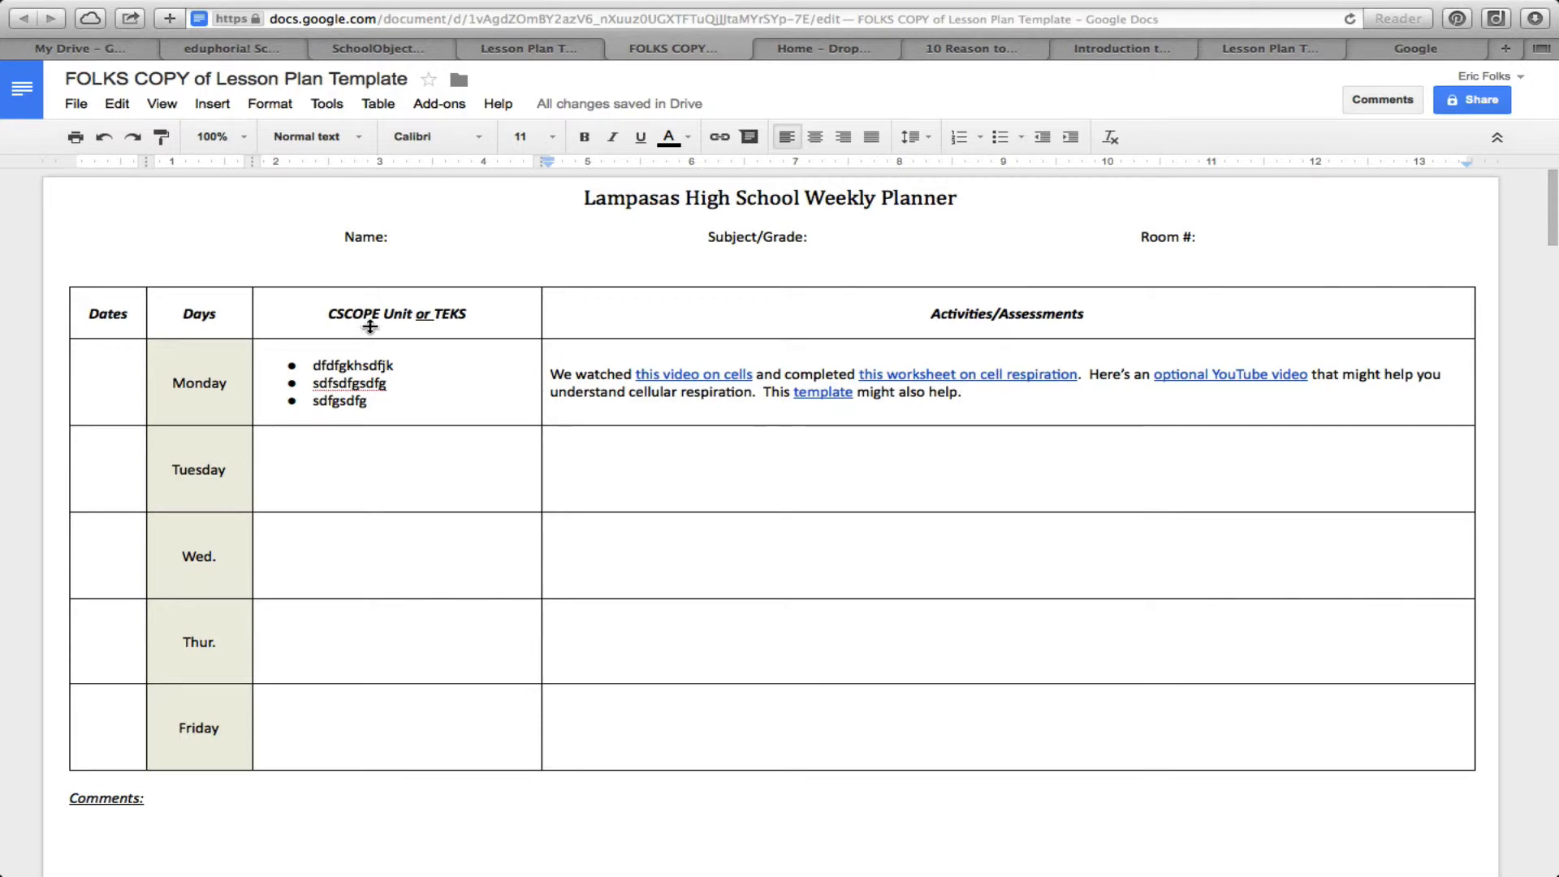
Publish the weekly planner to the web, copy its published document link, and close the settings
{"action": "scroll", "coordinate": [715, 626], "scroll_direction": "down", "scroll_amount": 3}
{"action": "scroll", "coordinate": [715, 626], "scroll_direction": "up", "scroll_amount": 3}
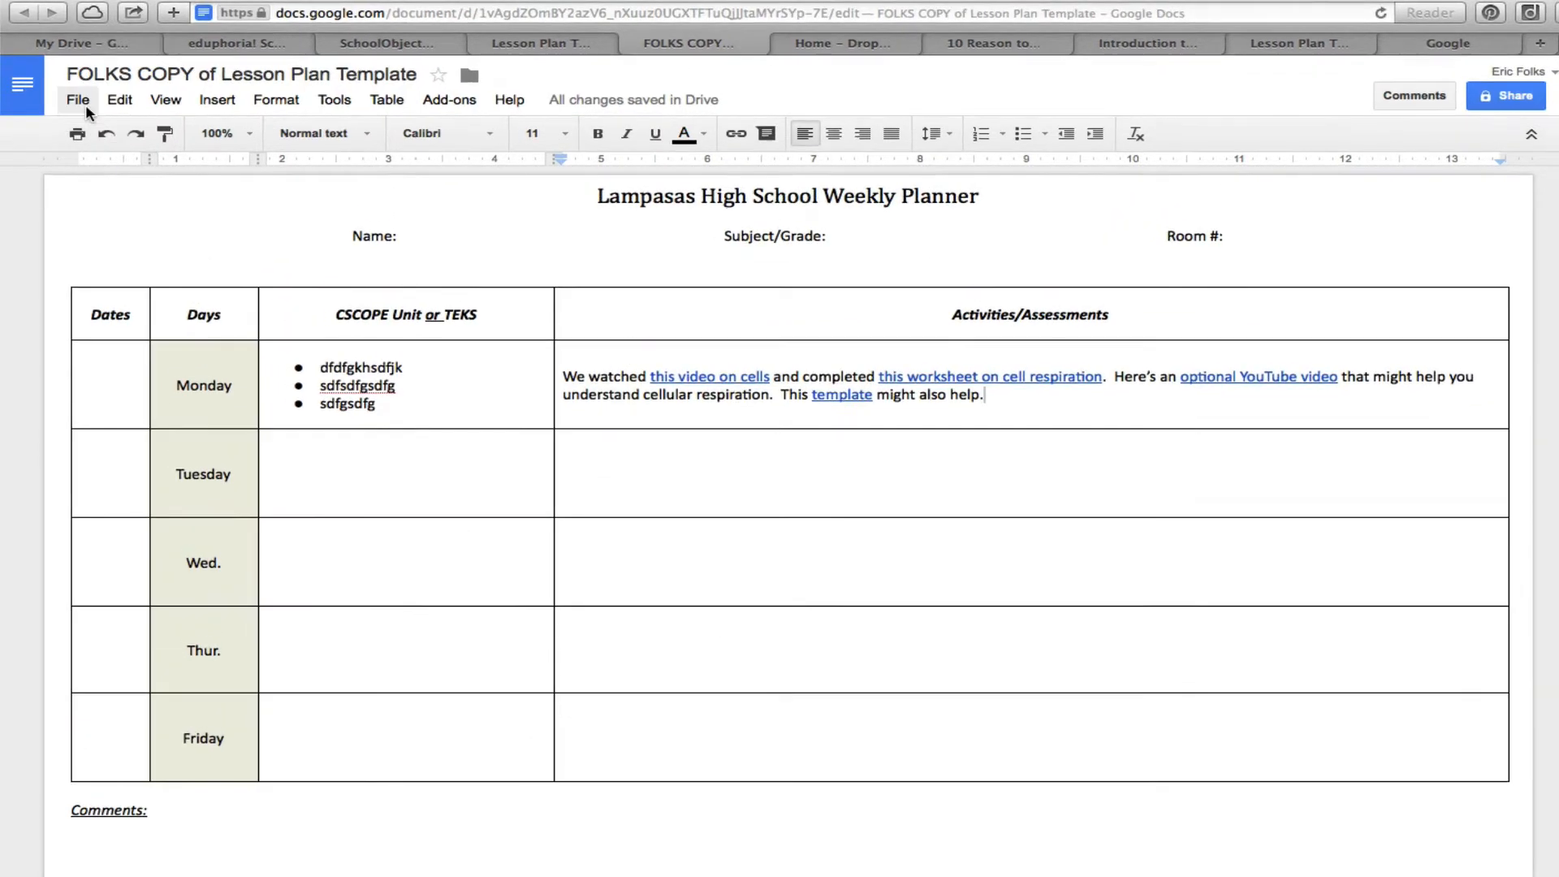
{"action": "left_click", "coordinate": [81, 101]}
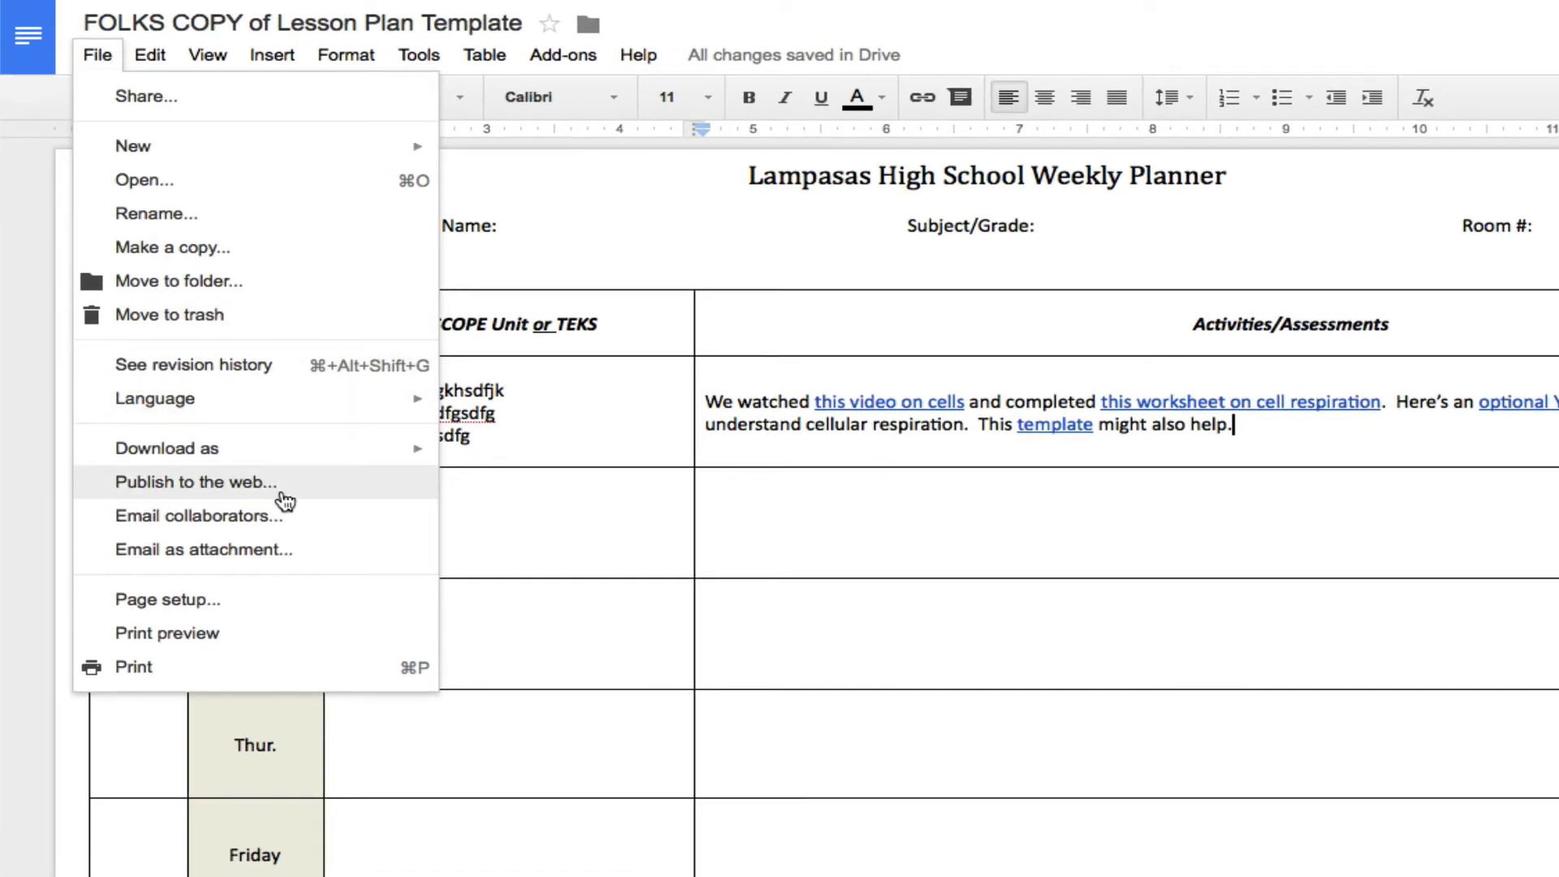
{"action": "left_click", "coordinate": [288, 495]}
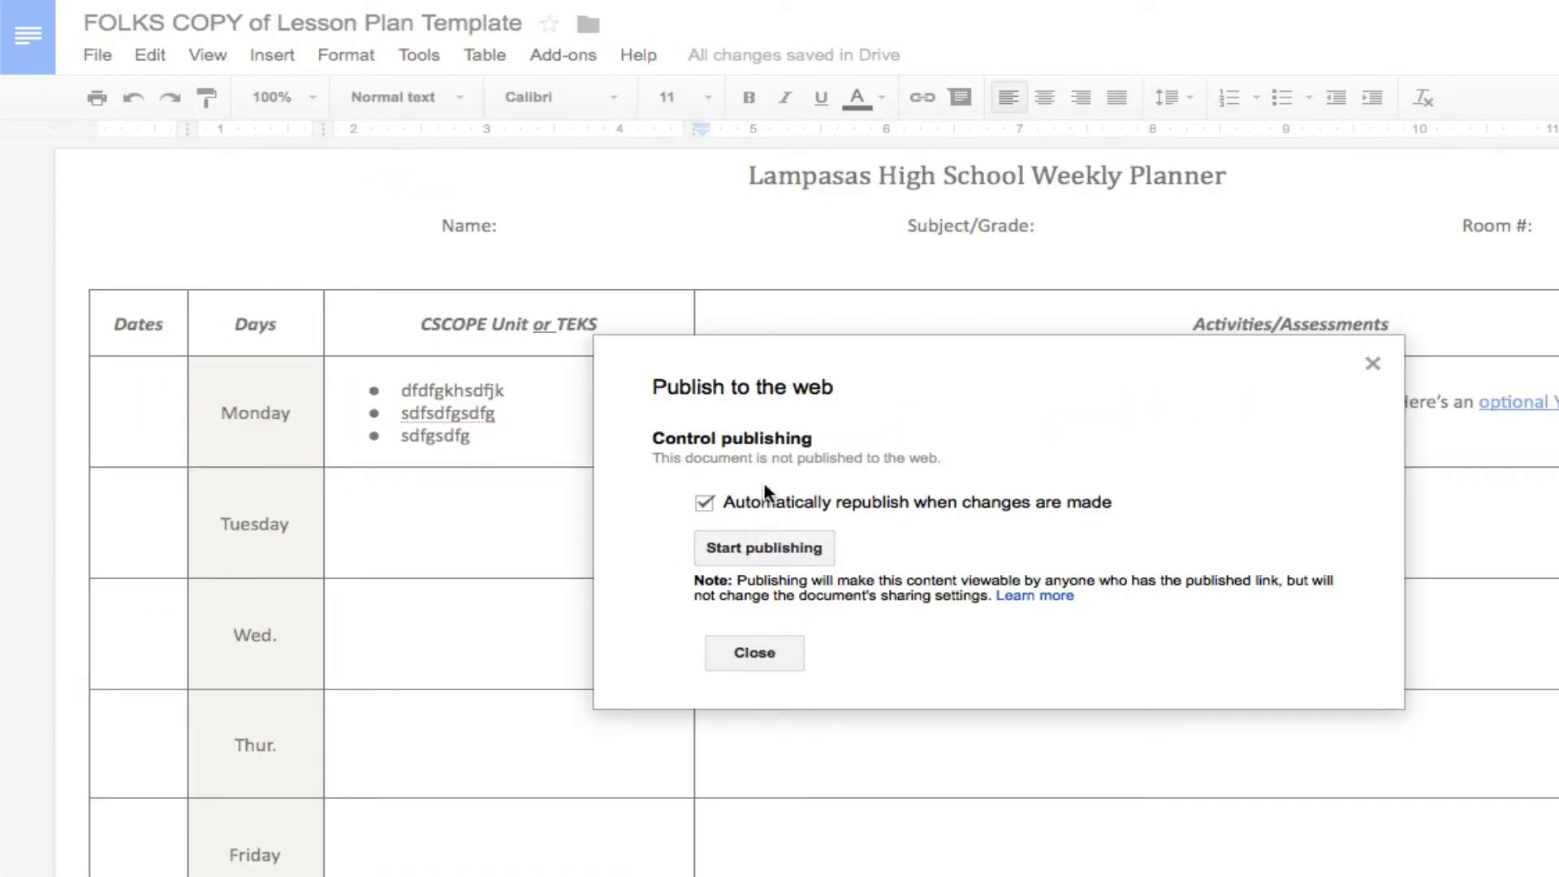
{"action": "left_click", "coordinate": [788, 556]}
{"action": "left_click", "coordinate": [1230, 305]}
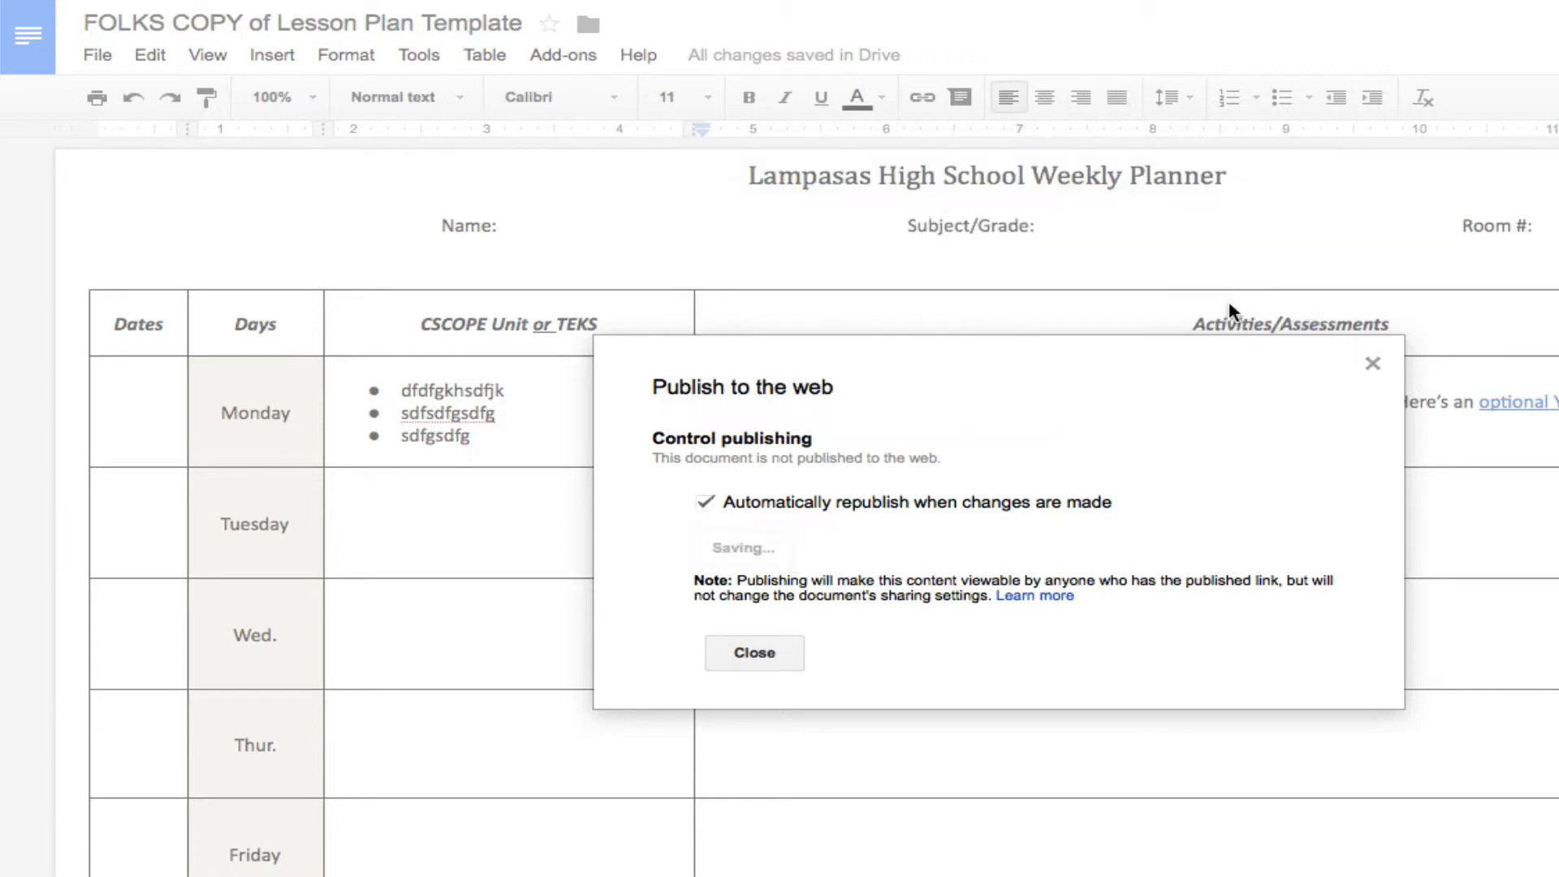
{"action": "left_click", "coordinate": [962, 587]}
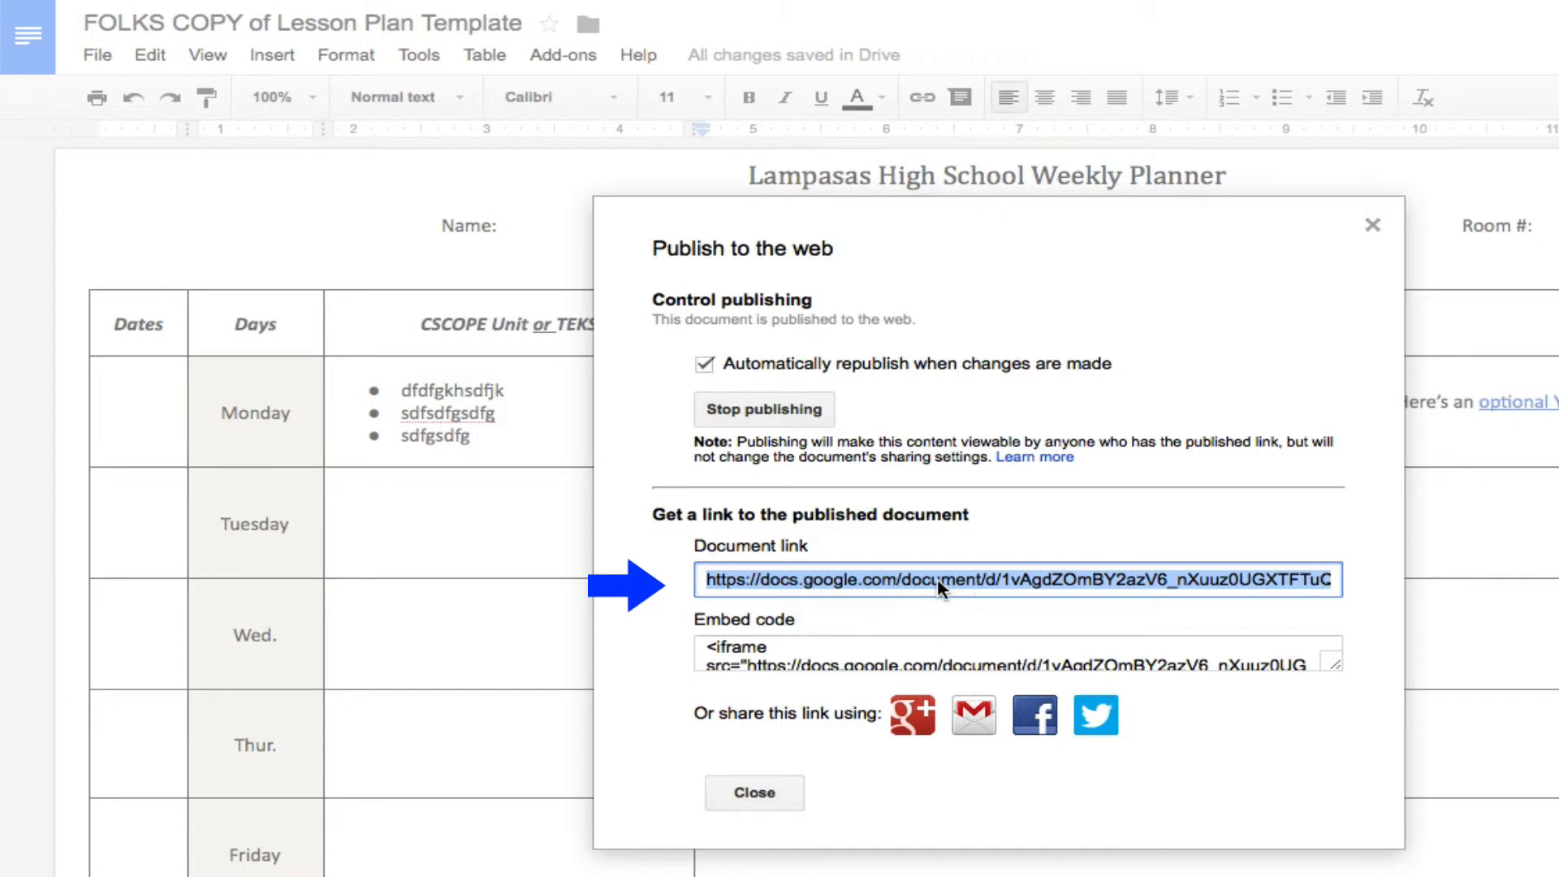
{"action": "left_click", "coordinate": [754, 792]}
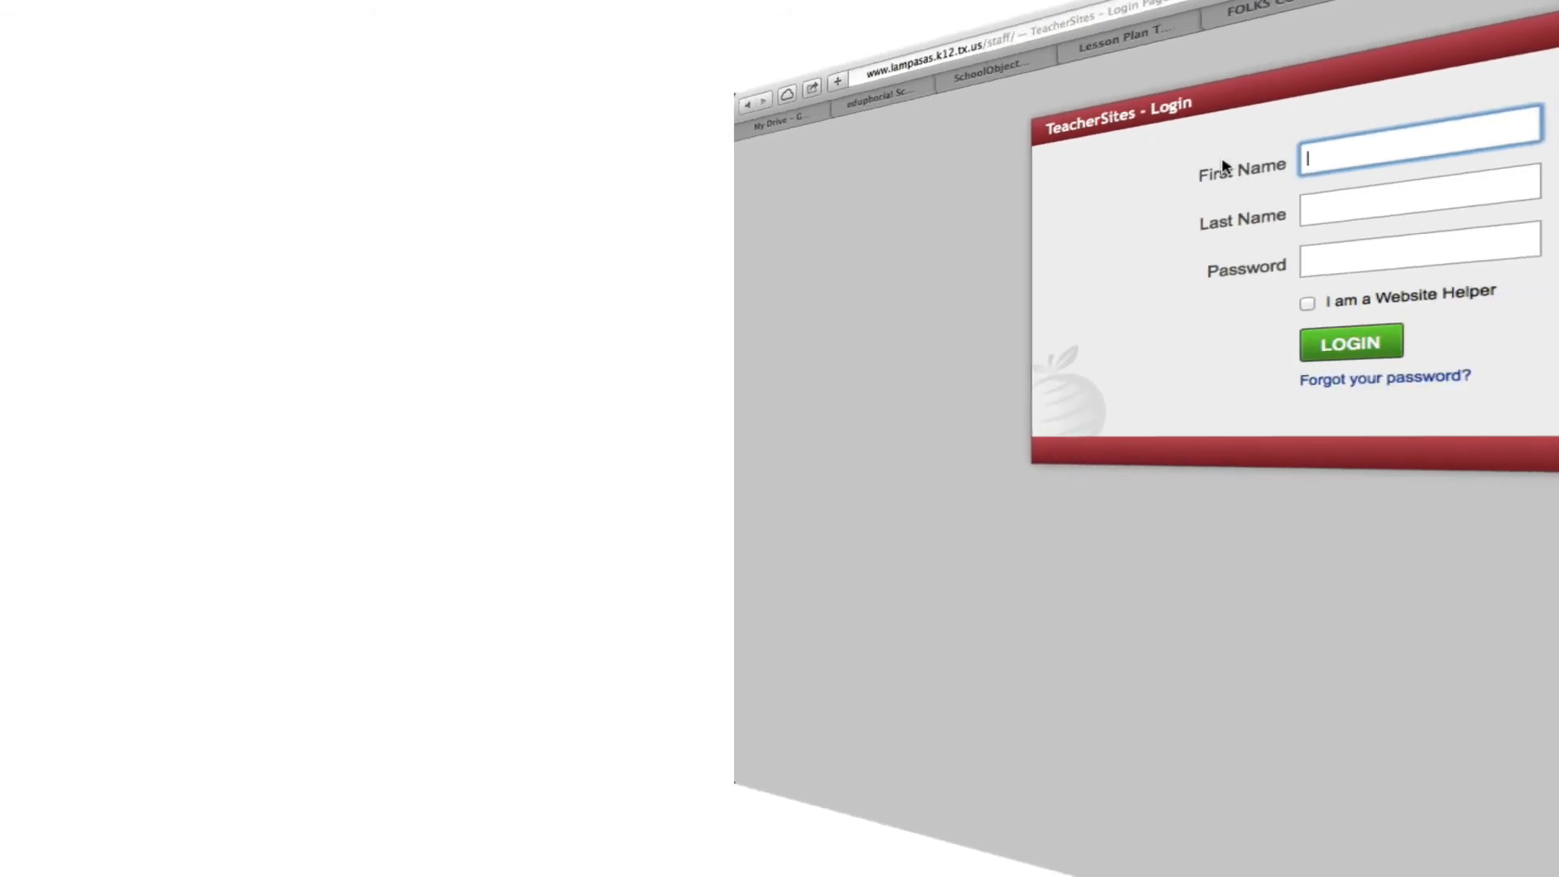
Sign in to TeacherSites and start a Home sub page titled 'Lesson Plans for' plus the teacher's surname
{"action": "type", "text": "Eric"}
{"action": "key", "text": "Tab"}
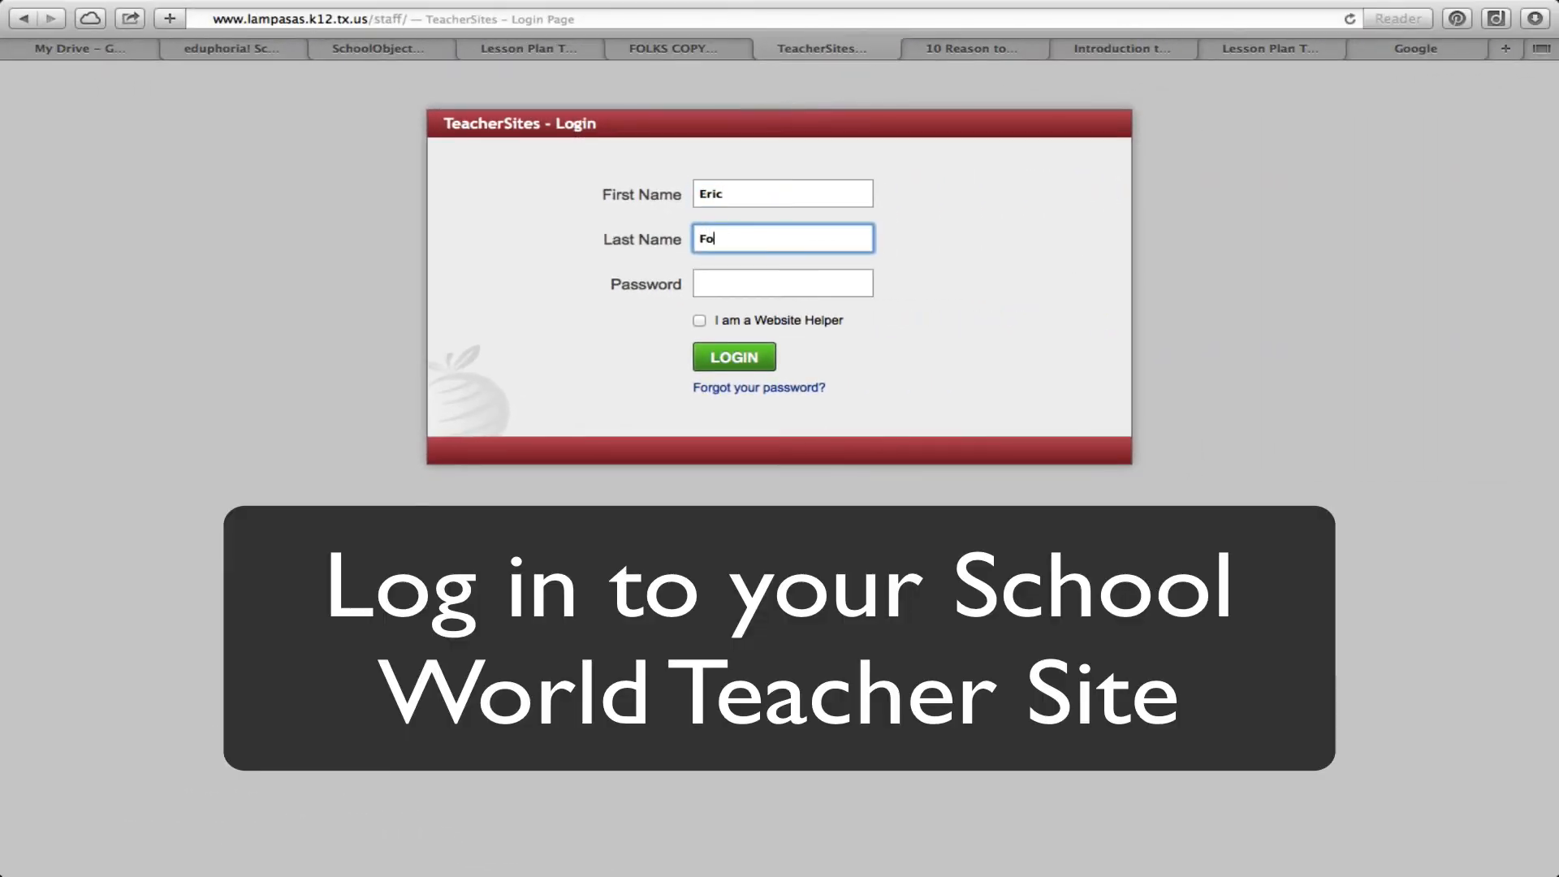
{"action": "key", "text": "Tab"}
{"action": "type", "text": "•••••••"}
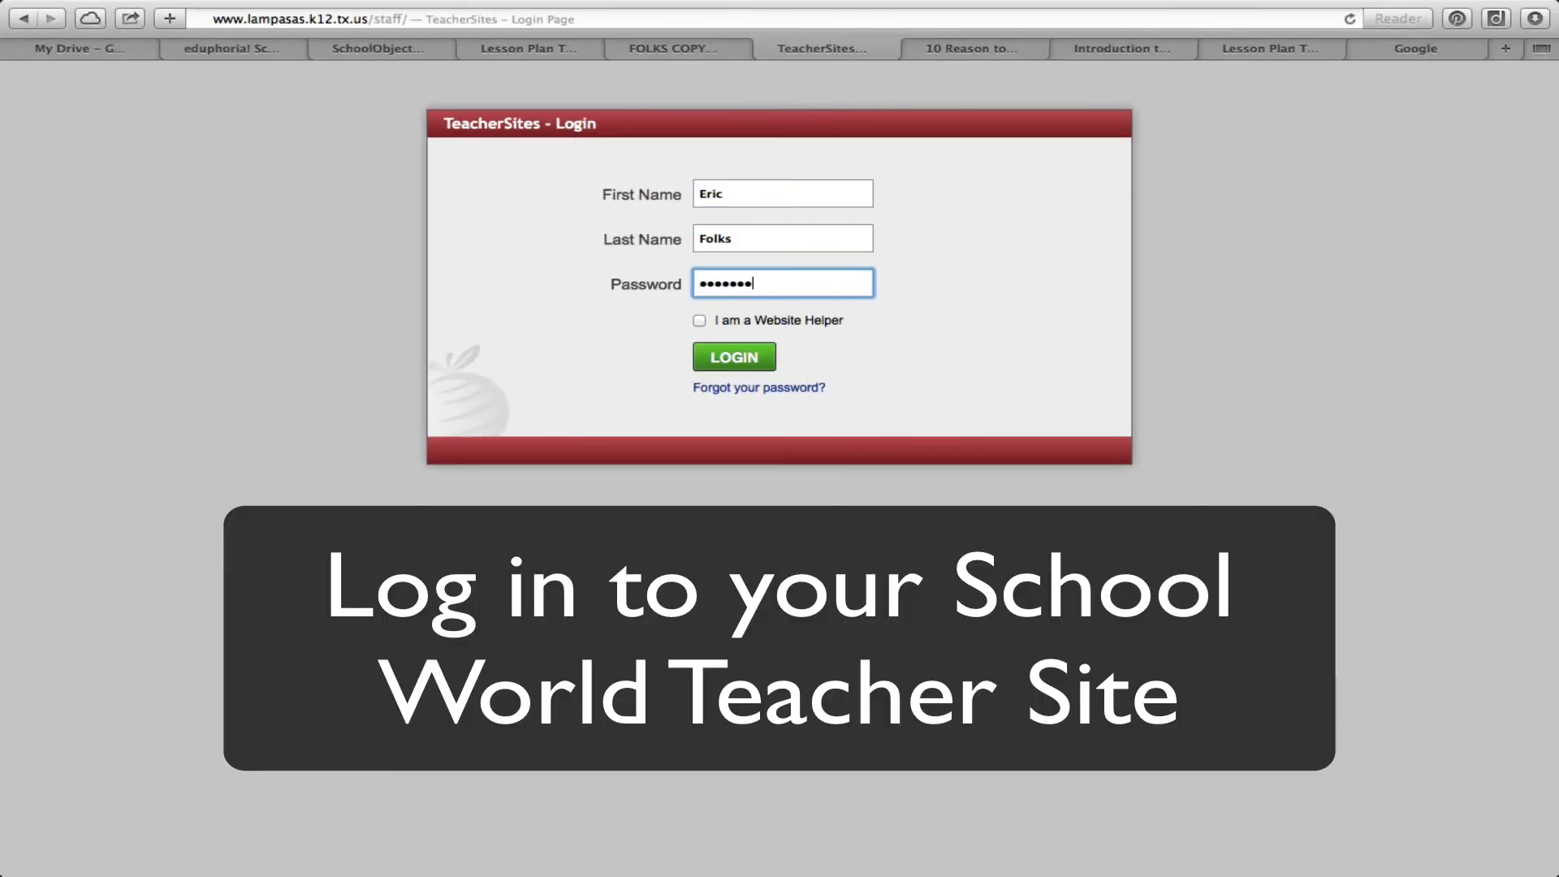
{"action": "key", "text": "Return"}
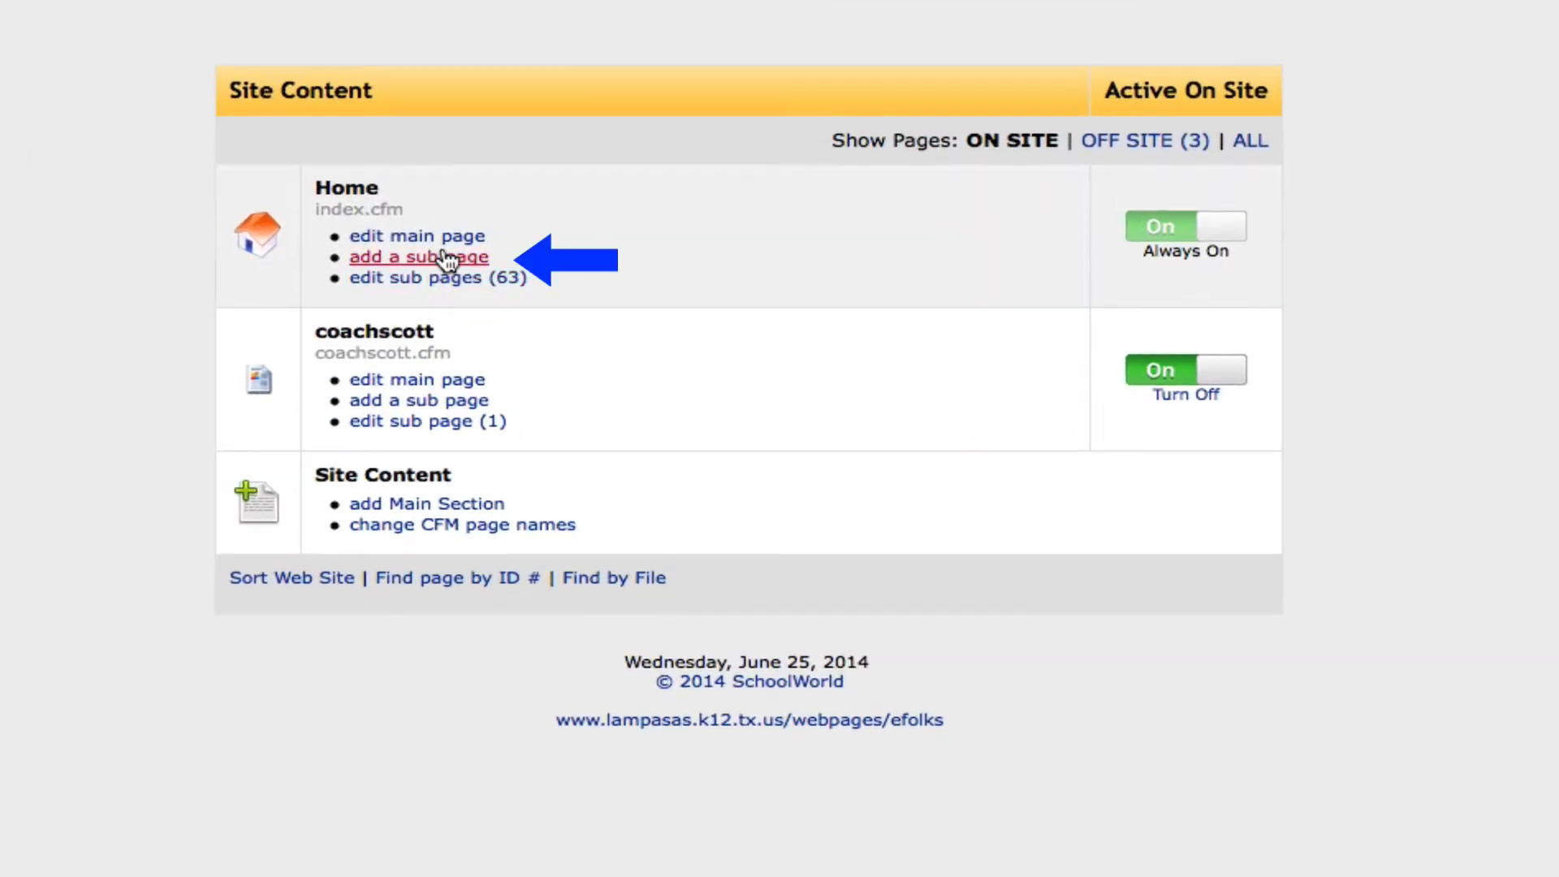
{"action": "left_click", "coordinate": [446, 258]}
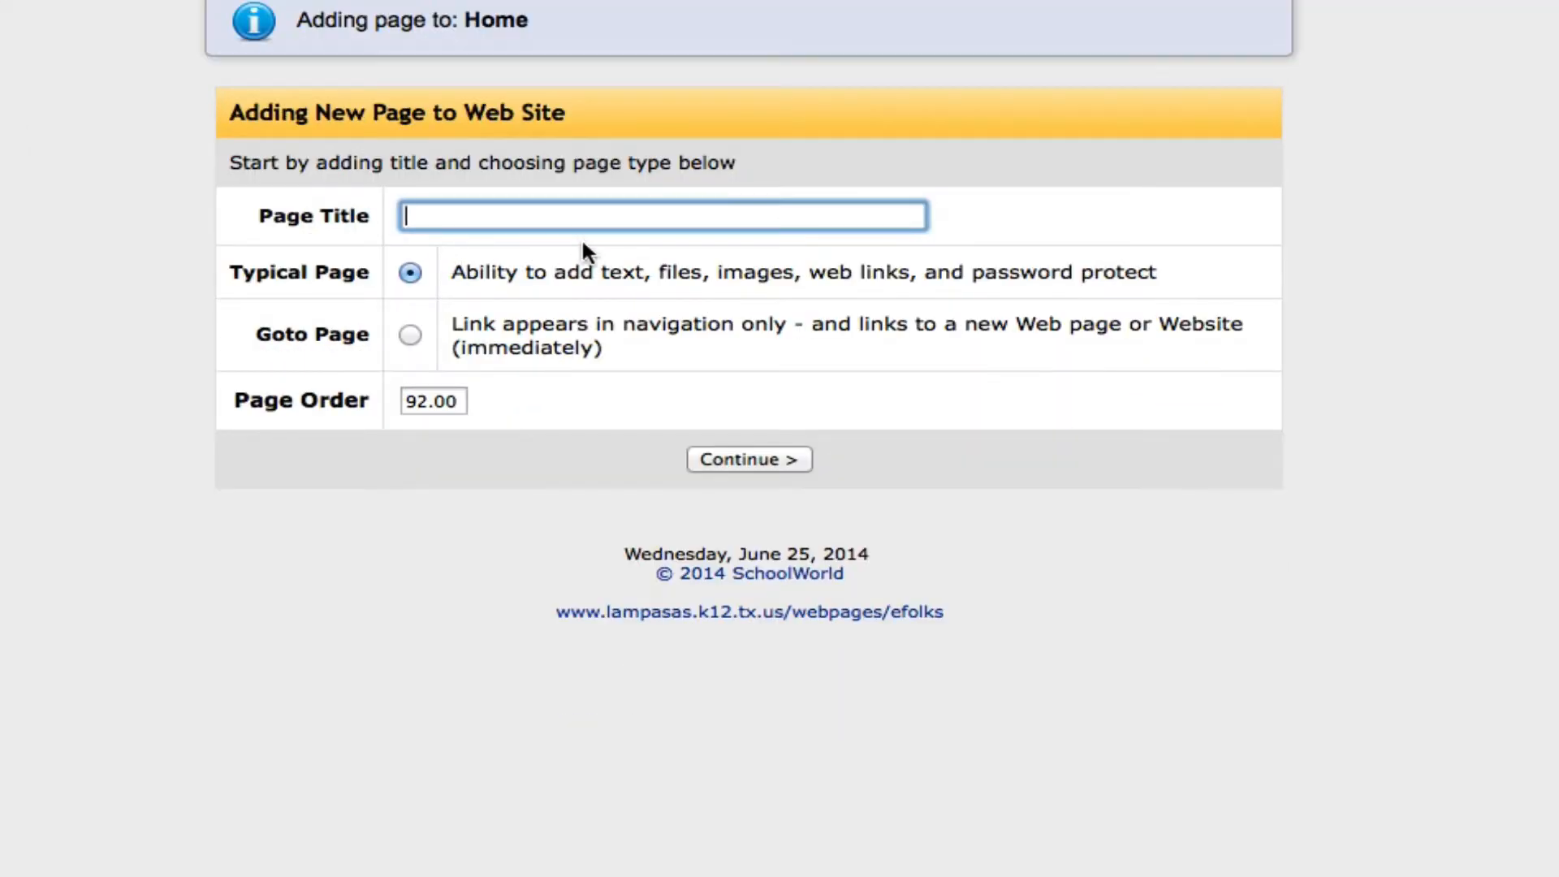
{"action": "type", "text": "Lesson Plans for Folks"}
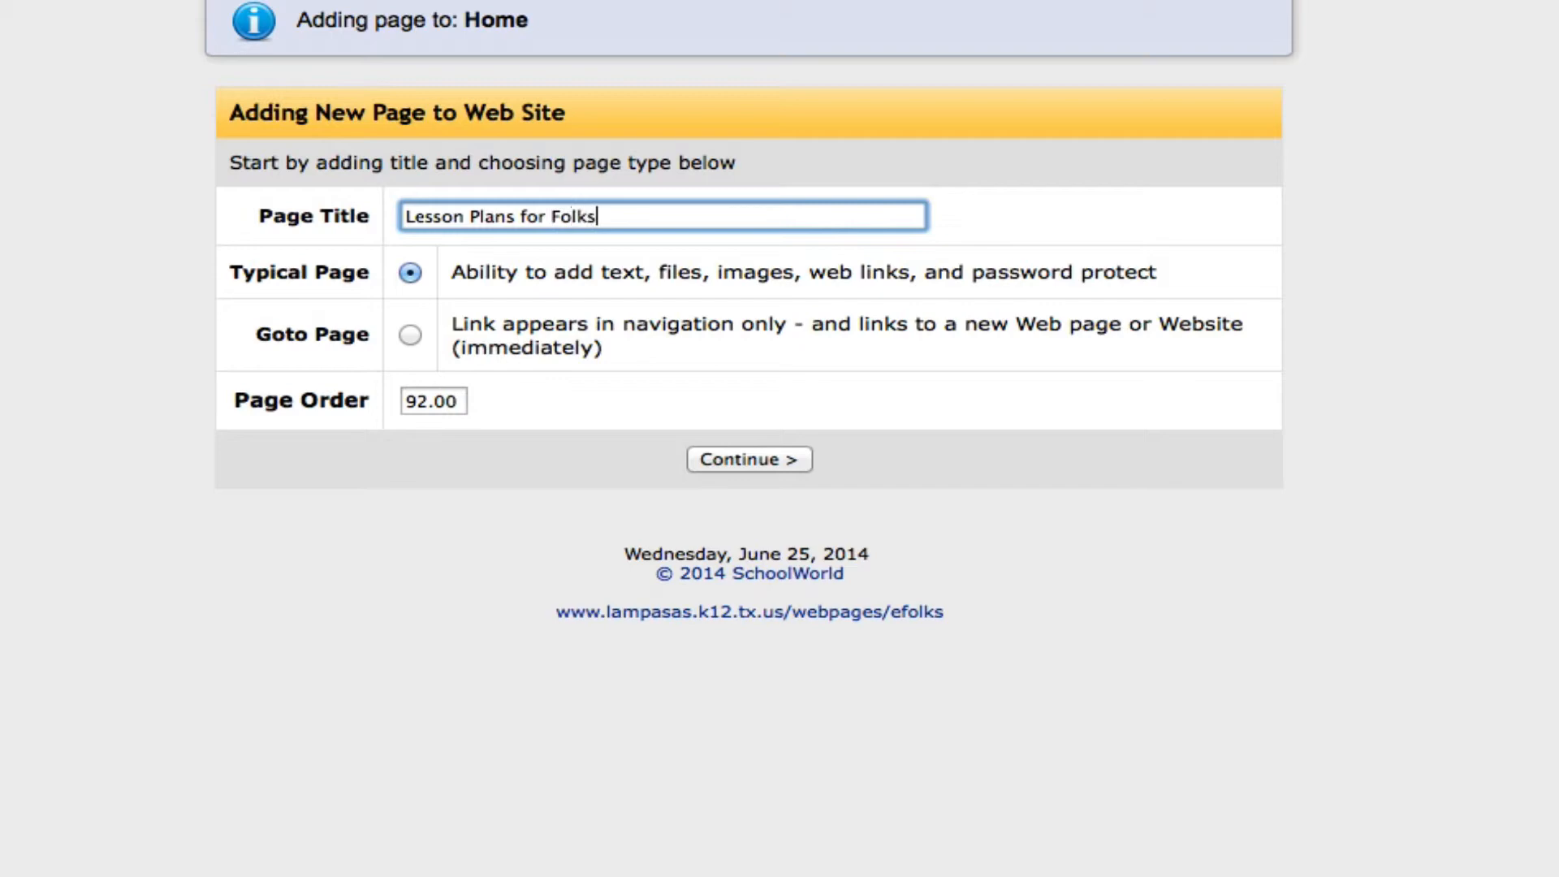
Create the page and write 'Here's a link to the latest and greatest copy of my lesson plan.', selecting 'my lesson plan'
{"action": "left_click", "coordinate": [752, 460]}
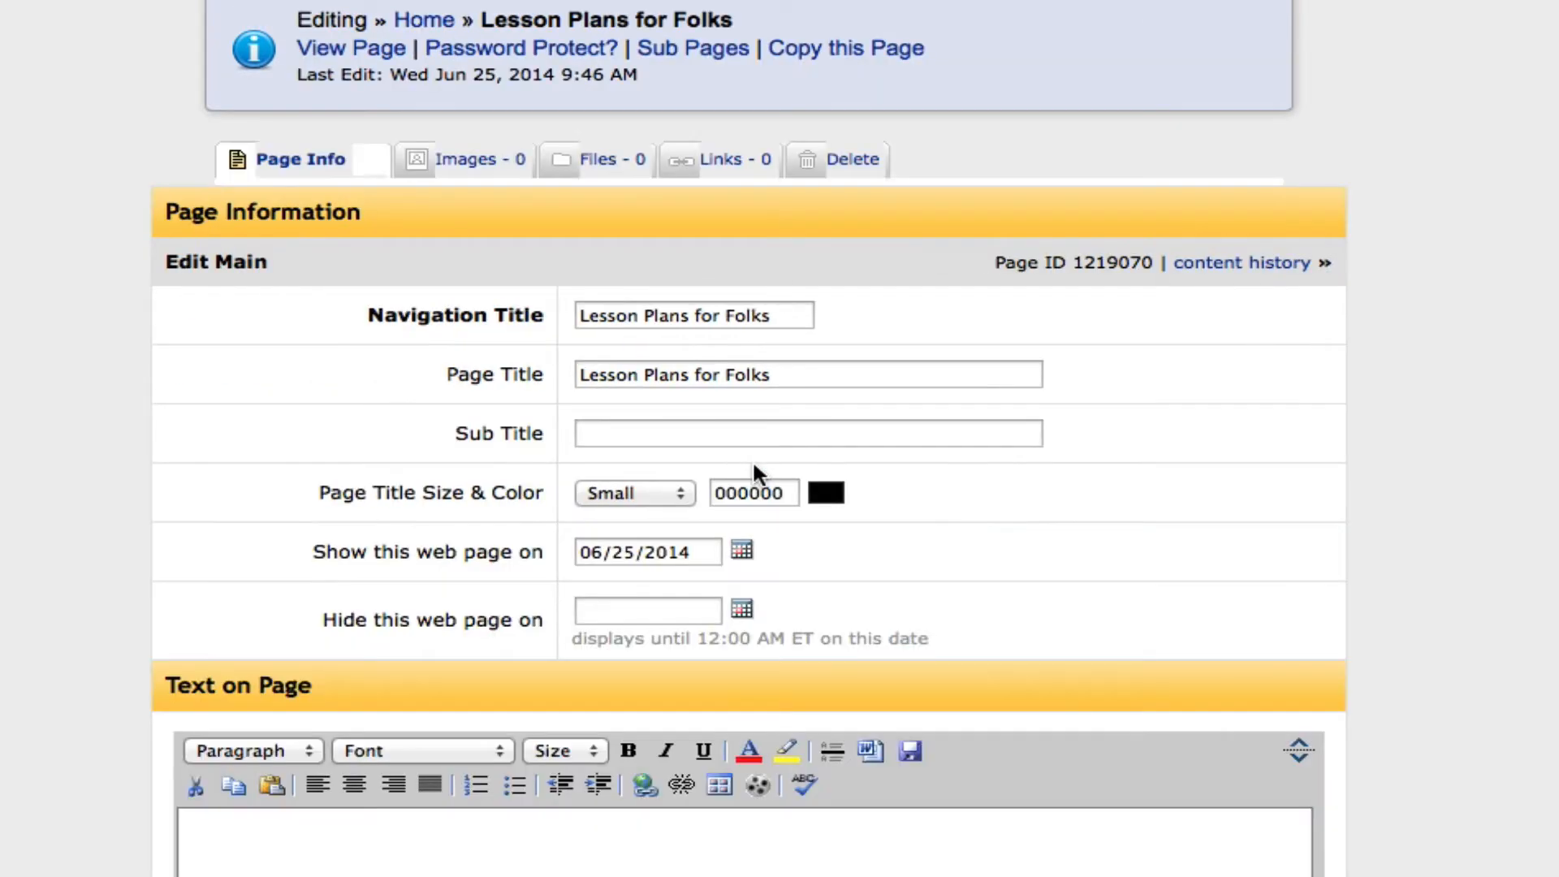
{"action": "scroll", "coordinate": [877, 609], "scroll_direction": "down", "scroll_amount": 5}
{"action": "left_click", "coordinate": [431, 455]}
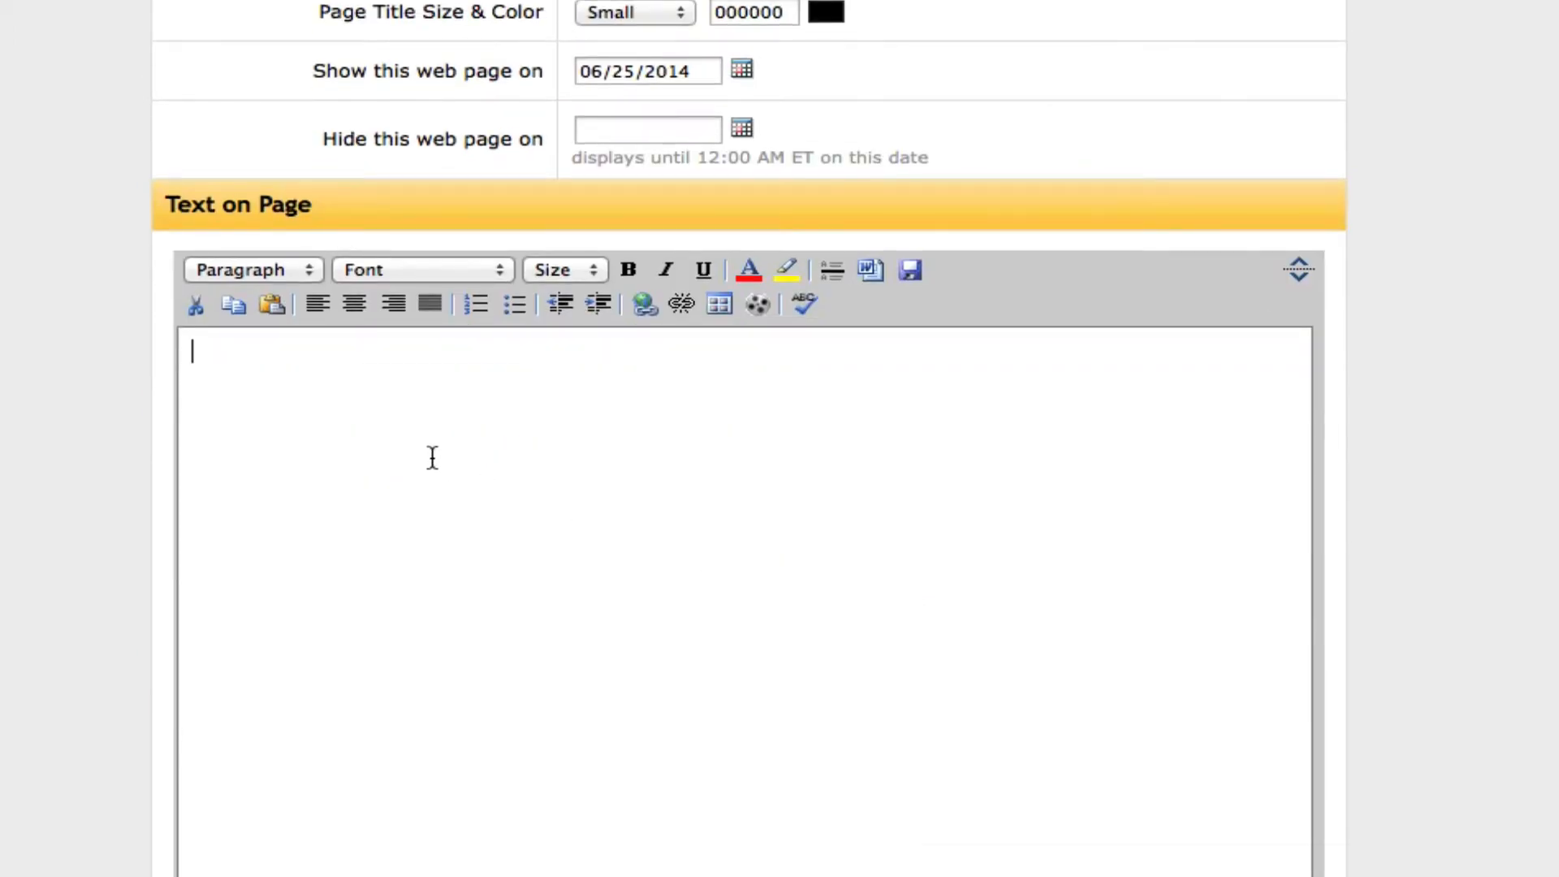
{"action": "type", "text": "He"}
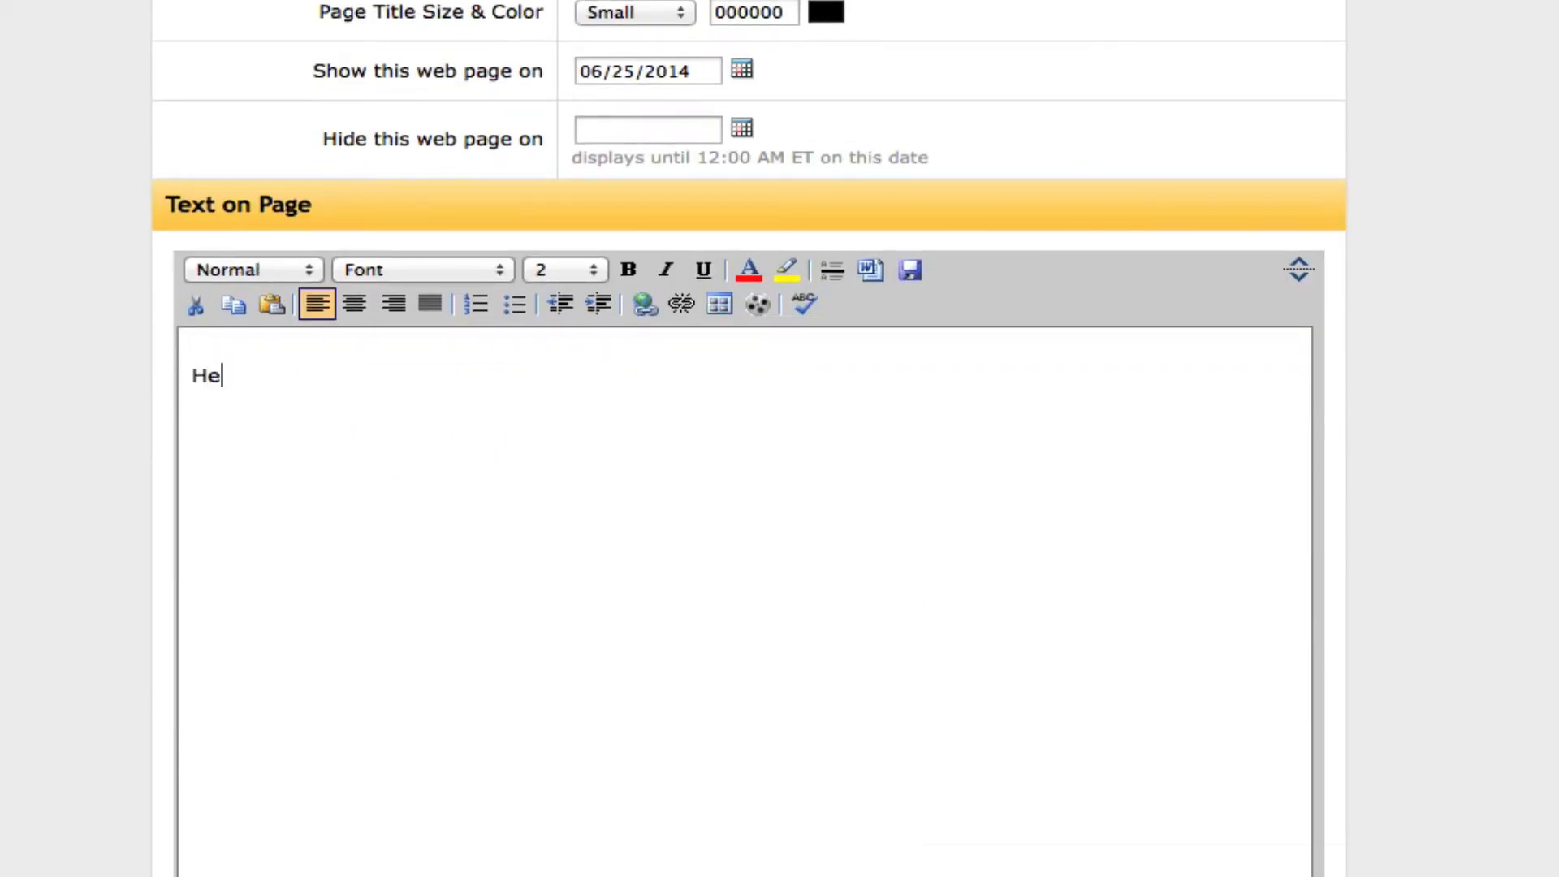
{"action": "type", "text": "re's a link t"}
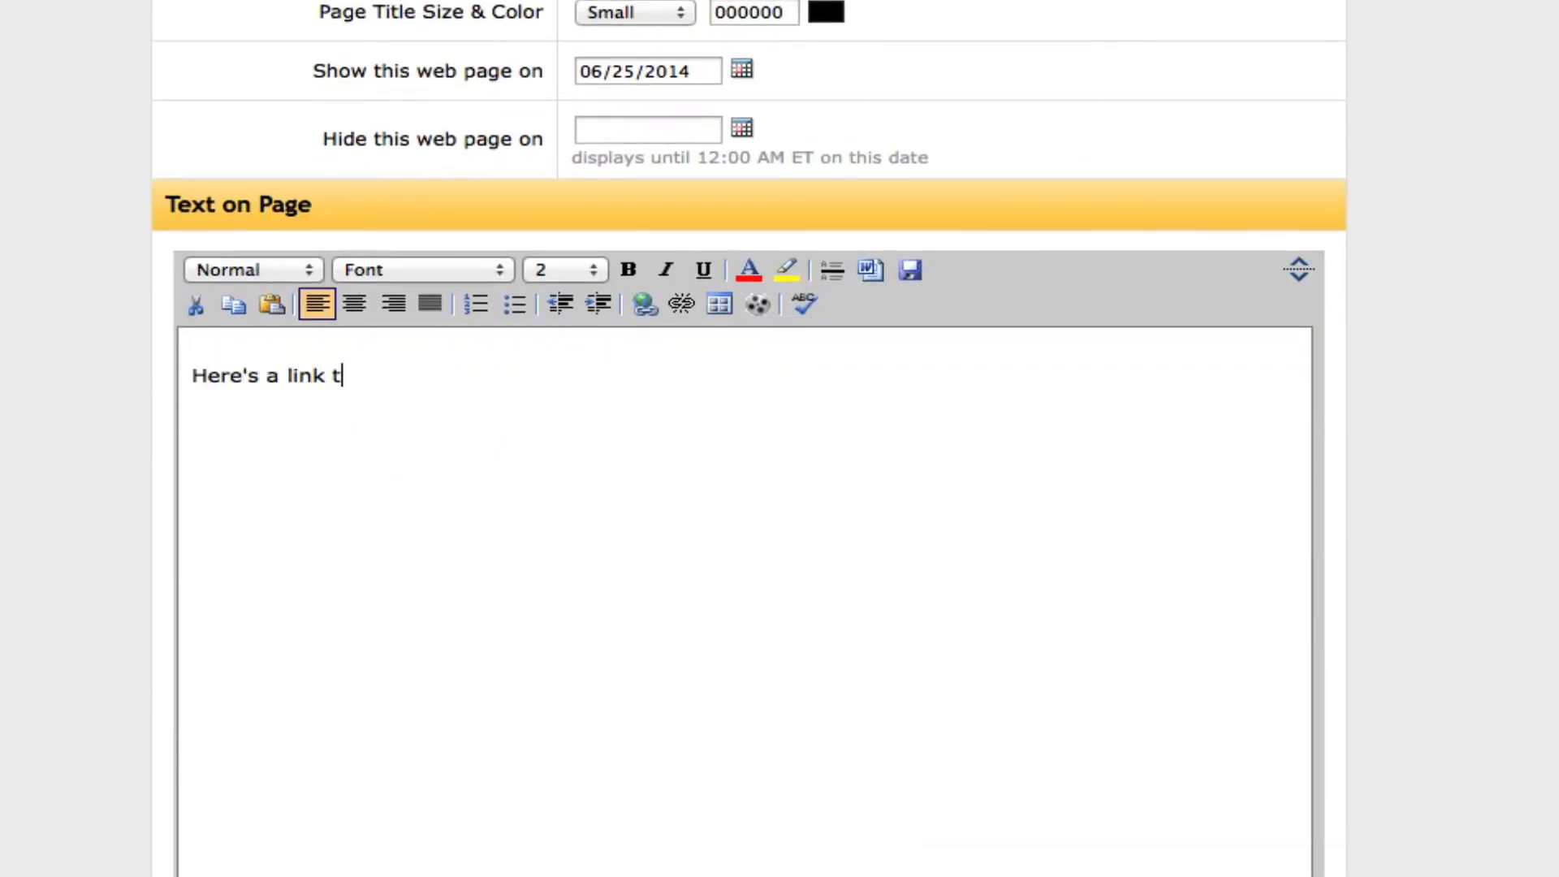
{"action": "type", "text": "o the latest "}
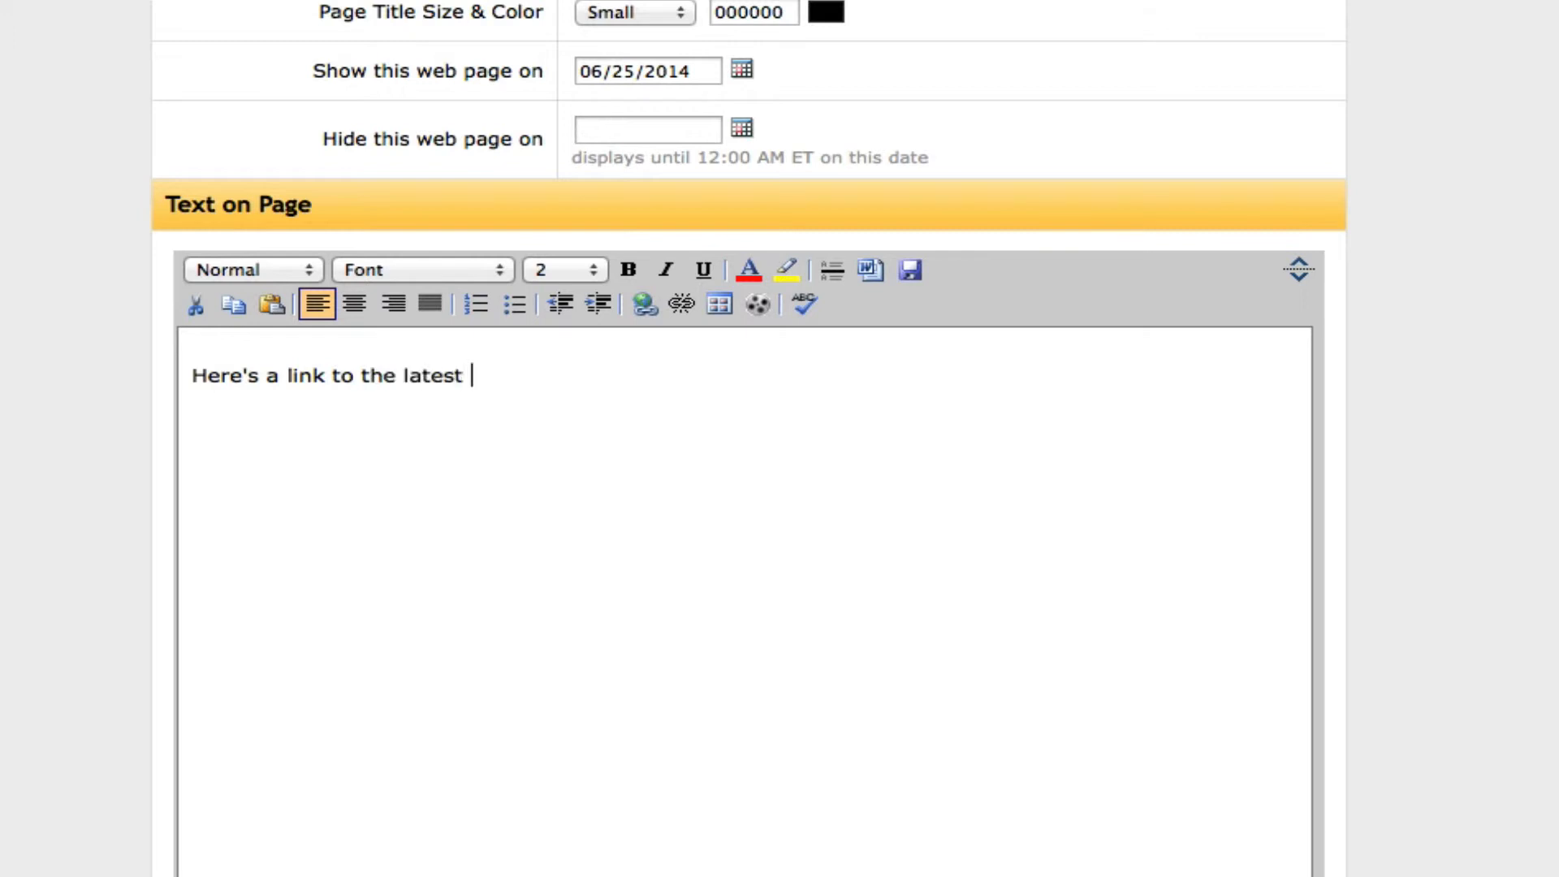
{"action": "type", "text": "and greatest "}
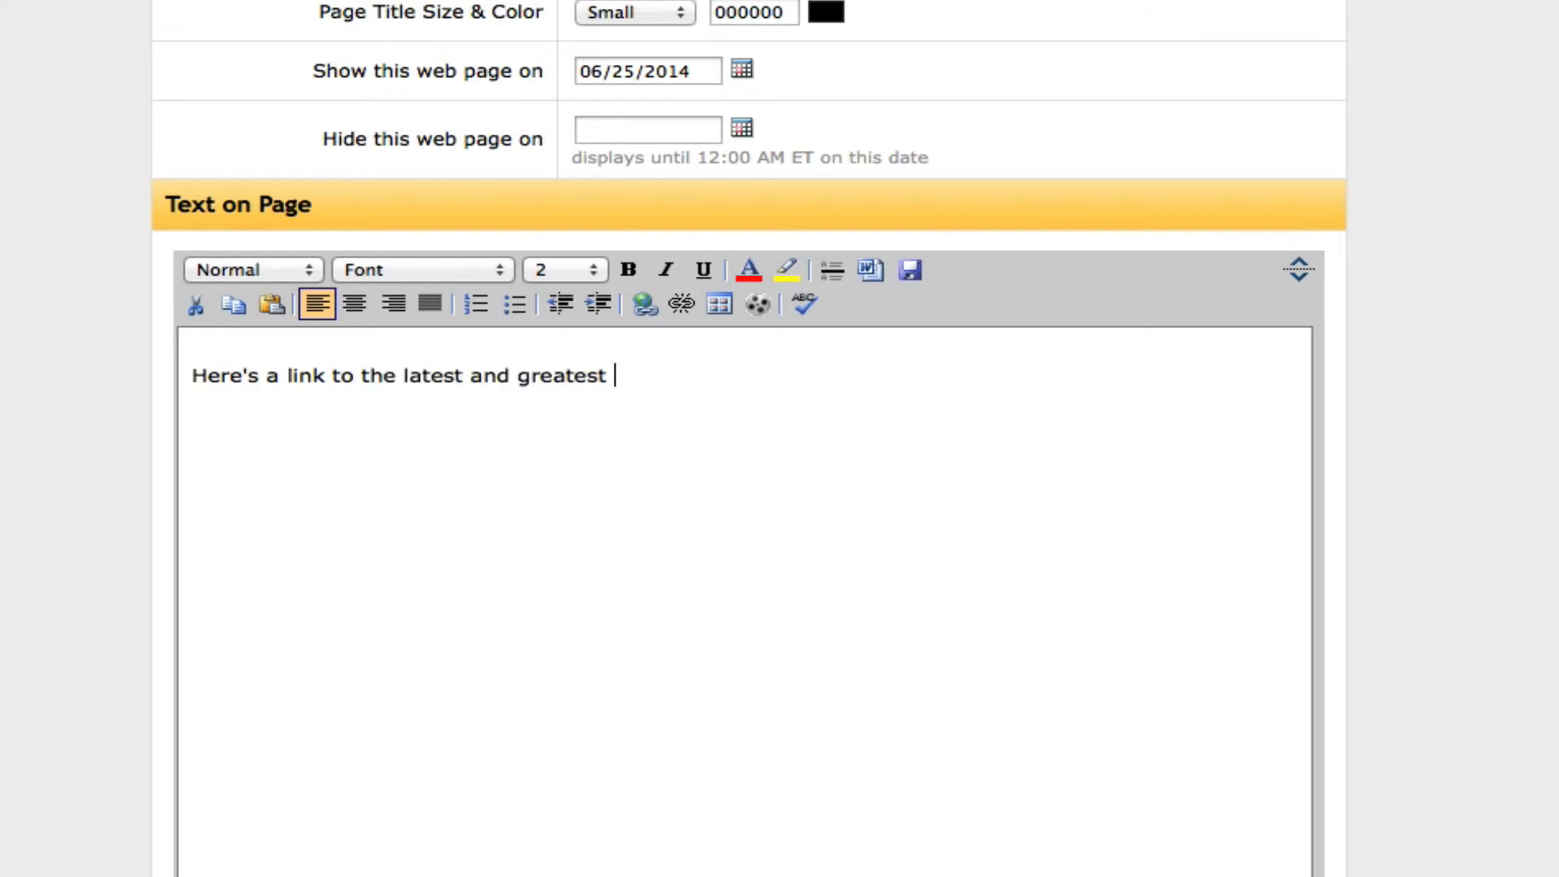
{"action": "type", "text": "copy of my "}
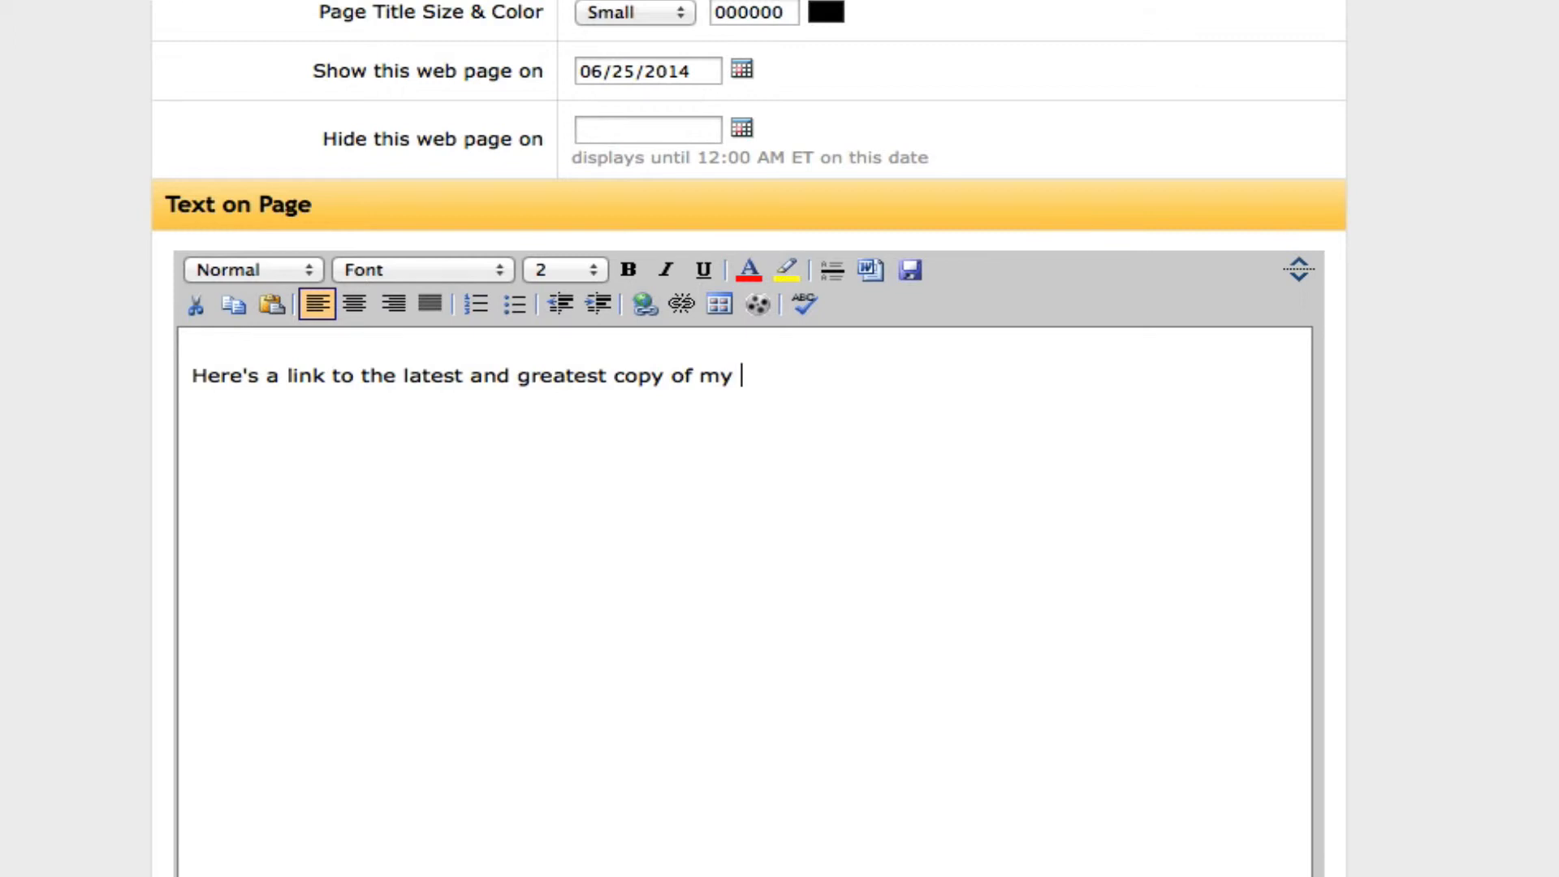
{"action": "type", "text": "lesson pla"}
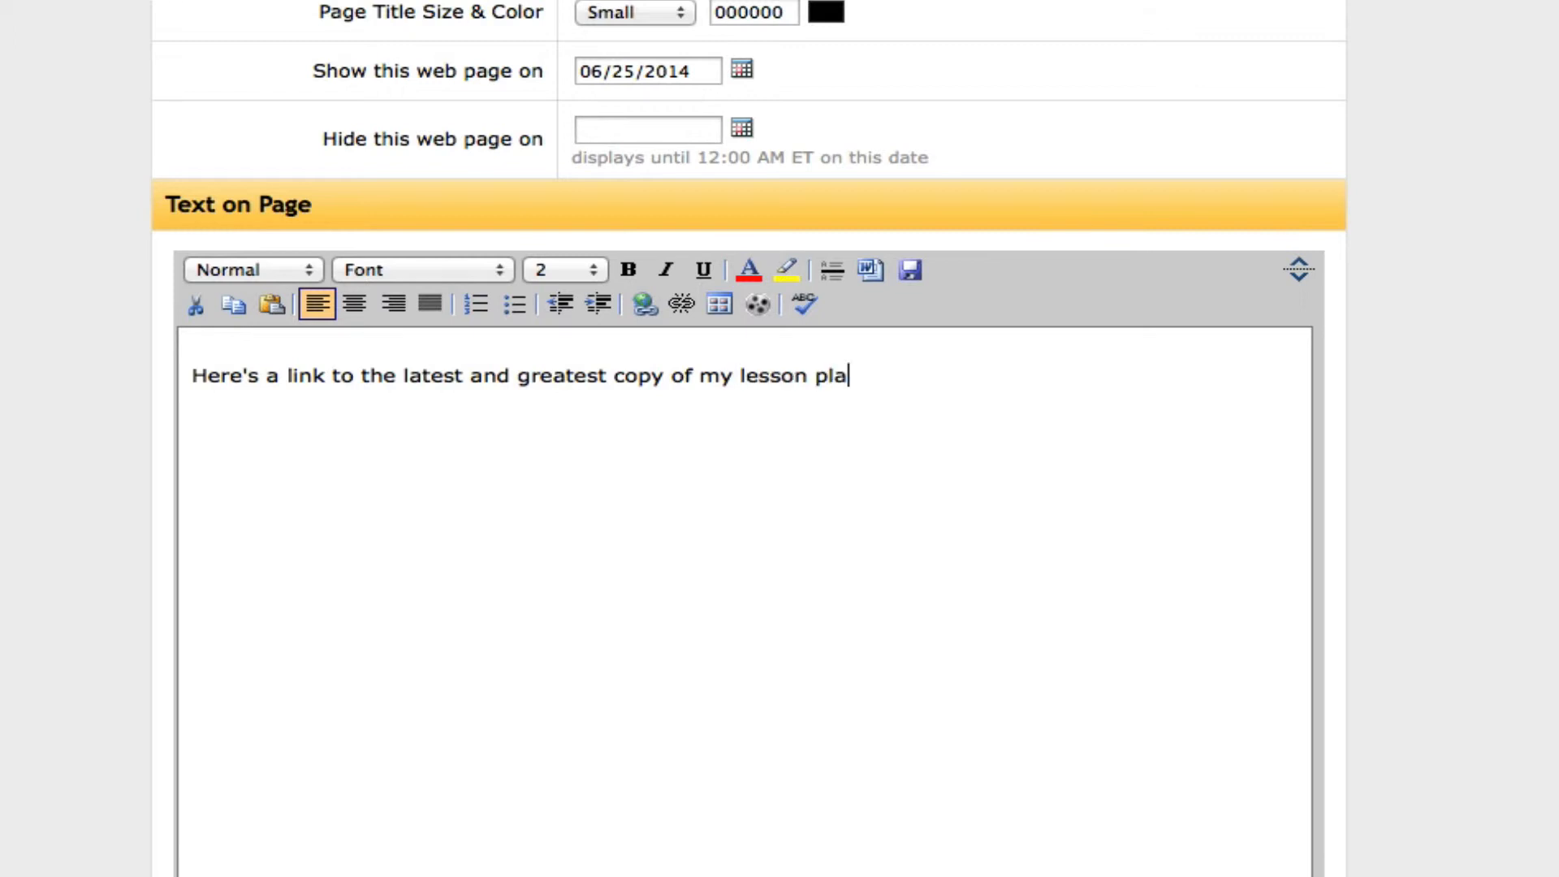
{"action": "type", "text": "n."}
{"action": "left_click_drag", "start_coordinate": [701, 376], "coordinate": [856, 376]}
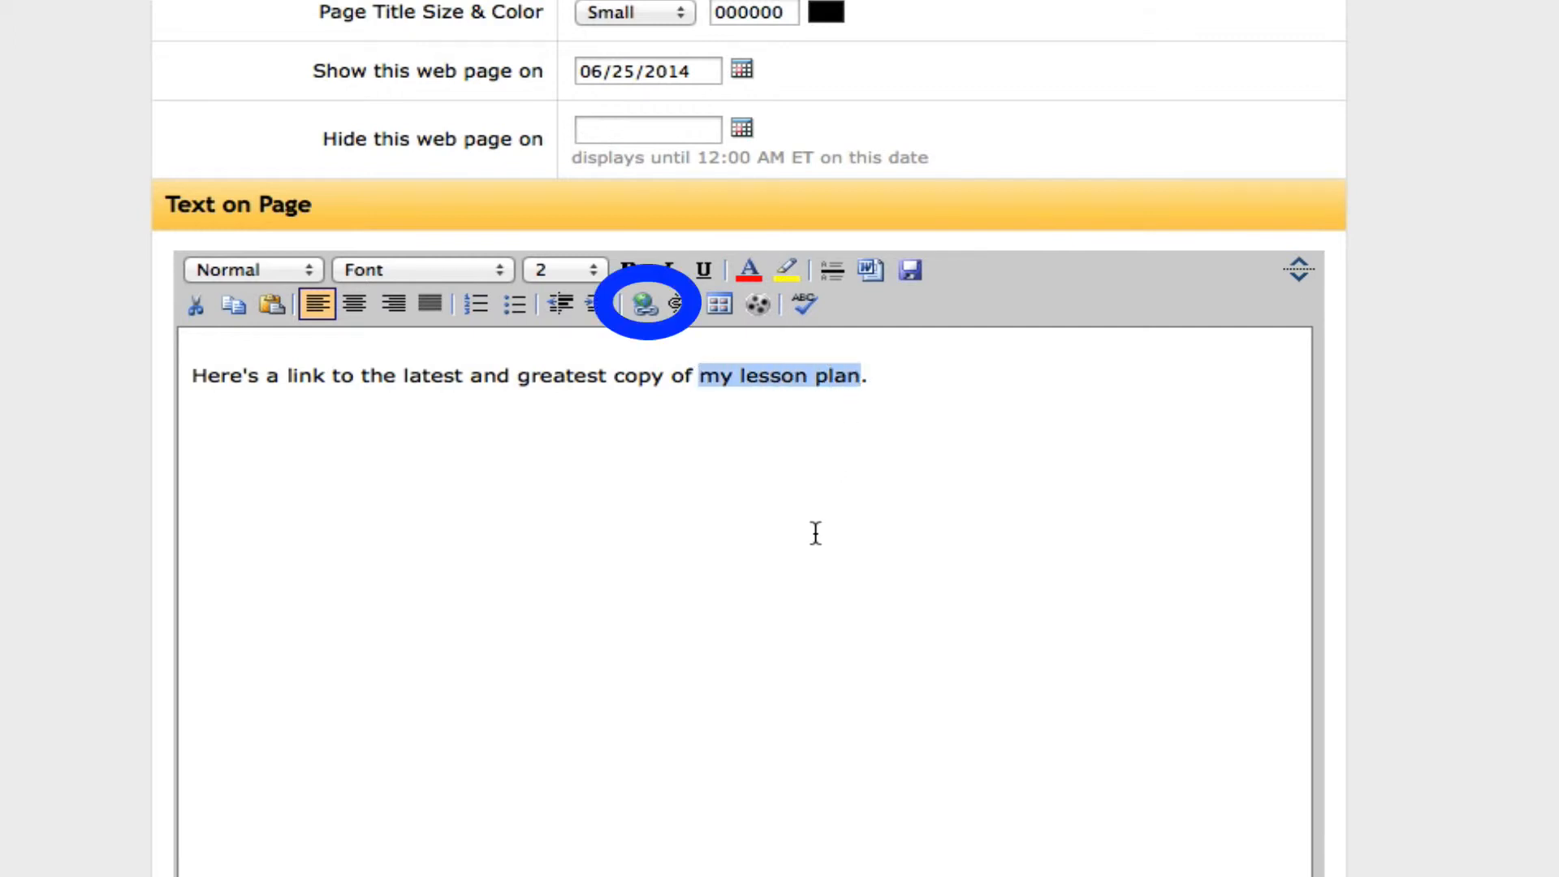
Link 'my lesson plan' to the published planner URL, opening in a new window, and save the page
{"action": "left_click", "coordinate": [656, 311]}
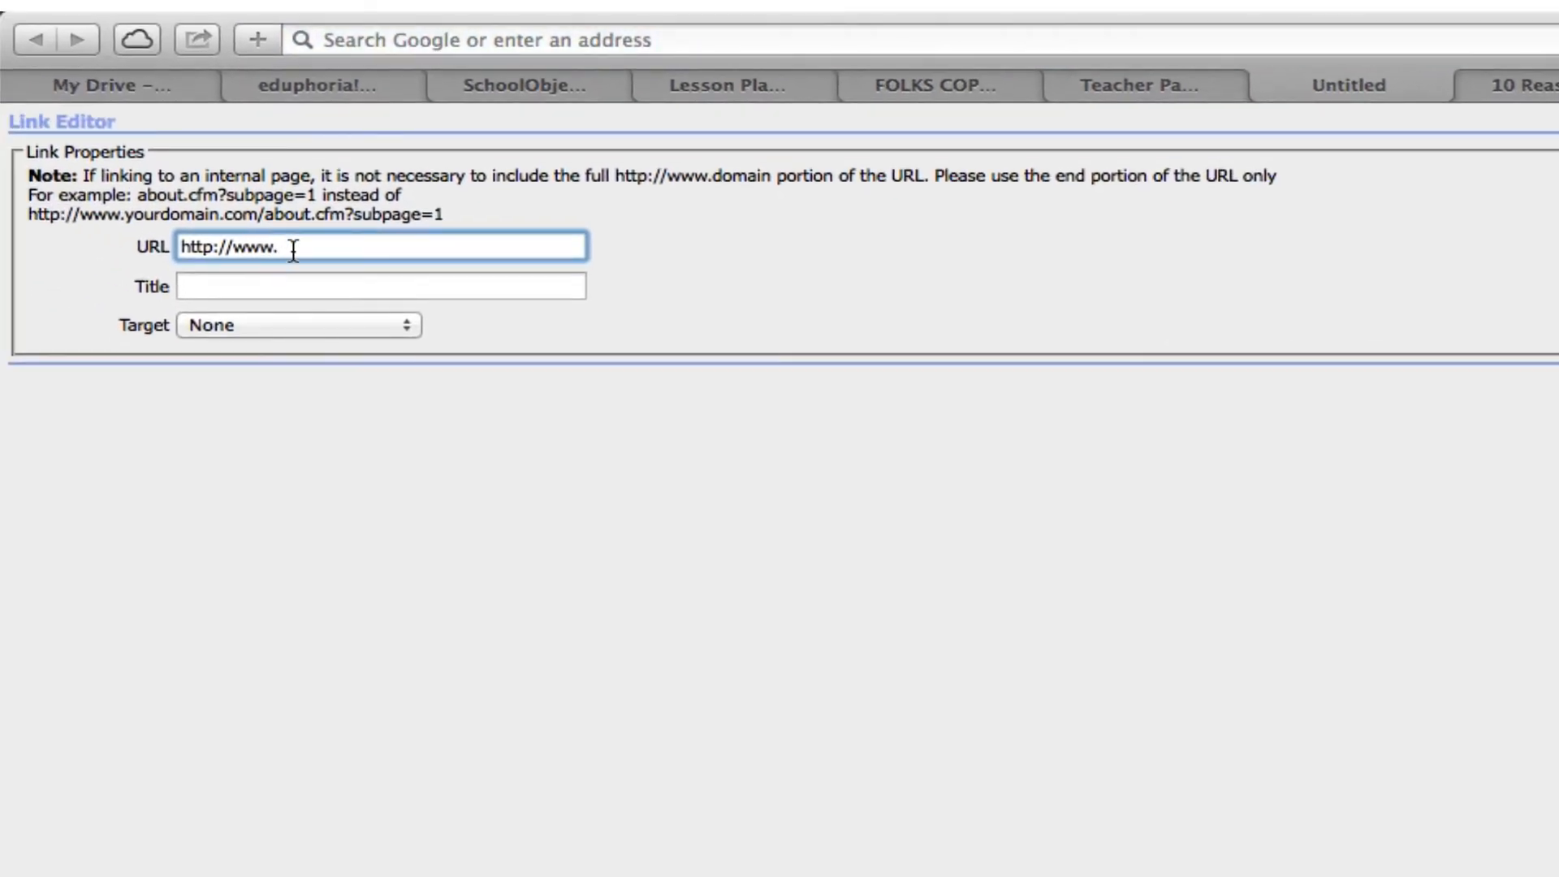
{"action": "left_click_drag", "start_coordinate": [261, 236], "coordinate": [112, 238]}
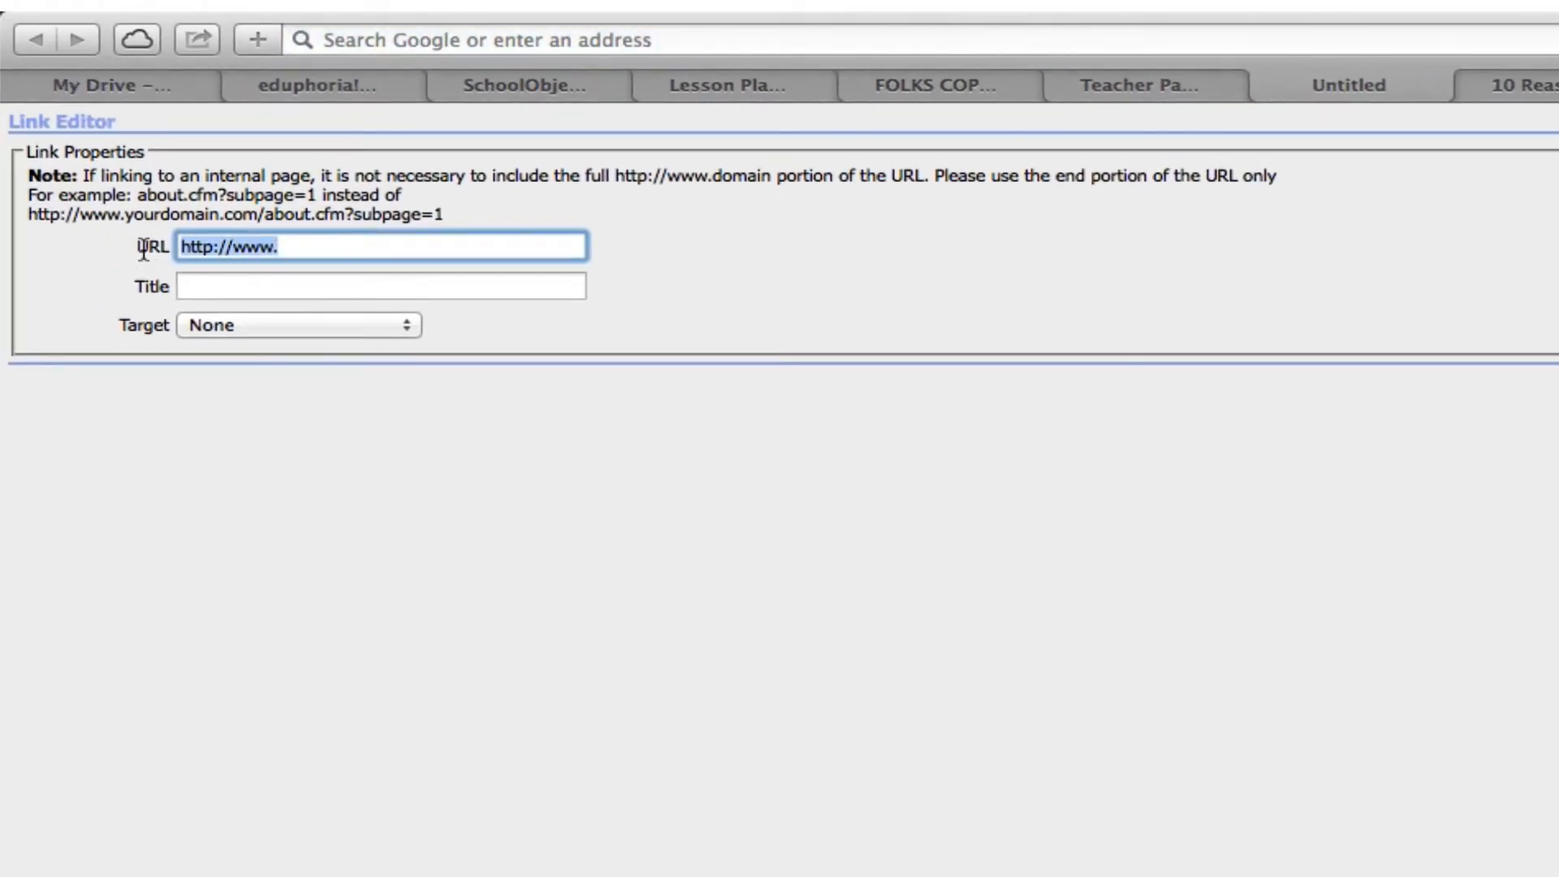
{"action": "key", "text": "BackSpace"}
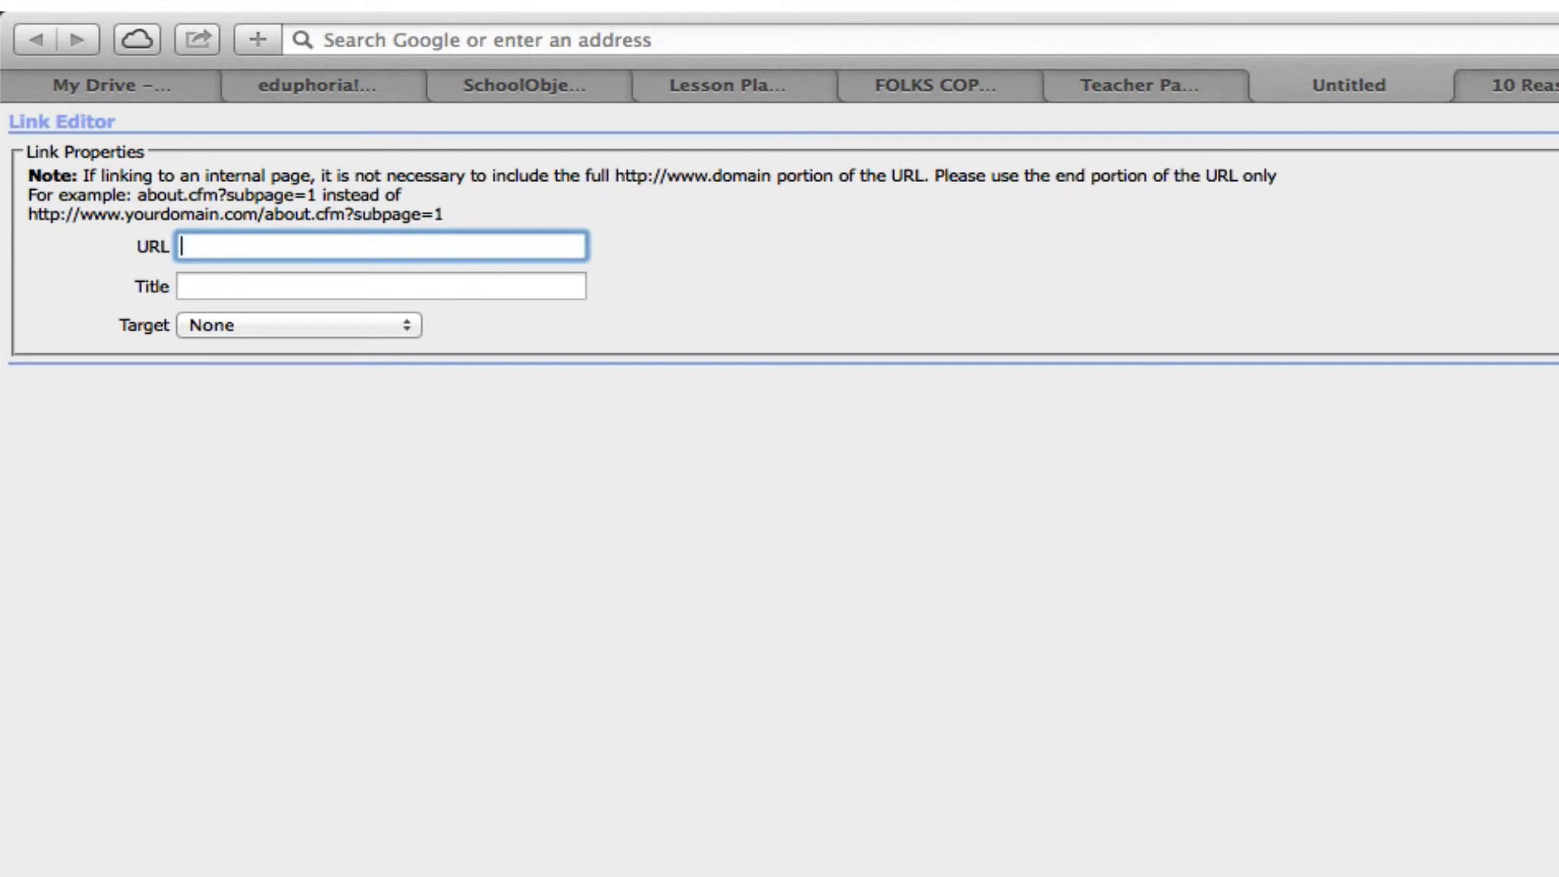
{"action": "right_click", "coordinate": [210, 248]}
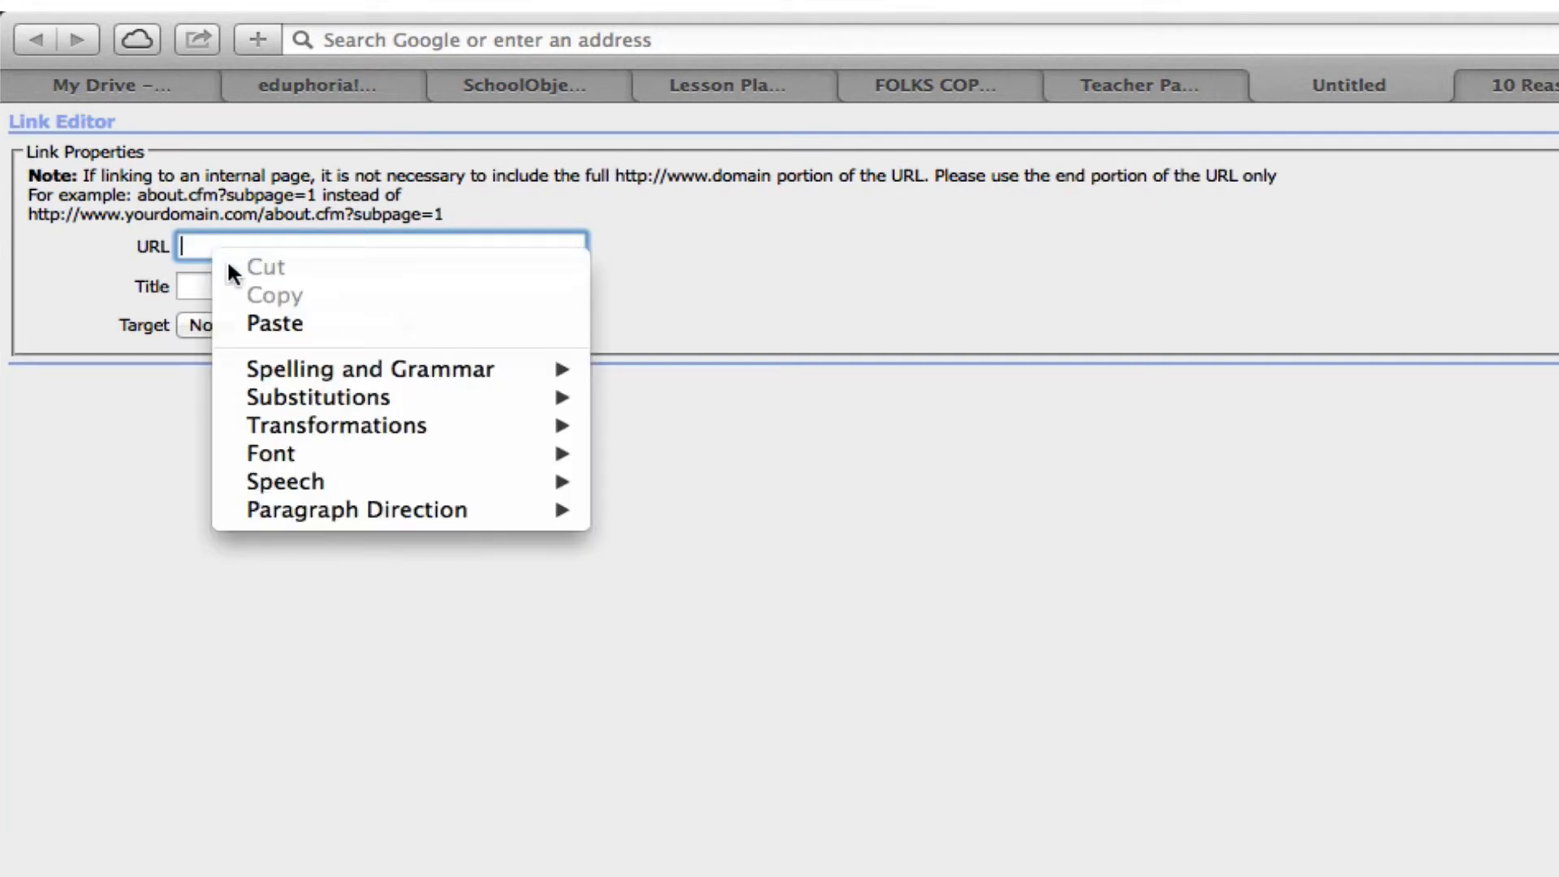
{"action": "left_click", "coordinate": [286, 323]}
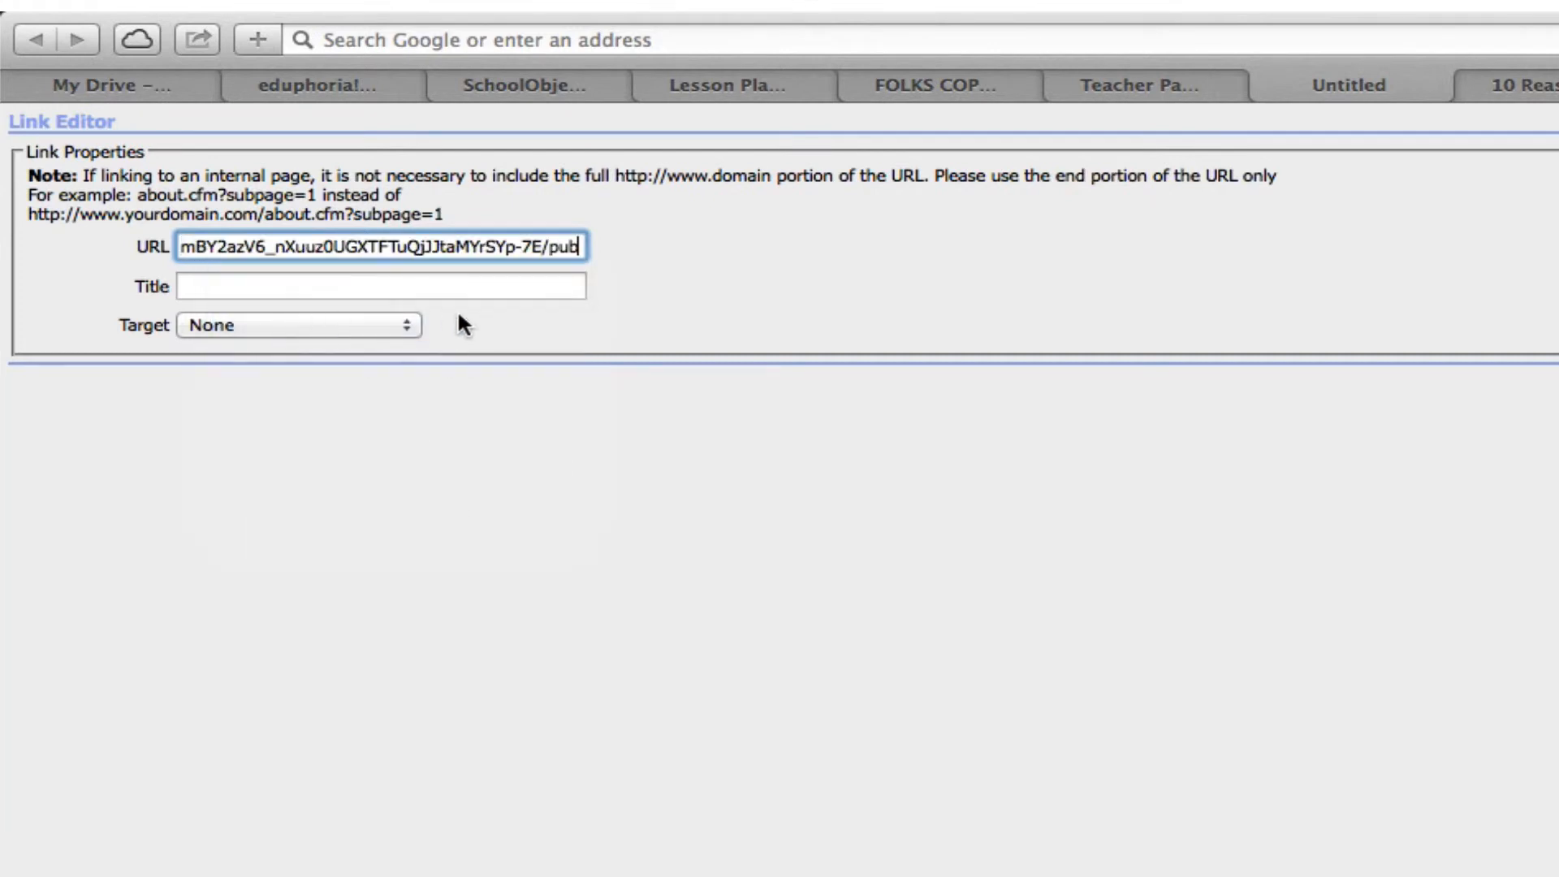
{"action": "left_click", "coordinate": [375, 328]}
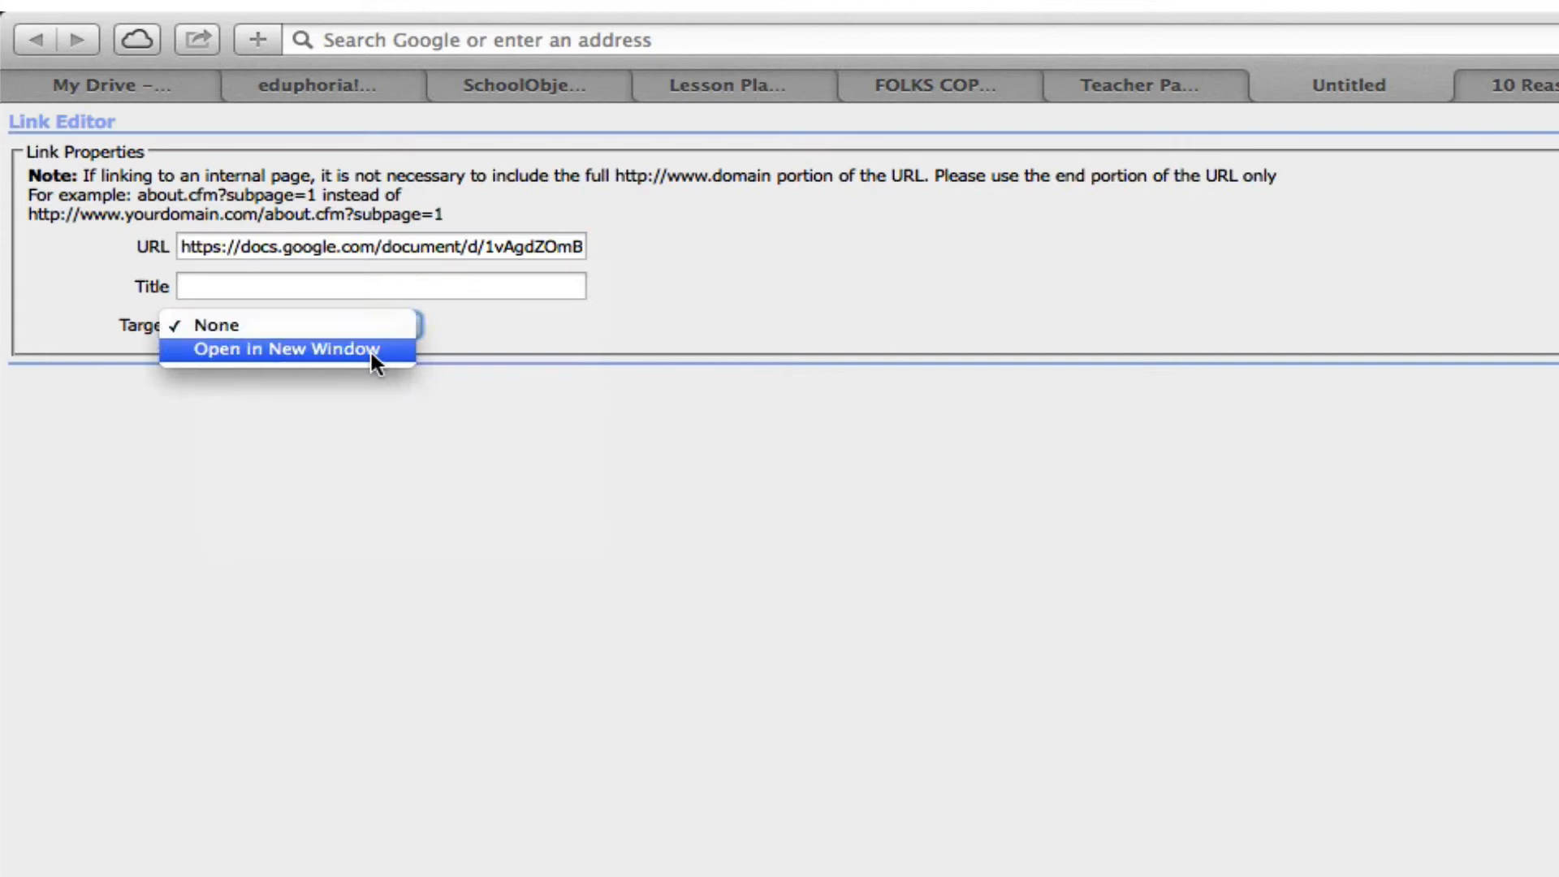
{"action": "left_click", "coordinate": [370, 349]}
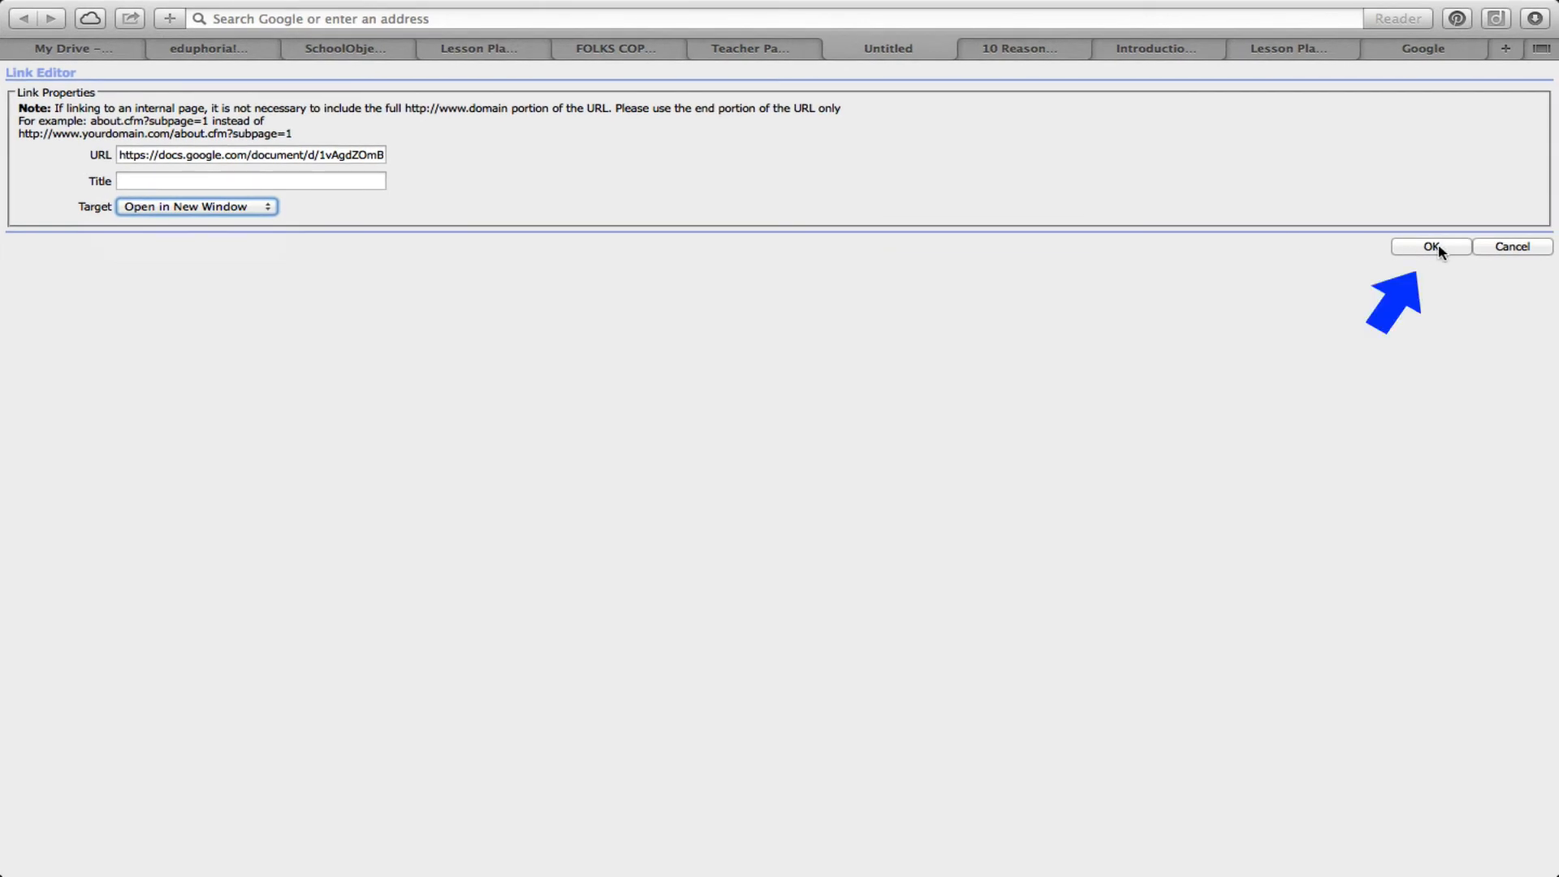
{"action": "left_click", "coordinate": [1436, 247]}
{"action": "left_click", "coordinate": [1081, 520]}
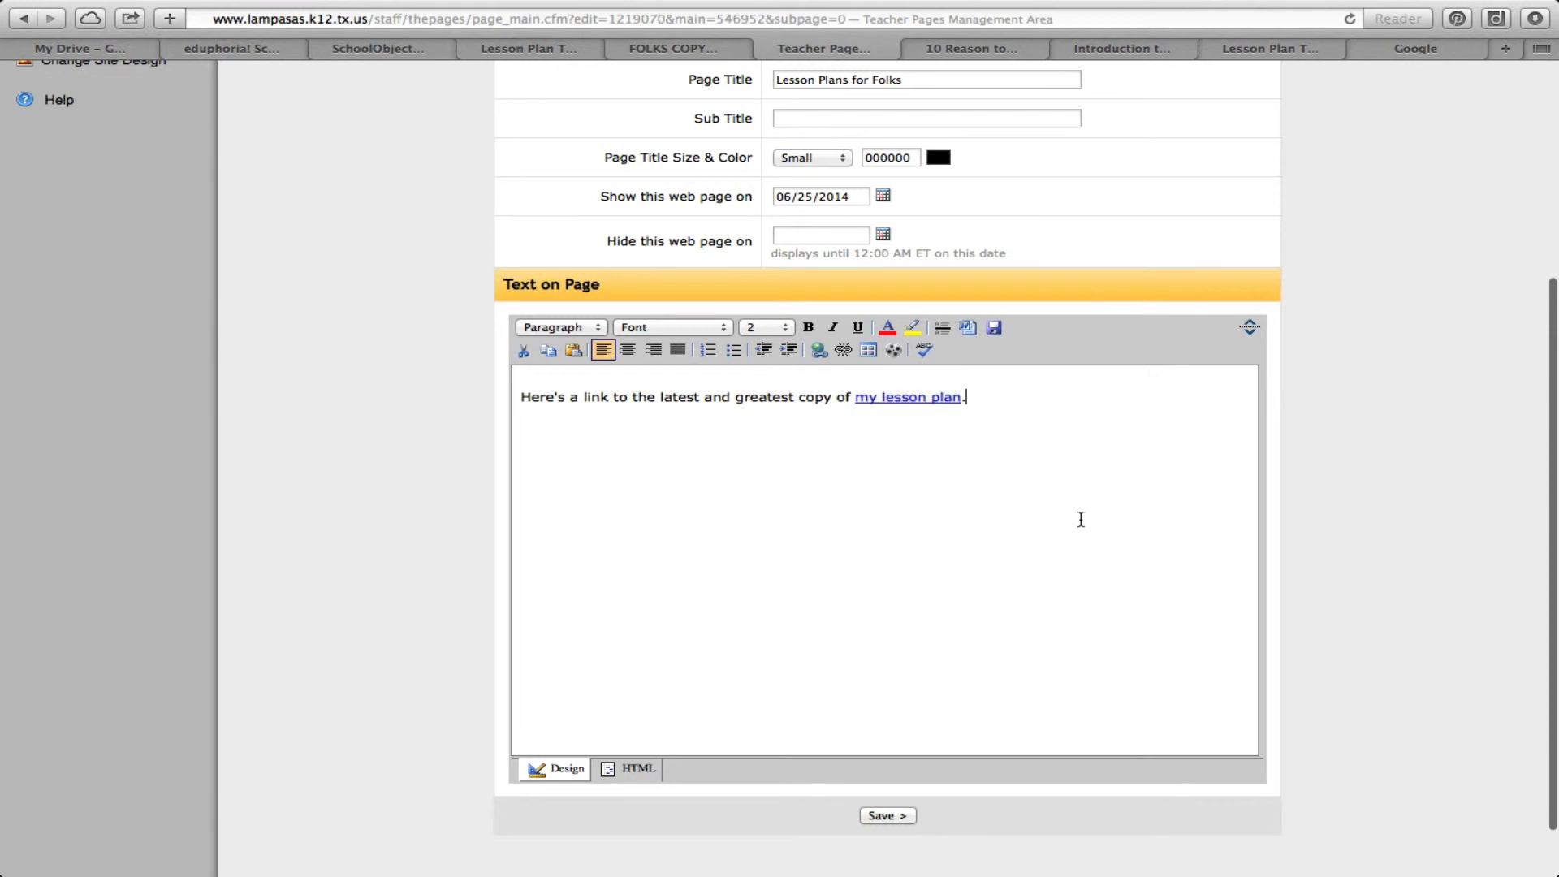
{"action": "left_click", "coordinate": [884, 819]}
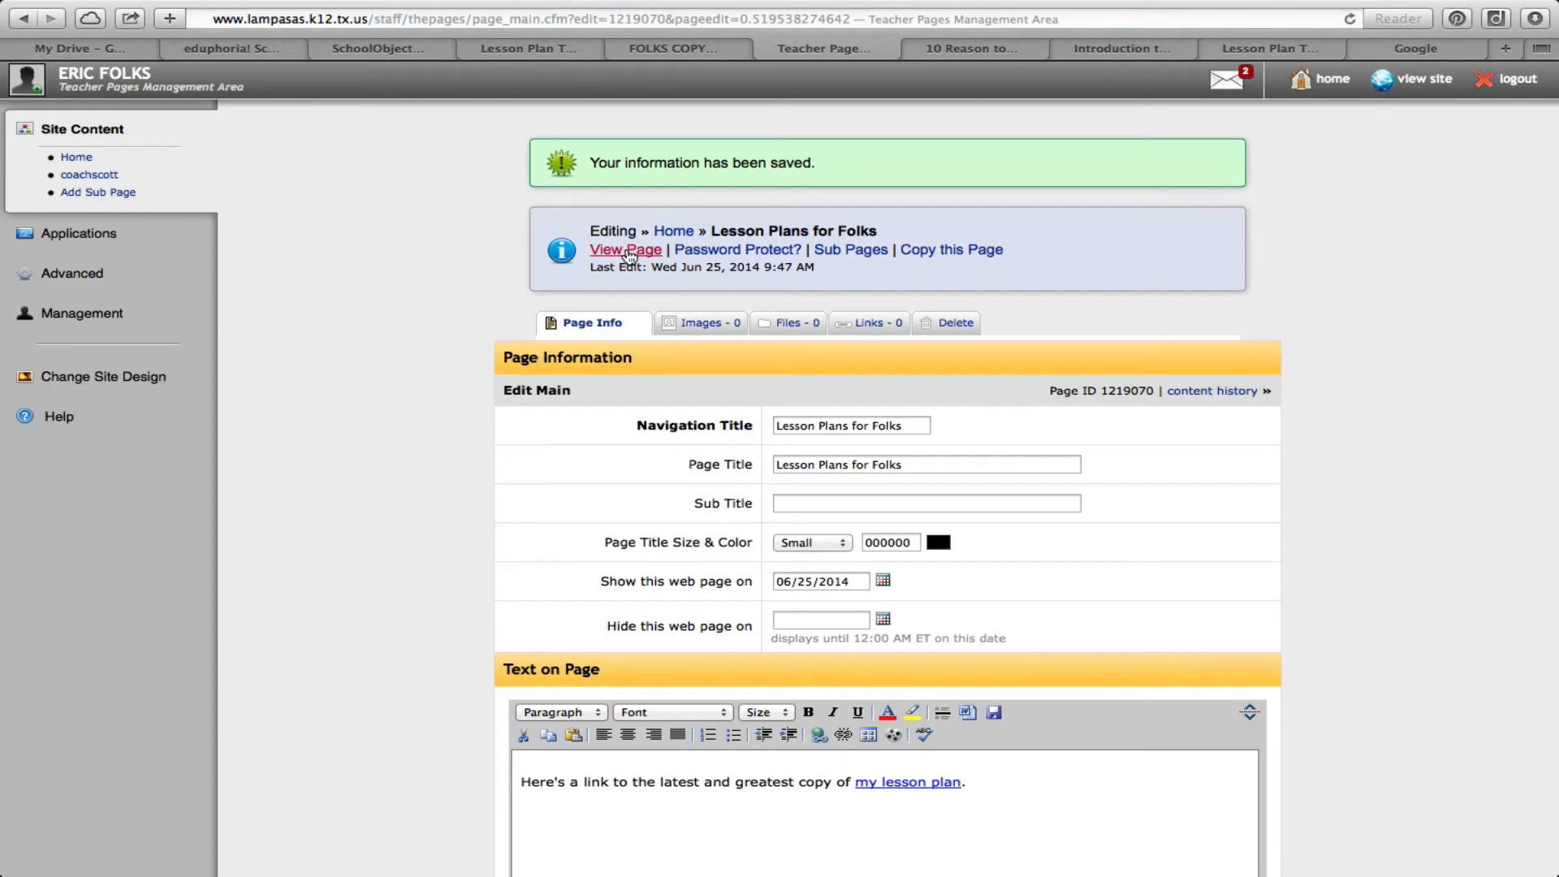
From the public page, follow 'my lesson plan' to the planner, then its 'this video on cells' link
{"action": "left_click", "coordinate": [627, 253]}
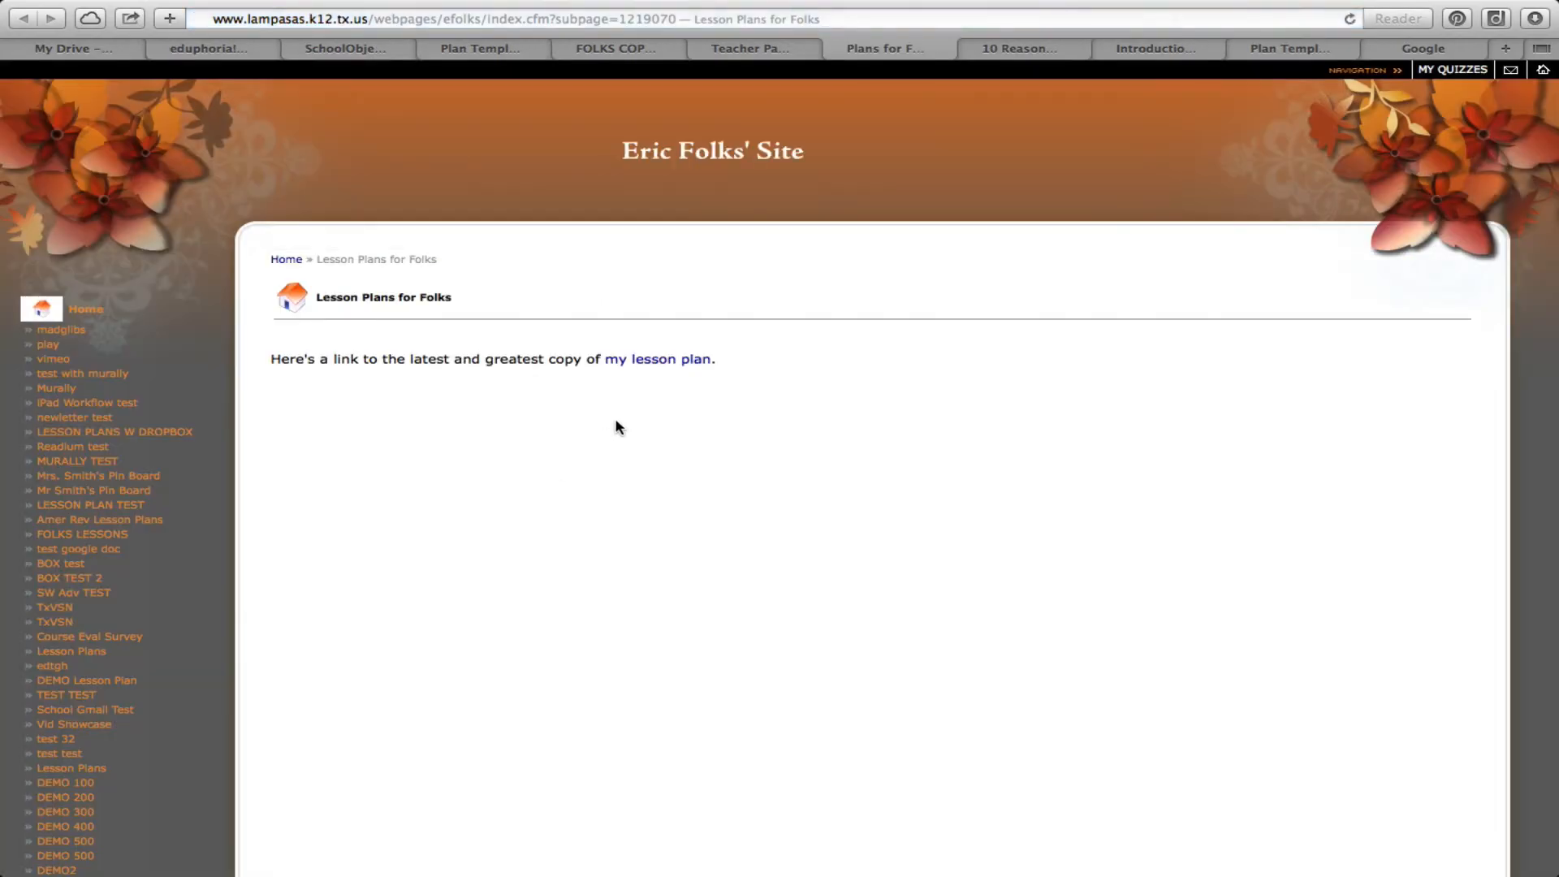
{"action": "left_click", "coordinate": [664, 362]}
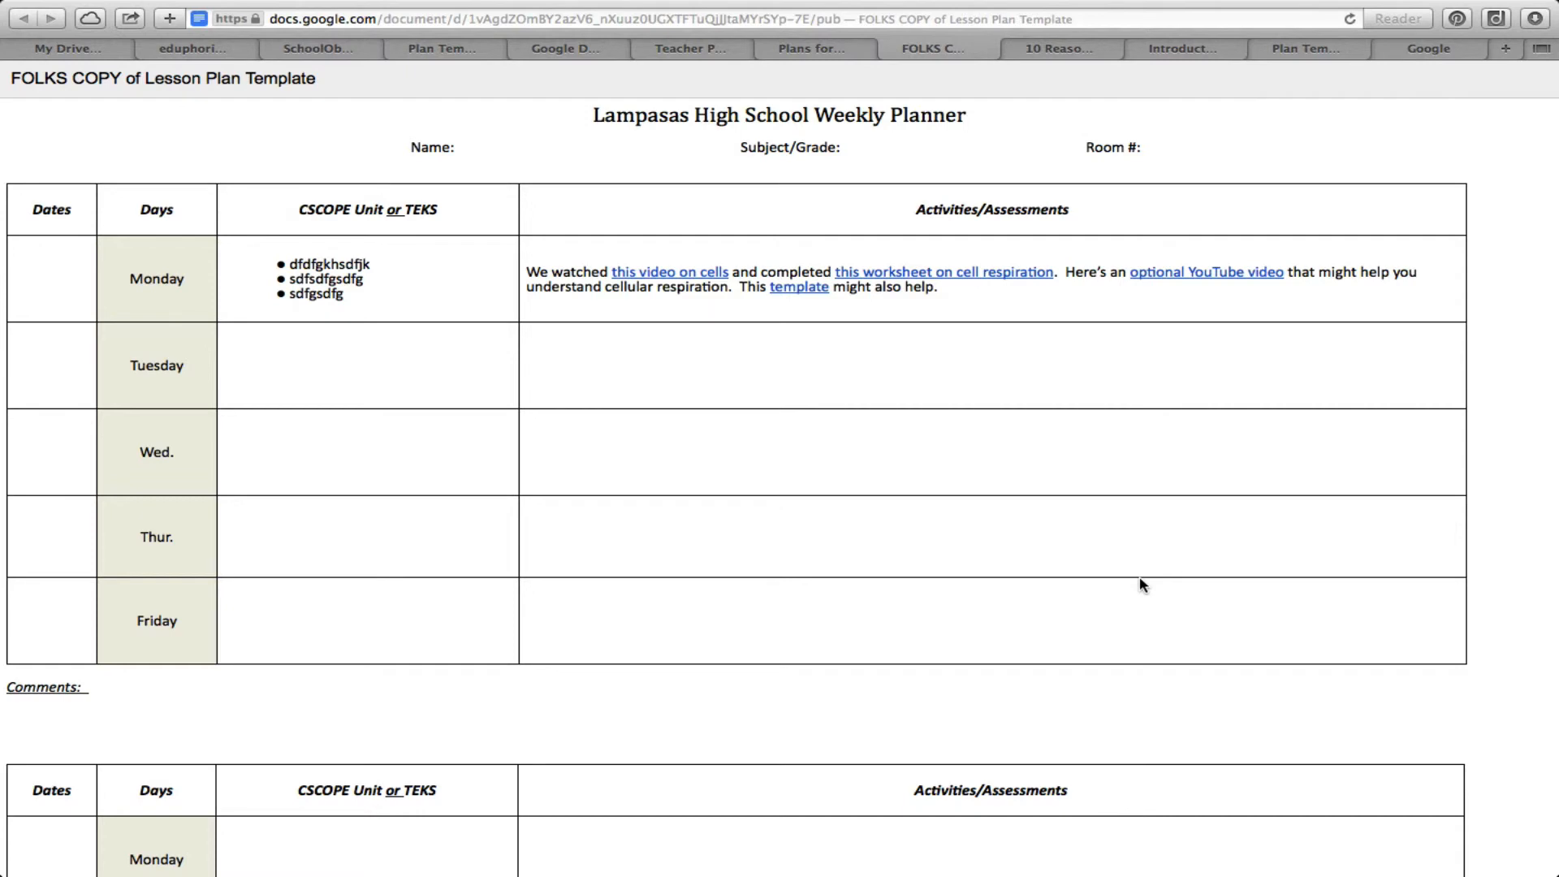
{"action": "left_click", "coordinate": [657, 276]}
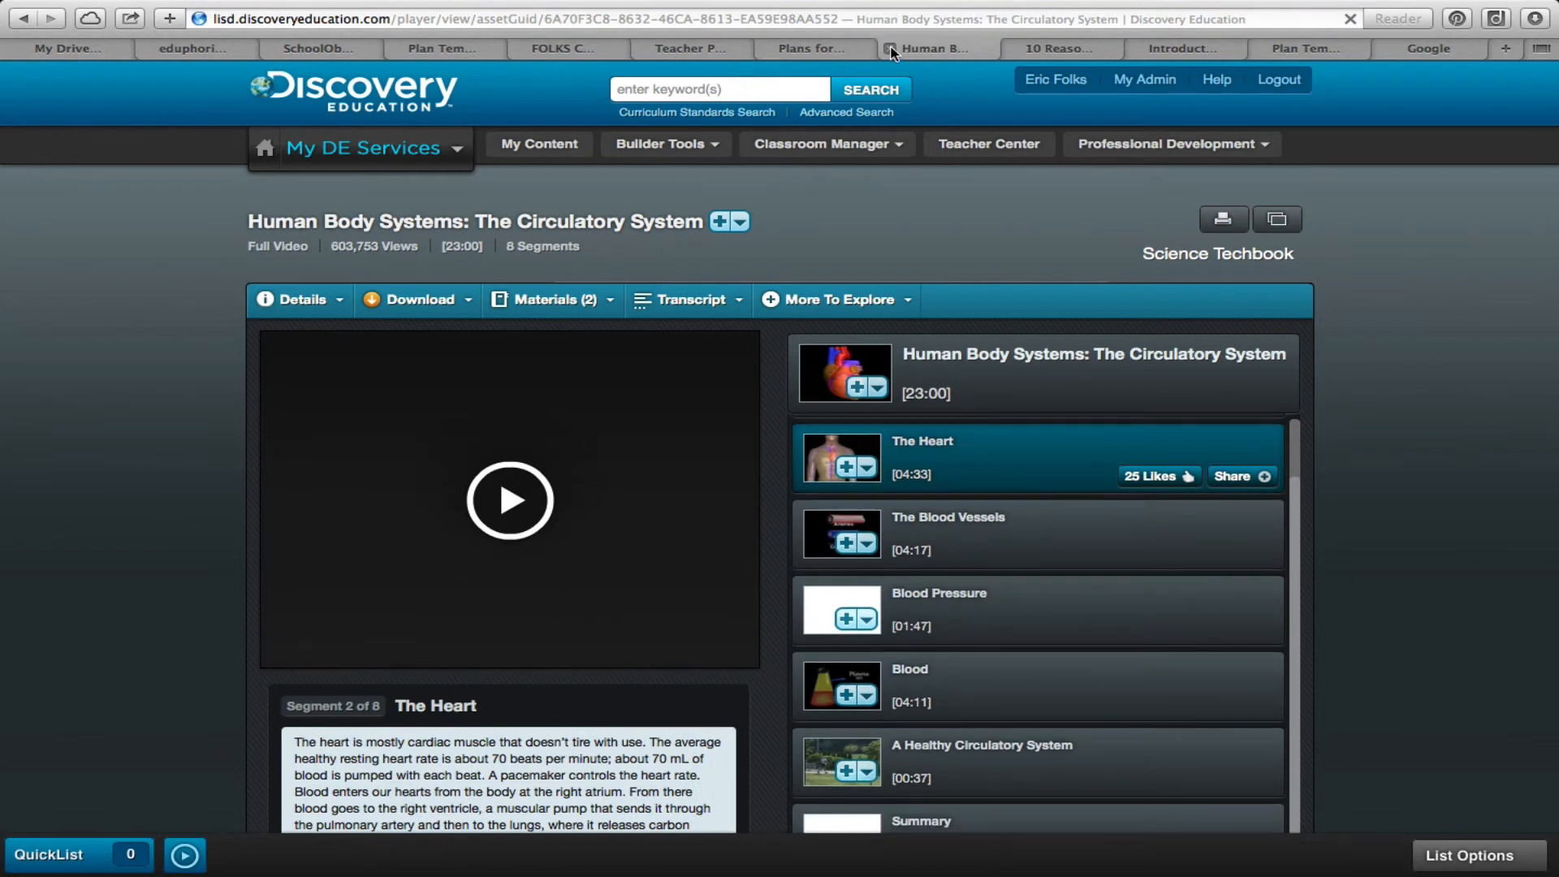
Return to the published planner and test the 'this worksheet on cell respiration' link
{"action": "left_click", "coordinate": [848, 53]}
{"action": "left_click", "coordinate": [925, 48]}
{"action": "left_click", "coordinate": [26, 20]}
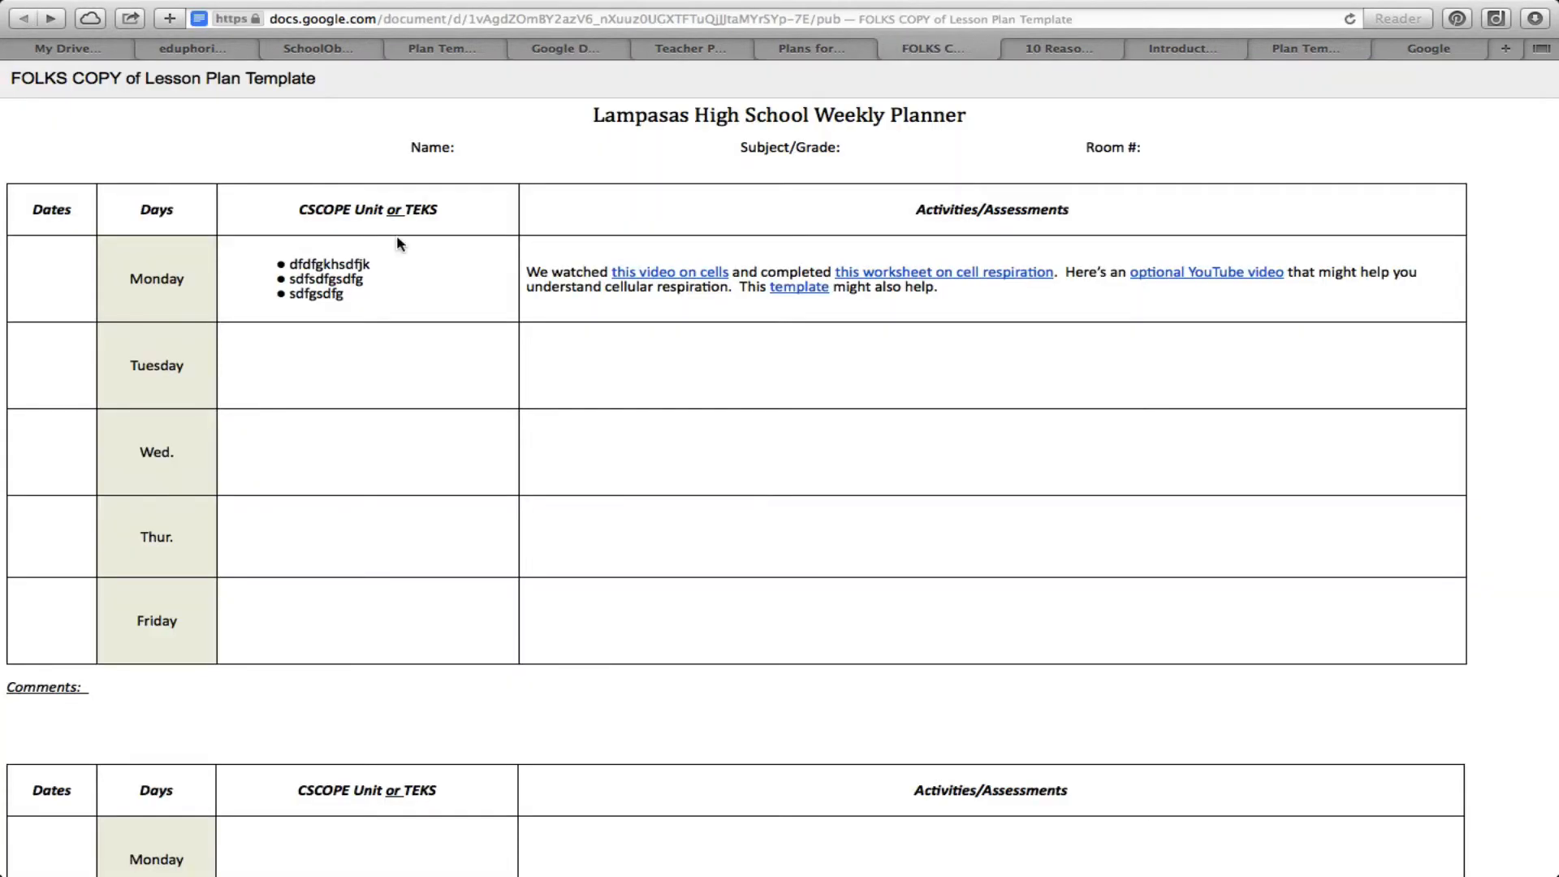
{"action": "left_click", "coordinate": [950, 276]}
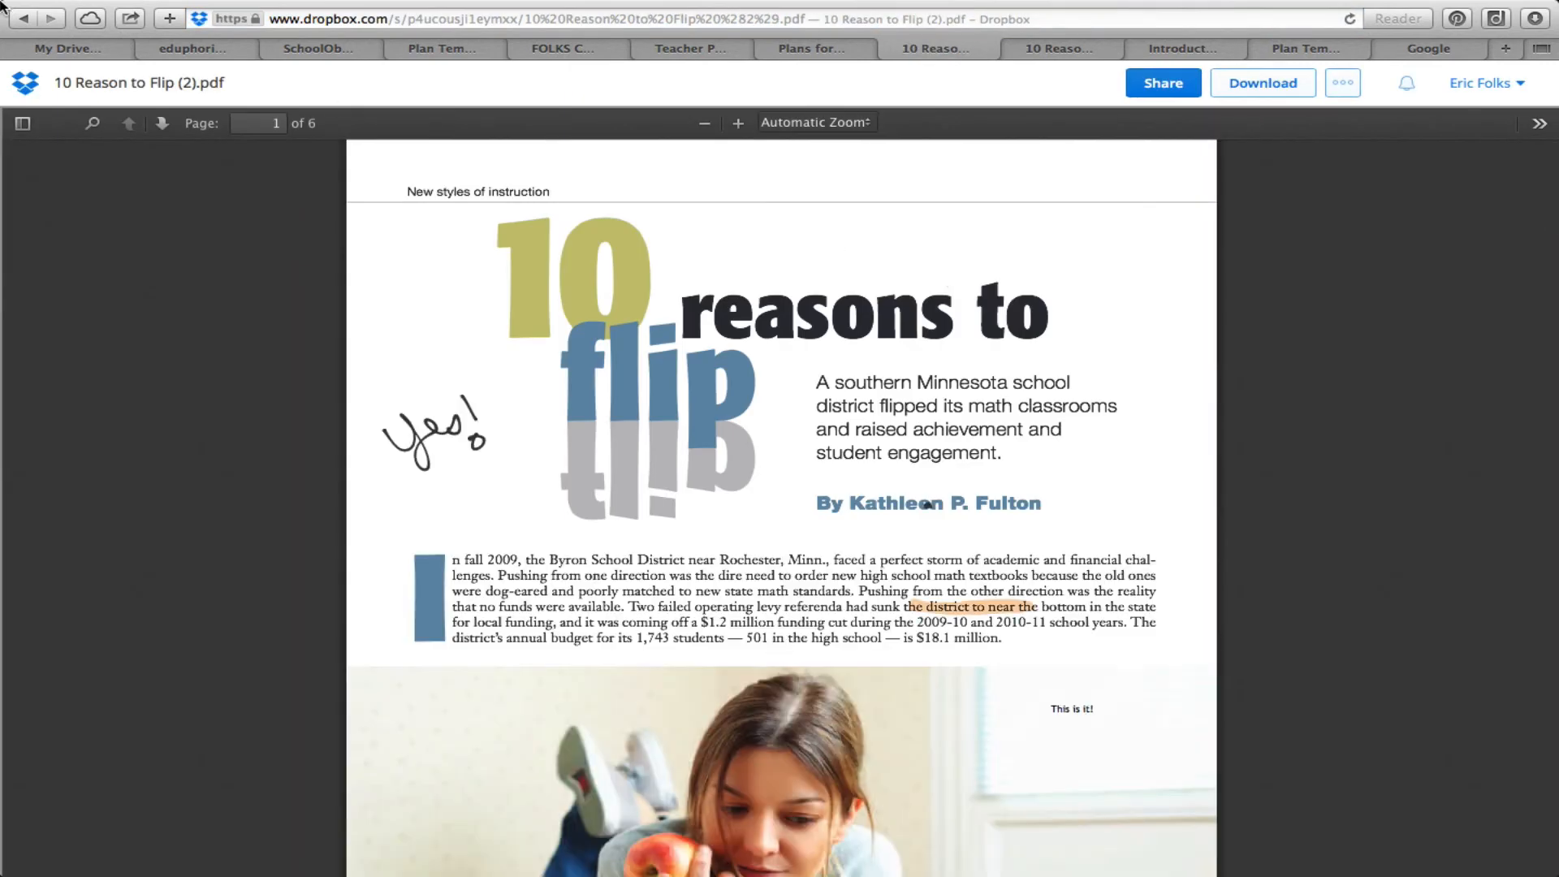
{"action": "left_click", "coordinate": [24, 39]}
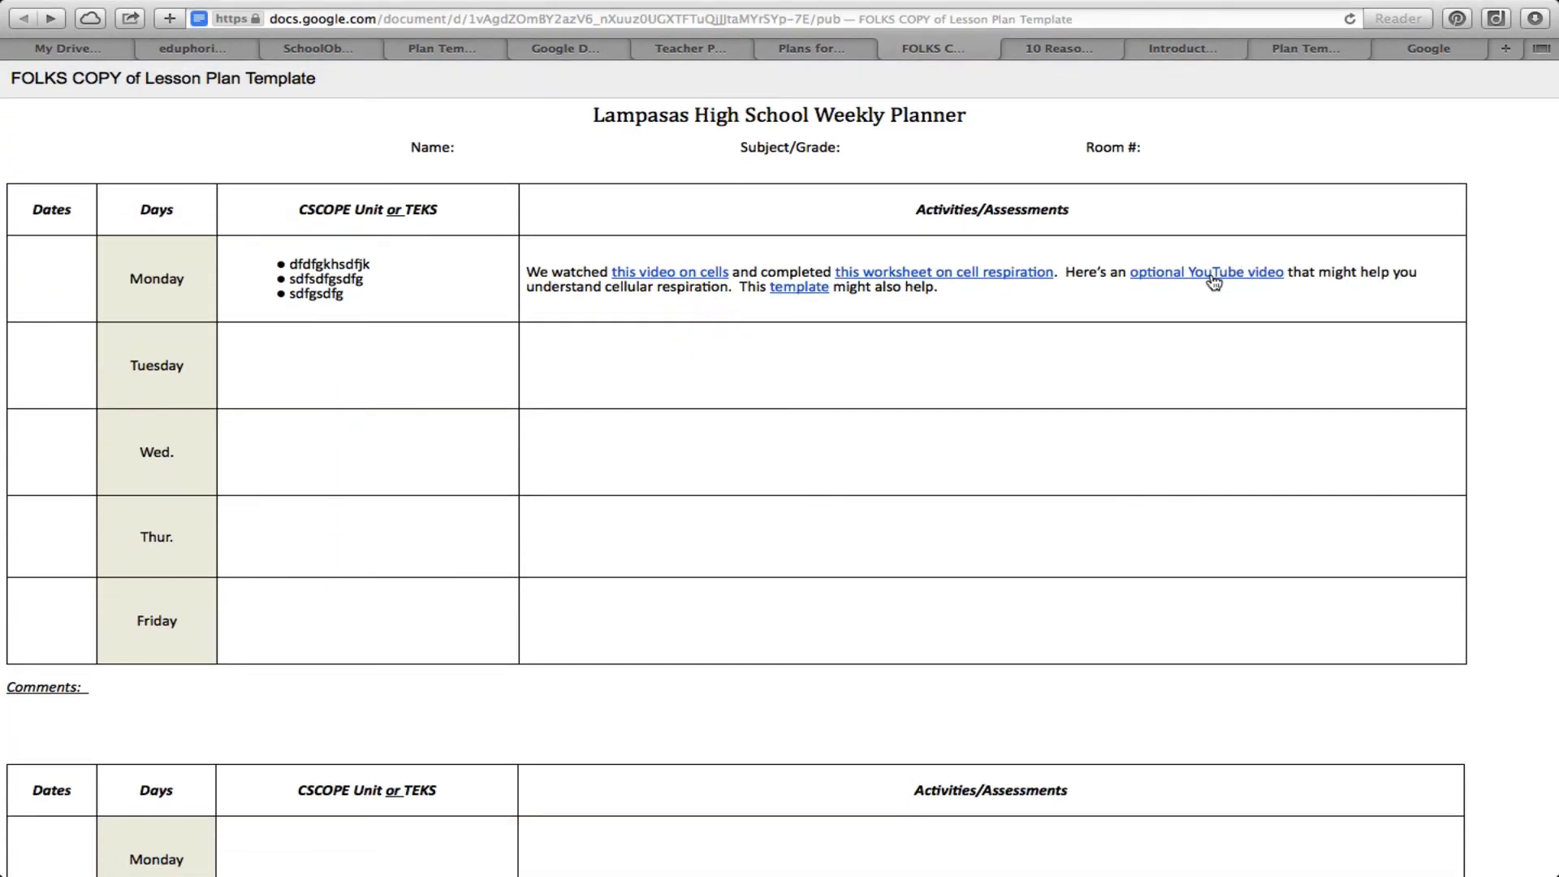
Test the optional YouTube video link, pausing the Khan Academy video, and go back to the planner
{"action": "left_click", "coordinate": [1213, 280]}
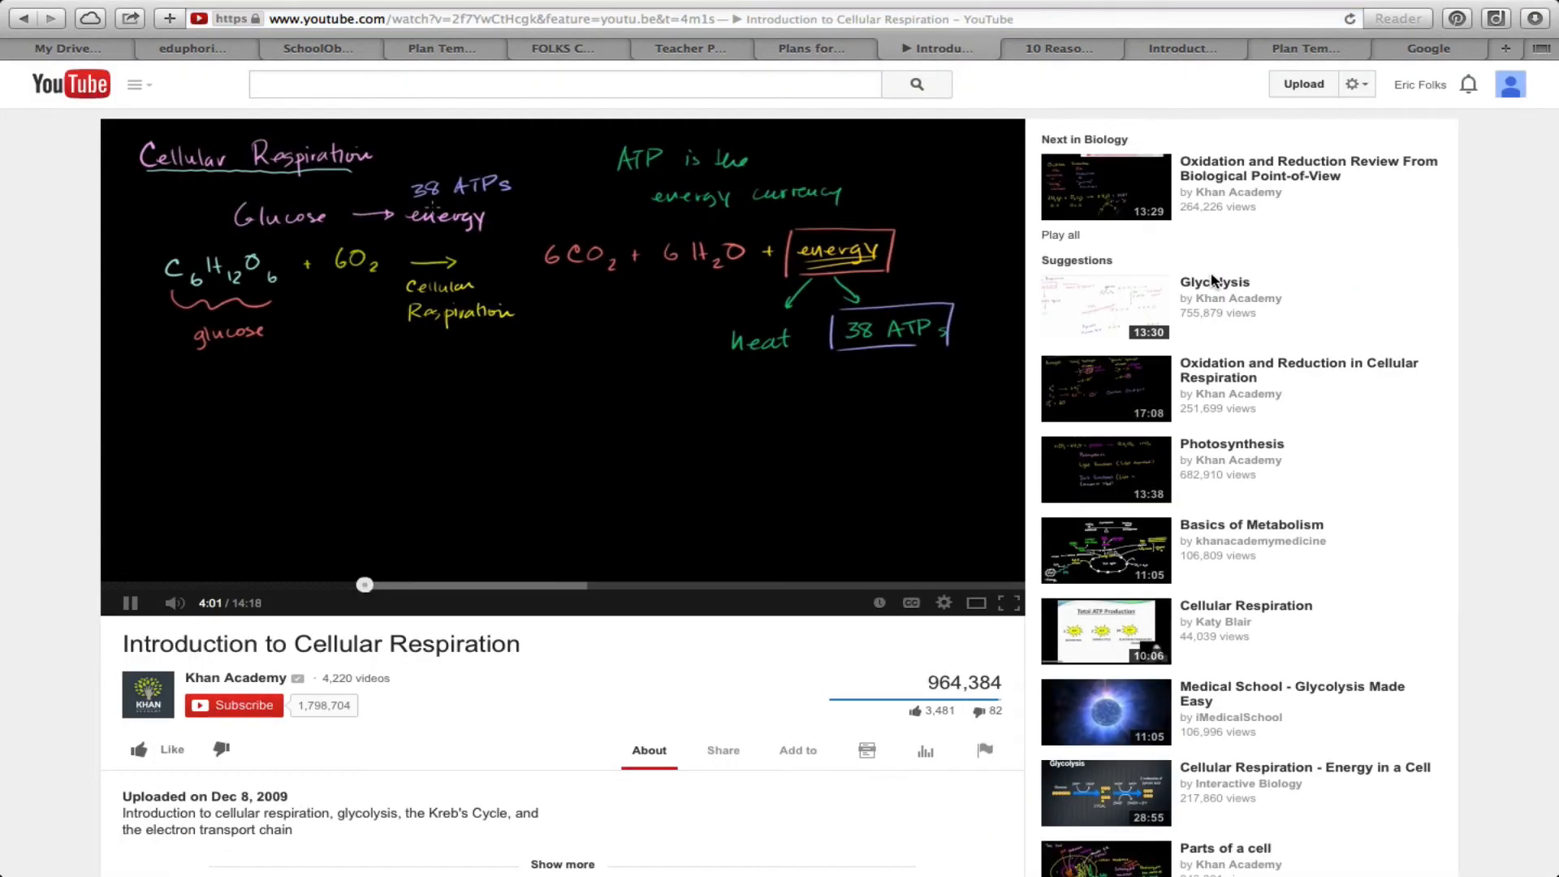
{"action": "left_click", "coordinate": [131, 606]}
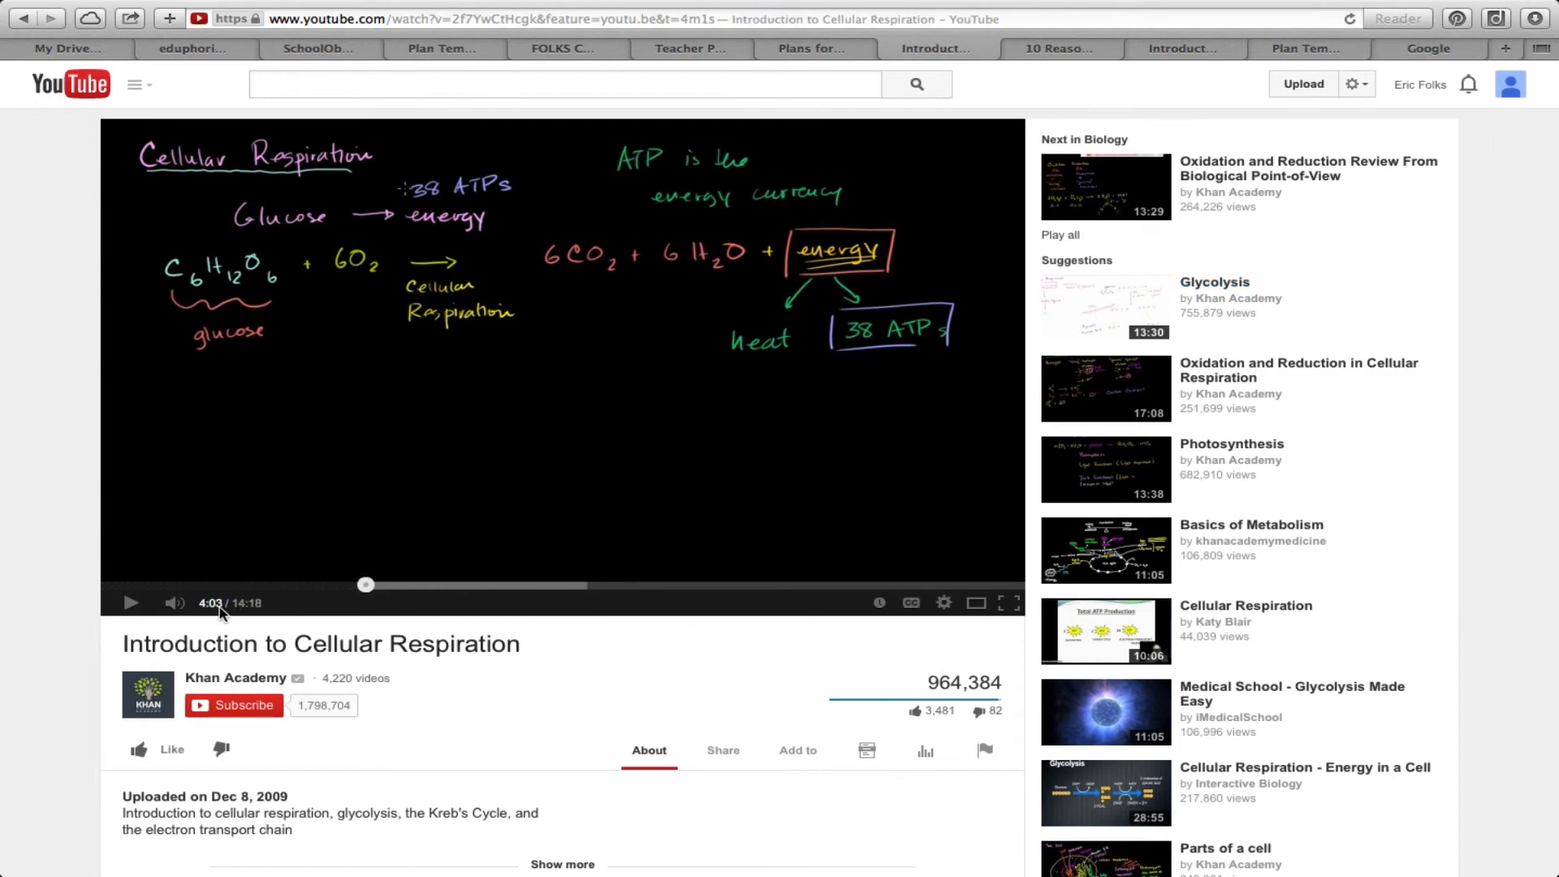
{"action": "left_click", "coordinate": [22, 20]}
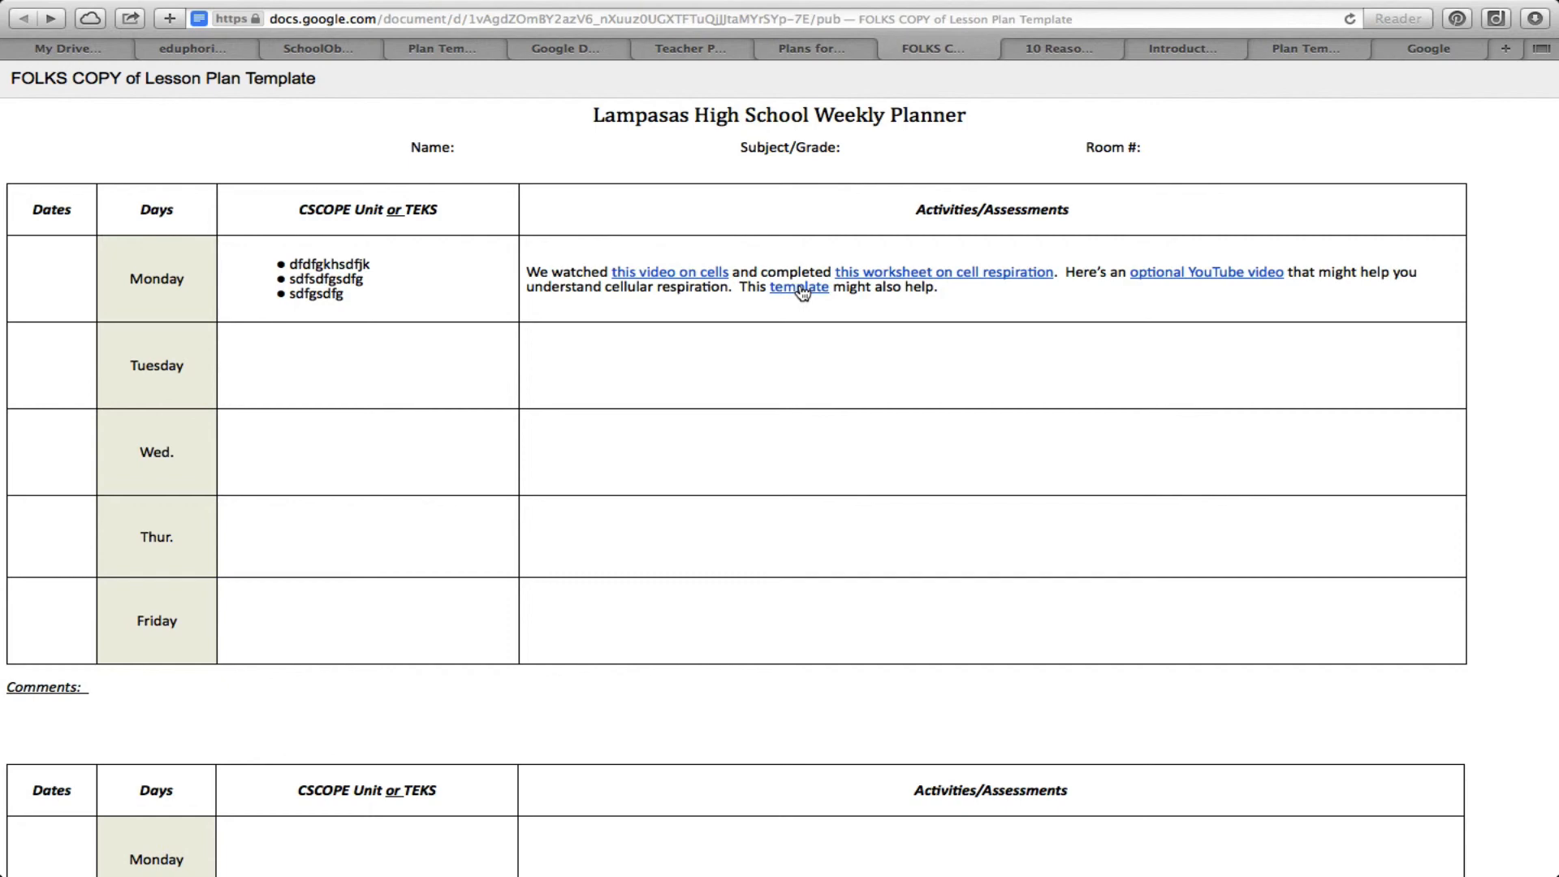
Sign out of the Google account from Google Drive and close the sign-in page
{"action": "left_click", "coordinate": [1429, 48]}
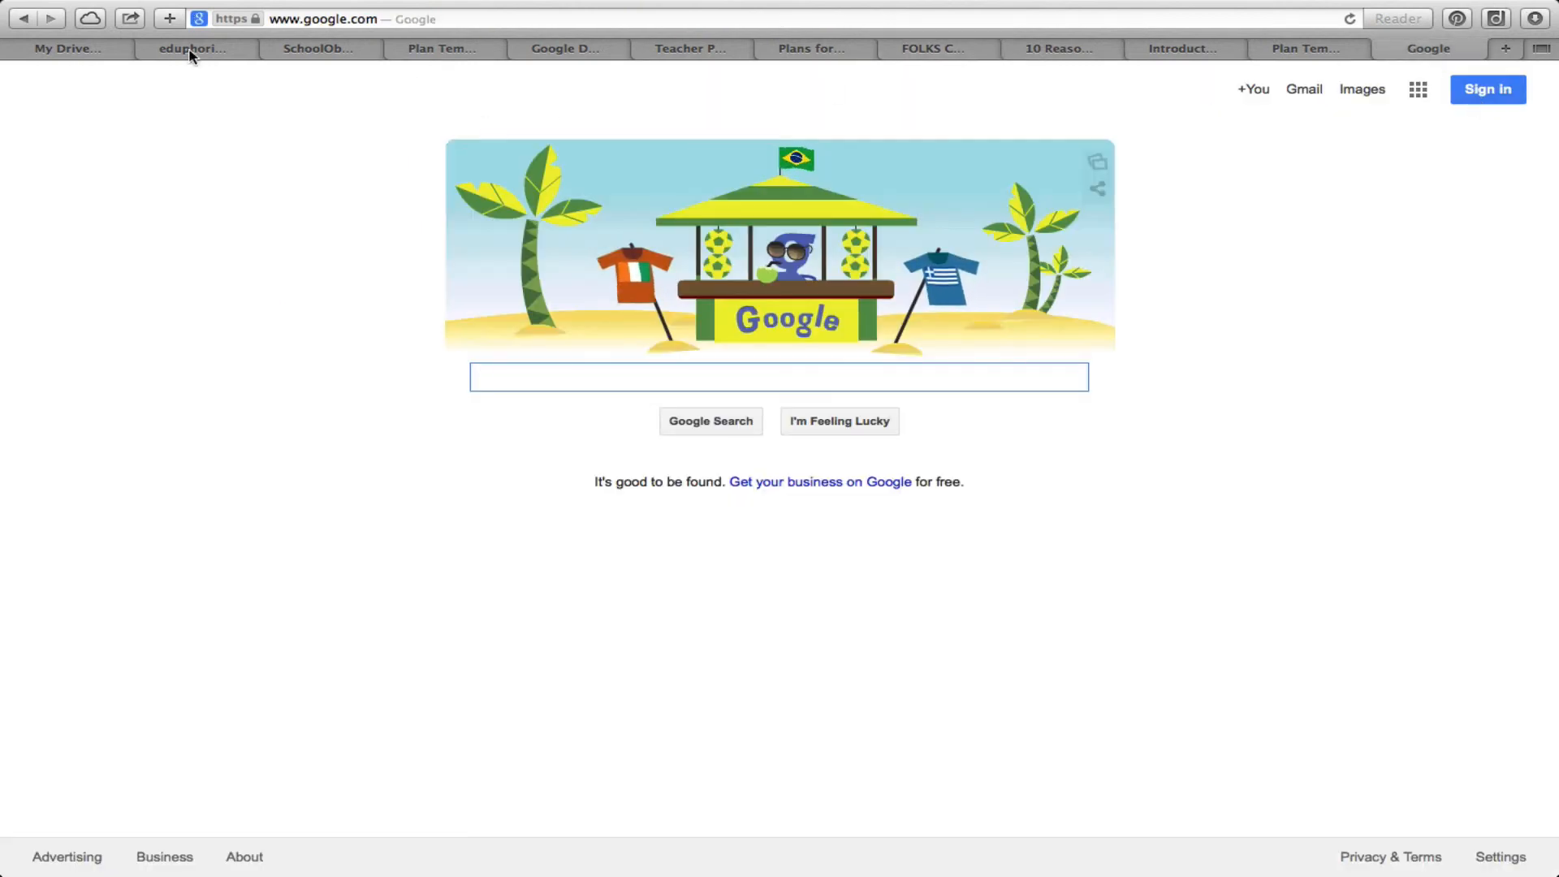
{"action": "left_click", "coordinate": [74, 49]}
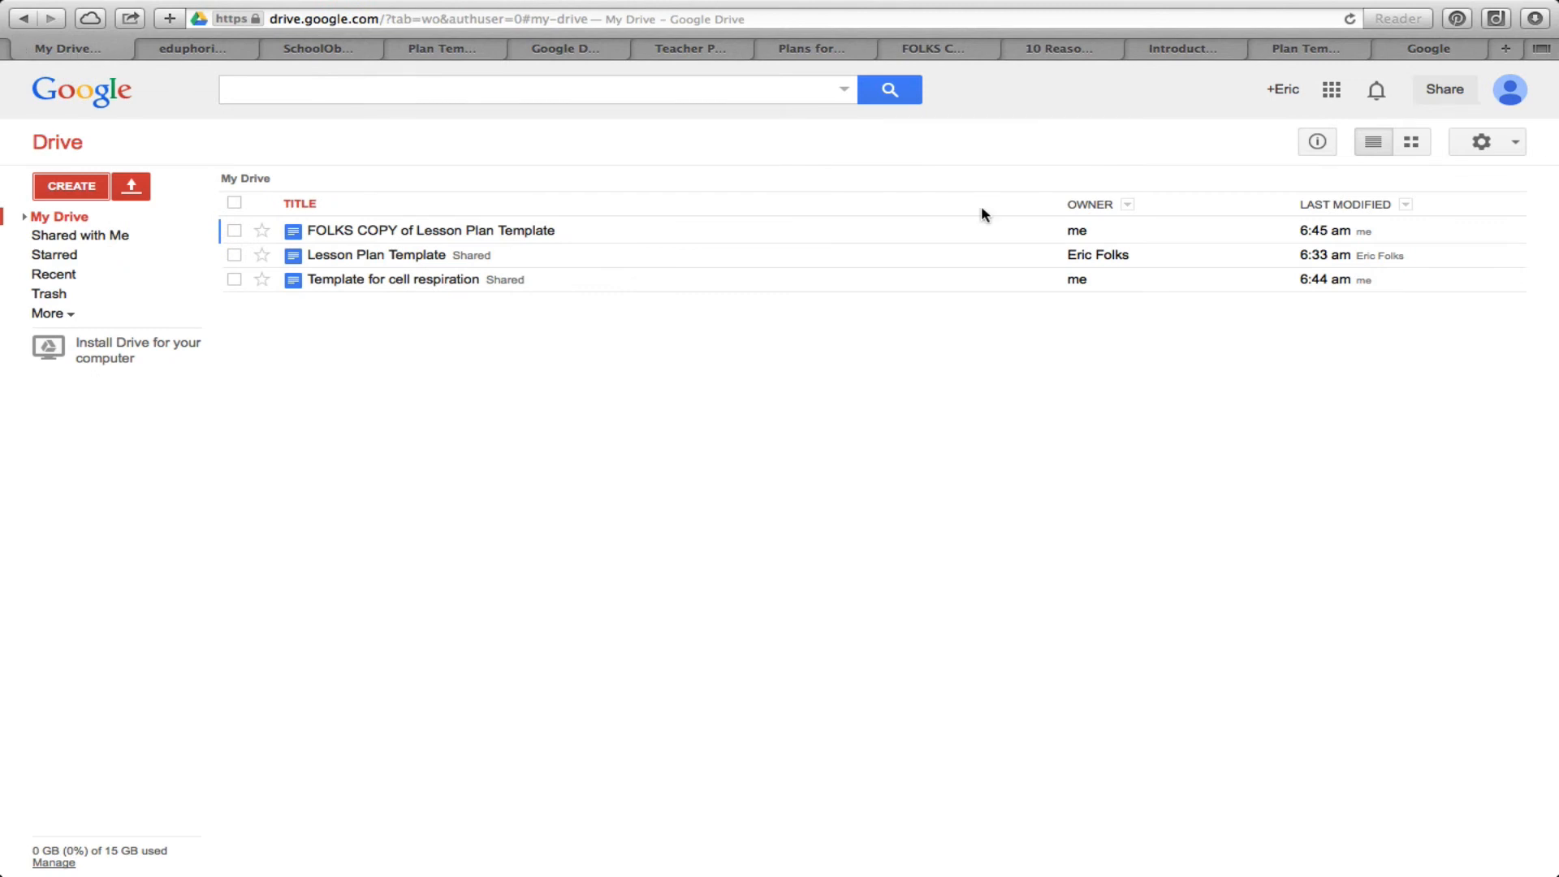
{"action": "left_click", "coordinate": [1511, 91]}
{"action": "left_click", "coordinate": [1463, 276]}
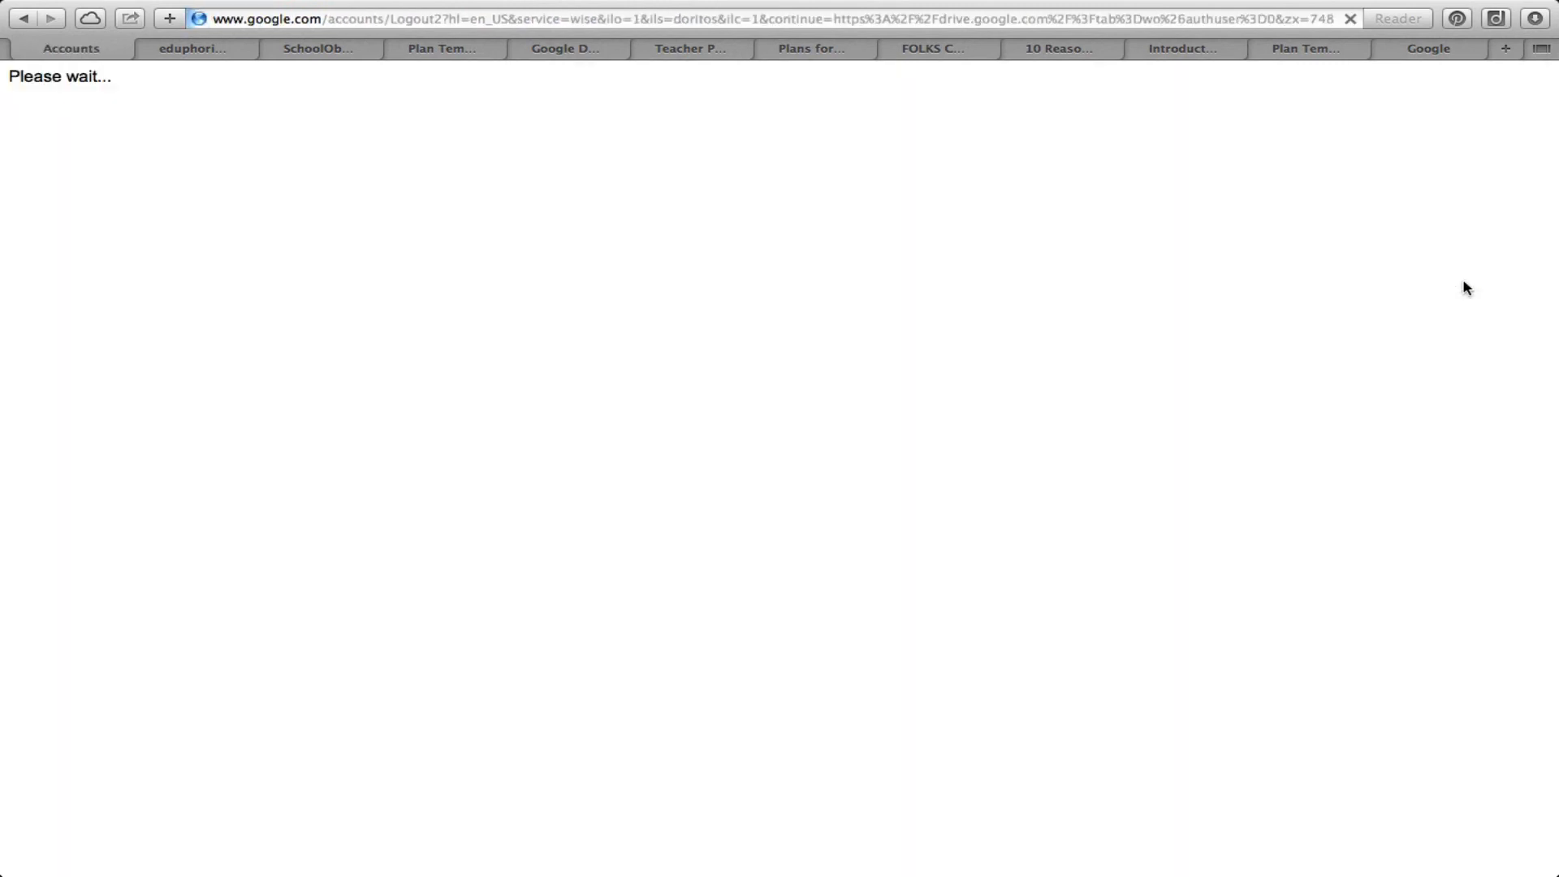
{"action": "left_click", "coordinate": [23, 49]}
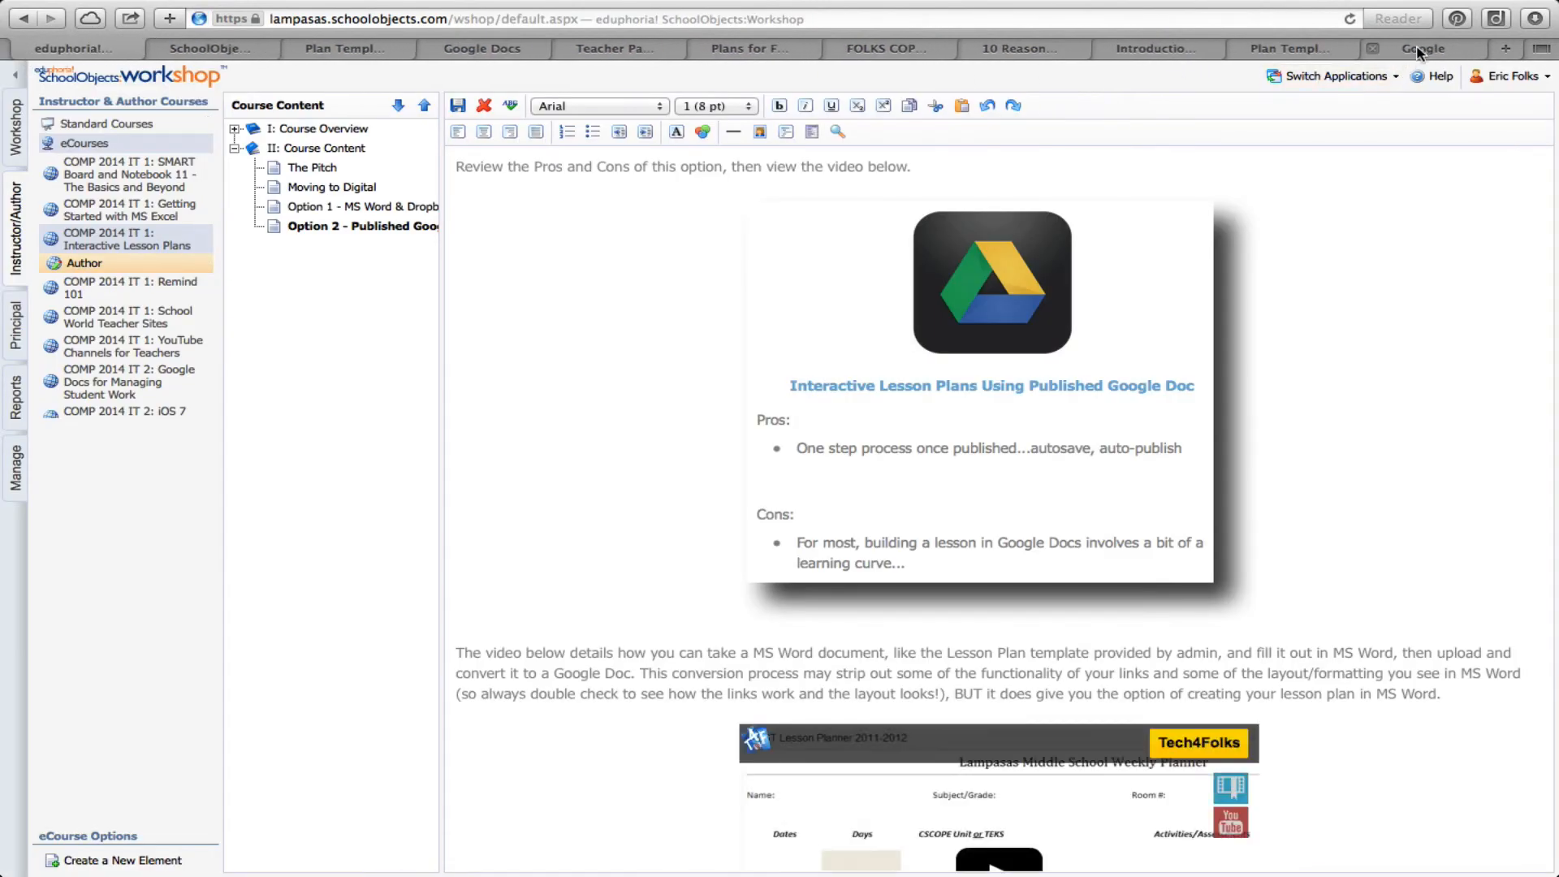
Return to the published Lampasas High School Weekly Planner tab
{"action": "left_click", "coordinate": [1417, 49]}
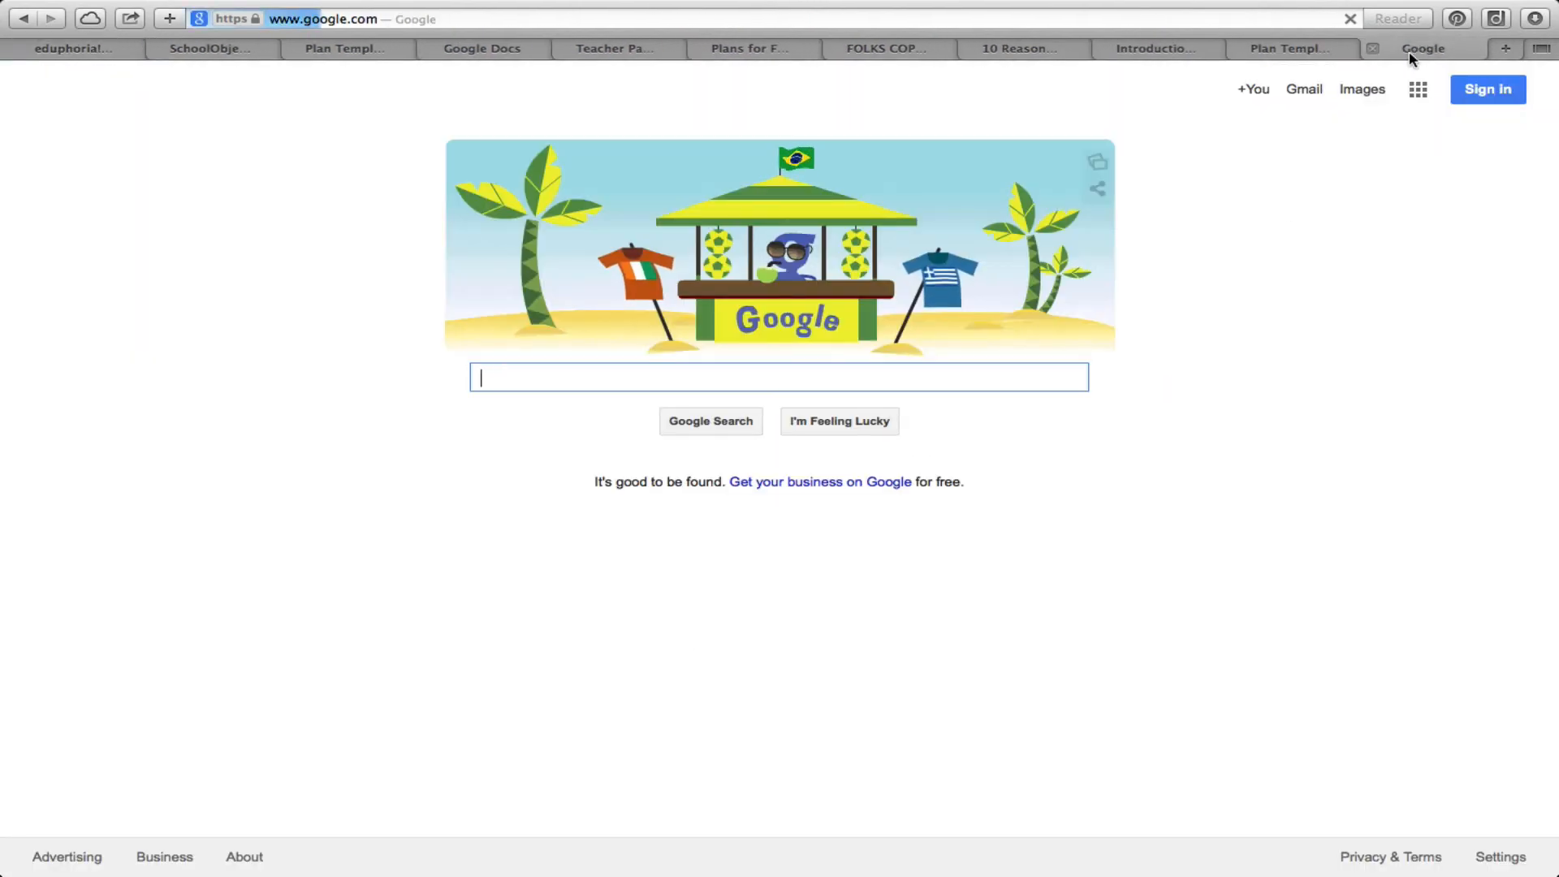
{"action": "left_click", "coordinate": [806, 49]}
{"action": "left_click", "coordinate": [885, 50]}
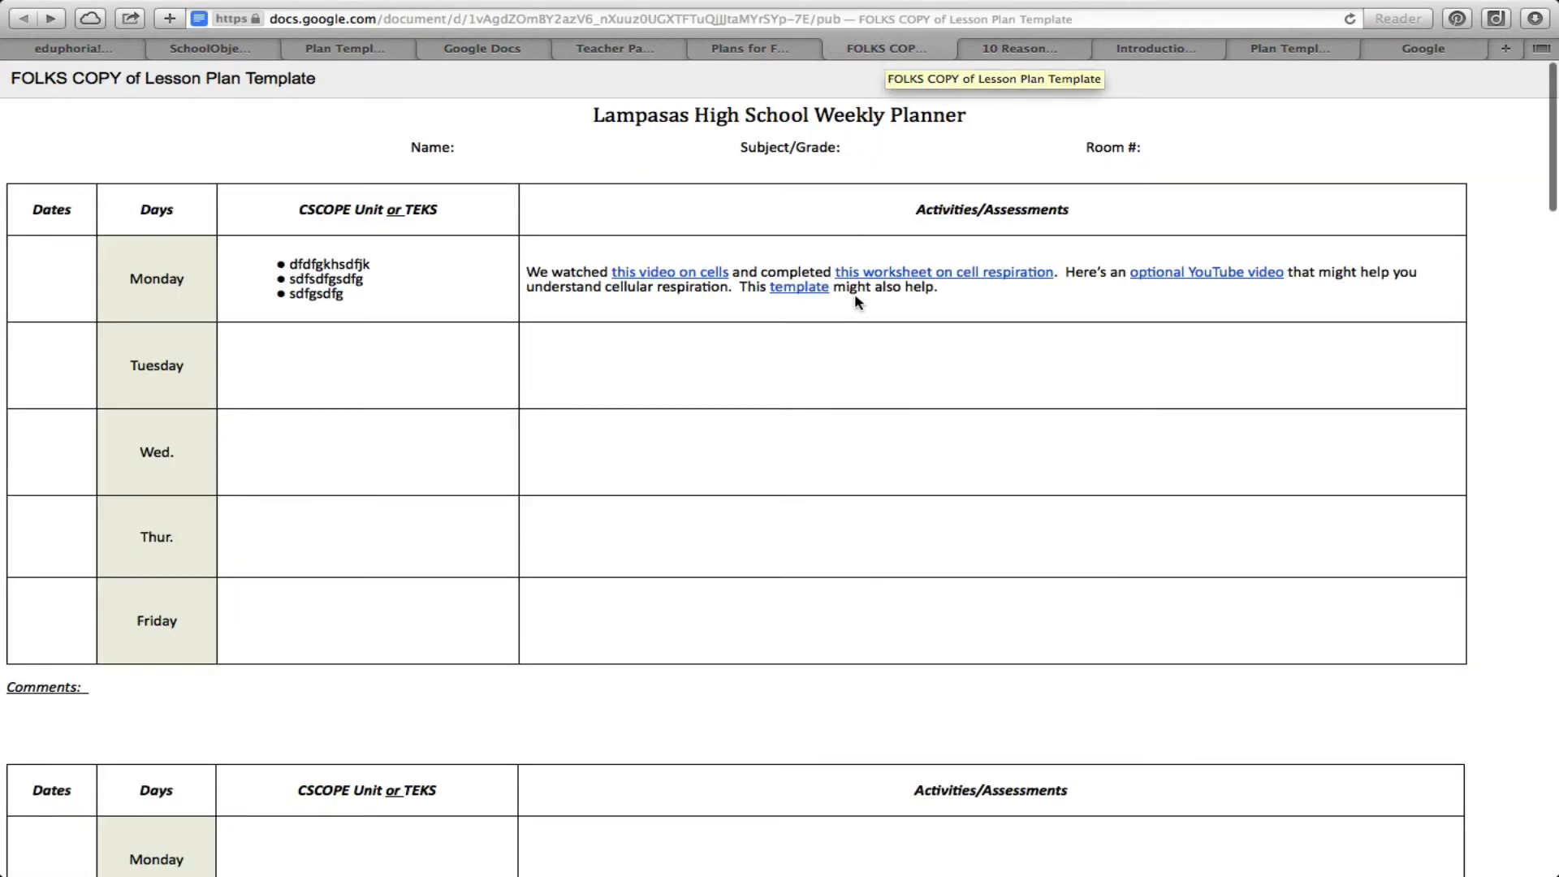
{"action": "left_click", "coordinate": [799, 289]}
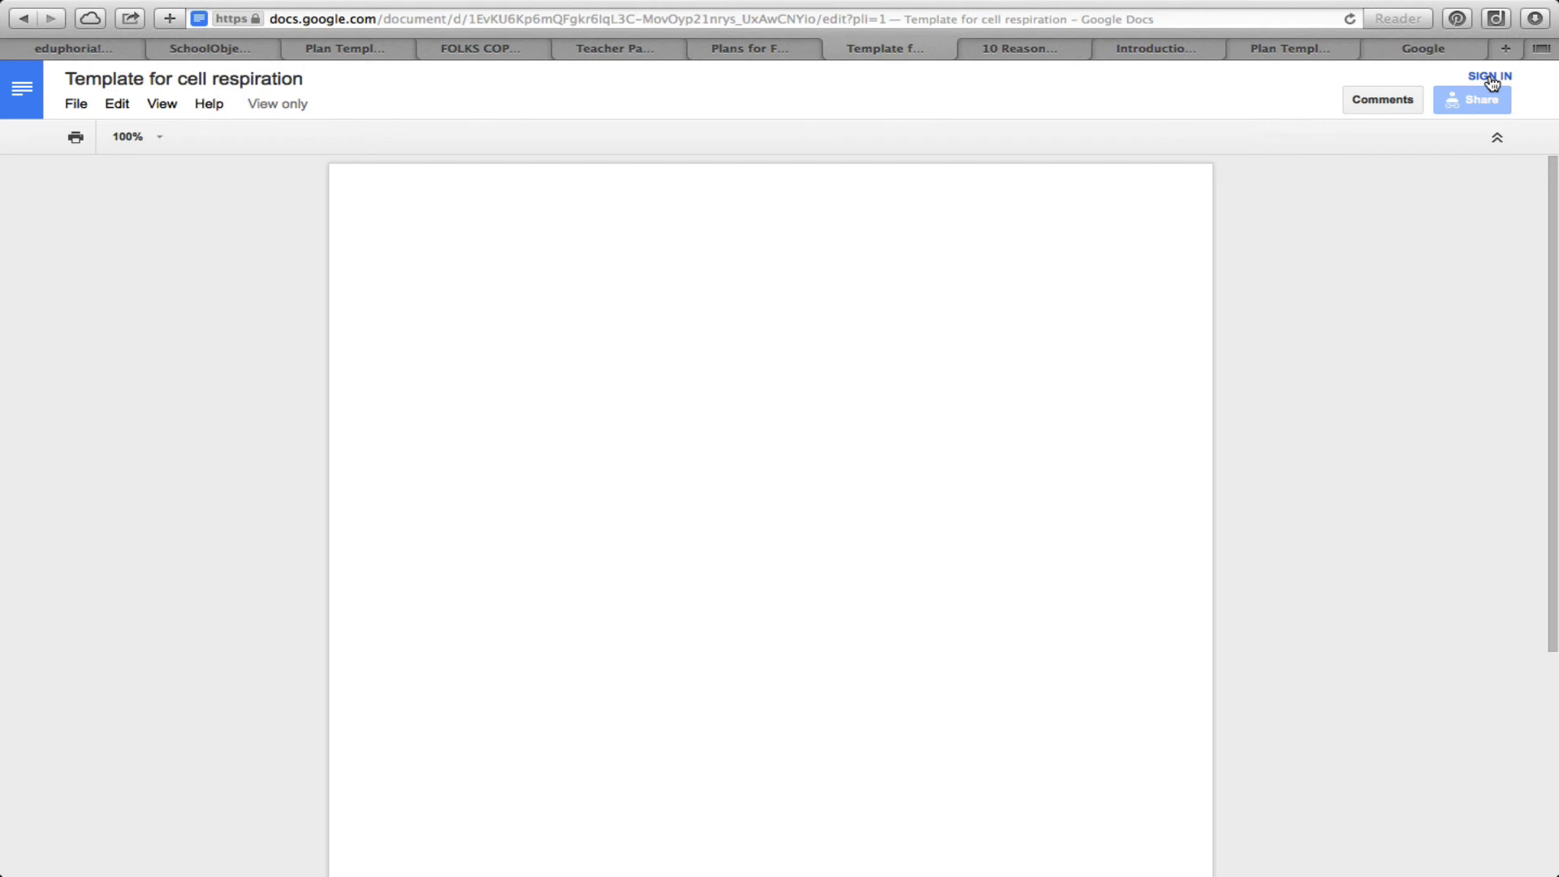
{"action": "left_click", "coordinate": [73, 105]}
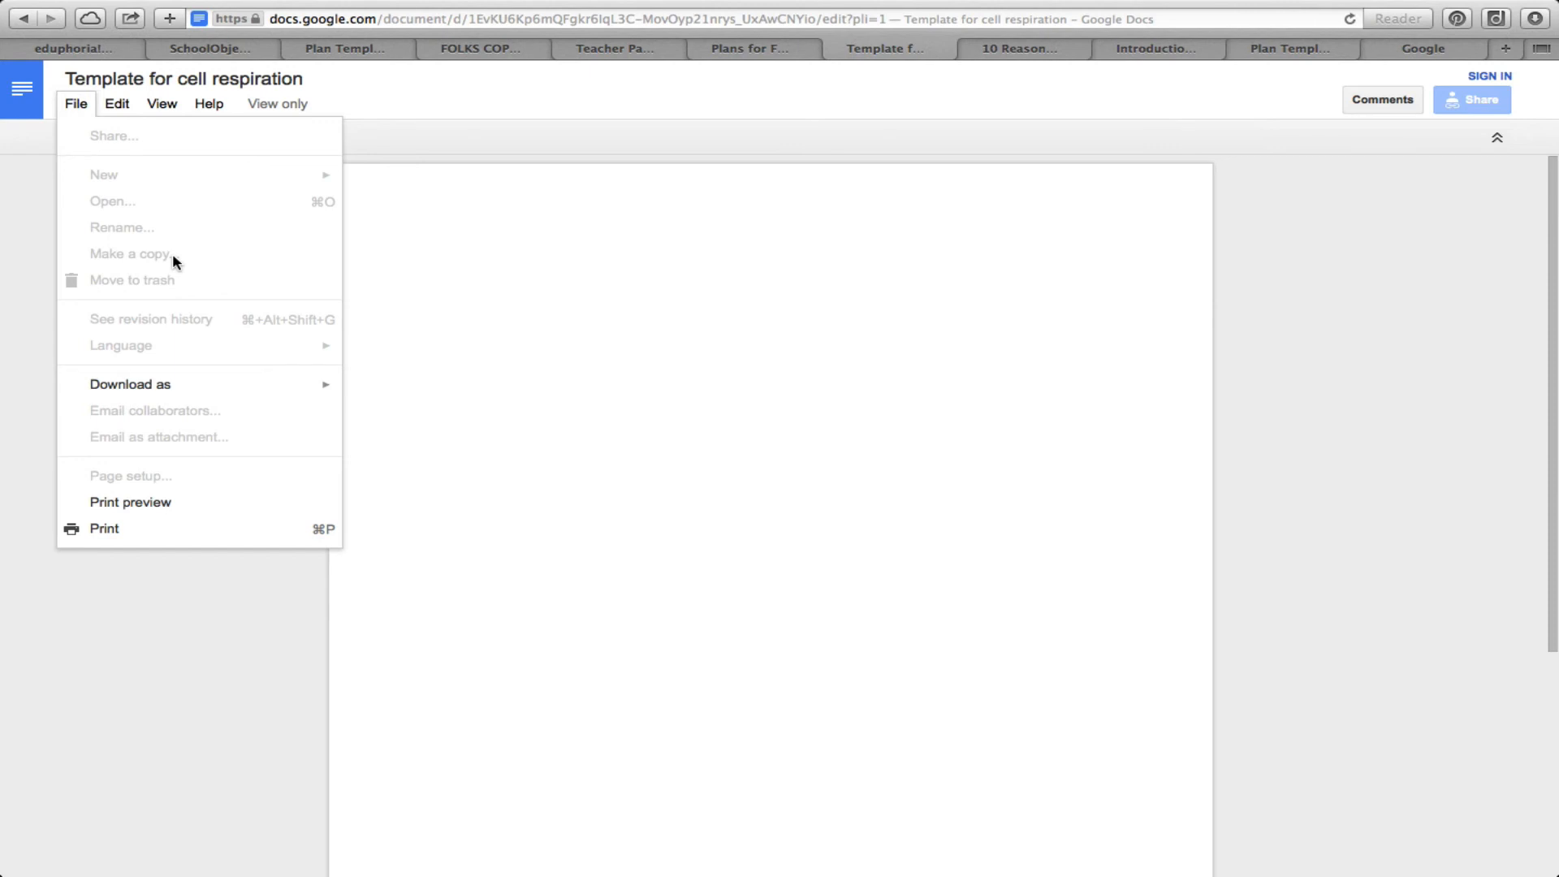
{"action": "left_click", "coordinate": [561, 79]}
{"action": "left_click", "coordinate": [28, 16]}
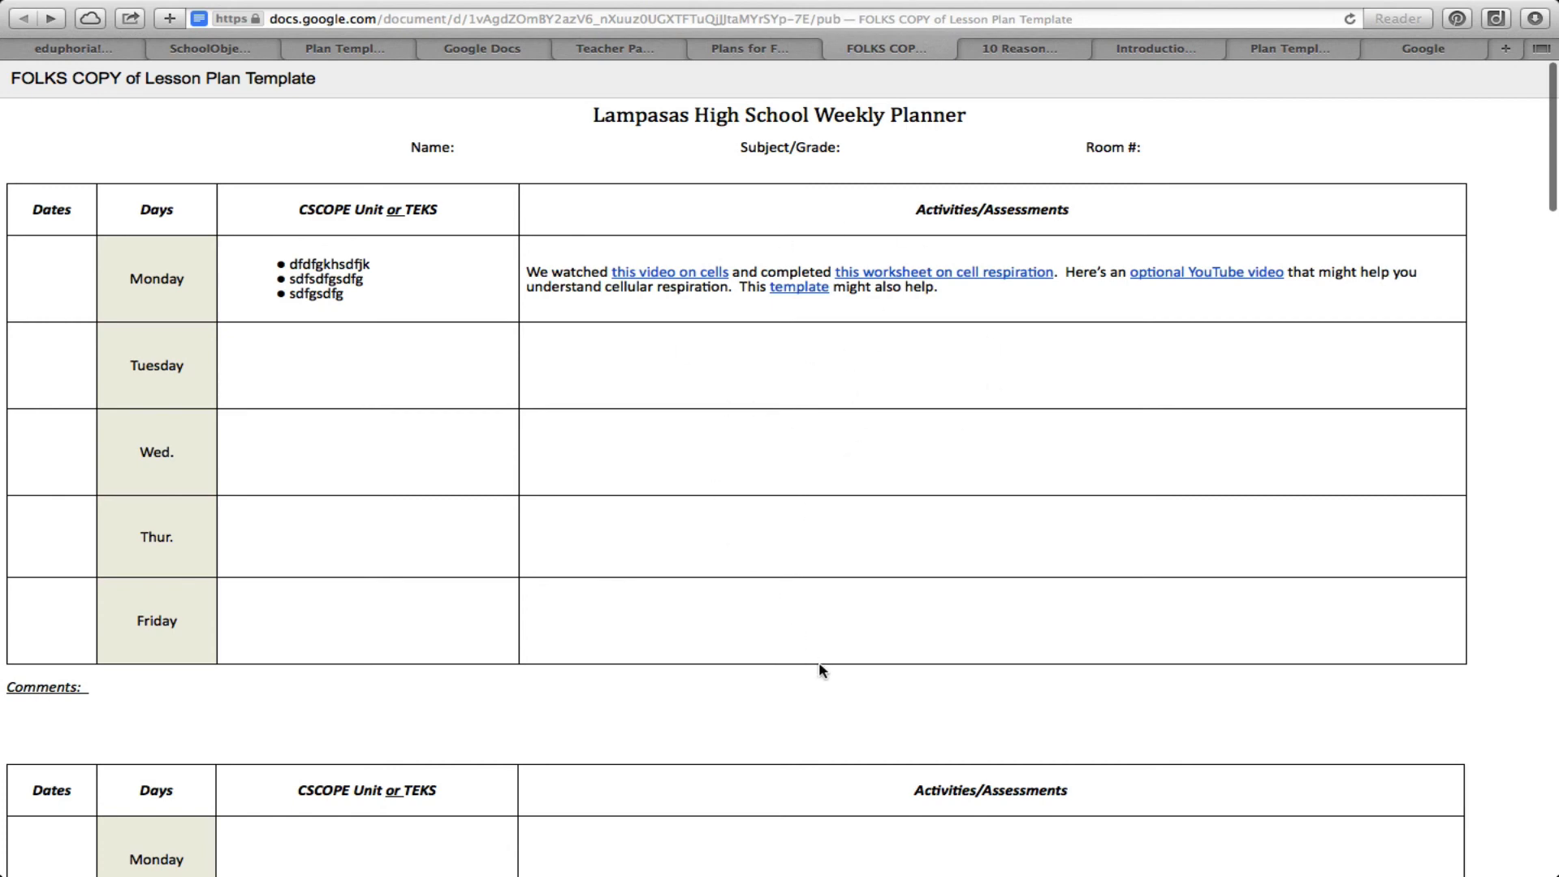
{"action": "scroll", "coordinate": [819, 666], "scroll_direction": "down", "scroll_amount": 1}
{"action": "scroll", "coordinate": [818, 671], "scroll_direction": "down", "scroll_amount": 10}
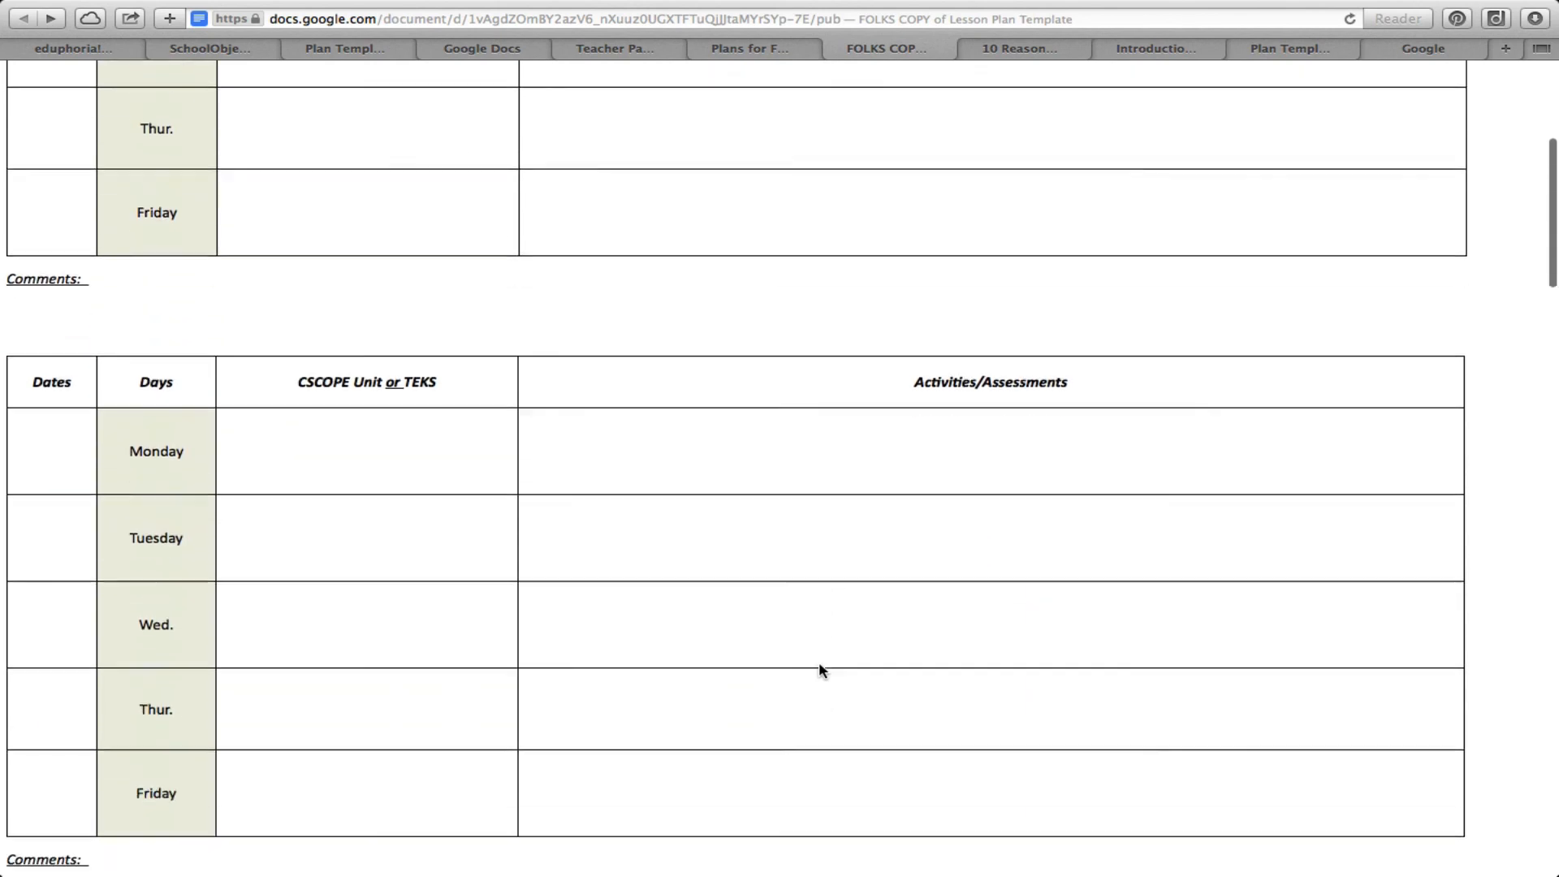
{"action": "scroll", "coordinate": [818, 671], "scroll_direction": "up", "scroll_amount": 20}
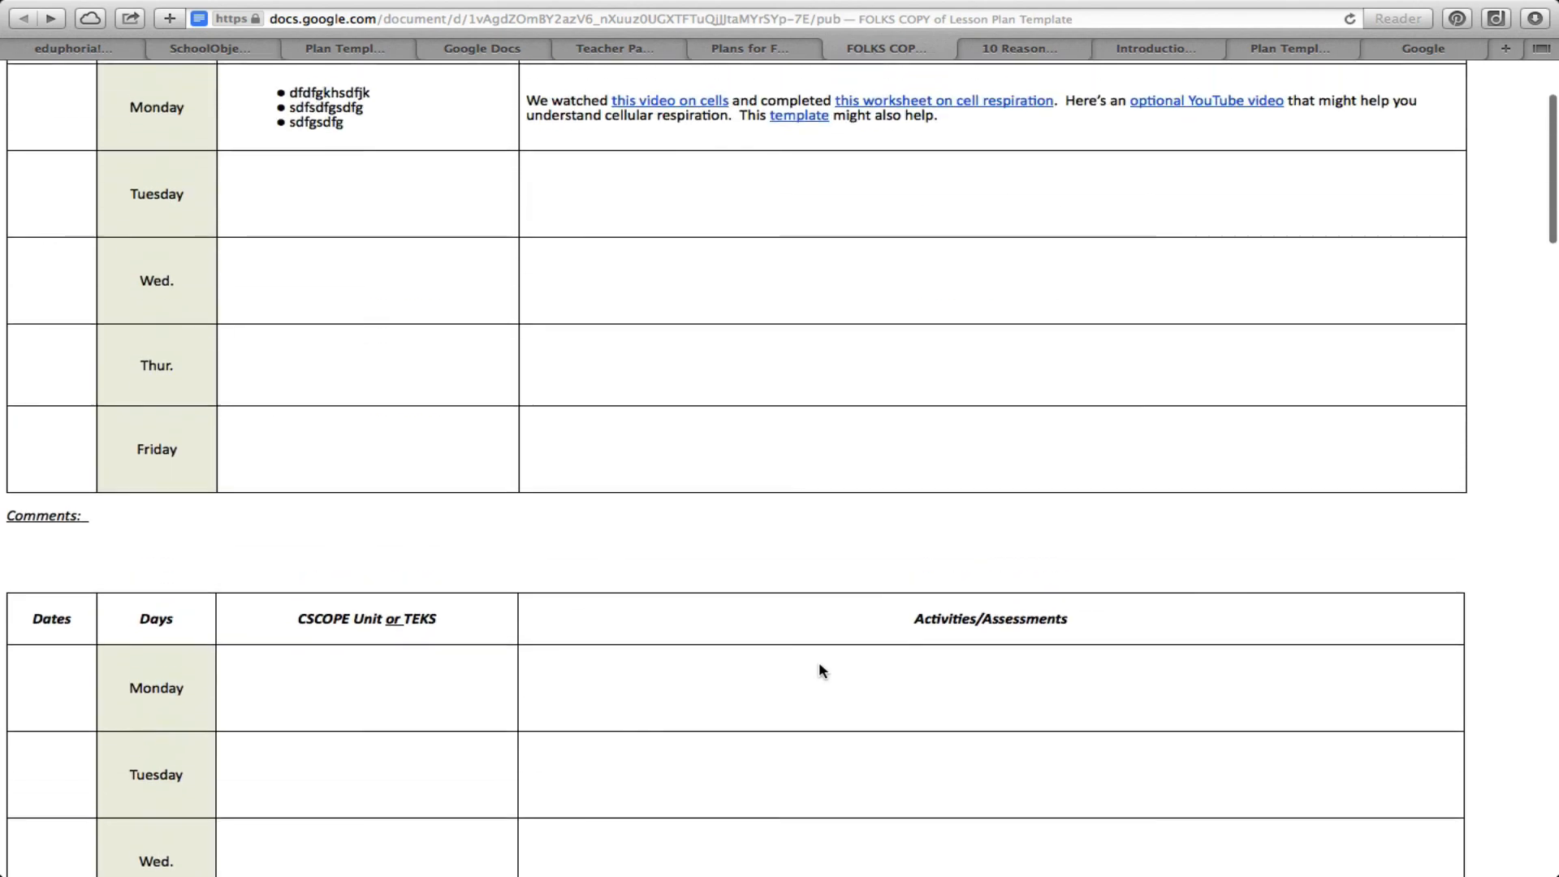